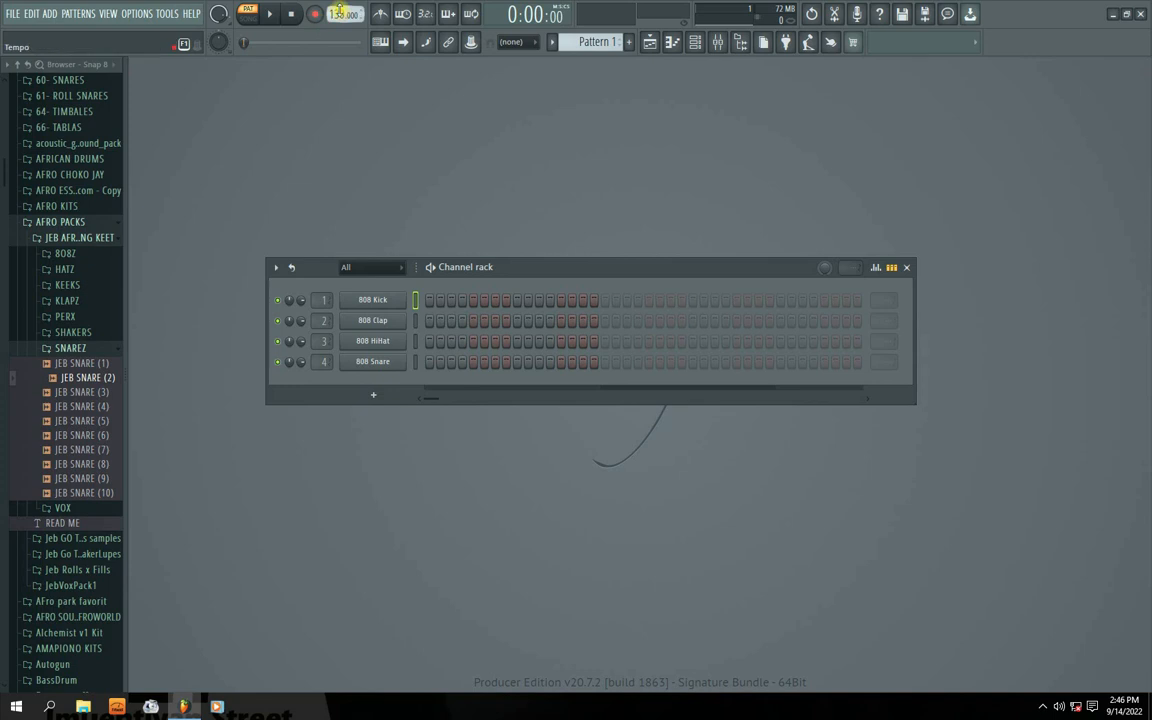
Set the project tempo to the 100 BPM preset and shift the channel rack slightly.
{"action": "right_click", "coordinate": [341, 14]}
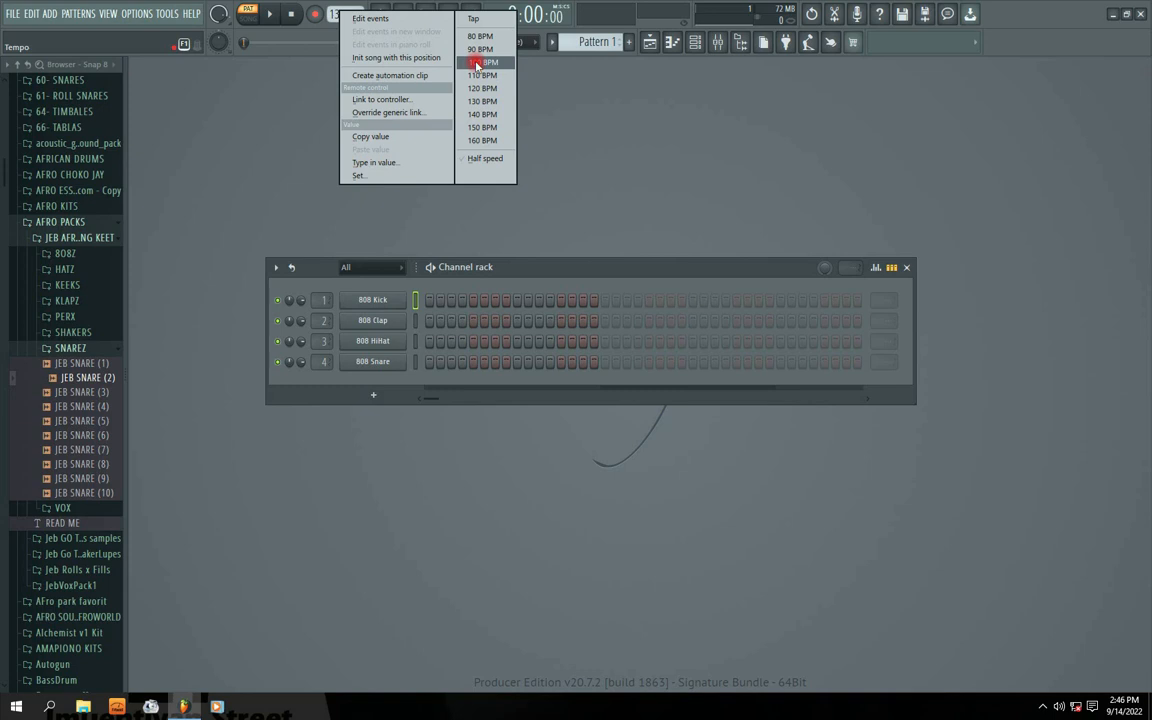
{"action": "left_click", "coordinate": [477, 62]}
{"action": "left_click_drag", "start_coordinate": [523, 270], "coordinate": [532, 270]}
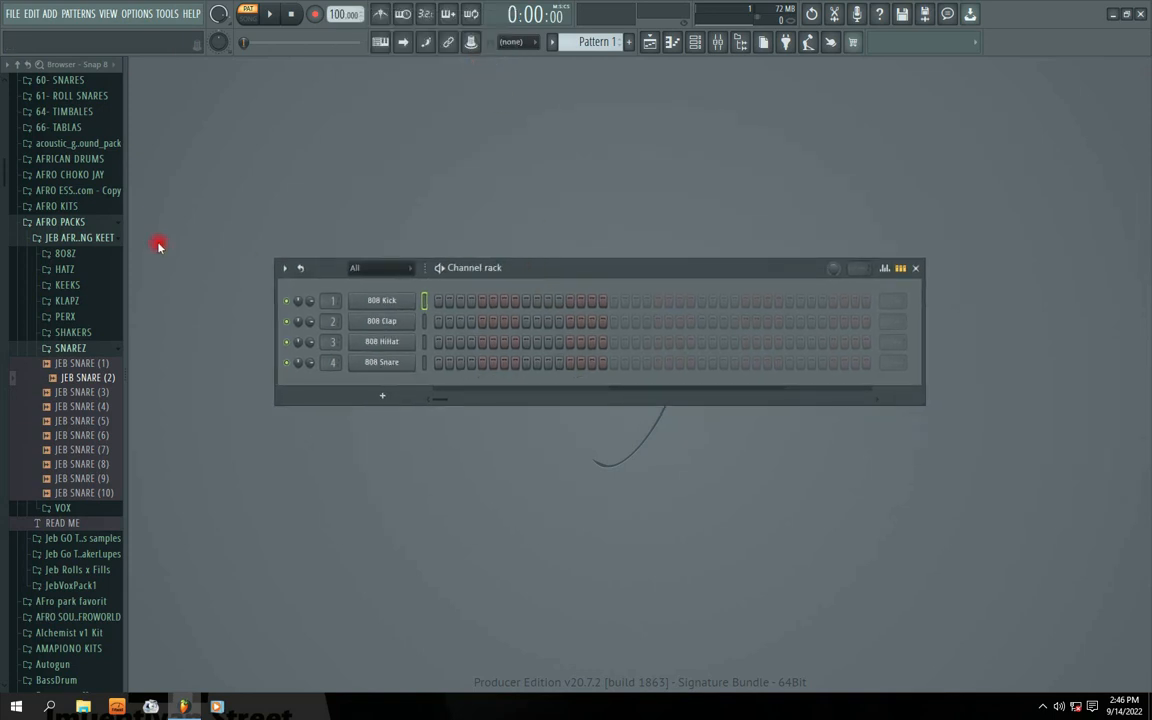
Collapse and reopen the JEB AFR..NG KEET folder in AFRO PACKS, and collapse its SNAREZ folder.
{"action": "left_click", "coordinate": [58, 238]}
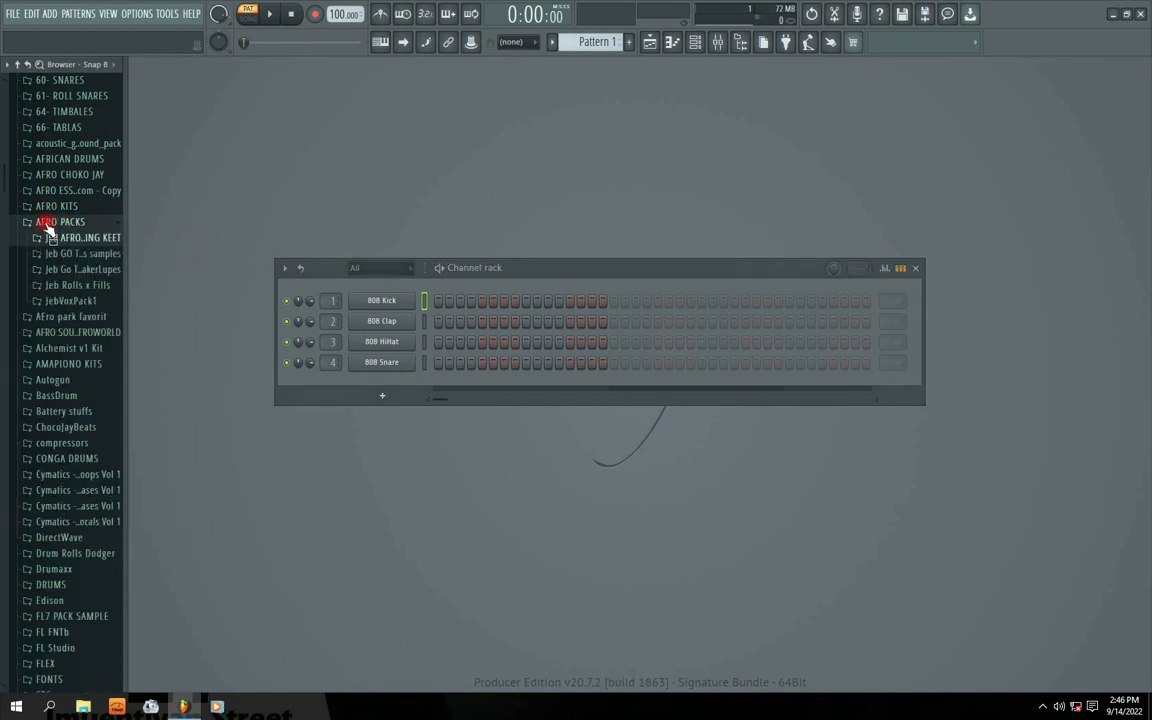
{"action": "mouse_move", "coordinate": [46, 228]}
{"action": "left_mouse_down"}
{"action": "mouse_move", "coordinate": [69, 252]}
{"action": "mouse_move", "coordinate": [68, 312]}
{"action": "left_mouse_up"}
{"action": "left_click", "coordinate": [66, 243]}
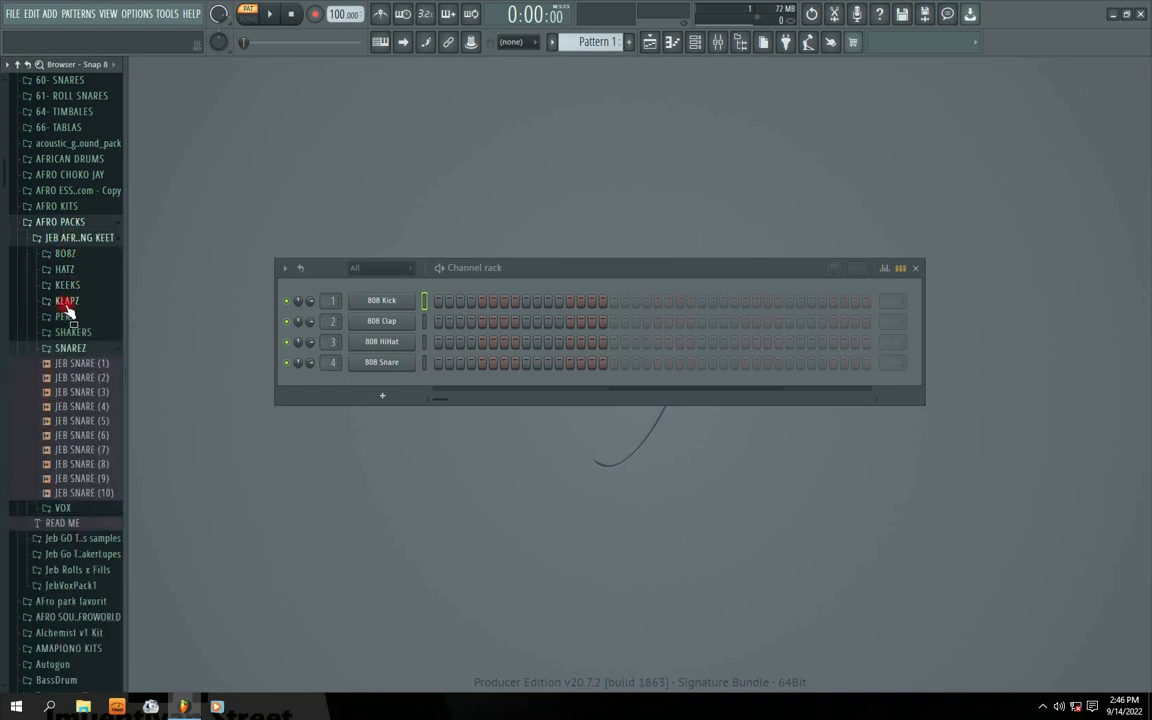
{"action": "left_click", "coordinate": [62, 350]}
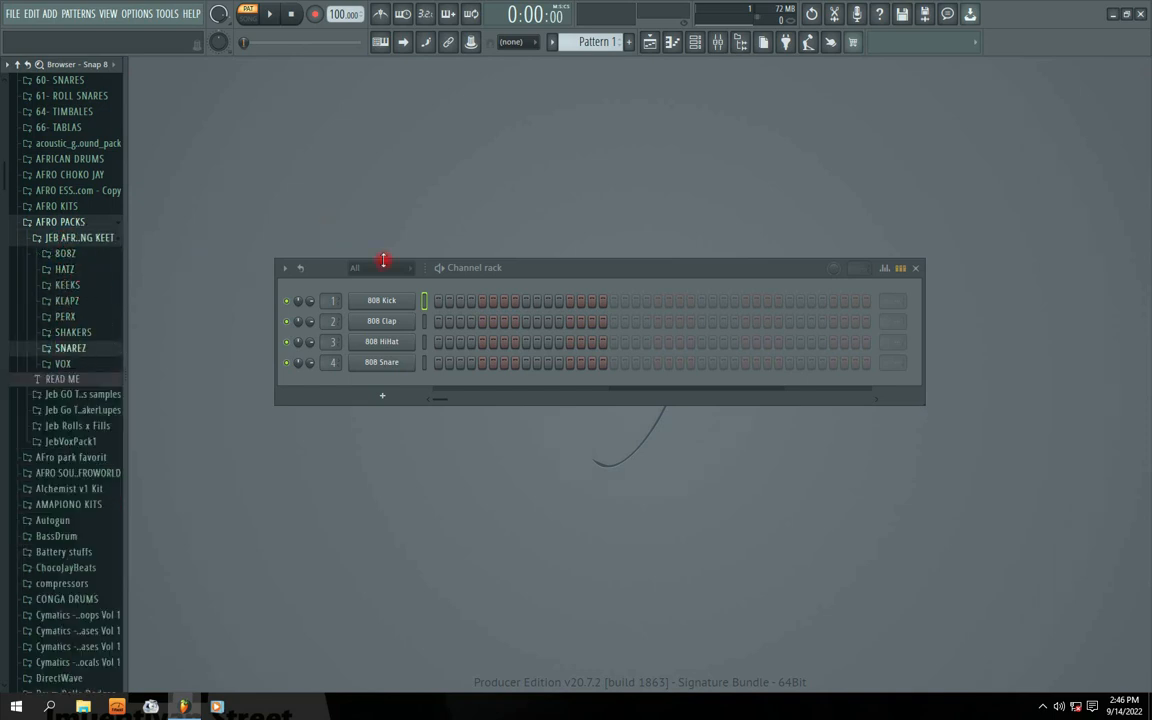
{"action": "left_click", "coordinate": [508, 268]}
Open the KEEKS folder and audition the kick samples JEB KEEK (1) through (7).
{"action": "left_click", "coordinate": [65, 284]}
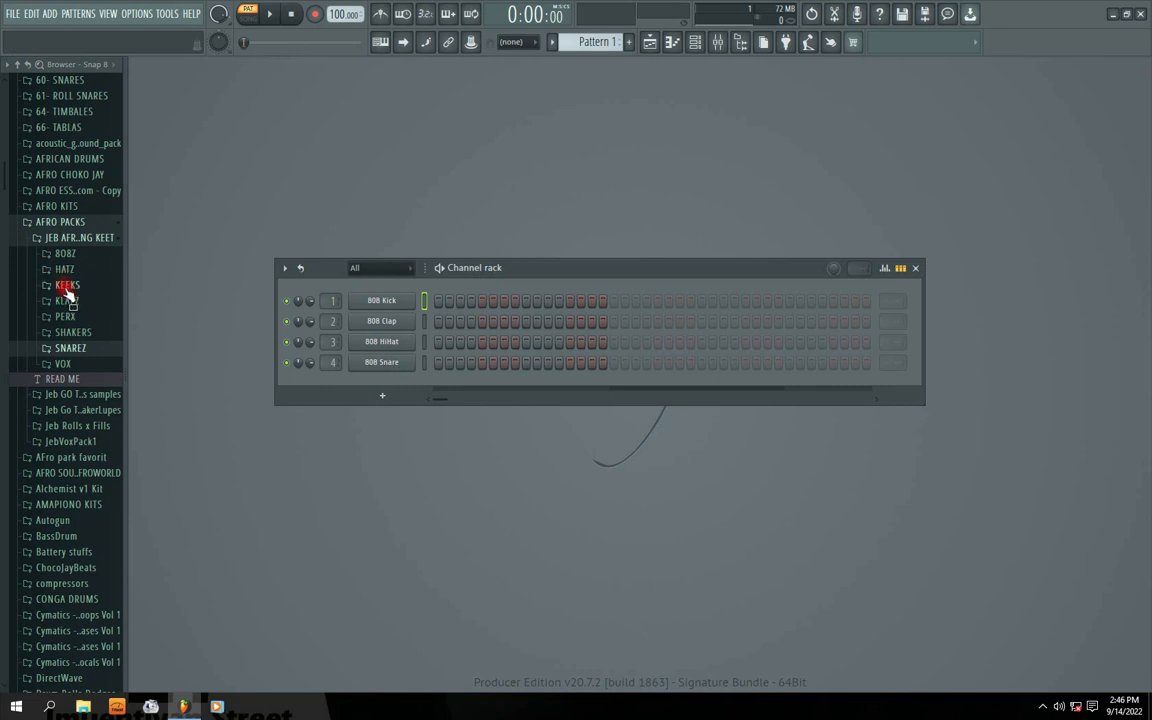
{"action": "left_click", "coordinate": [56, 299]}
{"action": "left_click", "coordinate": [64, 314]}
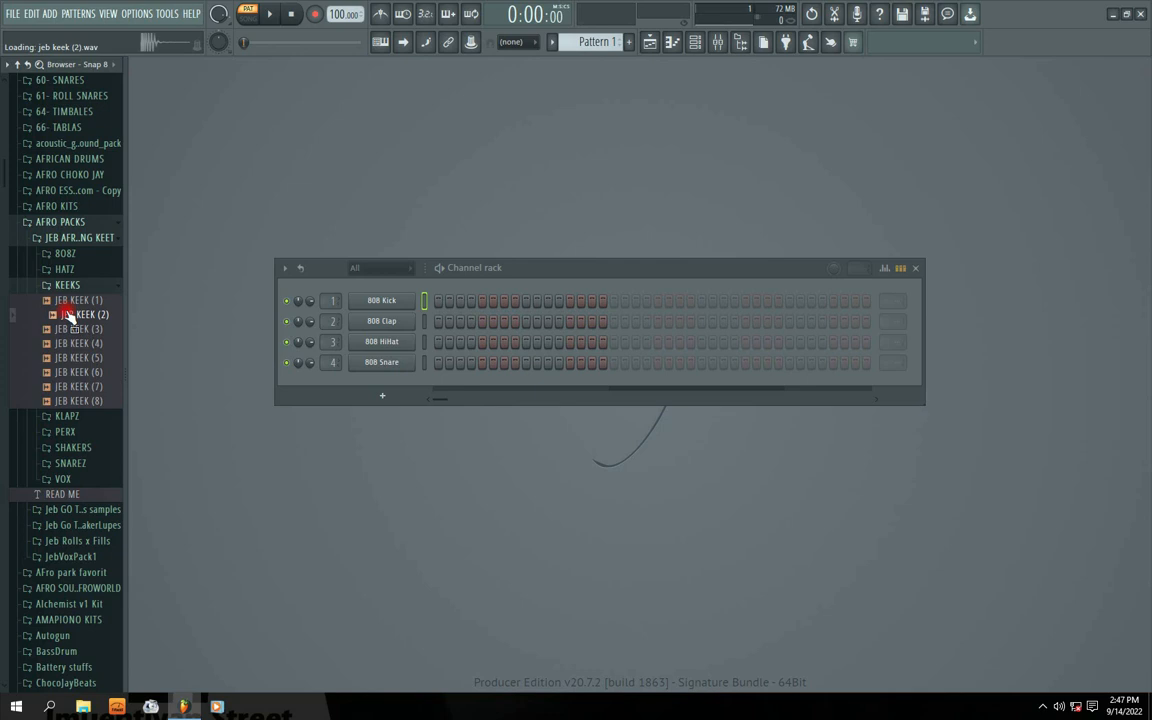
{"action": "left_click_drag", "start_coordinate": [68, 316], "coordinate": [120, 298]}
{"action": "left_click", "coordinate": [62, 328]}
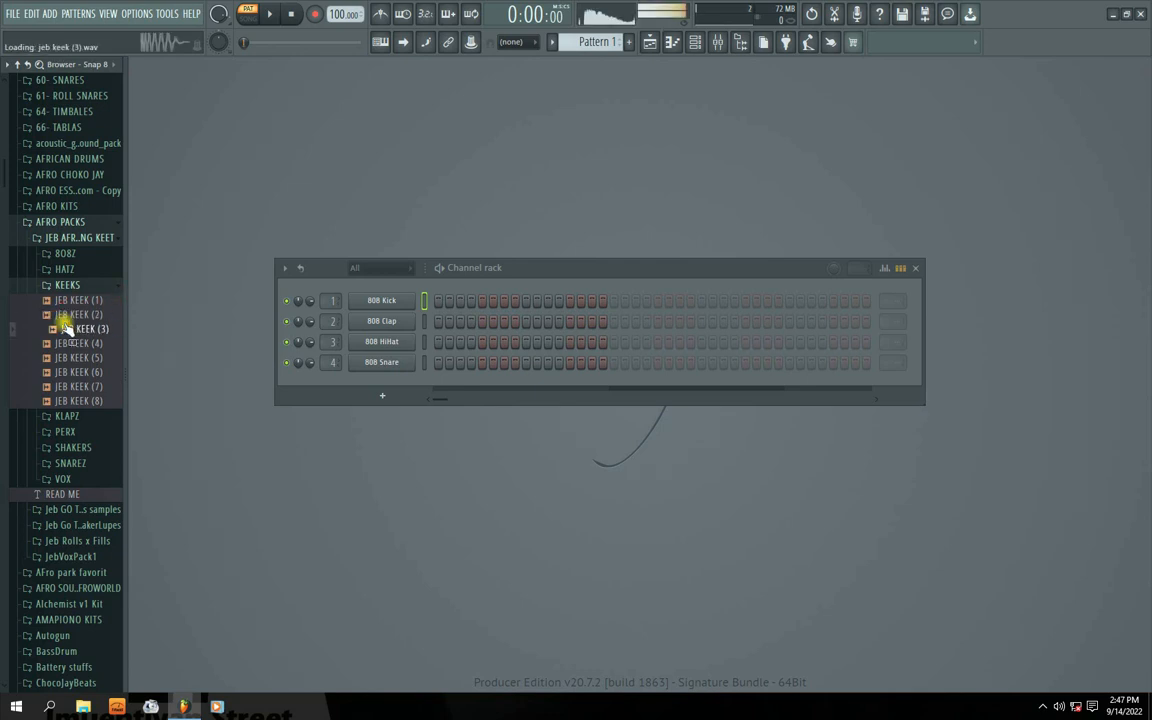
{"action": "left_click", "coordinate": [62, 343]}
{"action": "left_click", "coordinate": [66, 357]}
{"action": "left_click", "coordinate": [66, 372]}
{"action": "left_click", "coordinate": [66, 386]}
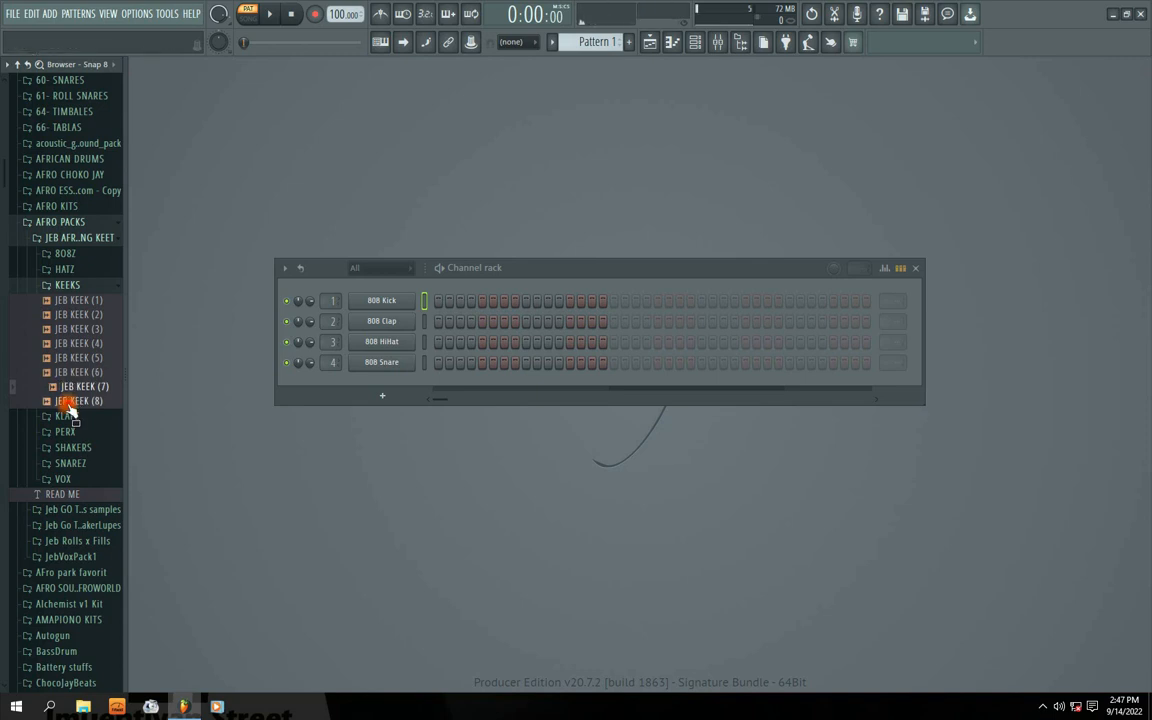
Replace the 808 Kick channel's sample with JEB KEEK (2) and collapse the KEEKS folder.
{"action": "left_click", "coordinate": [62, 314]}
{"action": "left_click_drag", "start_coordinate": [68, 316], "coordinate": [370, 300]}
{"action": "left_click_drag", "start_coordinate": [491, 267], "coordinate": [521, 255]}
{"action": "left_click", "coordinate": [66, 285]}
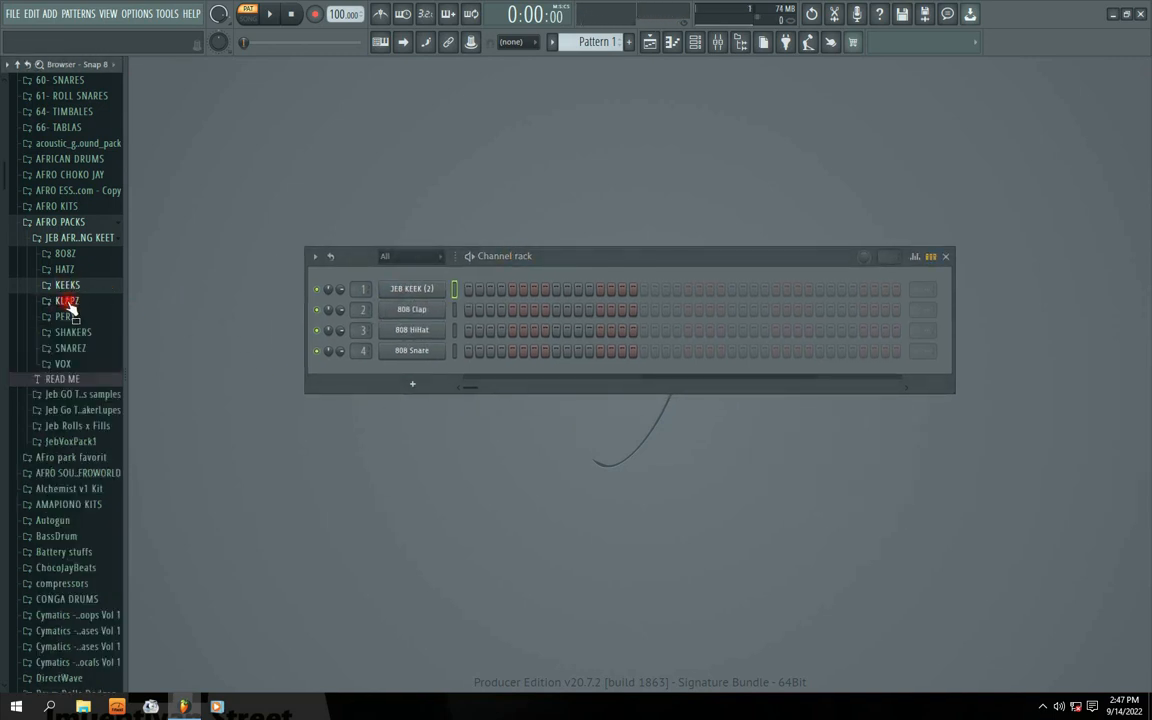
Open the PERX folder and add JEB PERX (3) as a new channel below 808 Snare.
{"action": "left_click", "coordinate": [65, 316]}
{"action": "left_click", "coordinate": [66, 346]}
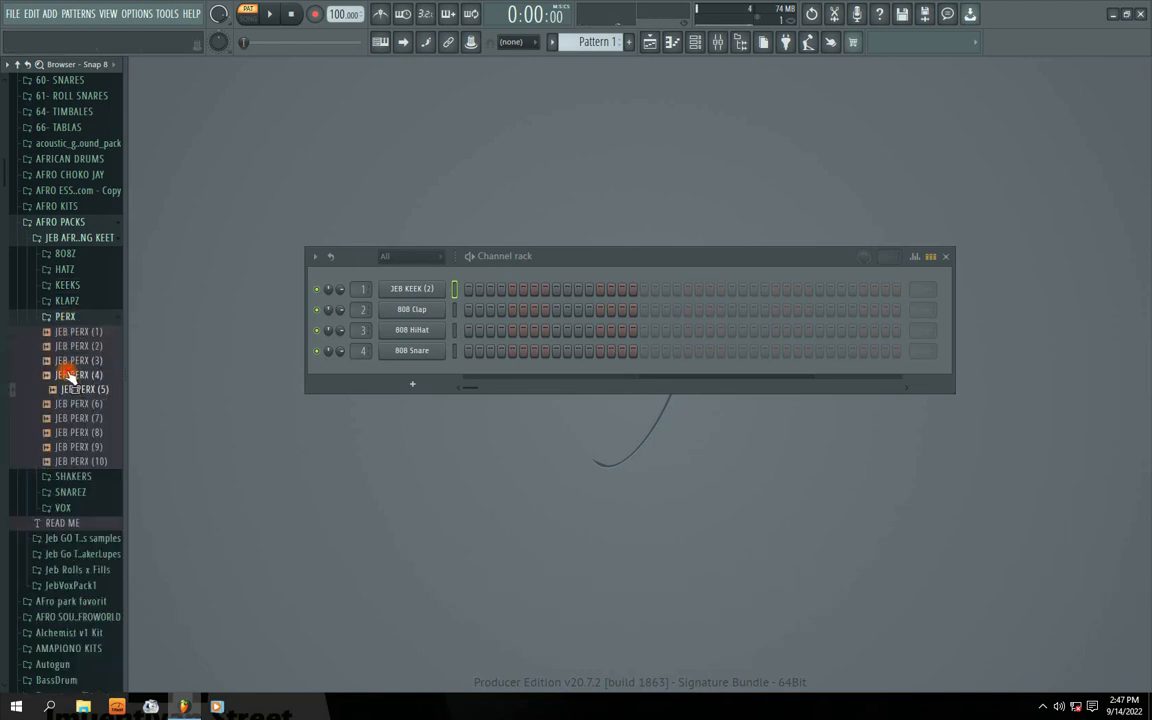
{"action": "left_click_drag", "start_coordinate": [52, 362], "coordinate": [400, 370]}
Audition the remaining PERX samples, add JEB PERX (8) as a new channel and collapse the folder.
{"action": "left_click", "coordinate": [72, 375]}
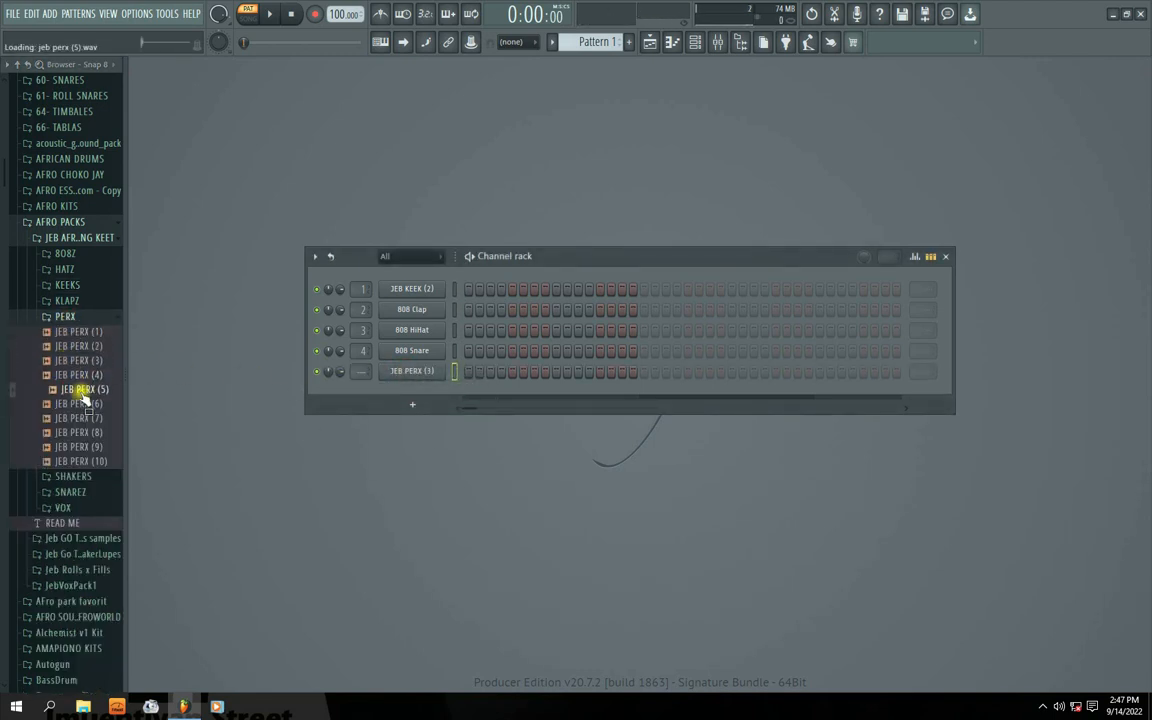
{"action": "left_click", "coordinate": [72, 389]}
{"action": "left_click", "coordinate": [72, 403]}
{"action": "left_click", "coordinate": [75, 418]}
{"action": "left_click", "coordinate": [72, 433]}
{"action": "left_click", "coordinate": [76, 447]}
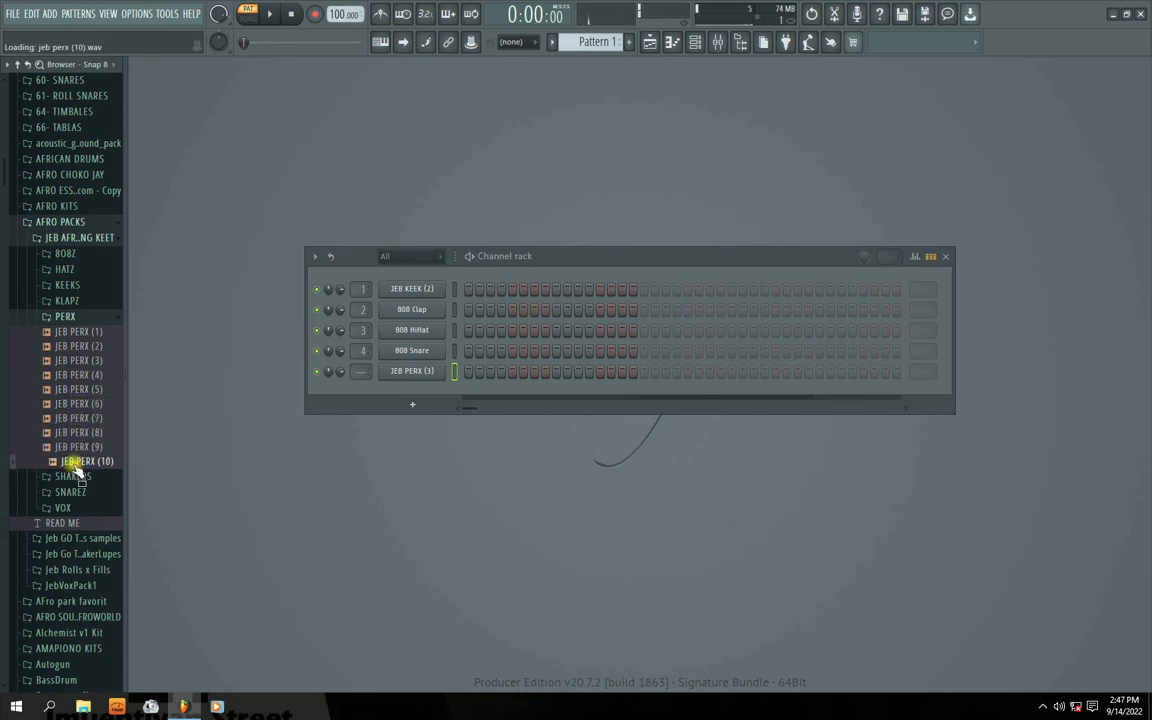
{"action": "left_click_drag", "start_coordinate": [72, 433], "coordinate": [404, 391]}
{"action": "left_click", "coordinate": [74, 317]}
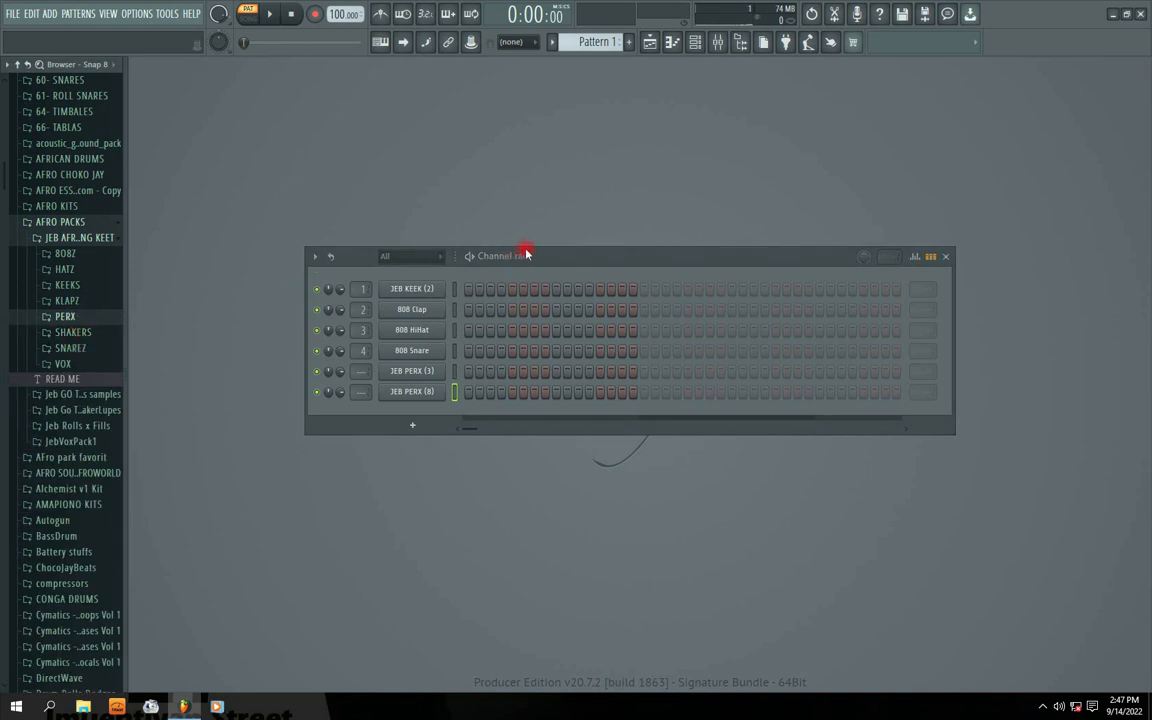
{"action": "left_click_drag", "start_coordinate": [527, 255], "coordinate": [500, 254]}
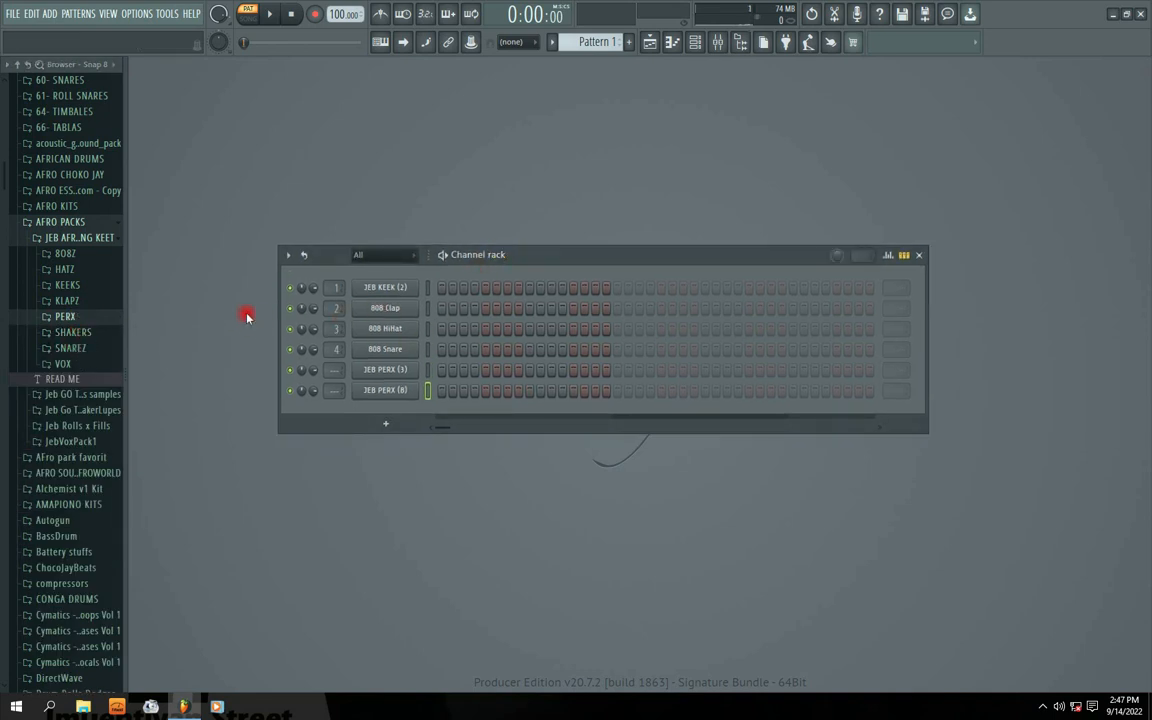
Audition samples in the SNAREZ folder and replace the 808 Clap channel's sample with JEB SNARE (5).
{"action": "left_click", "coordinate": [72, 349]}
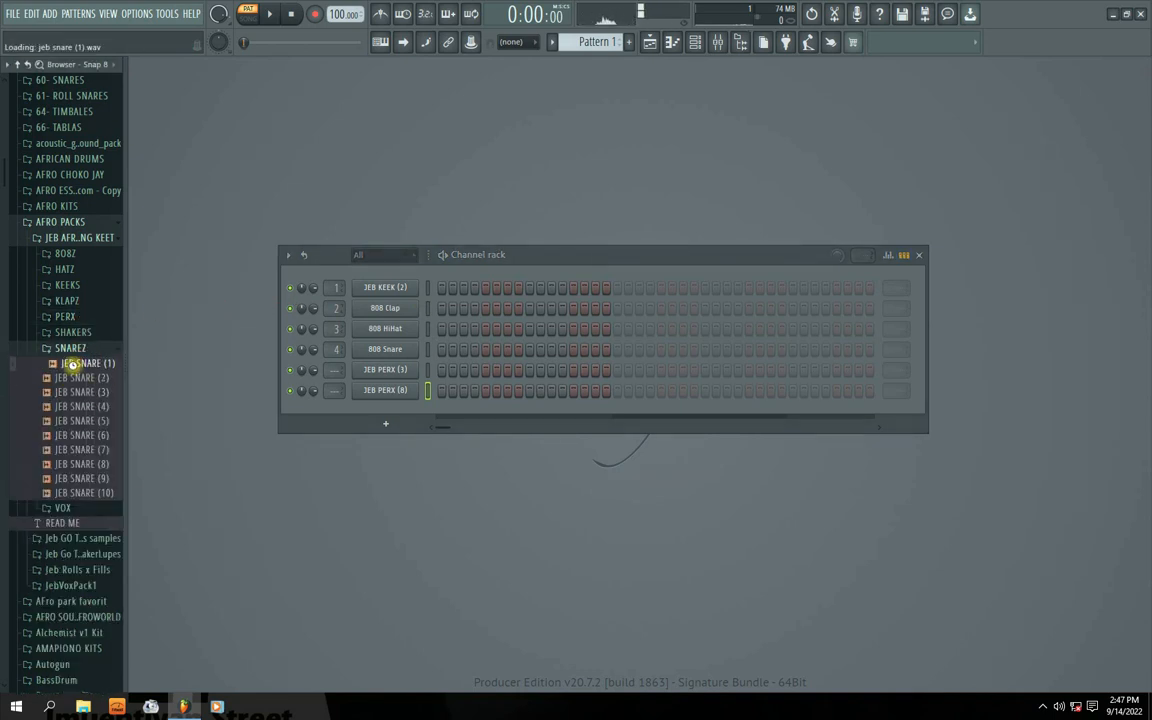
{"action": "left_click", "coordinate": [75, 407]}
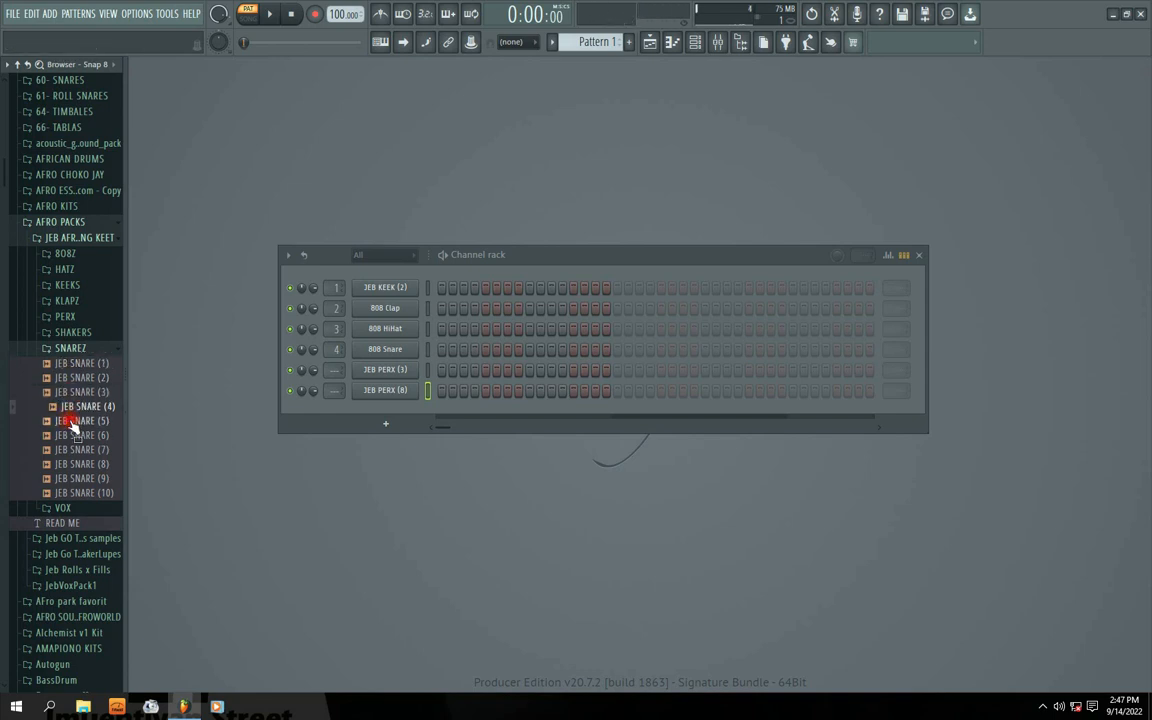
{"action": "left_click", "coordinate": [70, 423]}
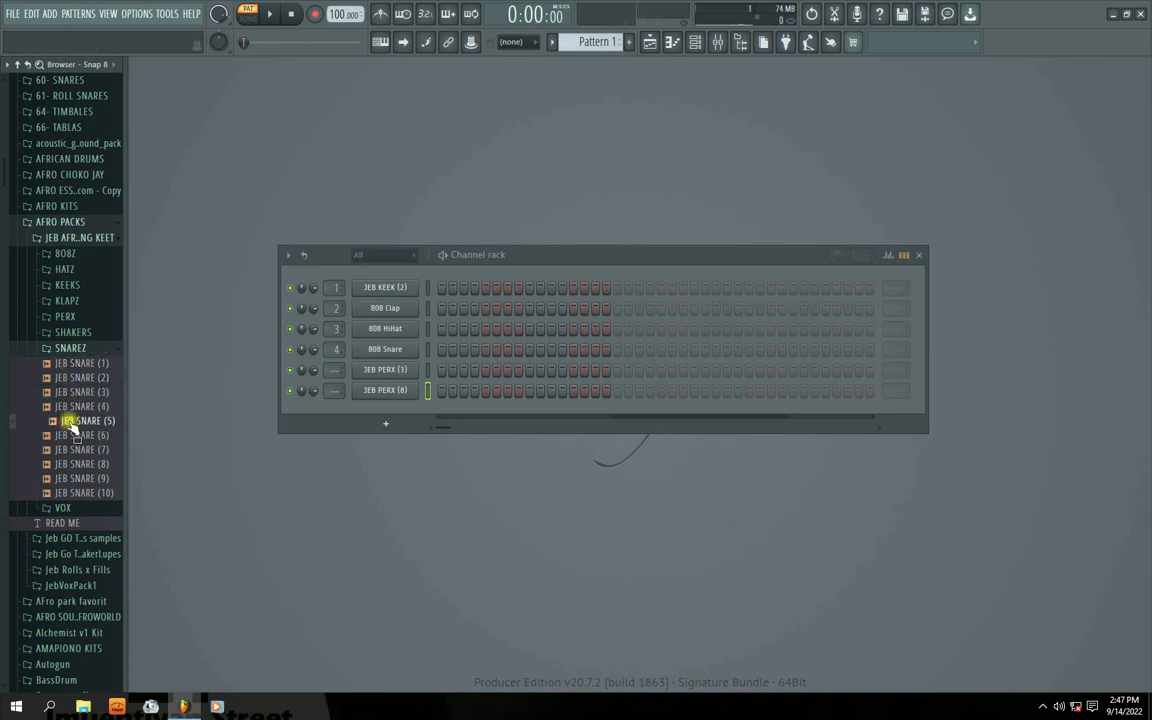
{"action": "left_click", "coordinate": [70, 405]}
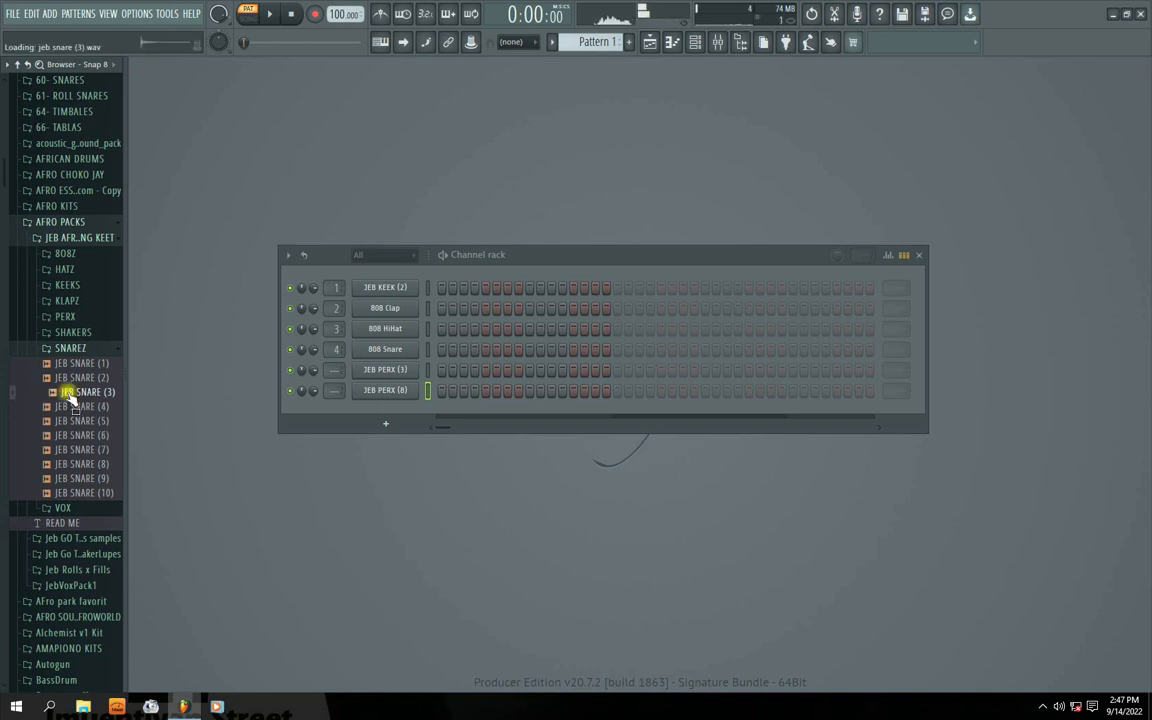
{"action": "left_click", "coordinate": [70, 420]}
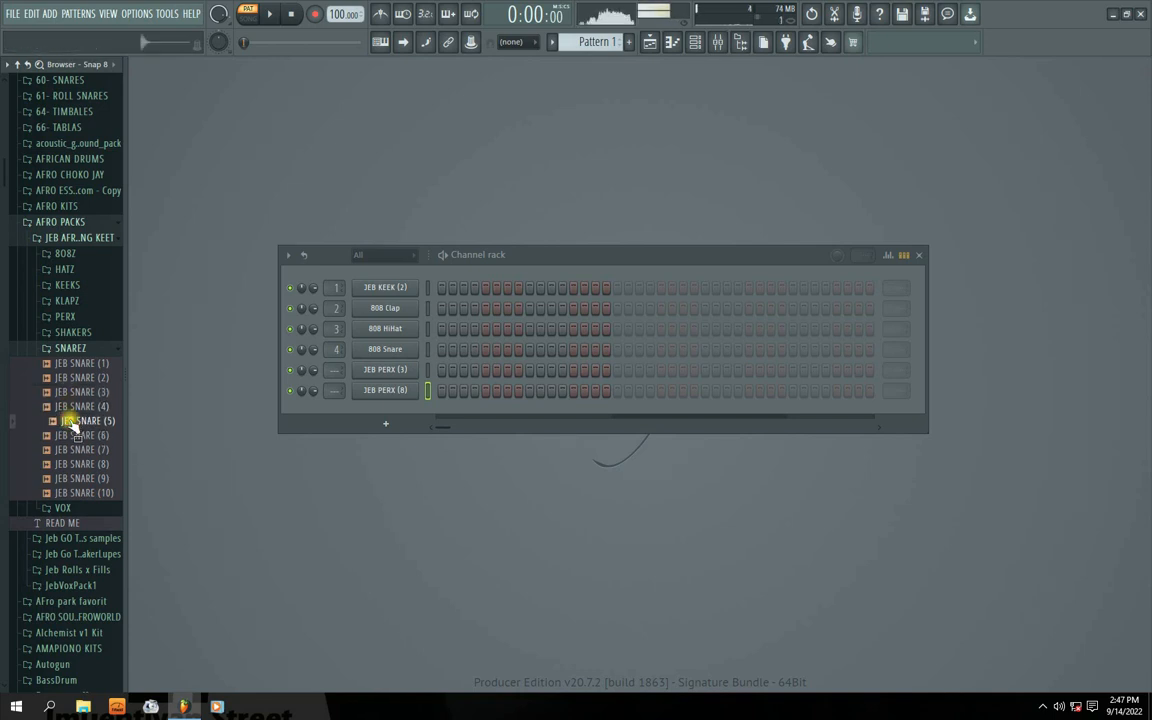
{"action": "left_click_drag", "start_coordinate": [71, 420], "coordinate": [384, 313]}
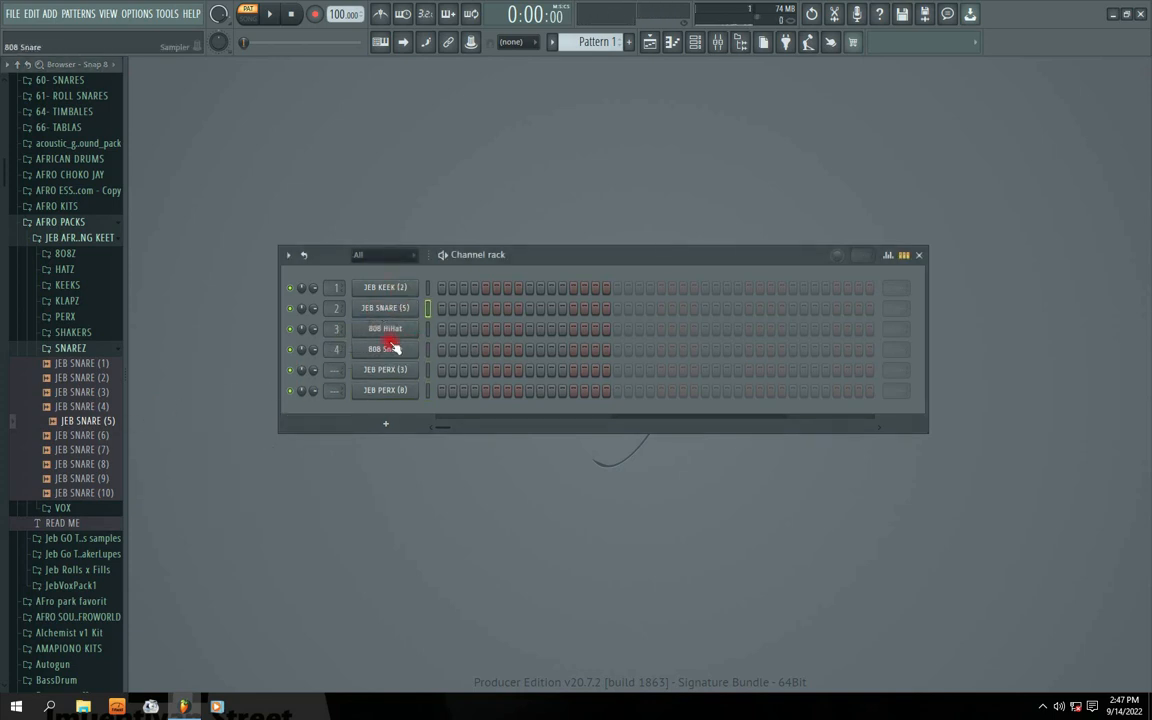
Move the channel rack higher in the workspace and collapse the SNAREZ folder.
{"action": "left_click", "coordinate": [390, 329]}
{"action": "left_click", "coordinate": [523, 129]}
{"action": "mouse_move", "coordinate": [516, 237]}
{"action": "left_mouse_down"}
{"action": "mouse_move", "coordinate": [506, 237]}
{"action": "mouse_move", "coordinate": [519, 218]}
{"action": "left_mouse_up"}
{"action": "left_click", "coordinate": [72, 348]}
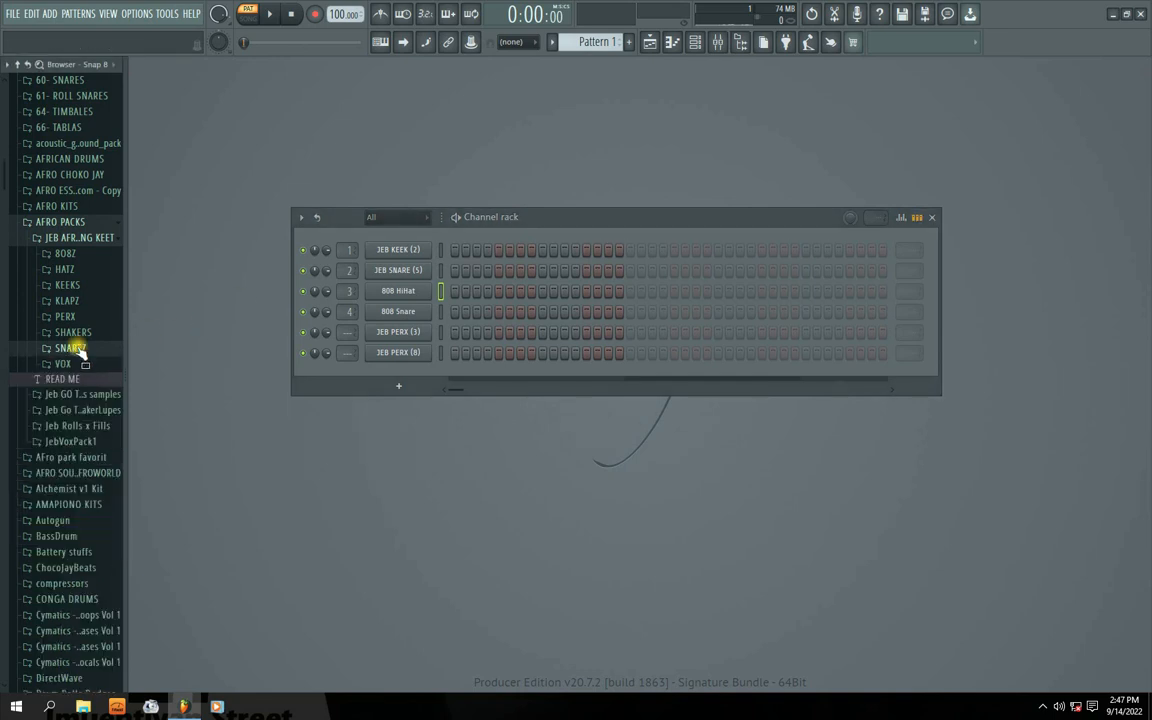
Open the SHAKERS folder and replace the 808 Snare channel's sample with 116 African Shaker 03.
{"action": "left_click", "coordinate": [72, 332]}
{"action": "left_click", "coordinate": [81, 362]}
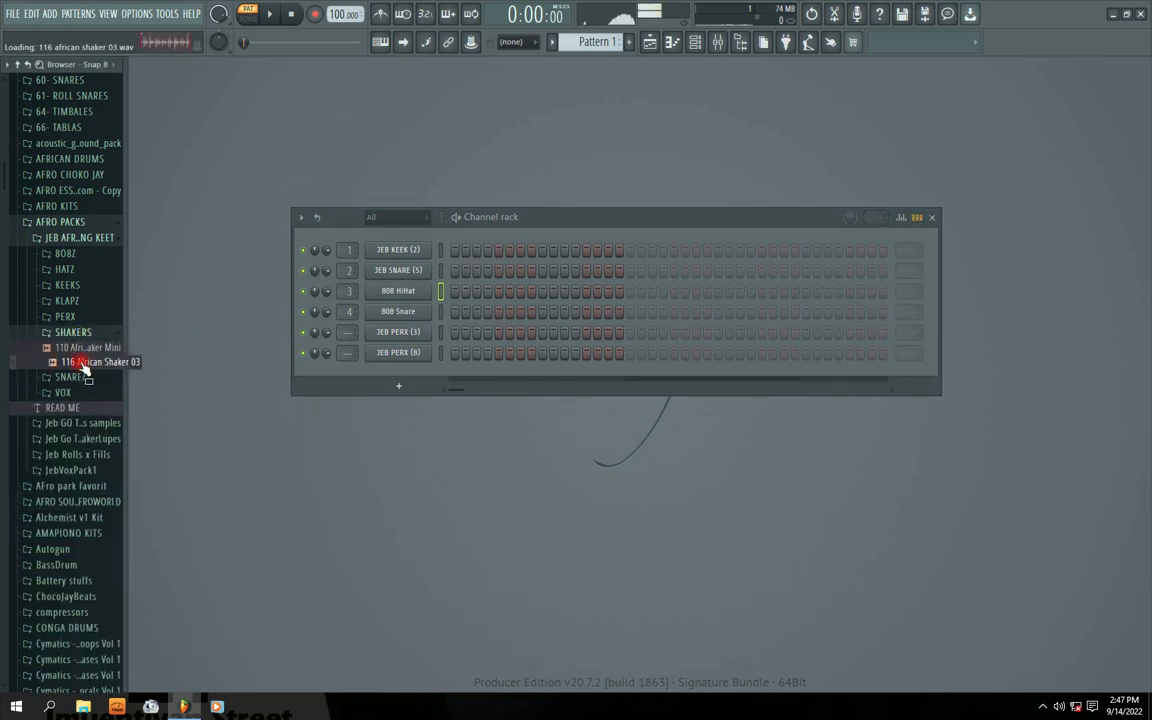
{"action": "left_click_drag", "start_coordinate": [81, 362], "coordinate": [394, 316]}
Autodetect the 116 African Shaker 03 sample's tempo for time stretching with the 75 to 150 BPM range, and close its channel settings.
{"action": "left_click", "coordinate": [391, 316]}
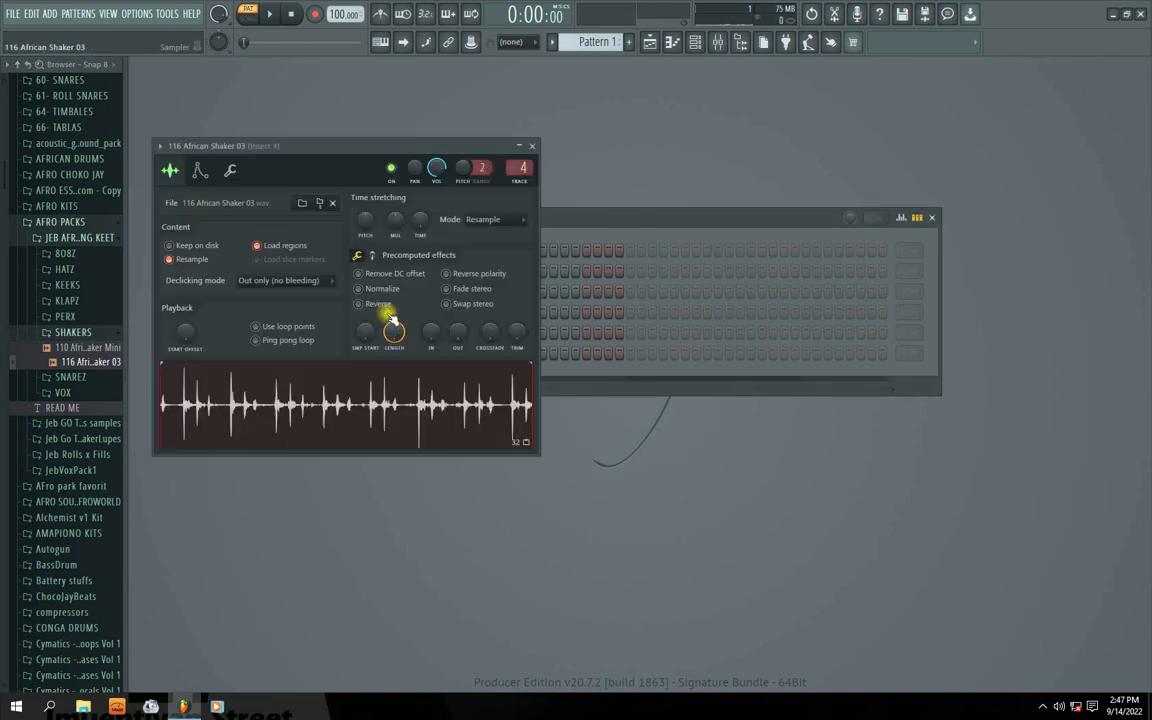
{"action": "left_click", "coordinate": [530, 152]}
{"action": "left_click", "coordinate": [400, 333]}
{"action": "left_click", "coordinate": [398, 312]}
{"action": "left_click_drag", "start_coordinate": [372, 146], "coordinate": [544, 166]}
{"action": "right_click", "coordinate": [596, 243]}
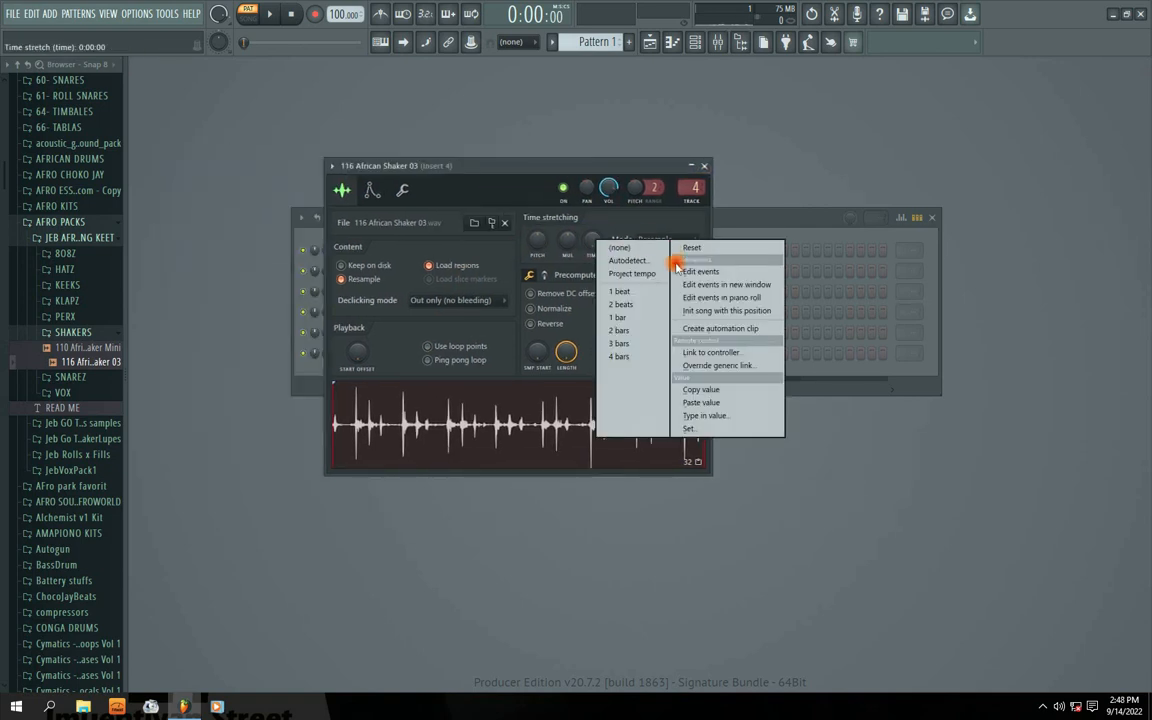
{"action": "left_click", "coordinate": [567, 249]}
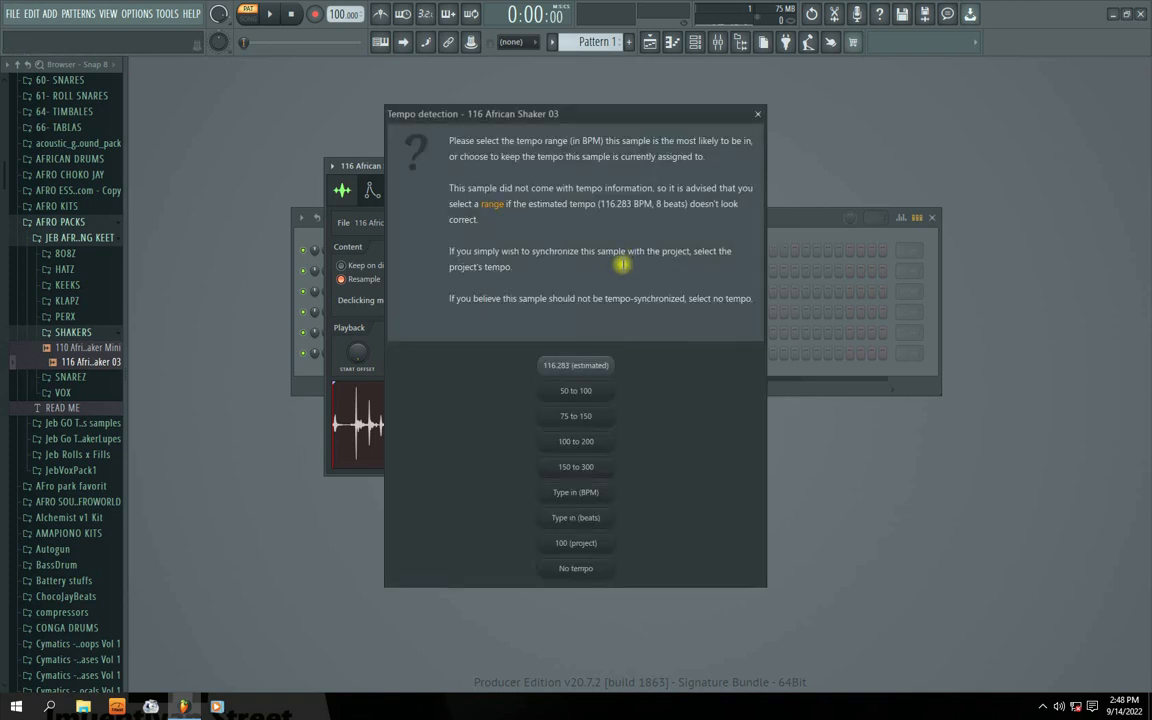
{"action": "left_click", "coordinate": [548, 416]}
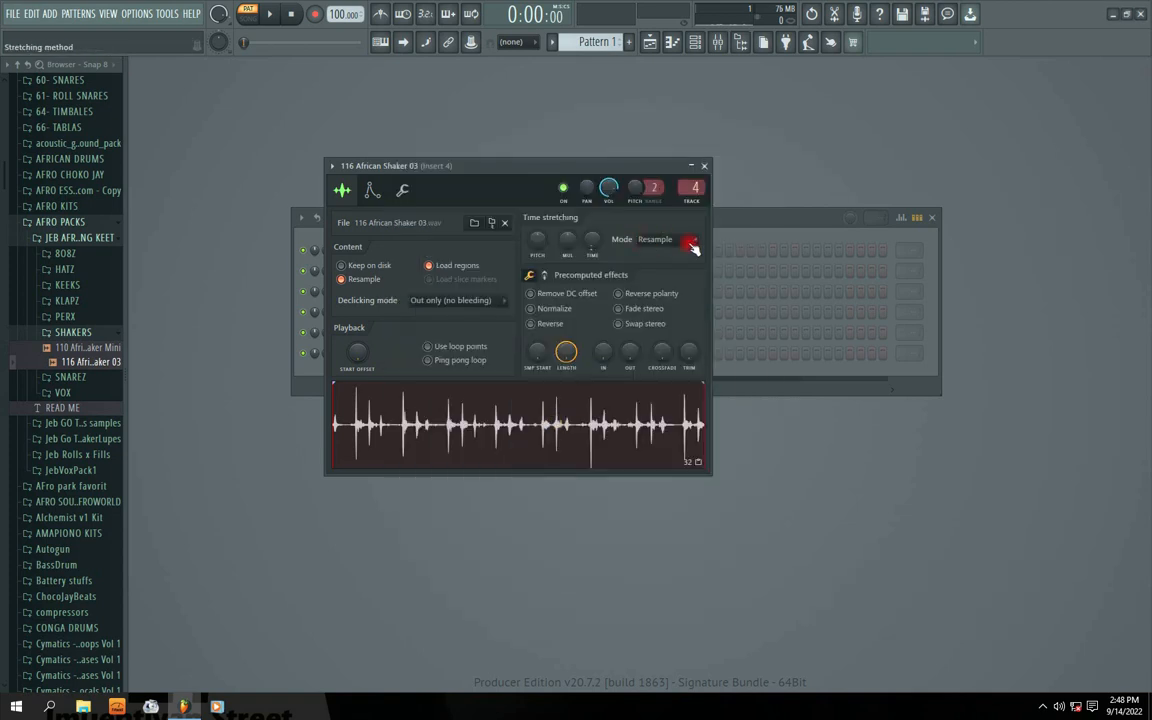
{"action": "left_click", "coordinate": [704, 166]}
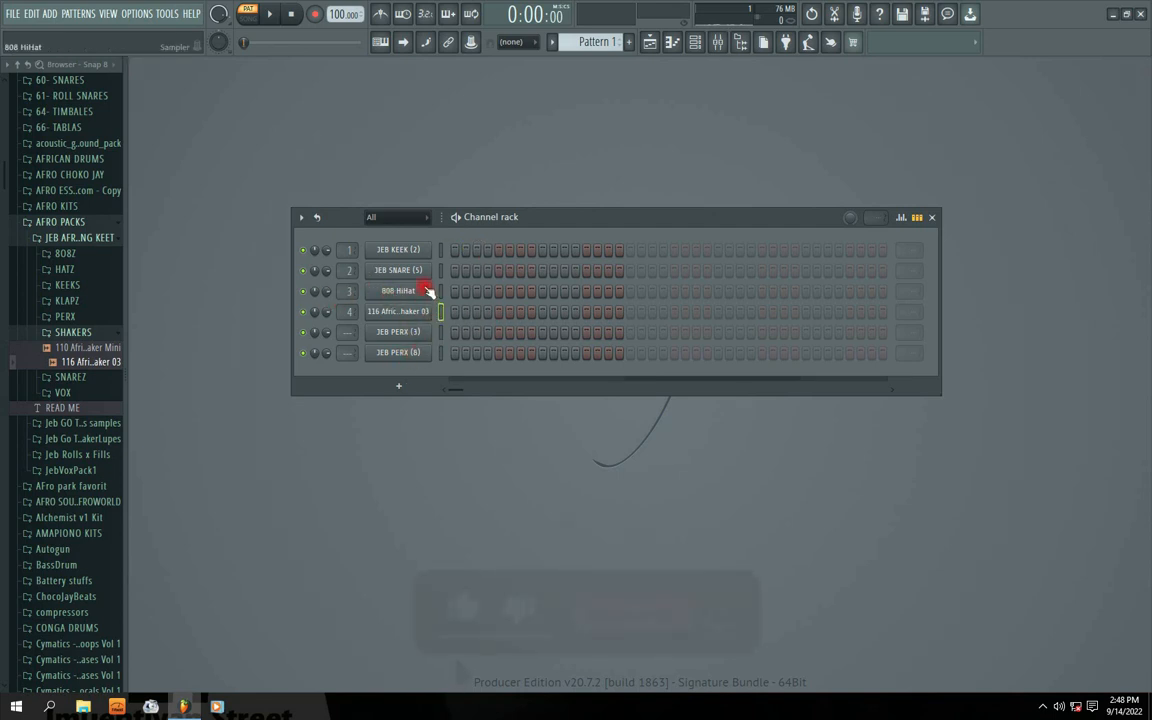
Reposition the channel rack and, with the pattern playing, place JEB SNARE (5) hits on steps 1, 4, 7, 10 and 13.
{"action": "left_click_drag", "start_coordinate": [524, 216], "coordinate": [507, 292]}
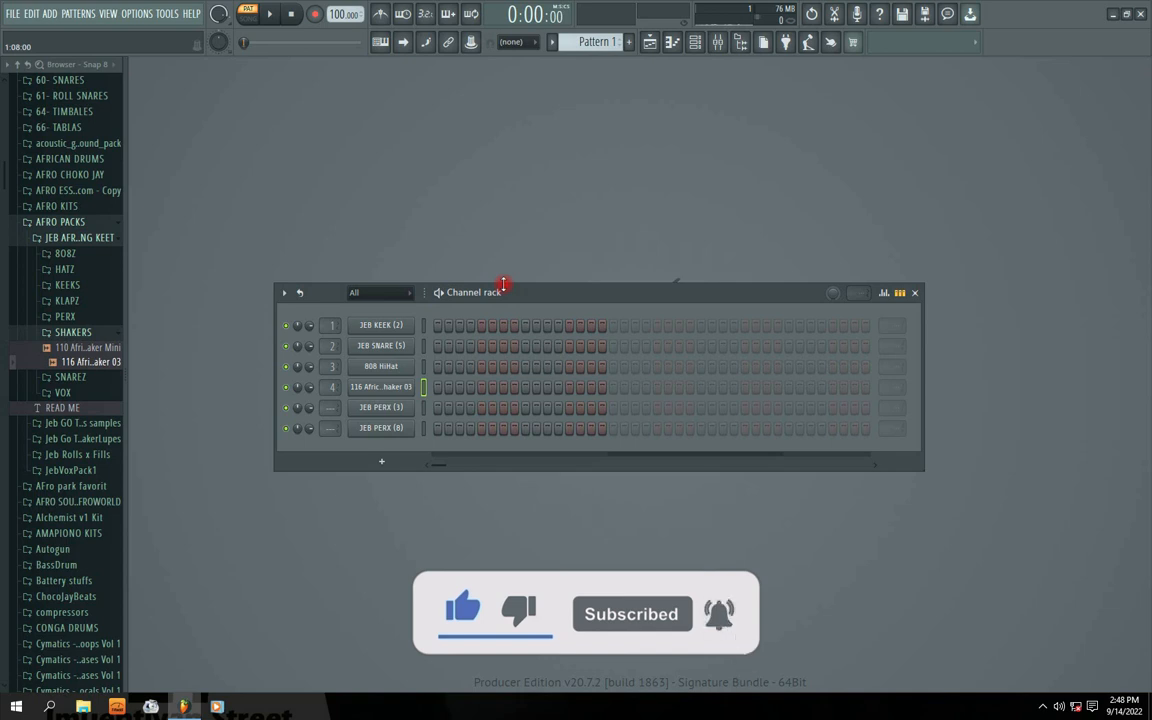
{"action": "left_click_drag", "start_coordinate": [503, 285], "coordinate": [473, 286]}
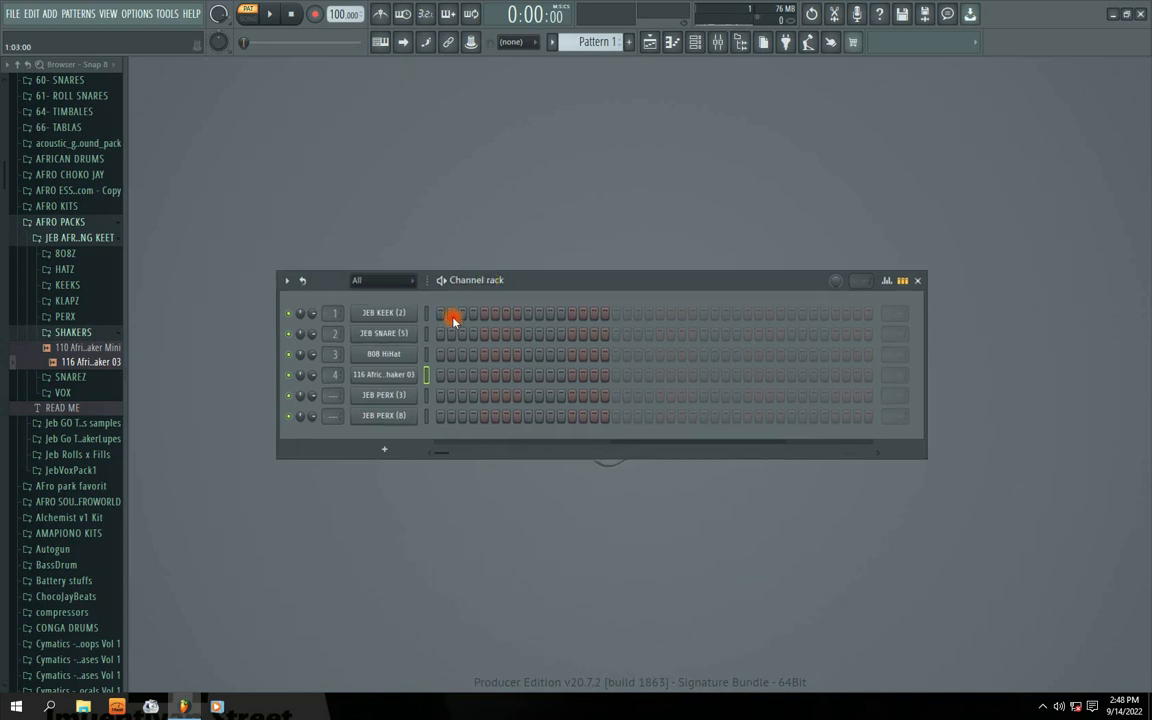
{"action": "left_click", "coordinate": [437, 334]}
{"action": "left_click", "coordinate": [473, 333]}
{"action": "key", "text": "space"}
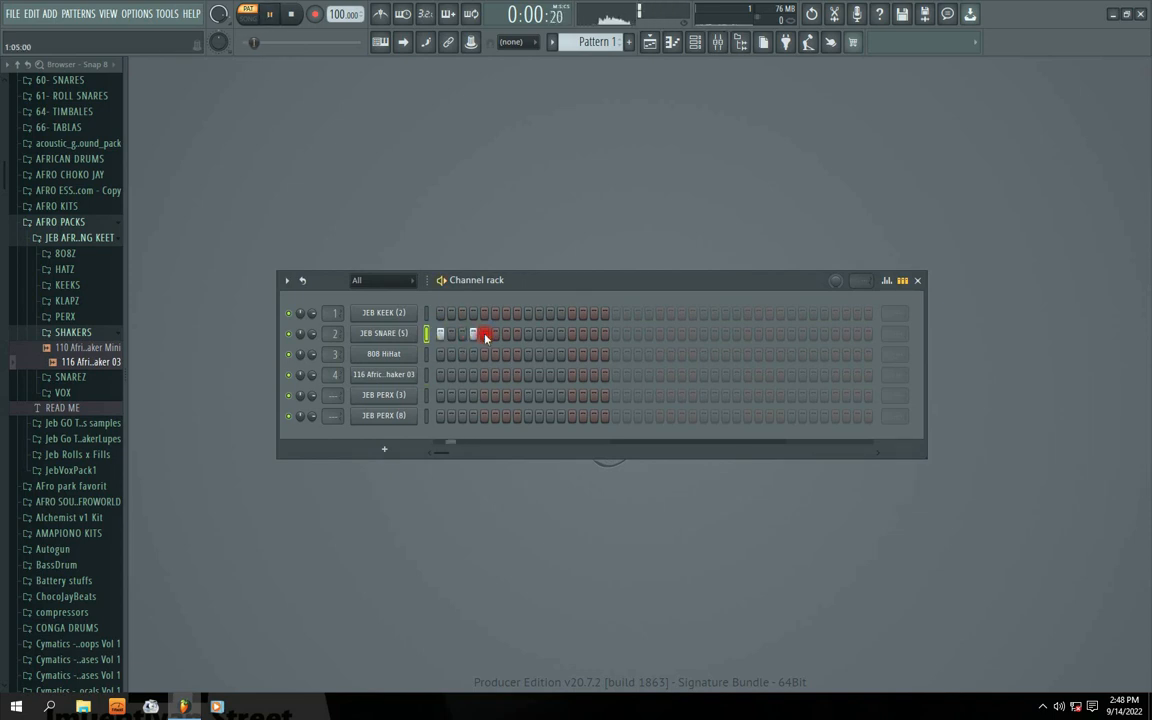
{"action": "left_click_drag", "start_coordinate": [499, 337], "coordinate": [502, 335]}
{"action": "left_click", "coordinate": [538, 334]}
{"action": "left_click", "coordinate": [572, 334]}
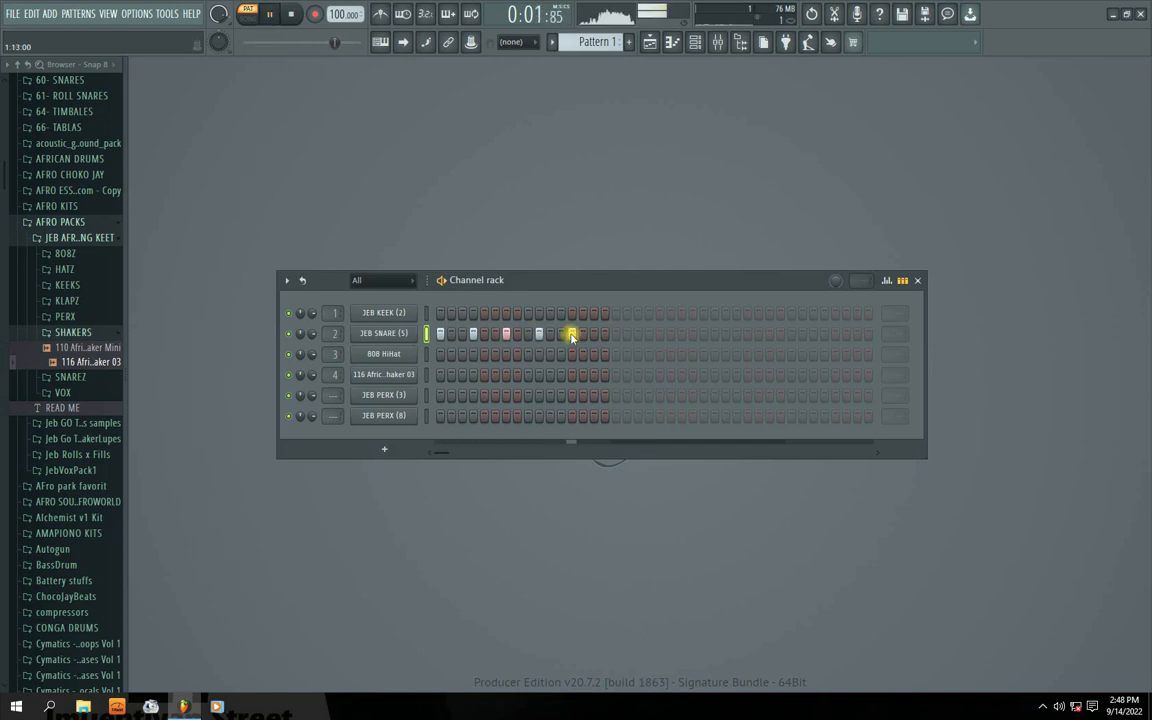
Shift the JEB SNARE (5) hit from step 10 to step 11 and stop playback.
{"action": "right_click", "coordinate": [538, 334]}
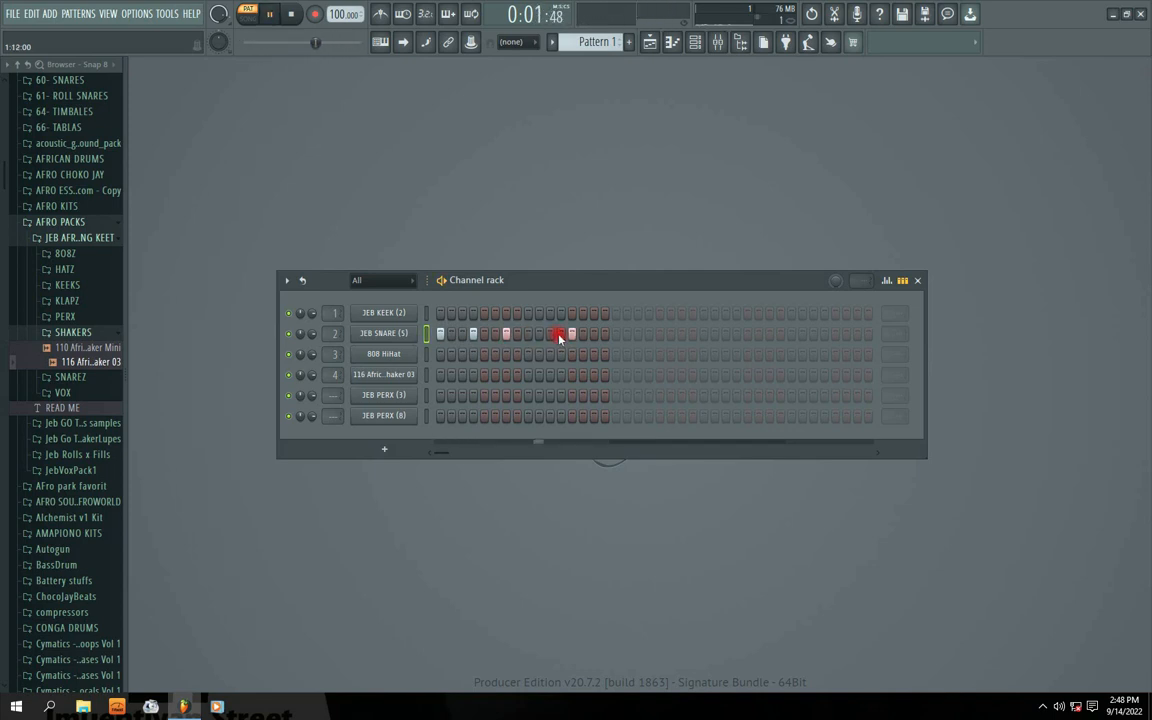
{"action": "left_click", "coordinate": [550, 334]}
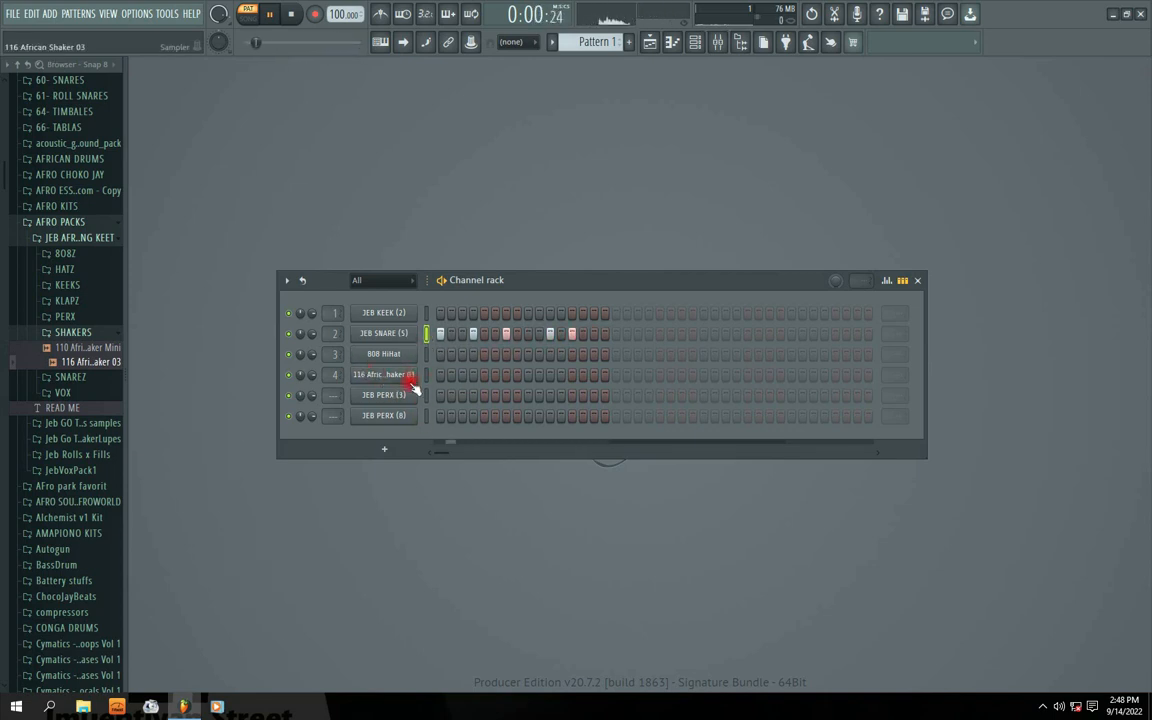
{"action": "key", "text": "space"}
Fill the JEB KEEK (2) channel with a hit every 4 steps and audition the pattern.
{"action": "right_click", "coordinate": [395, 313]}
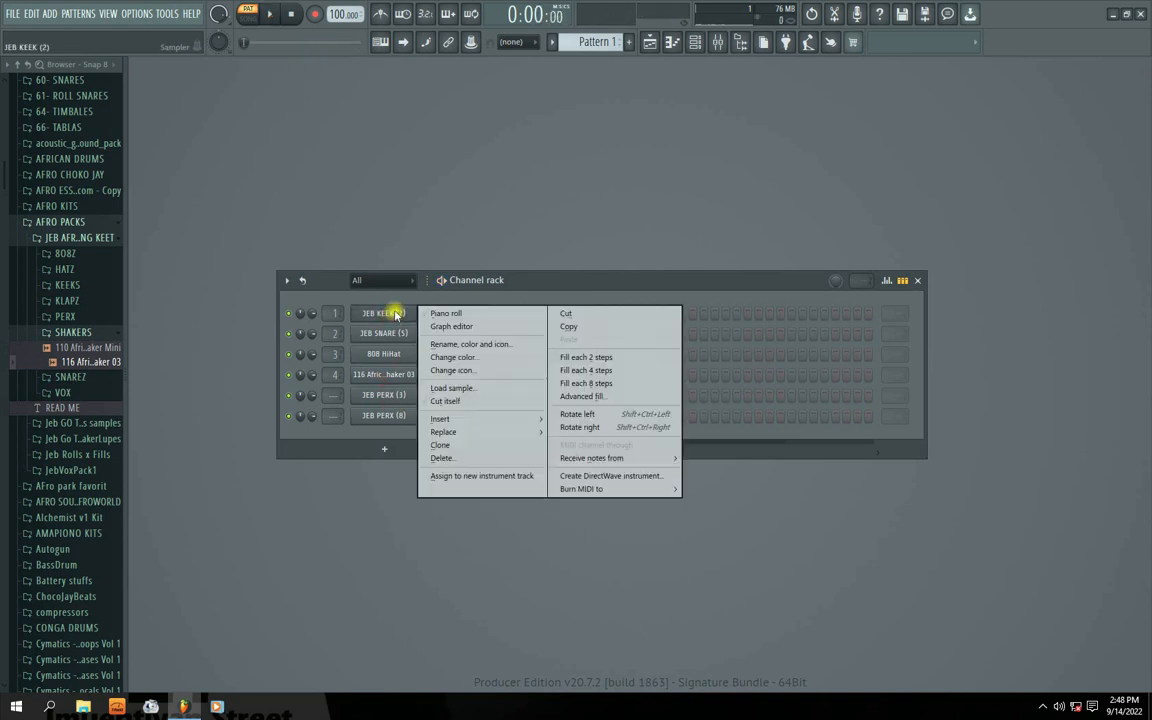
{"action": "left_click", "coordinate": [581, 372]}
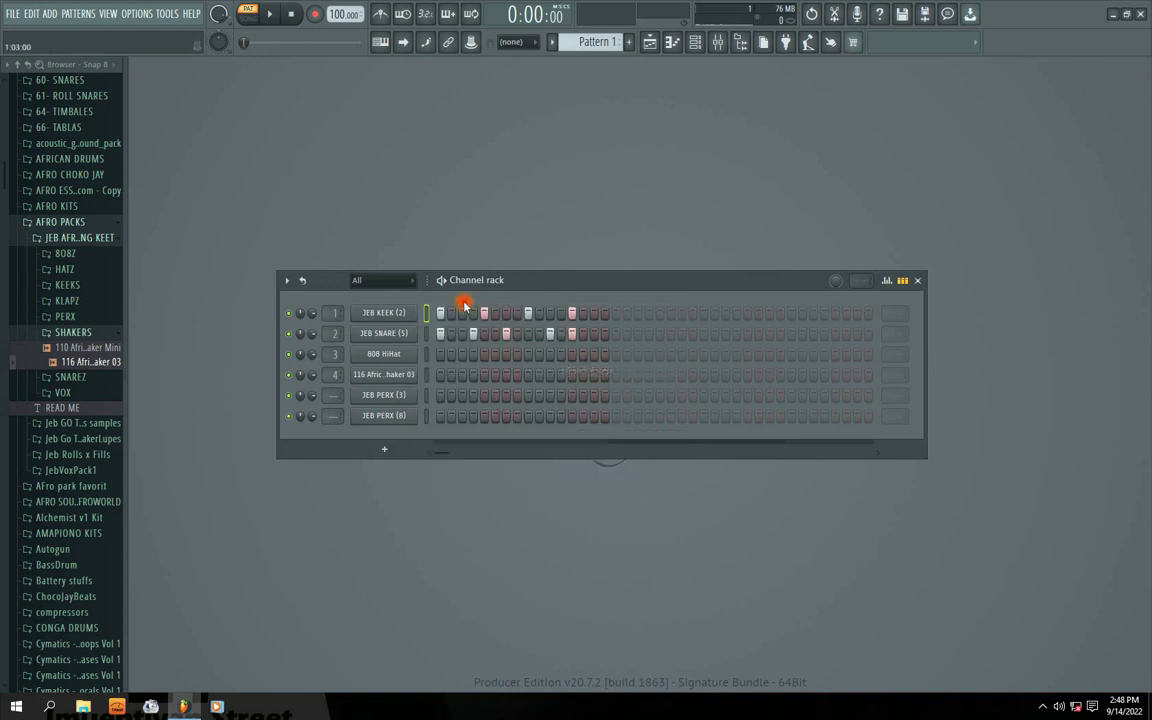
{"action": "key", "text": "space"}
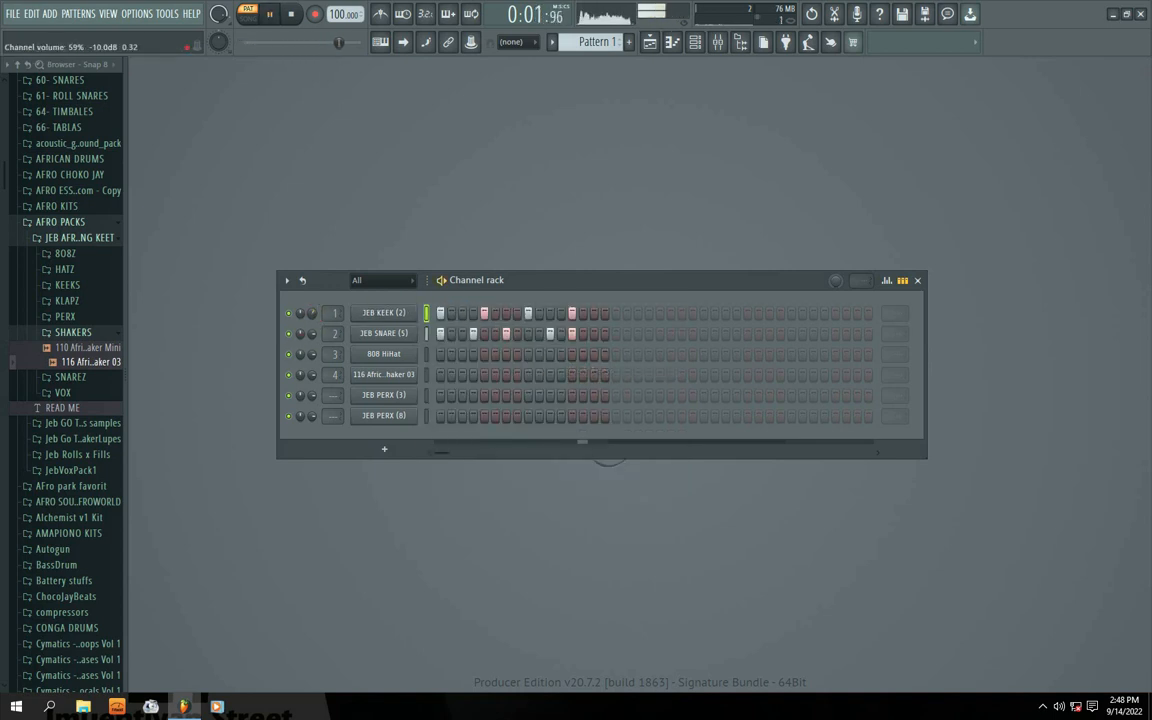
{"action": "left_click_drag", "start_coordinate": [514, 278], "coordinate": [540, 273]}
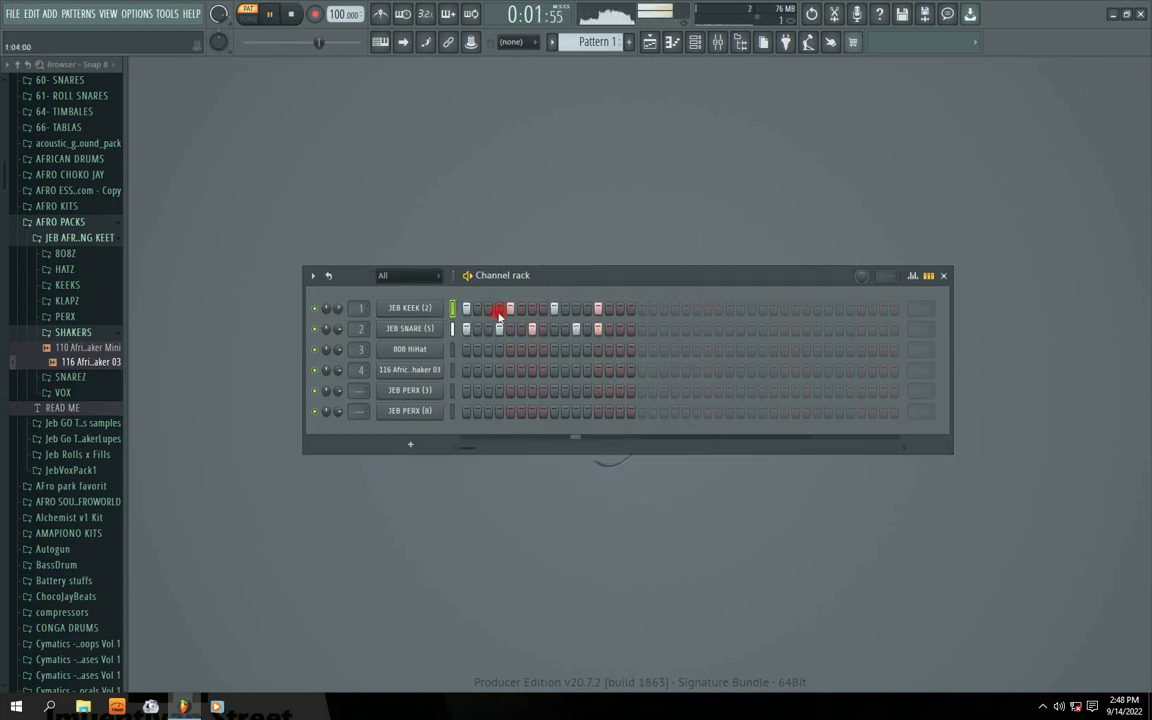
{"action": "key", "text": "space"}
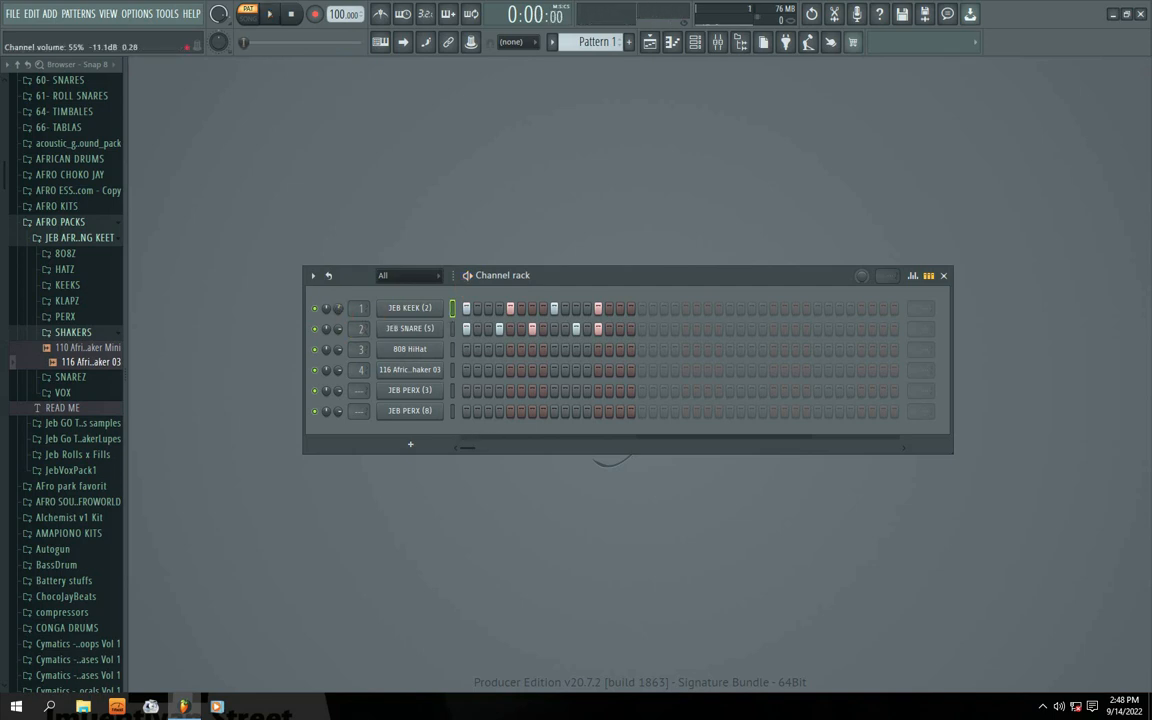
Adjust the JEB SNARE (5) channel's volume while the pattern plays, and stop playback.
{"action": "key", "text": "space"}
{"action": "mouse_move", "coordinate": [340, 329]}
{"action": "left_mouse_down"}
{"action": "mouse_move", "coordinate": [340, 341]}
{"action": "mouse_move", "coordinate": [339, 304]}
{"action": "left_mouse_up"}
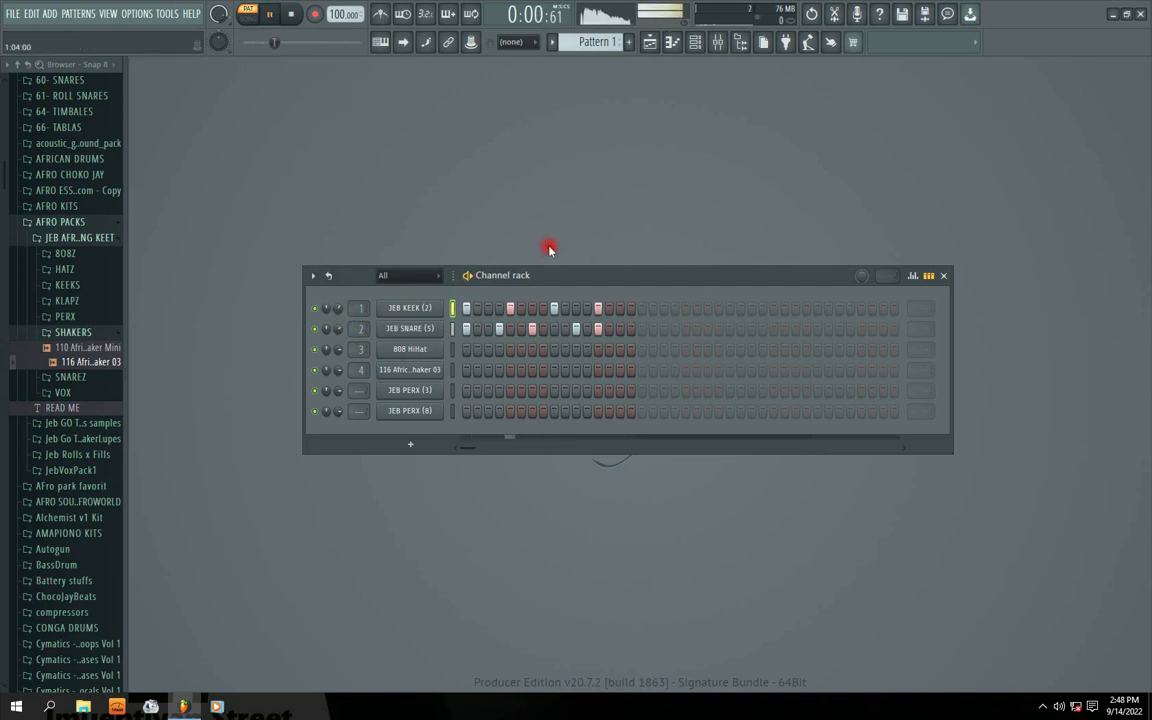
{"action": "mouse_move", "coordinate": [579, 274]}
{"action": "left_mouse_down"}
{"action": "mouse_move", "coordinate": [486, 288]}
{"action": "mouse_move", "coordinate": [554, 299]}
{"action": "left_mouse_up"}
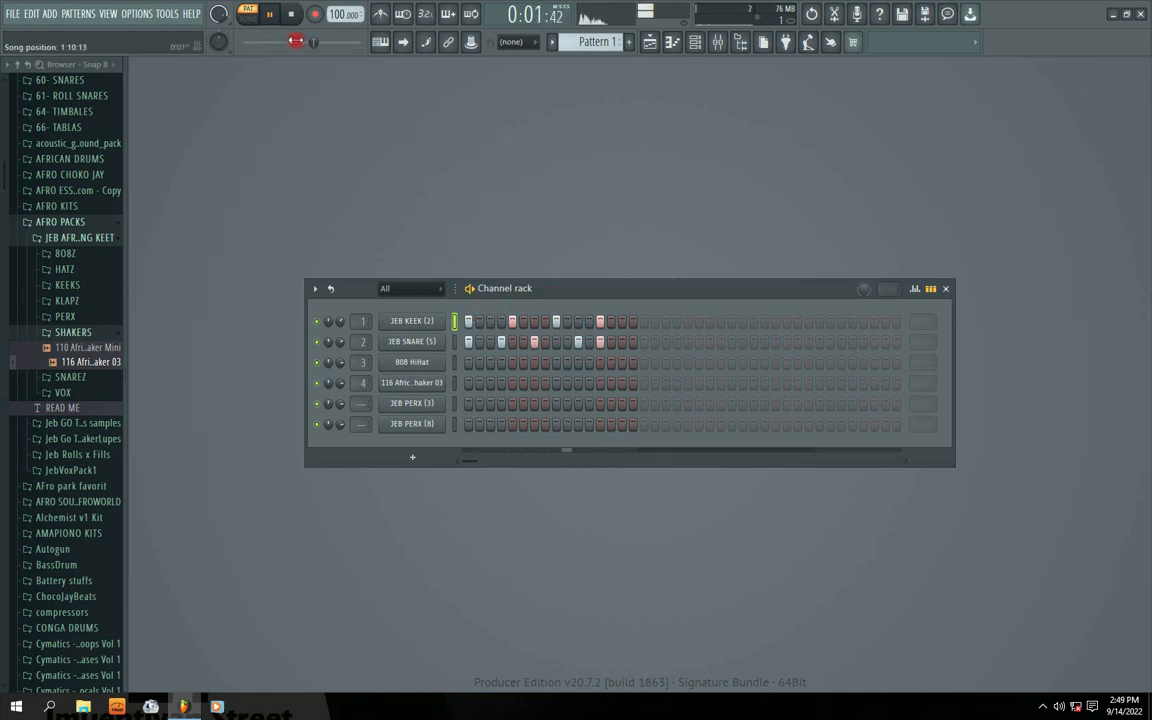
{"action": "key", "text": "space"}
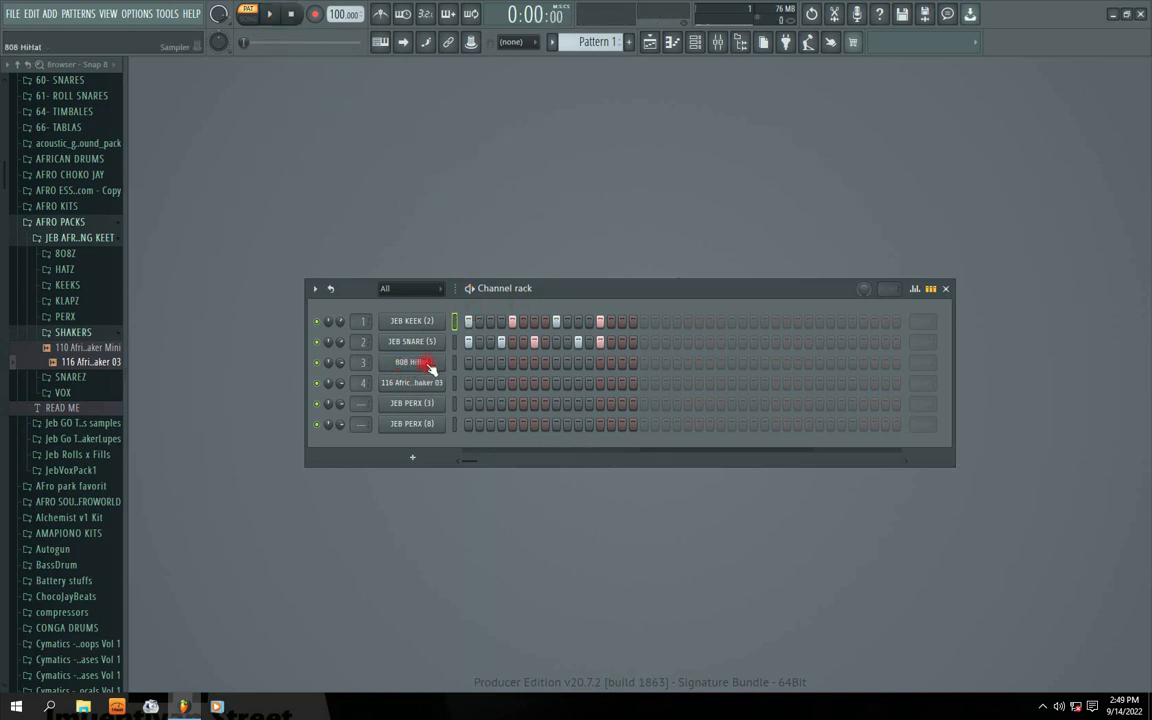
Place a 116 African Shaker 03 hit on step 1 and lower that channel's volume to 68%.
{"action": "left_click", "coordinate": [450, 384]}
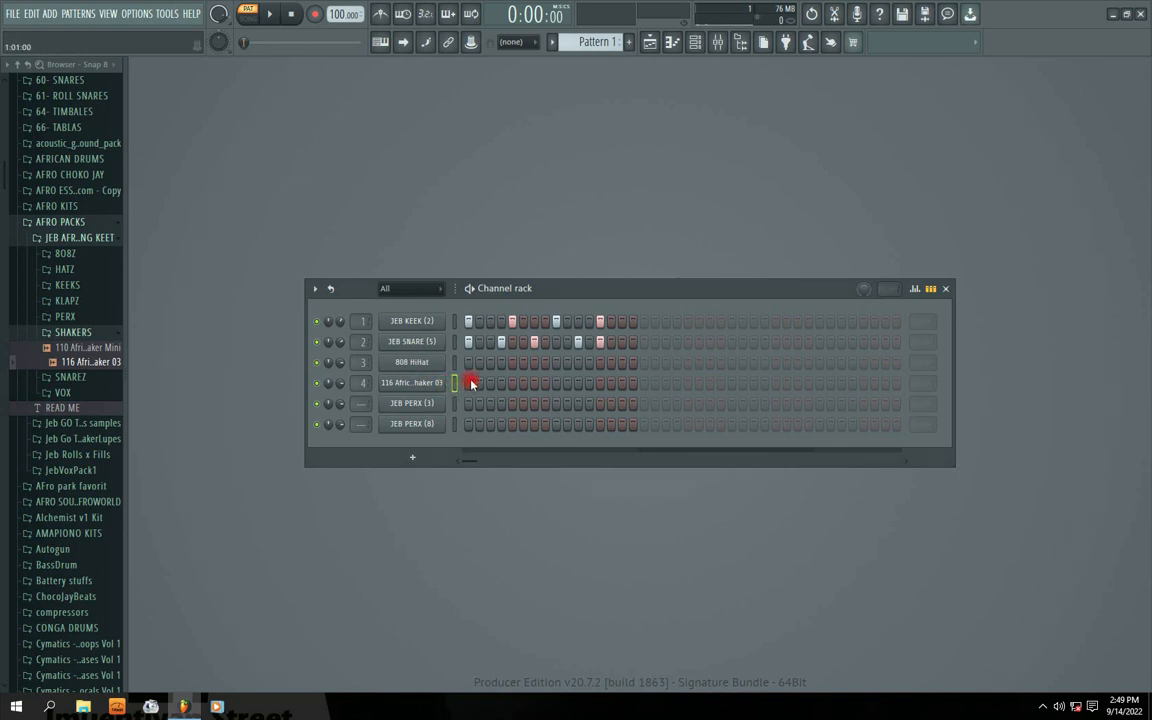
{"action": "left_click", "coordinate": [424, 384]}
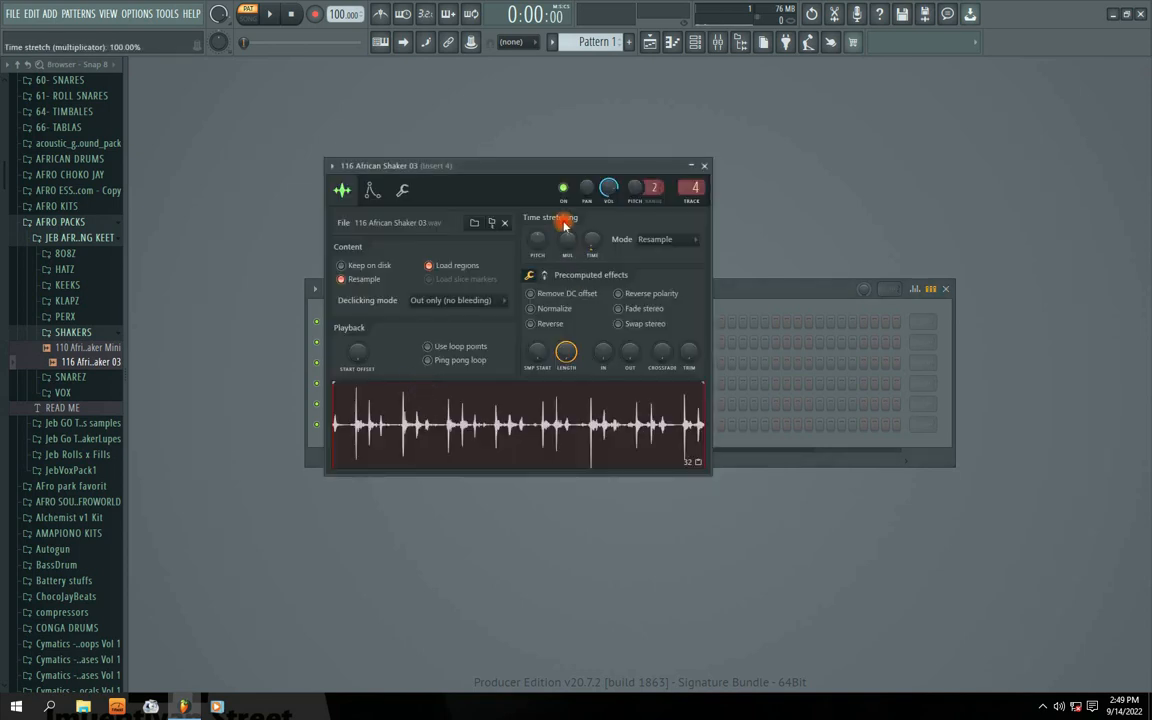
{"action": "left_click", "coordinate": [705, 166]}
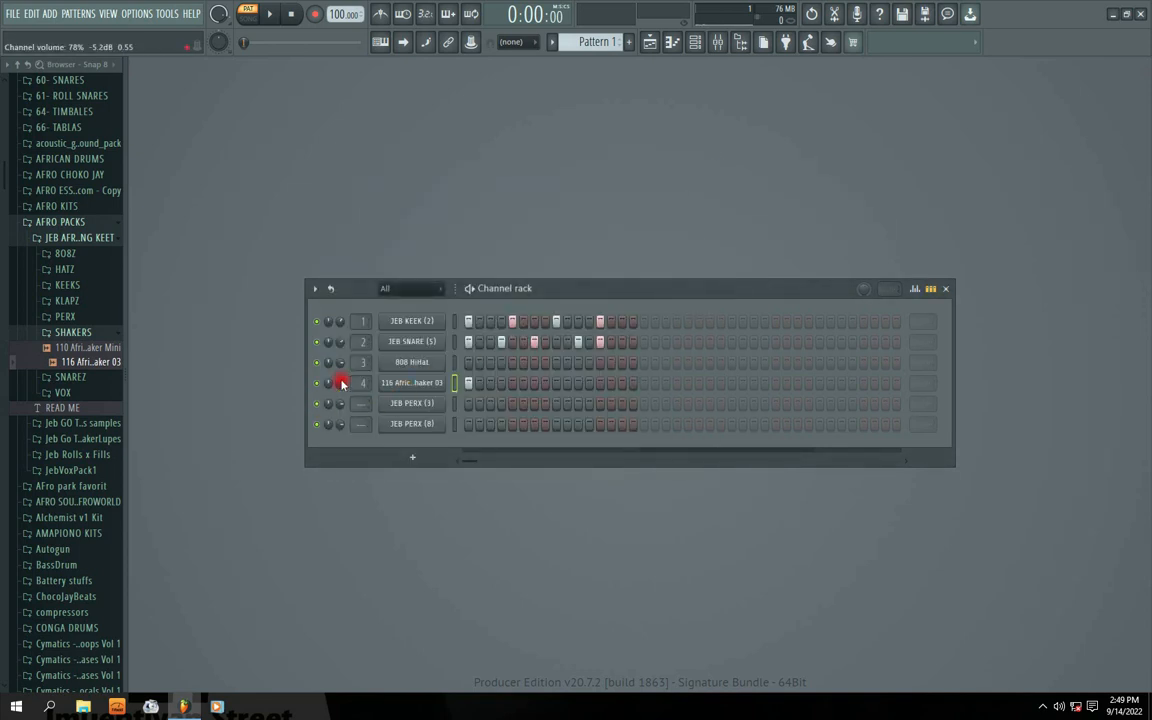
{"action": "left_click_drag", "start_coordinate": [342, 386], "coordinate": [342, 406]}
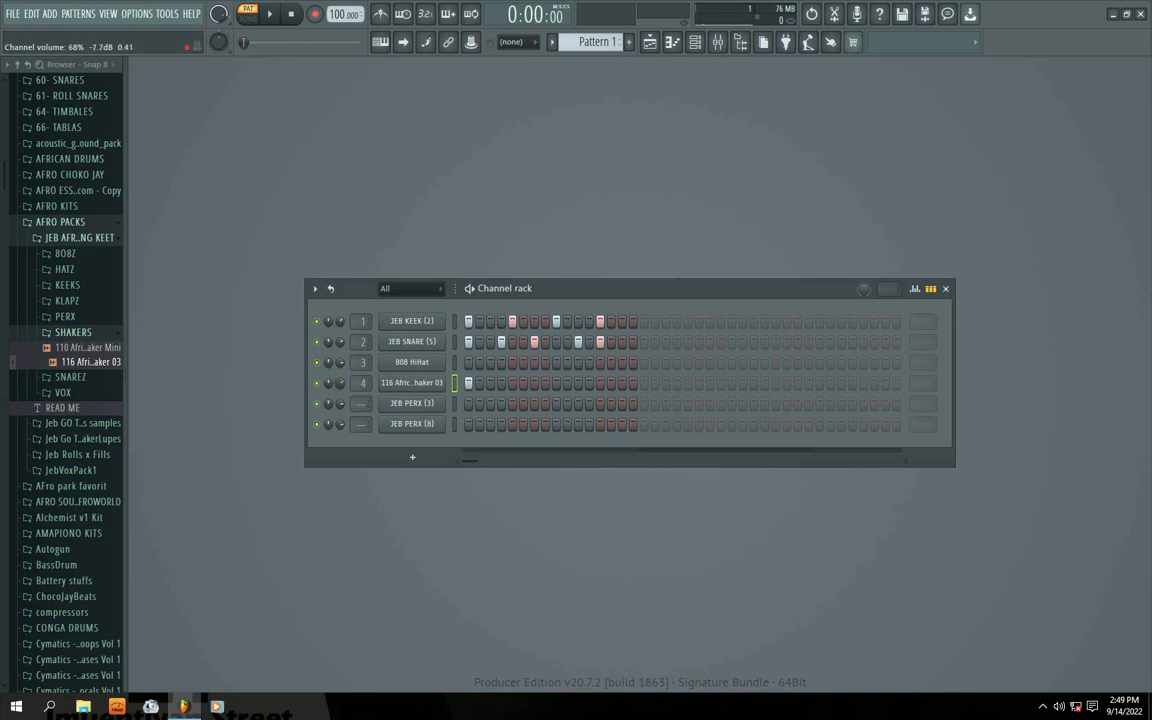
Play the pattern to check how the shaker loop sits with the kick and snare, and stop playback.
{"action": "left_click", "coordinate": [270, 15]}
{"action": "left_click", "coordinate": [424, 385]}
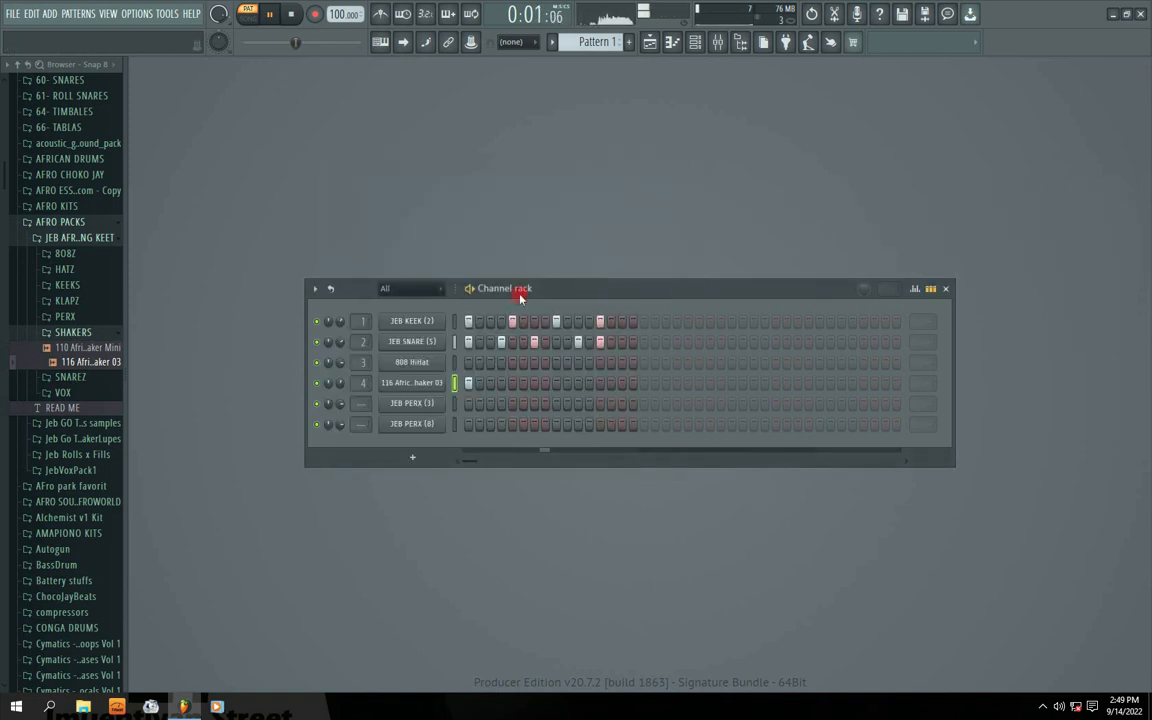
{"action": "left_click", "coordinate": [704, 167]}
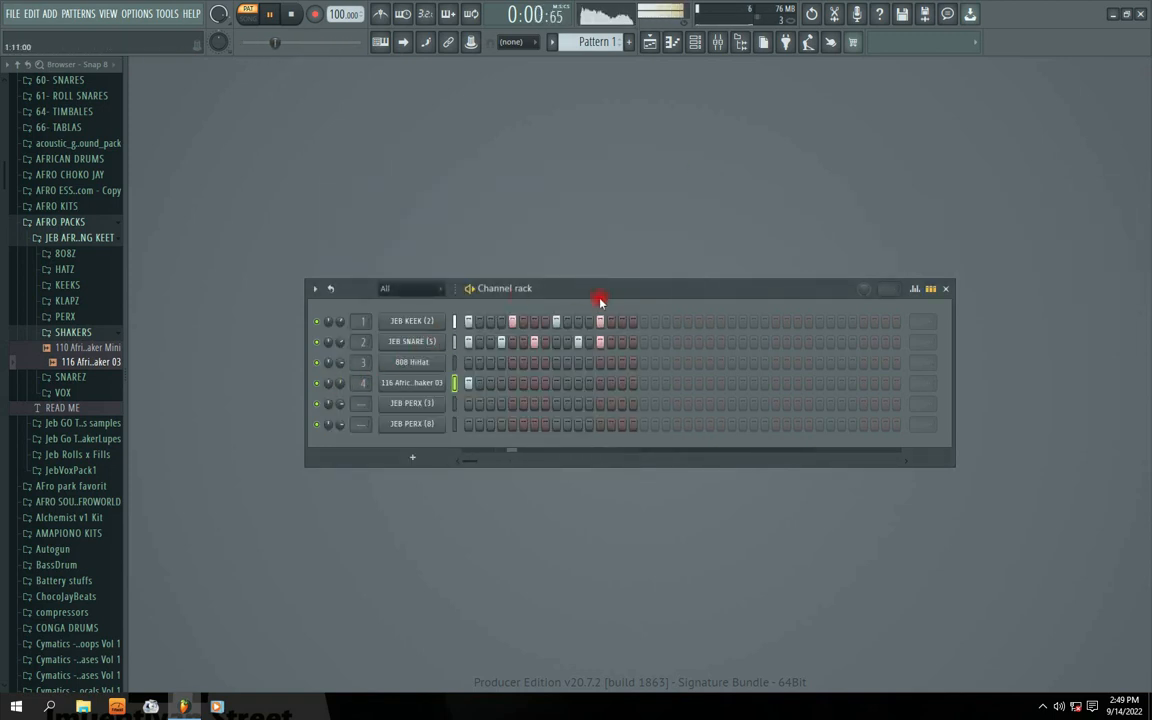
{"action": "left_click_drag", "start_coordinate": [611, 293], "coordinate": [594, 280]}
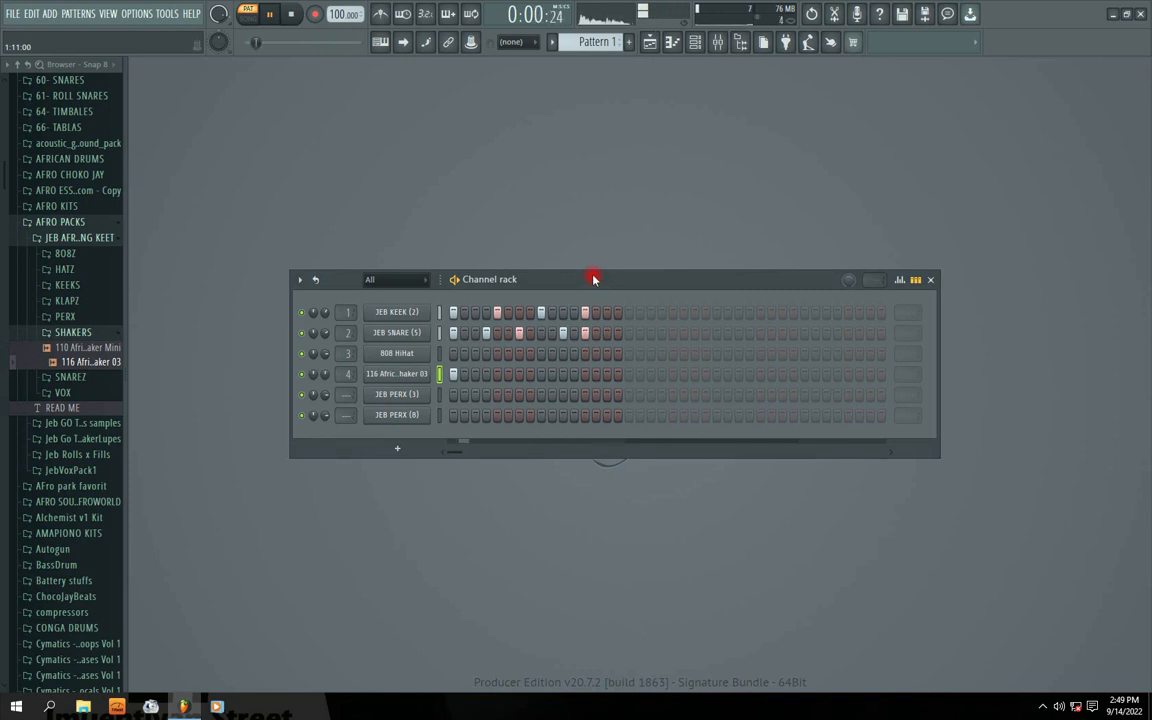
{"action": "key", "text": "space"}
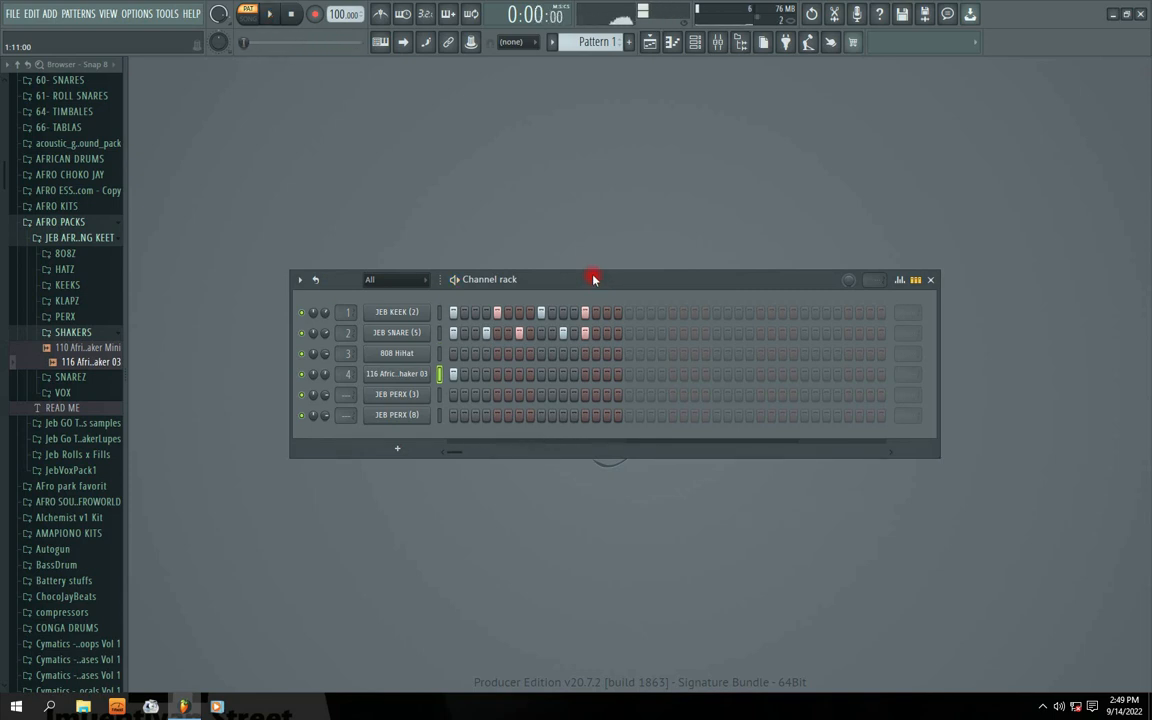
Raise the JEB PERX (3) sample's silence trimming threshold to 100% and close its channel settings.
{"action": "left_click", "coordinate": [397, 394]}
{"action": "left_click_drag", "start_coordinate": [613, 428], "coordinate": [613, 405]}
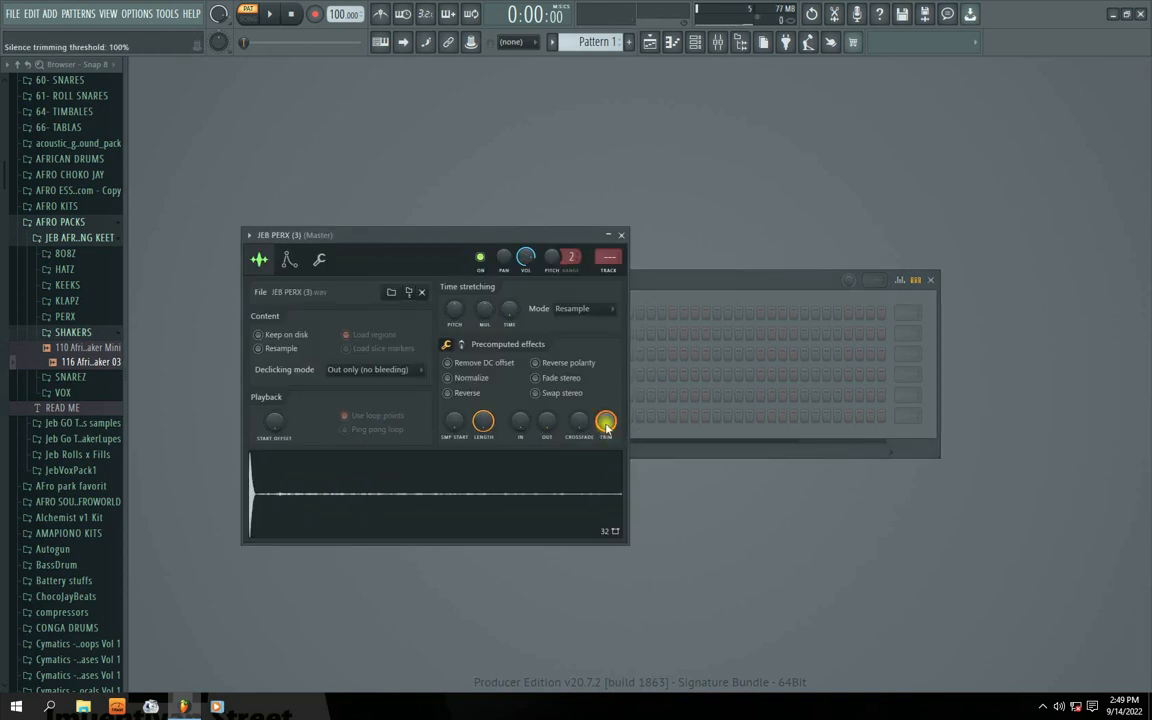
{"action": "left_click_drag", "start_coordinate": [547, 421], "coordinate": [547, 400]}
{"action": "left_click", "coordinate": [622, 236]}
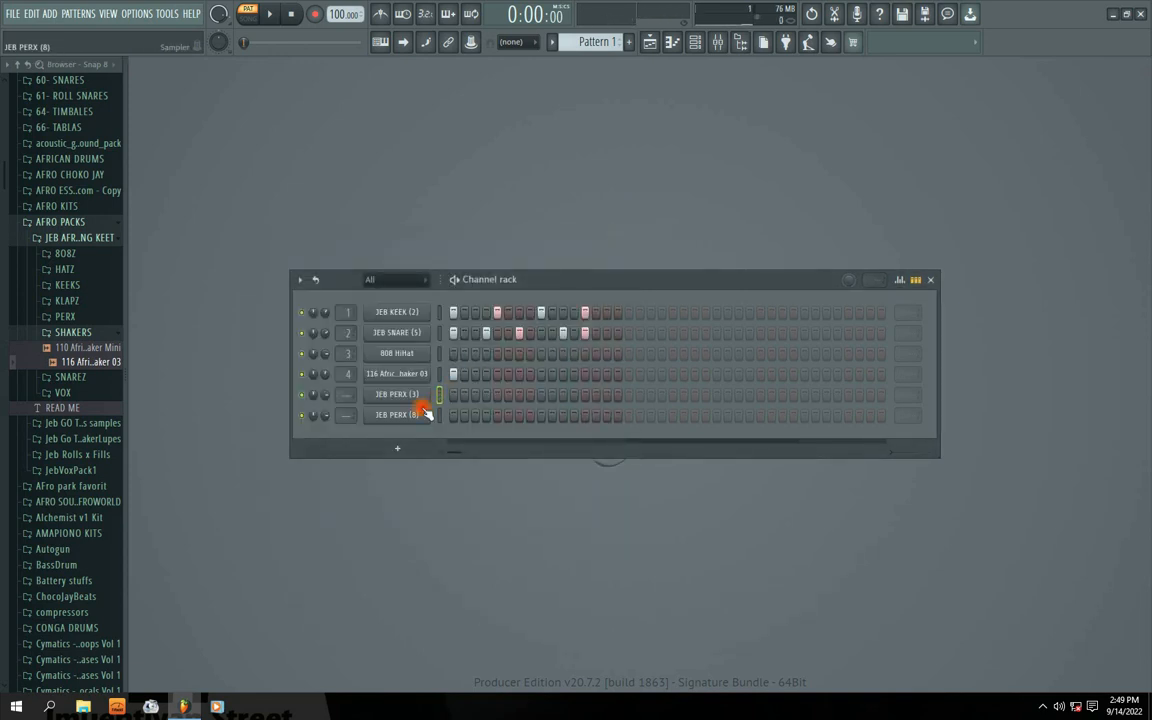
Raise the JEB PERX (8) sample's silence trimming threshold to the maximum and close its channel settings.
{"action": "left_click", "coordinate": [424, 406]}
{"action": "left_click_drag", "start_coordinate": [620, 432], "coordinate": [574, 322]}
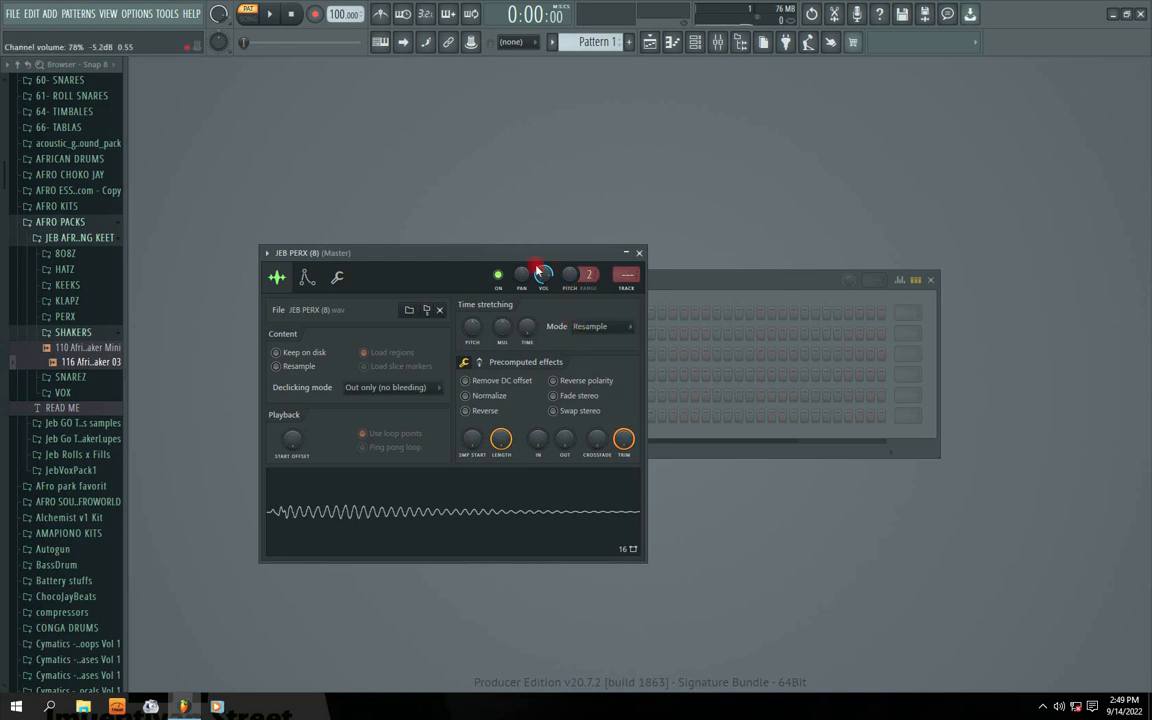
{"action": "left_click", "coordinate": [637, 254]}
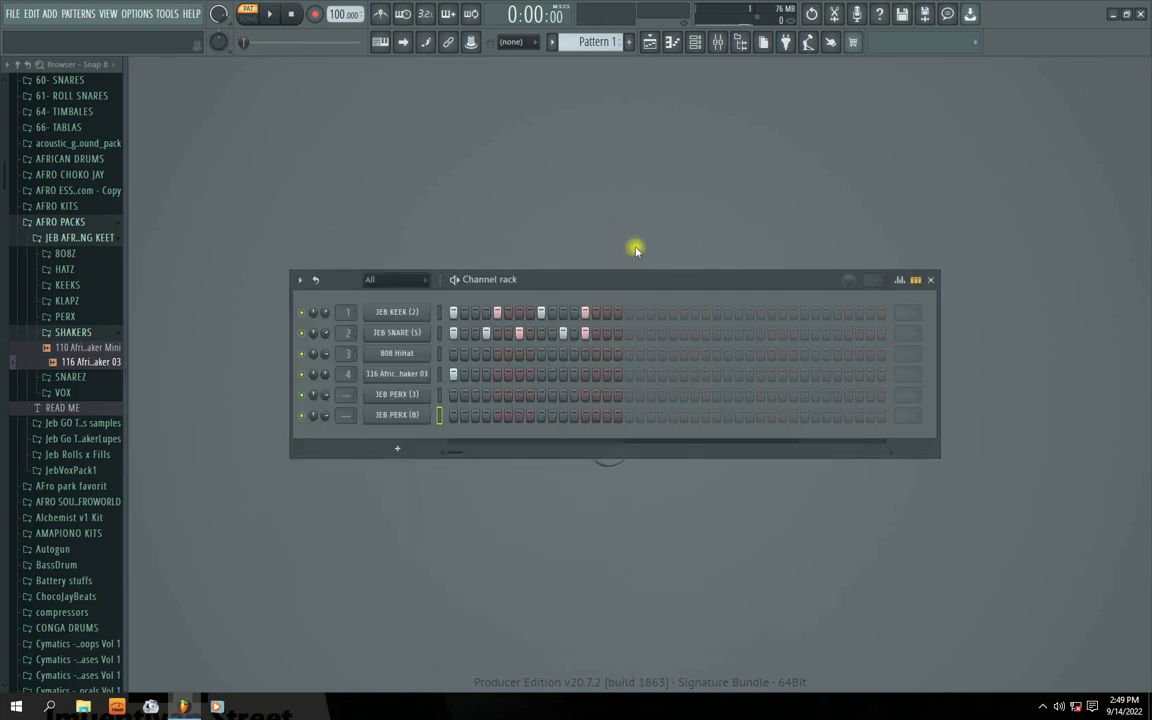
With the pattern playing, place JEB PERX (8) hits on steps 3, 4, 11 and 12.
{"action": "left_click", "coordinate": [485, 416]}
{"action": "key", "text": "space"}
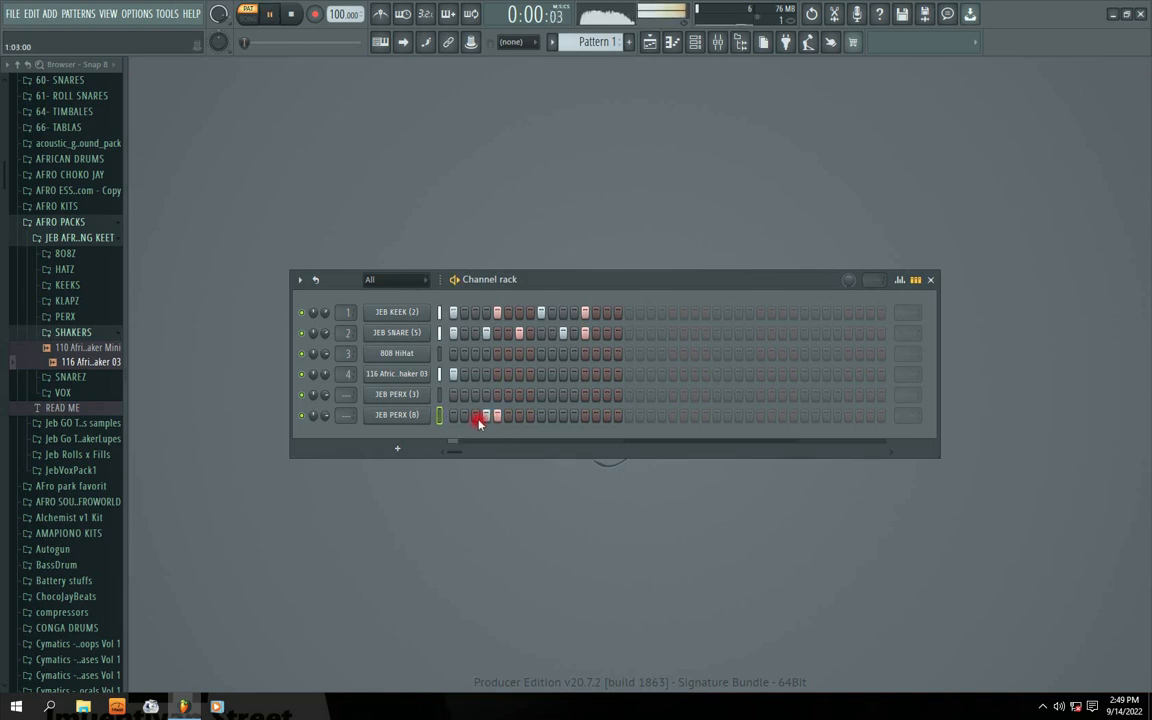
{"action": "left_click", "coordinate": [479, 419]}
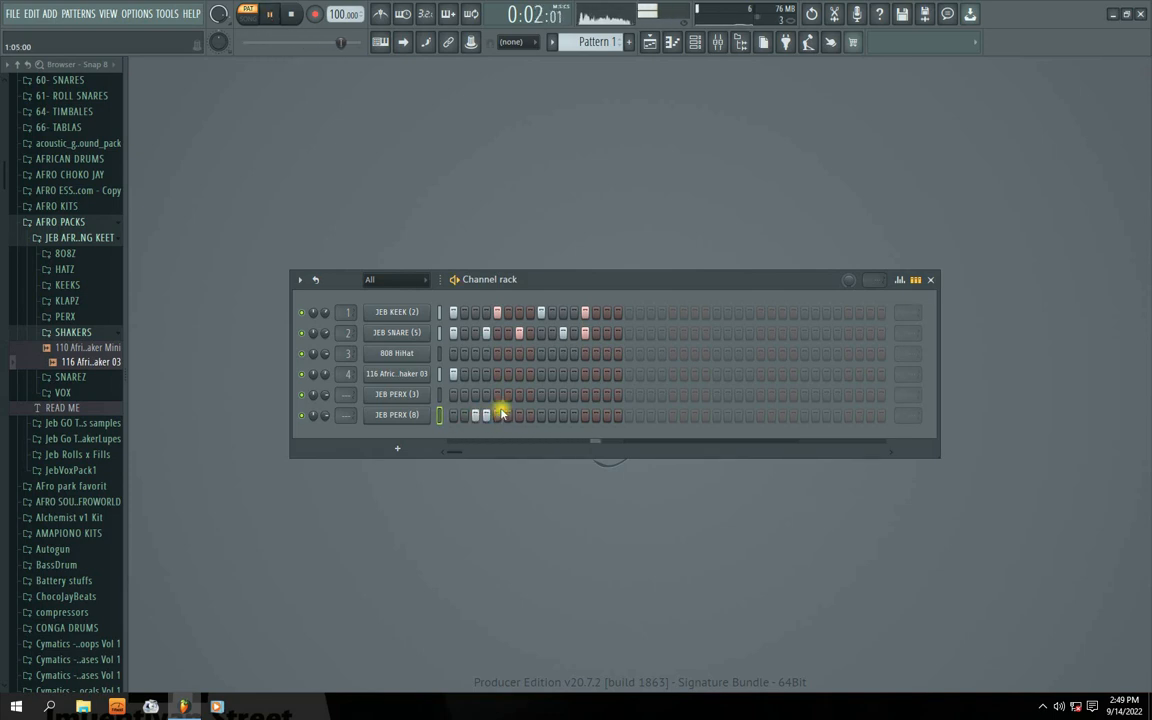
{"action": "left_click", "coordinate": [563, 416]}
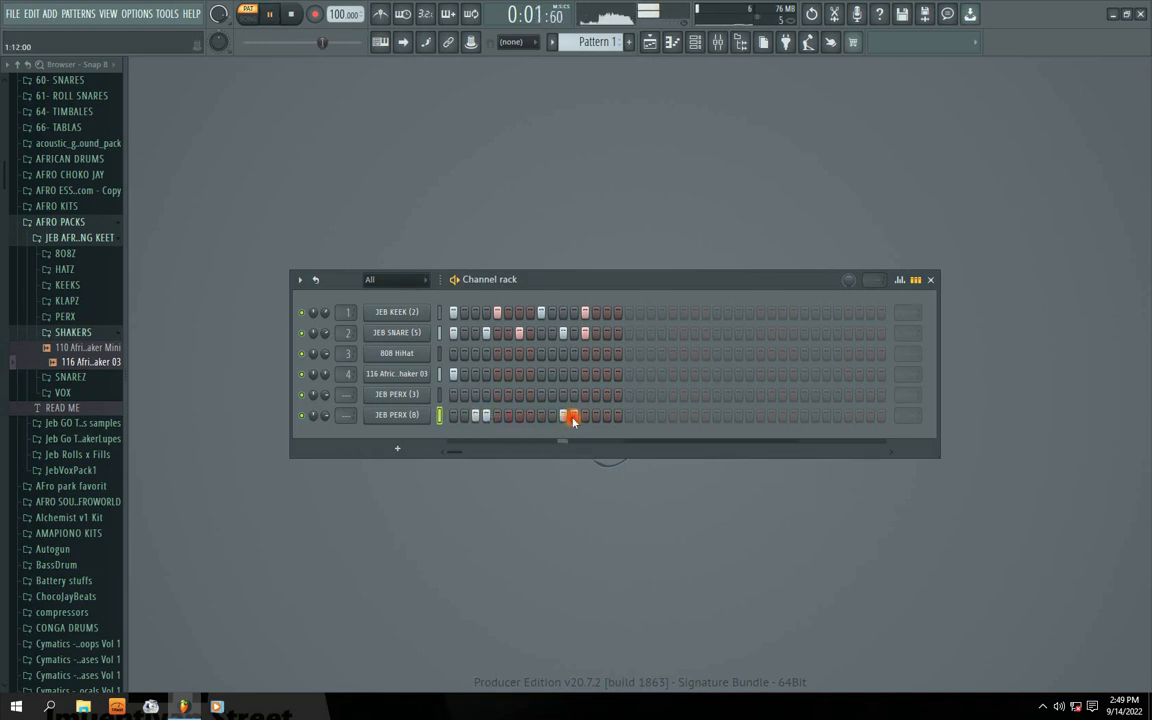
{"action": "left_click", "coordinate": [574, 416]}
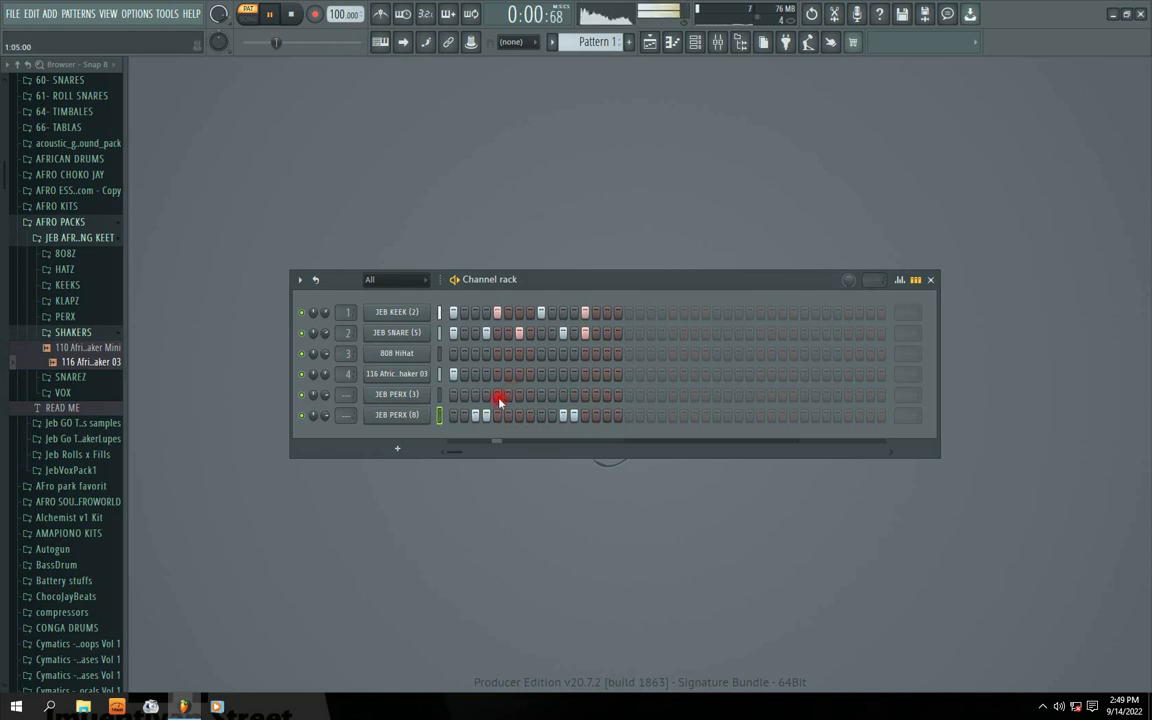
Place a JEB PERX (3) hit on step 16 only, listen to the loop, and stop playback.
{"action": "left_click", "coordinate": [618, 394]}
{"action": "left_click", "coordinate": [607, 395]}
{"action": "right_click", "coordinate": [618, 396]}
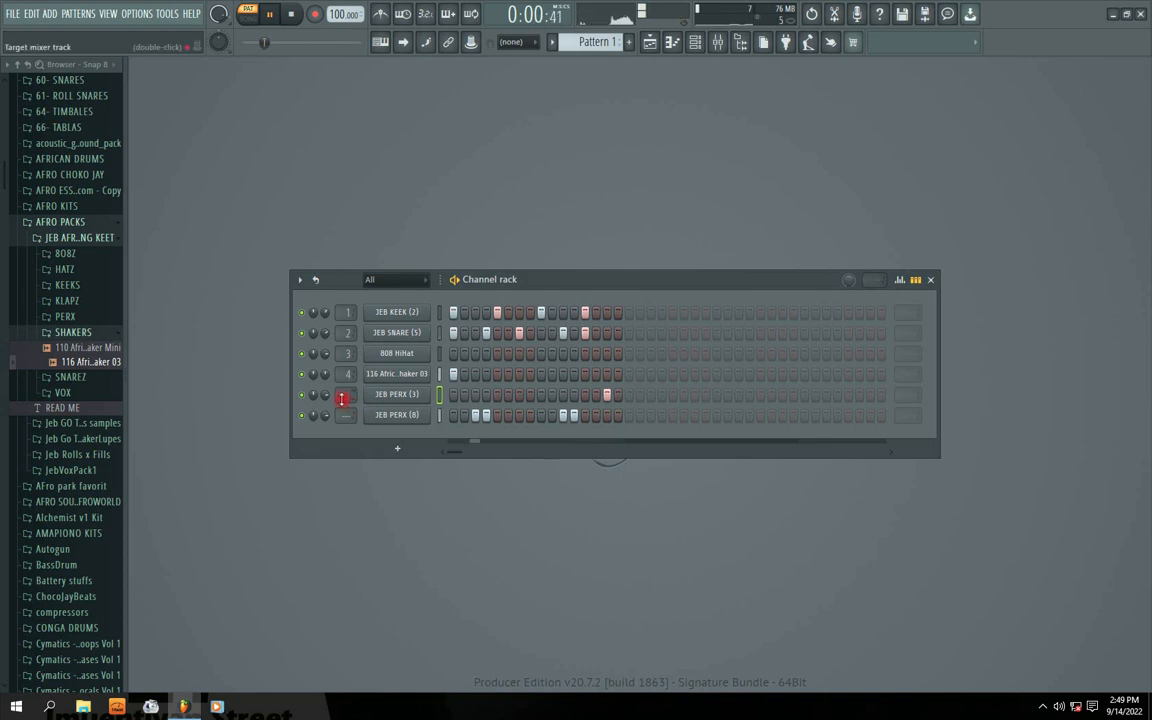
{"action": "left_click", "coordinate": [618, 395]}
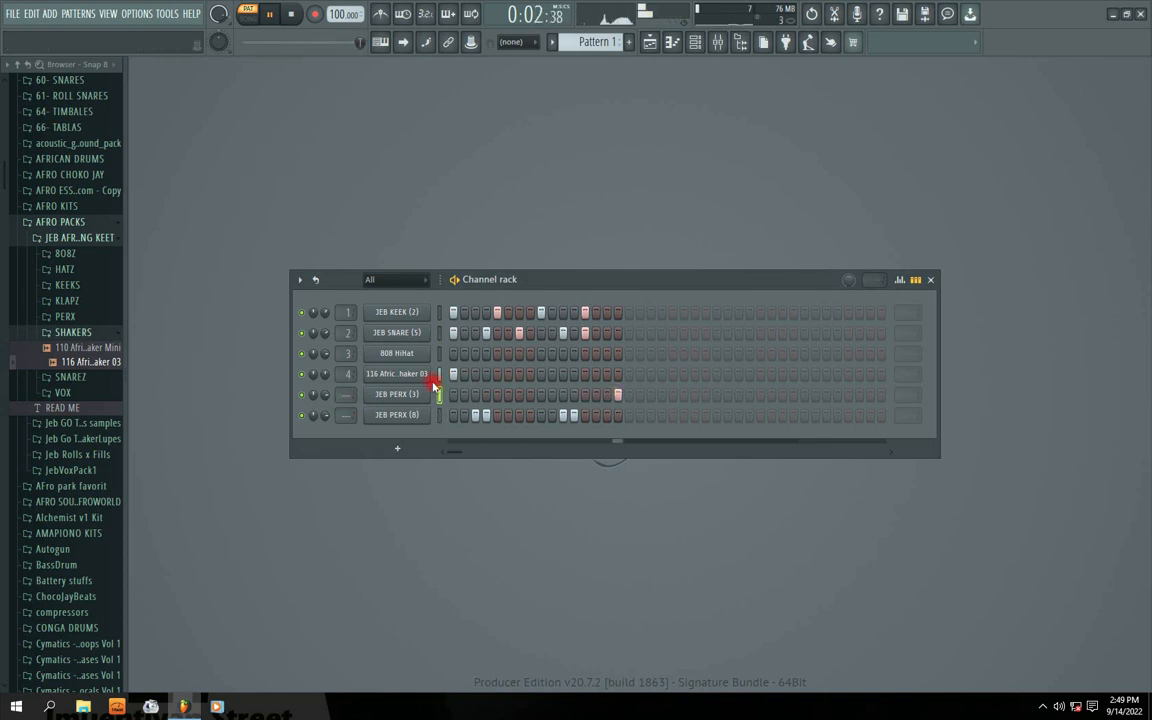
{"action": "left_click_drag", "start_coordinate": [530, 289], "coordinate": [553, 311]}
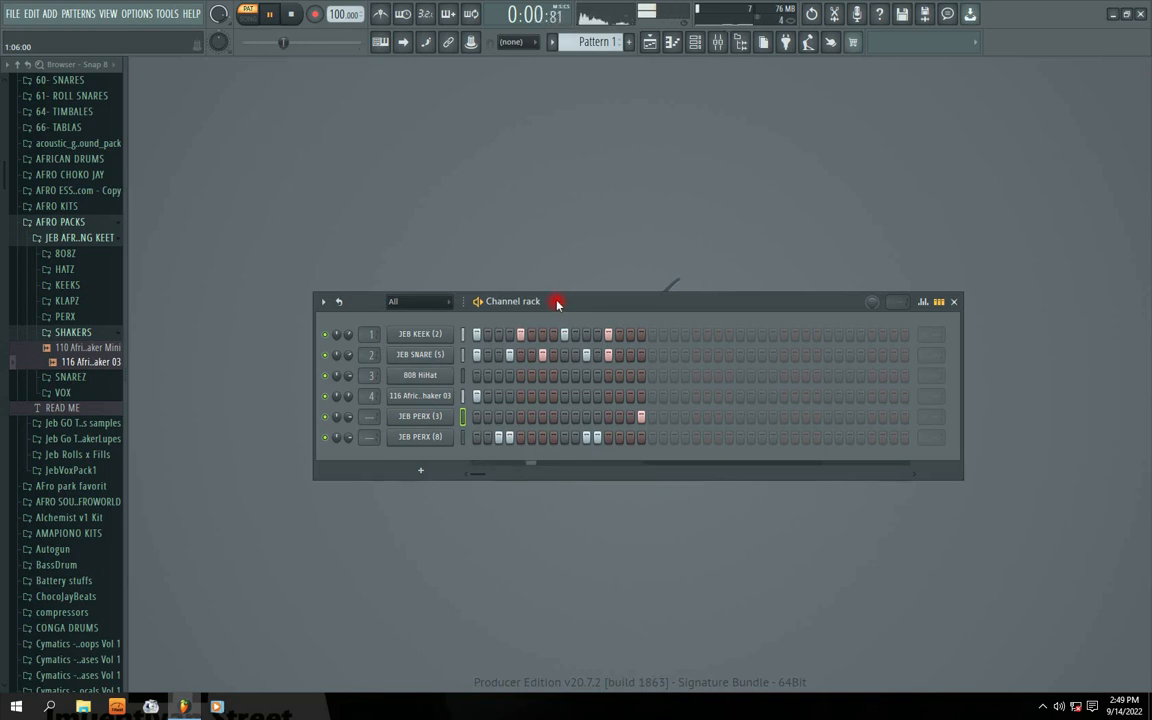
{"action": "left_click_drag", "start_coordinate": [557, 304], "coordinate": [546, 287]}
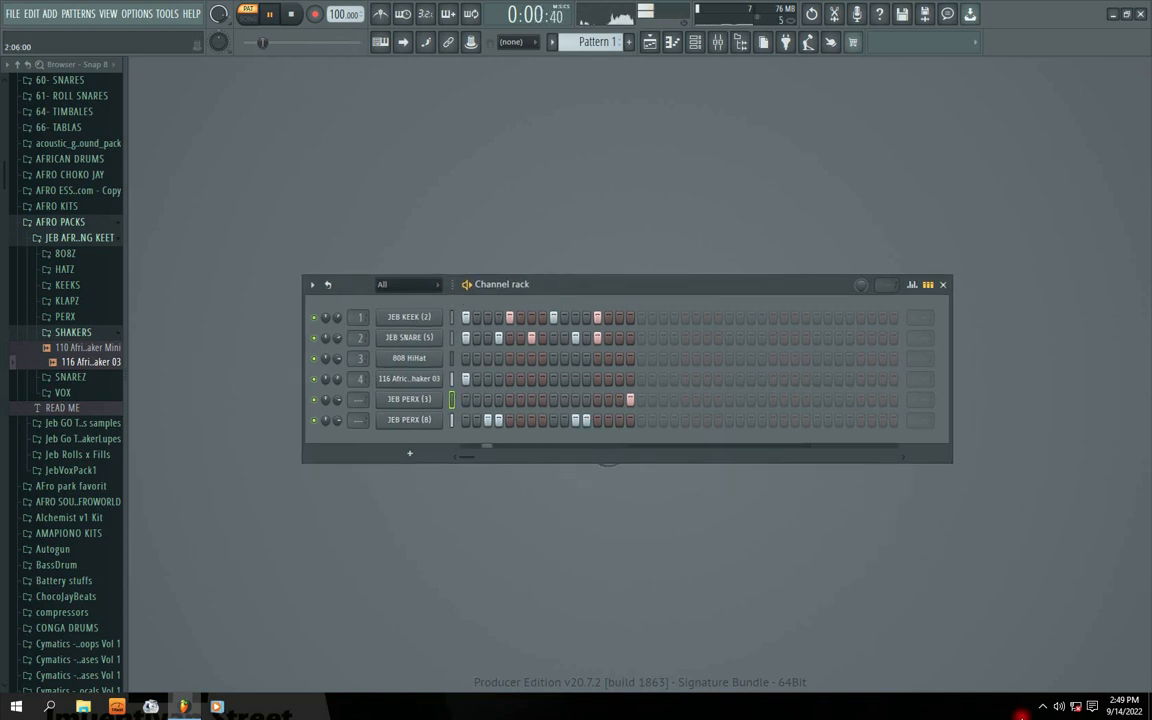
{"action": "key", "text": "space"}
{"action": "left_click", "coordinate": [1043, 706]}
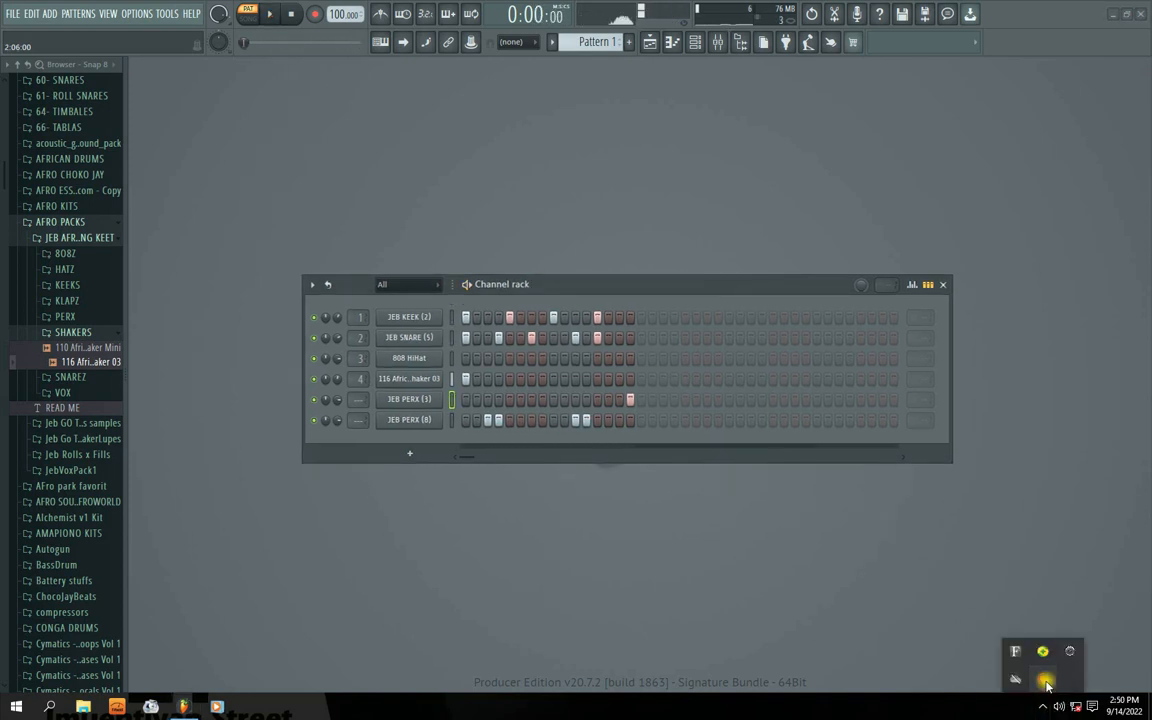
{"action": "left_click", "coordinate": [1045, 683]}
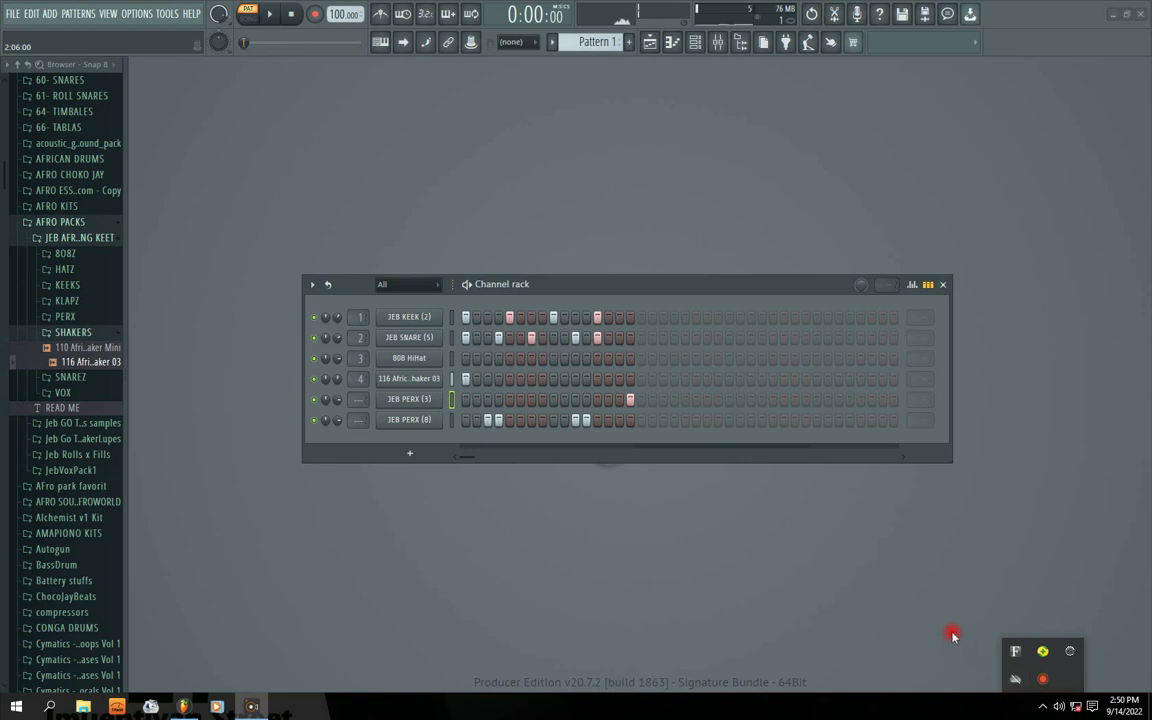
{"action": "left_click", "coordinate": [681, 514]}
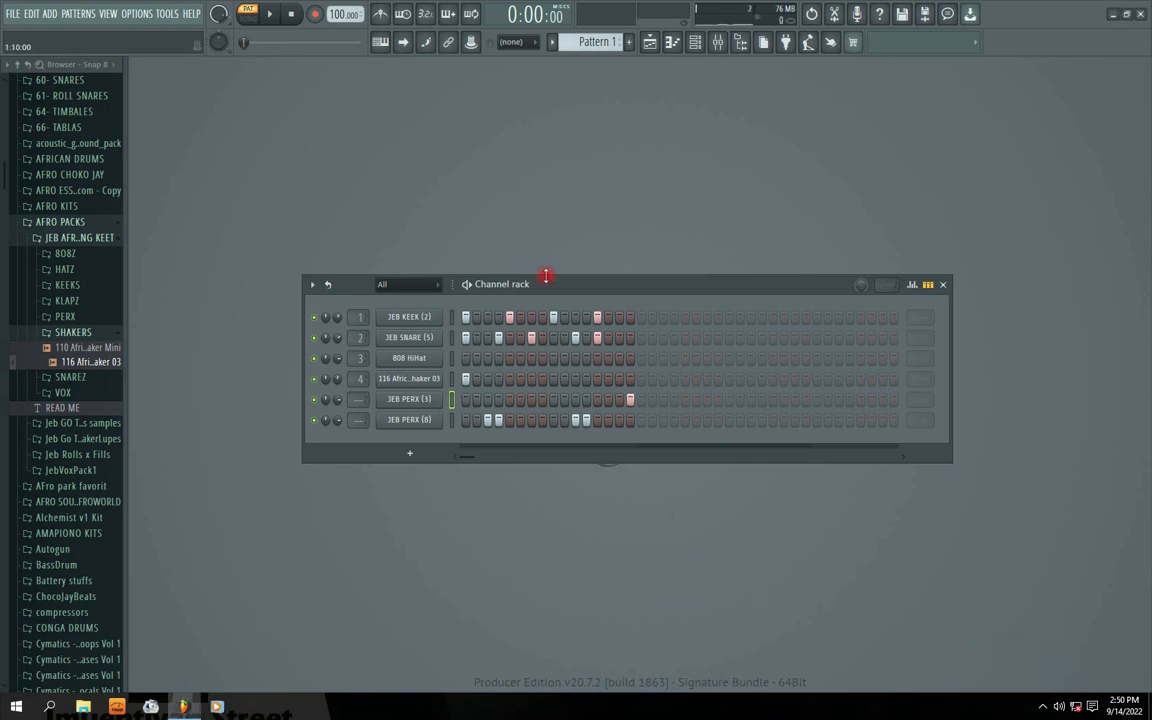
Play the complete drum pattern with both percussion channels and stop playback.
{"action": "left_click_drag", "start_coordinate": [545, 282], "coordinate": [547, 272]}
{"action": "key", "text": "space"}
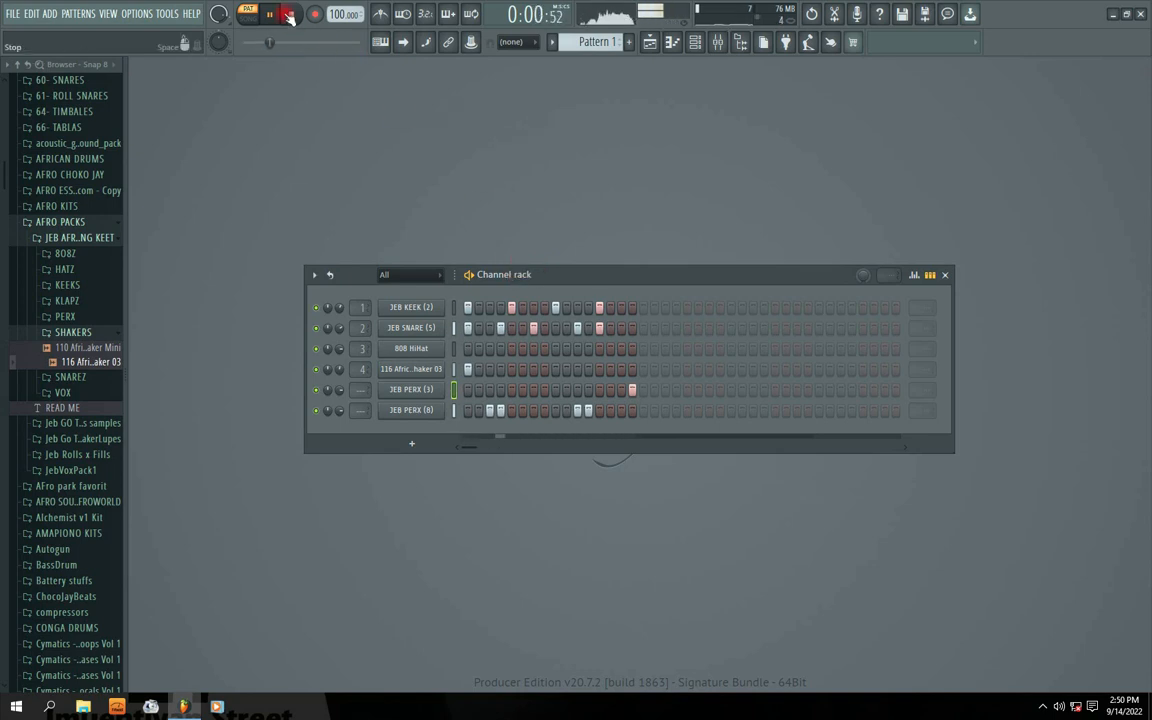
{"action": "key", "text": "space"}
{"action": "mouse_move", "coordinate": [545, 281]}
{"action": "left_mouse_down"}
{"action": "mouse_move", "coordinate": [531, 289]}
{"action": "mouse_move", "coordinate": [548, 278]}
{"action": "left_mouse_up"}
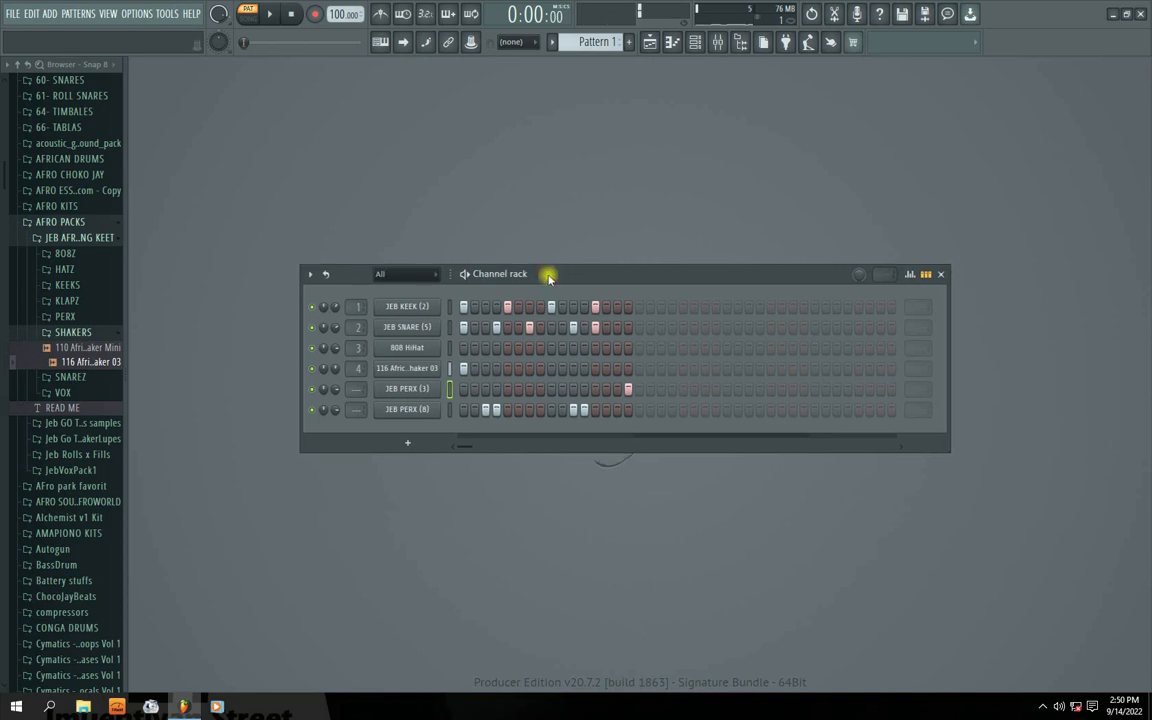
{"action": "right_click", "coordinate": [414, 347]}
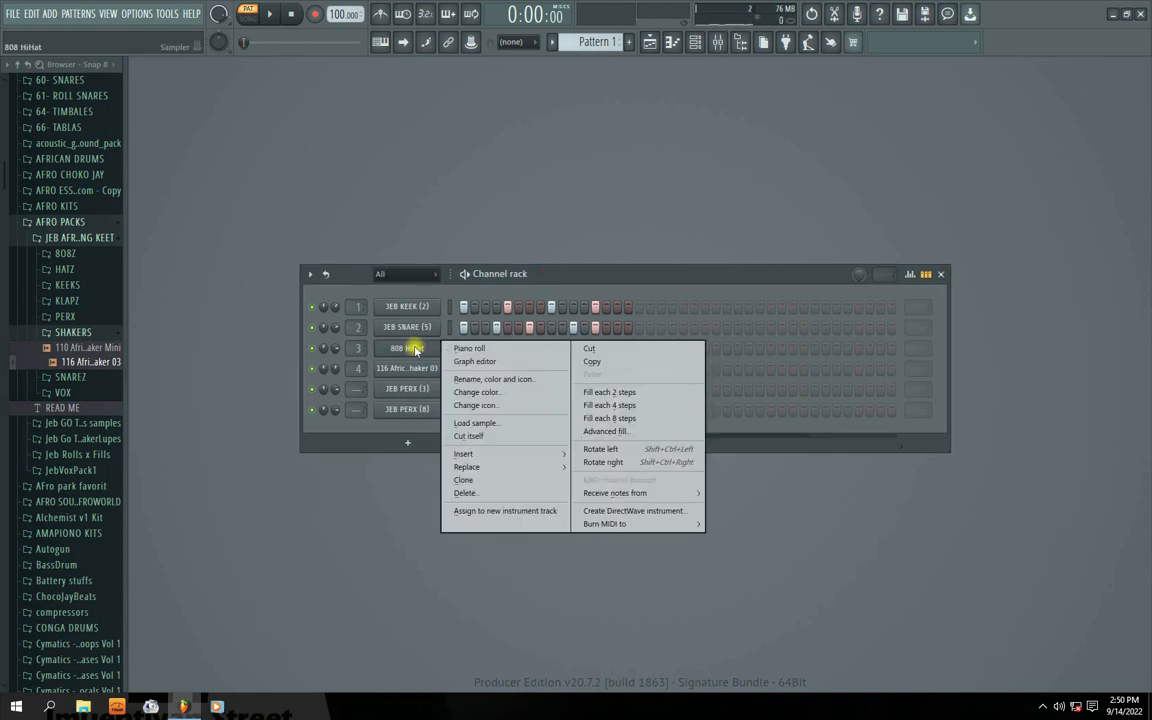
{"action": "left_click", "coordinate": [345, 448]}
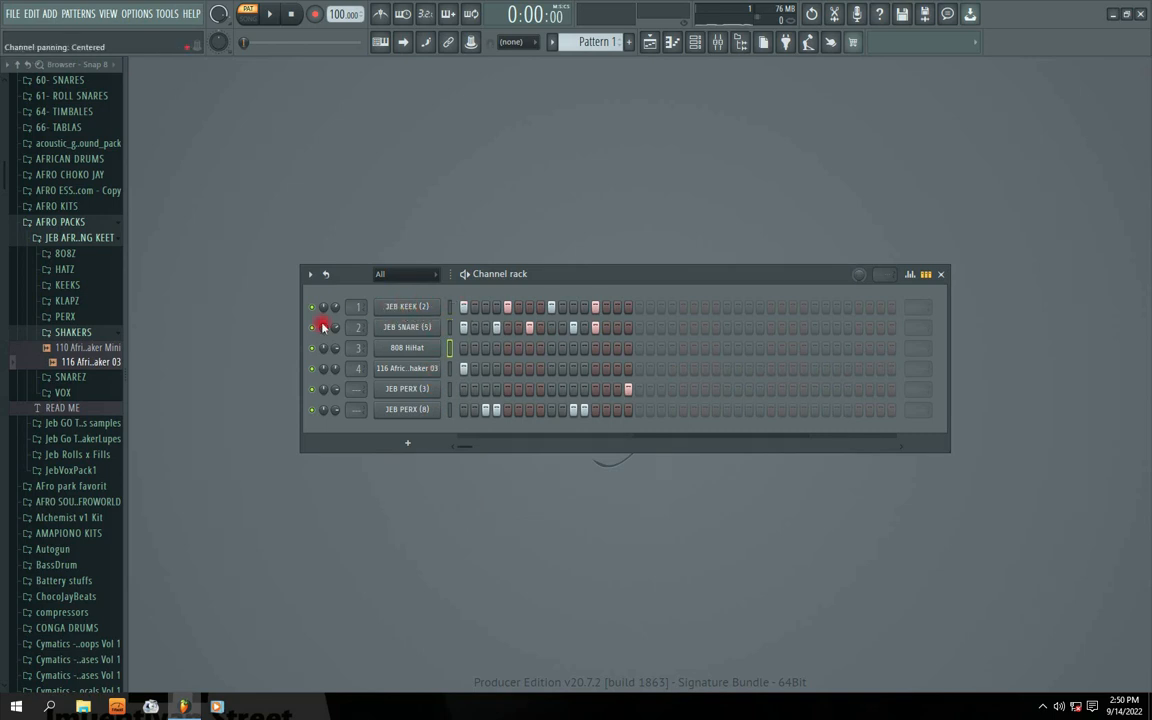
Rearrange the JEB KEEK (2) hits to steps 1, 11 and 13 while the pattern plays.
{"action": "mouse_move", "coordinate": [523, 277]}
{"action": "left_mouse_down"}
{"action": "mouse_move", "coordinate": [526, 317]}
{"action": "mouse_move", "coordinate": [527, 284]}
{"action": "left_mouse_up"}
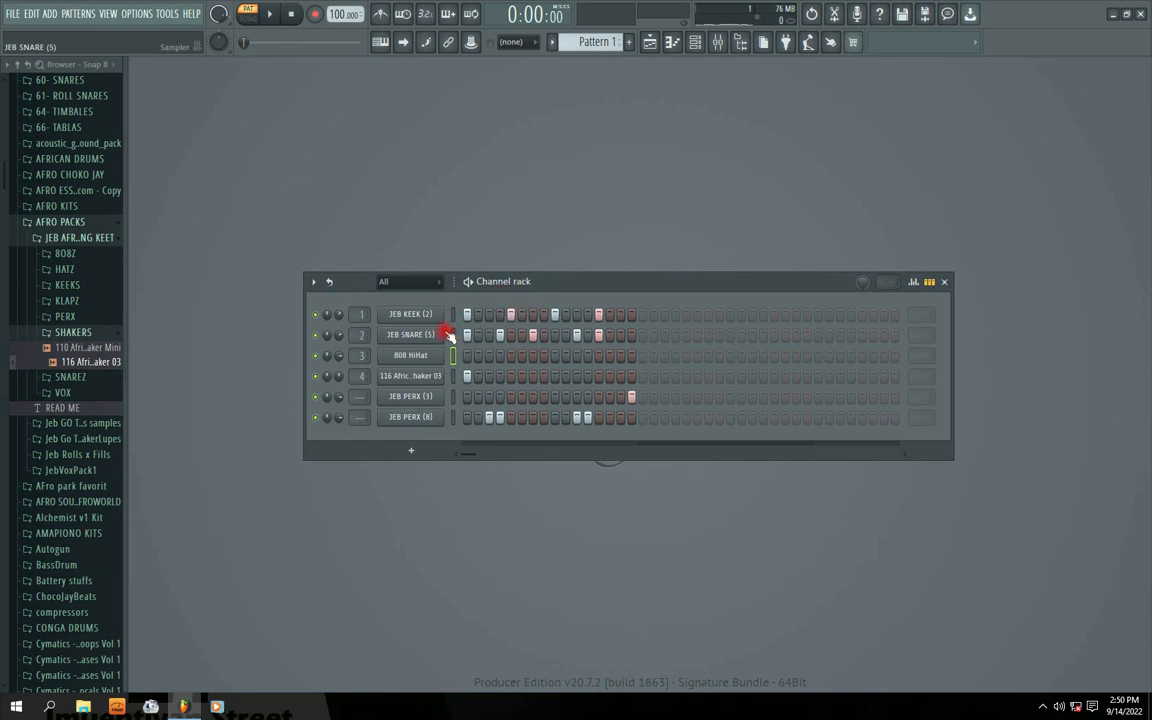
{"action": "left_click", "coordinate": [499, 334]}
{"action": "key", "text": "space"}
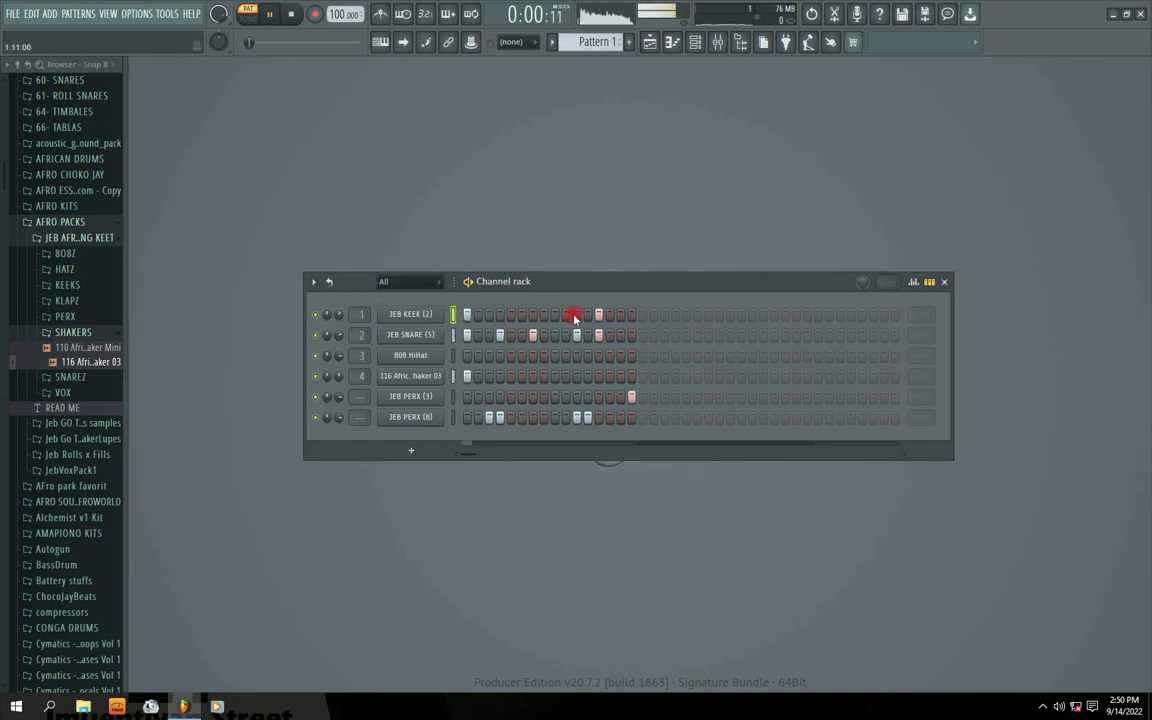
{"action": "left_click", "coordinate": [576, 315]}
{"action": "left_click", "coordinate": [599, 315]}
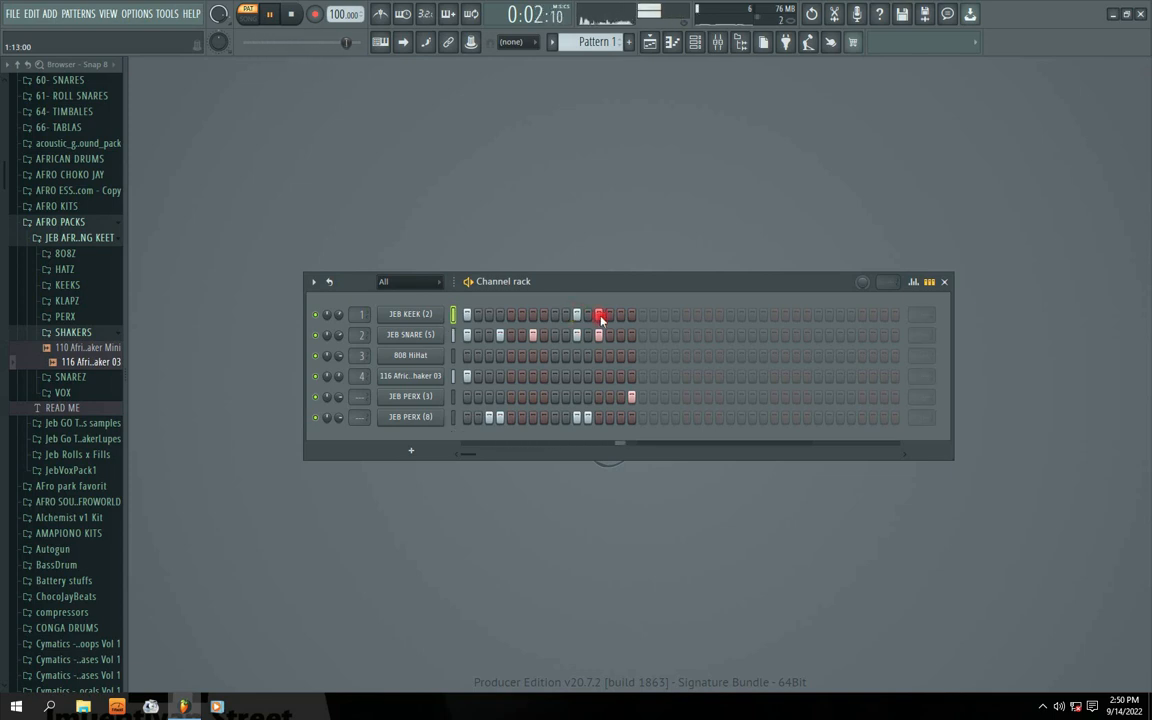
{"action": "left_click_drag", "start_coordinate": [506, 283], "coordinate": [526, 285]}
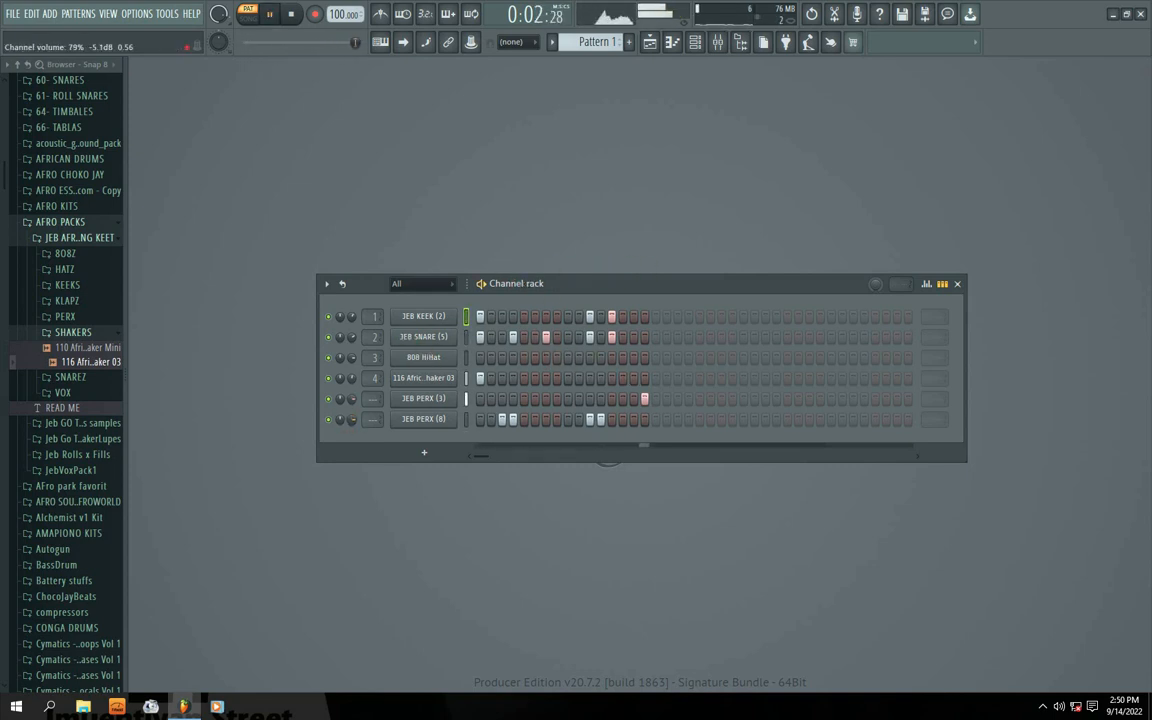
Adjust the volumes of the JEB PERX (3) and JEB PERX (8) channels during playback, and stop the loop.
{"action": "right_click", "coordinate": [352, 402]}
{"action": "left_click", "coordinate": [359, 408]}
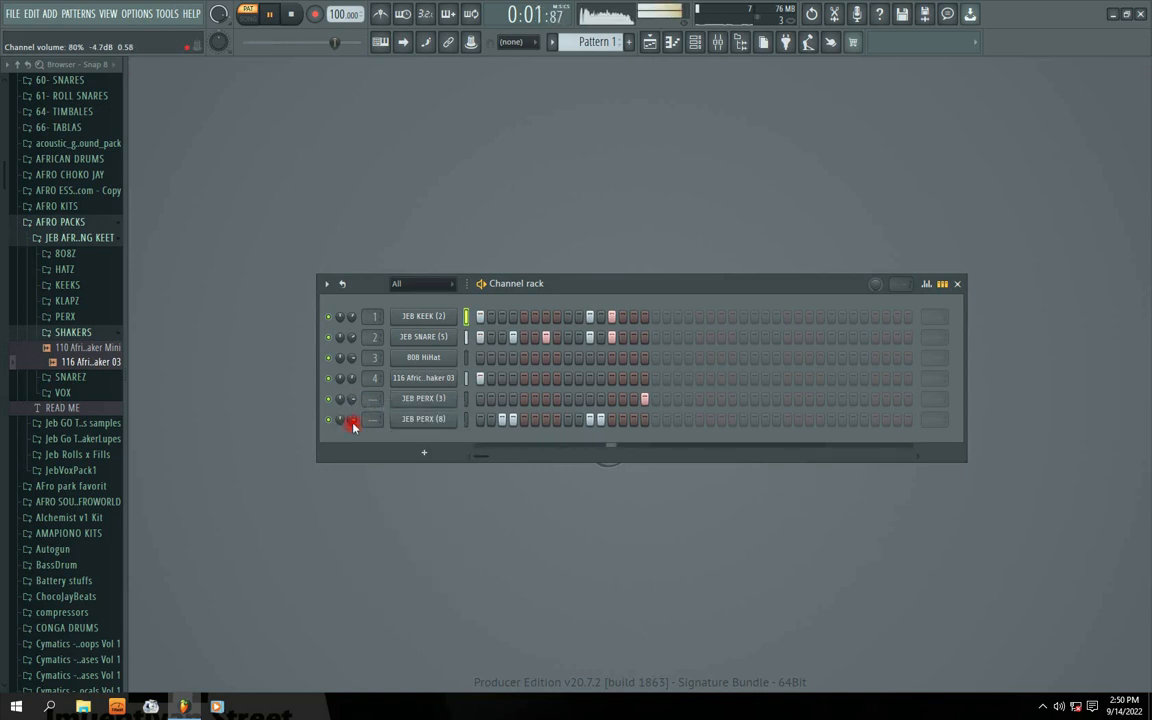
{"action": "left_click_drag", "start_coordinate": [622, 283], "coordinate": [617, 298]}
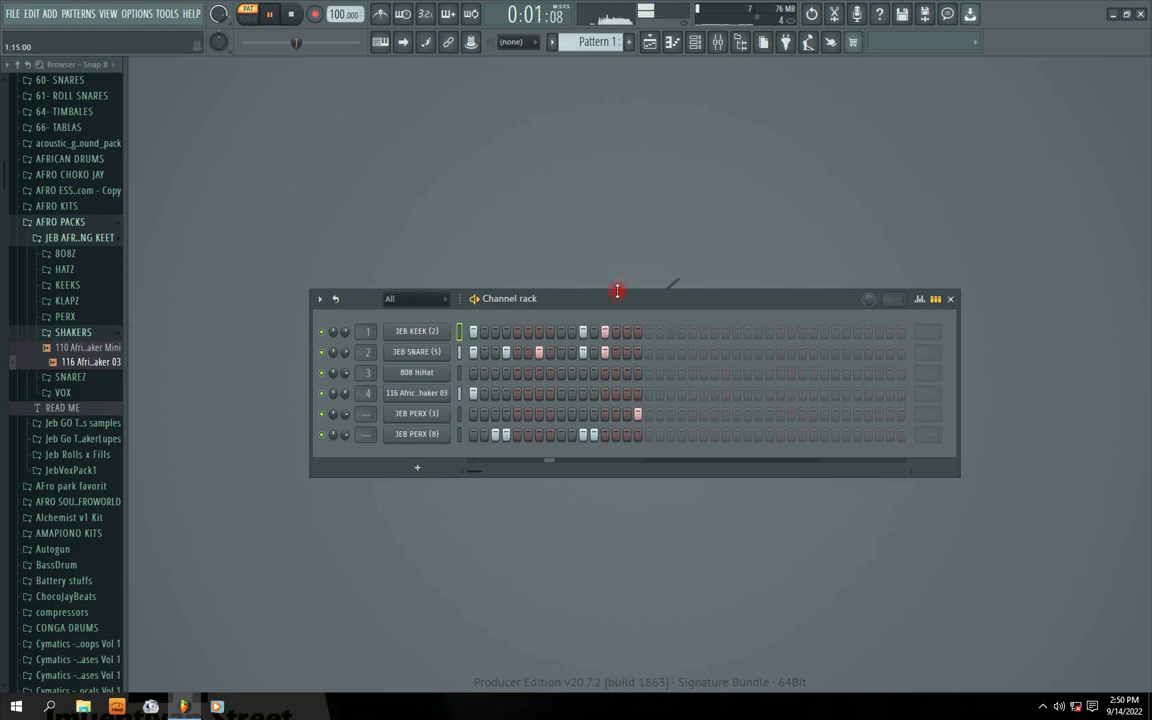
{"action": "key", "text": "space"}
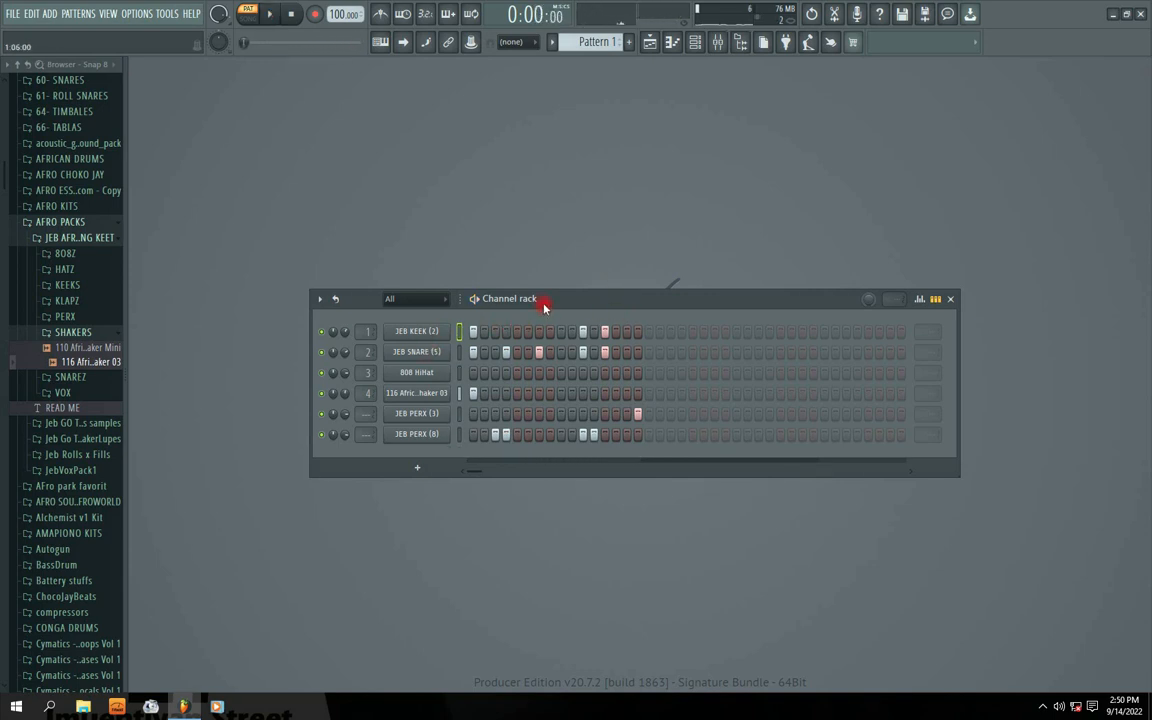
Play the pattern with the shaker channel muted and try a shaker hit on step 6.
{"action": "left_click_drag", "start_coordinate": [553, 300], "coordinate": [584, 294]}
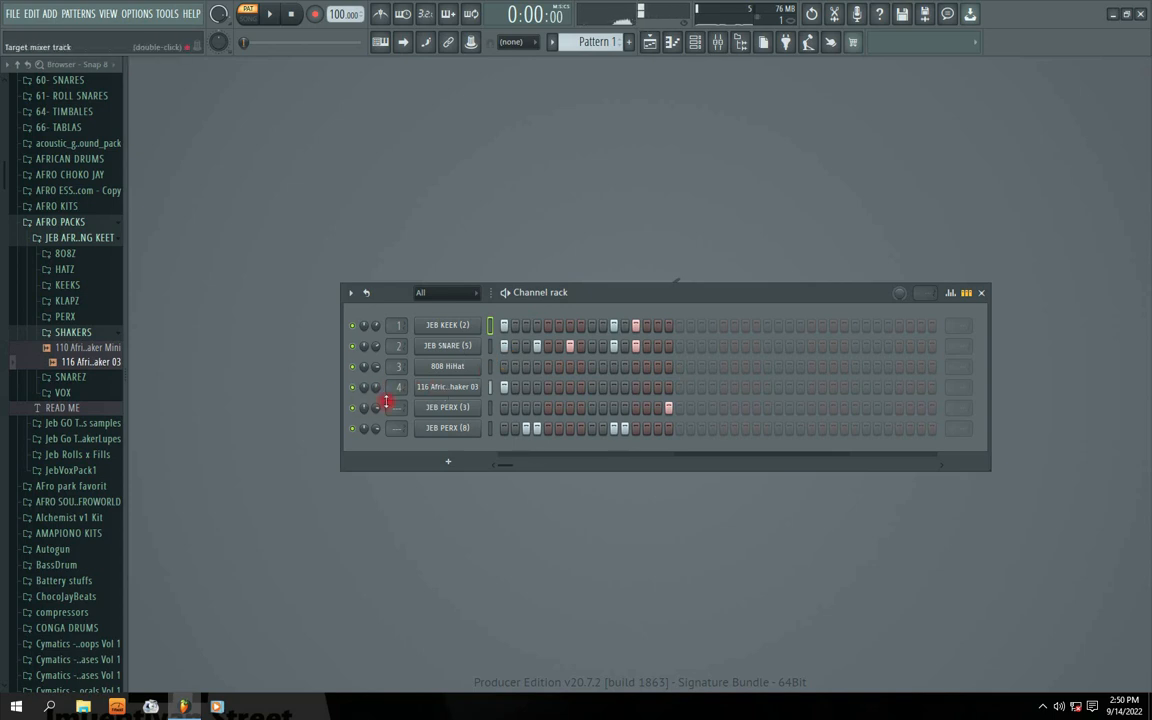
{"action": "left_click", "coordinate": [352, 387]}
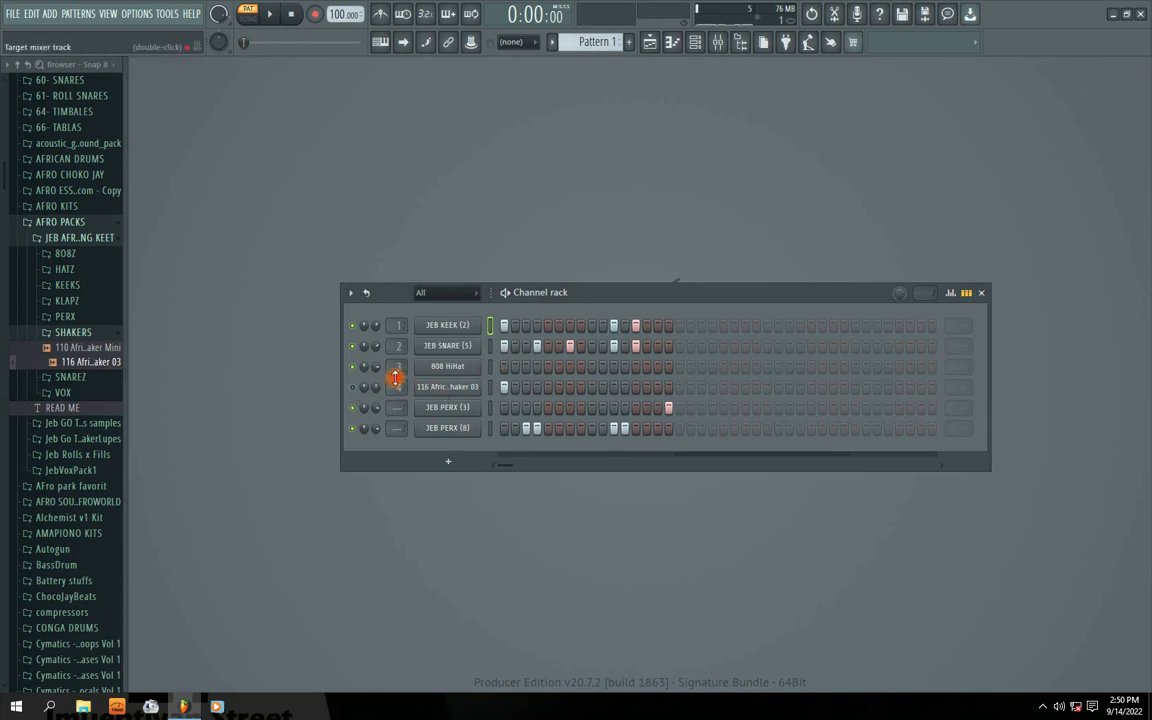
{"action": "left_click", "coordinate": [276, 14]}
{"action": "left_click_drag", "start_coordinate": [619, 297], "coordinate": [599, 281]}
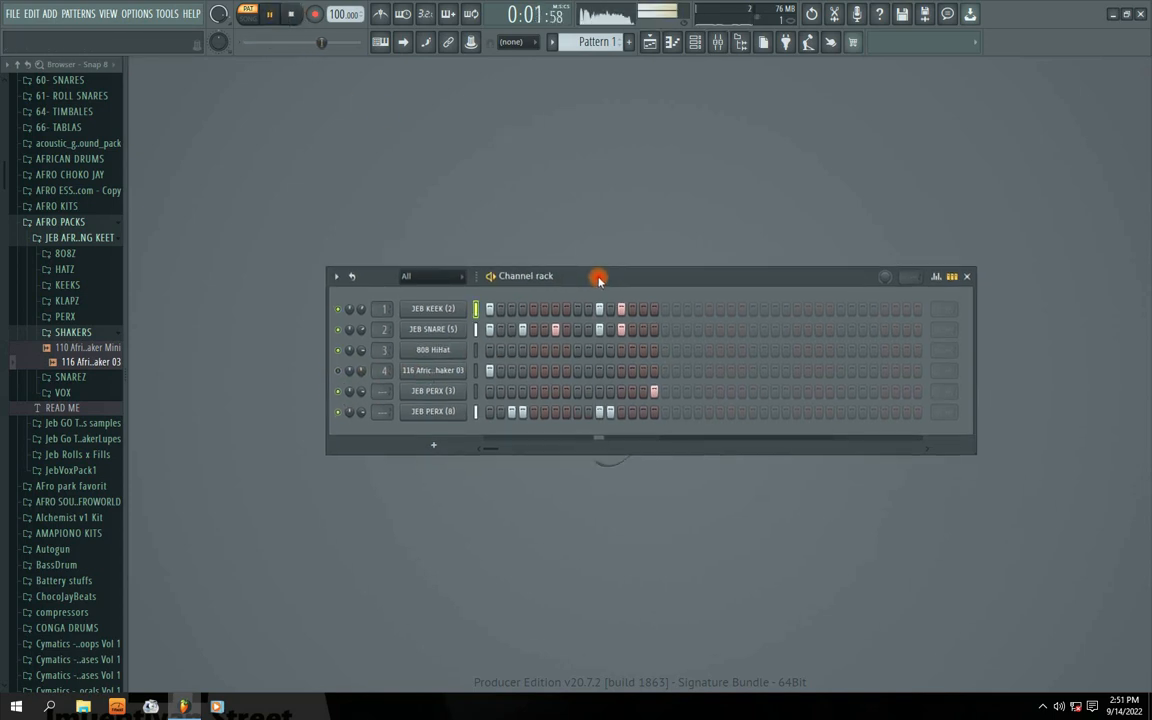
{"action": "left_click", "coordinate": [540, 372]}
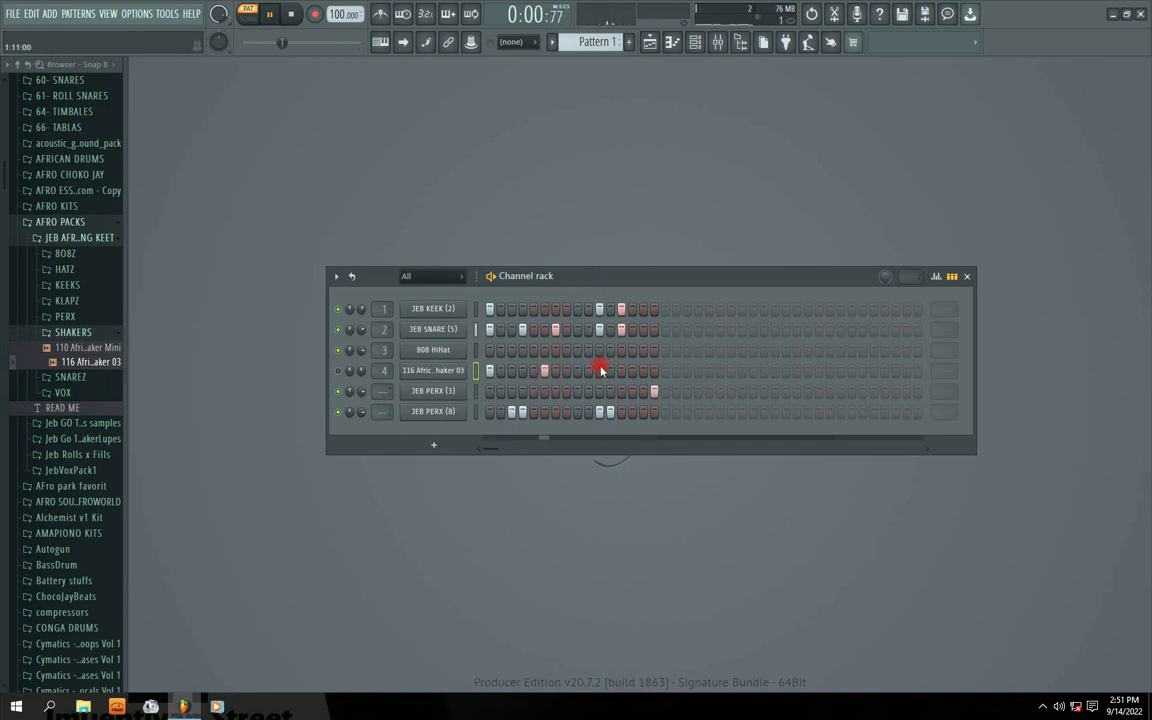
Unmute the shaker channel and set its volume to 52%.
{"action": "left_click", "coordinate": [347, 374]}
{"action": "left_click_drag", "start_coordinate": [359, 370], "coordinate": [359, 390]}
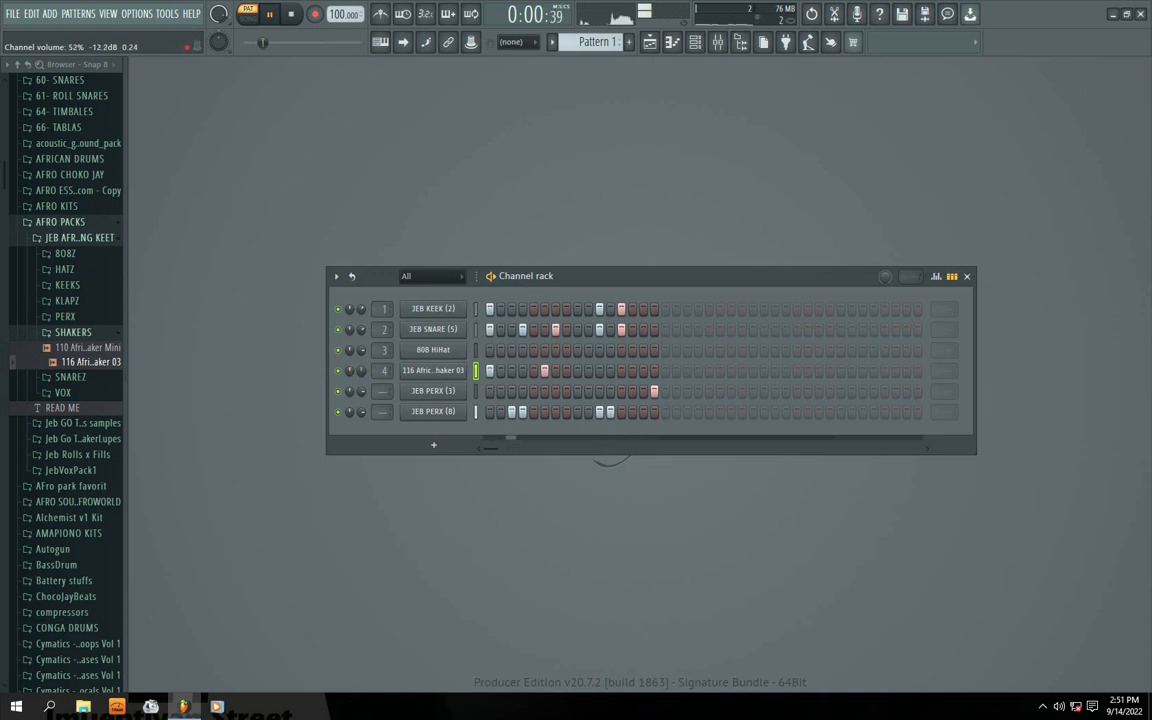
Replace the shaker hit on step 6 with a JEB PERX (3) hit, leaving JEB PERX (3) on steps 6 and 16, and stop playback.
{"action": "left_click", "coordinate": [544, 370]}
{"action": "left_click", "coordinate": [544, 391]}
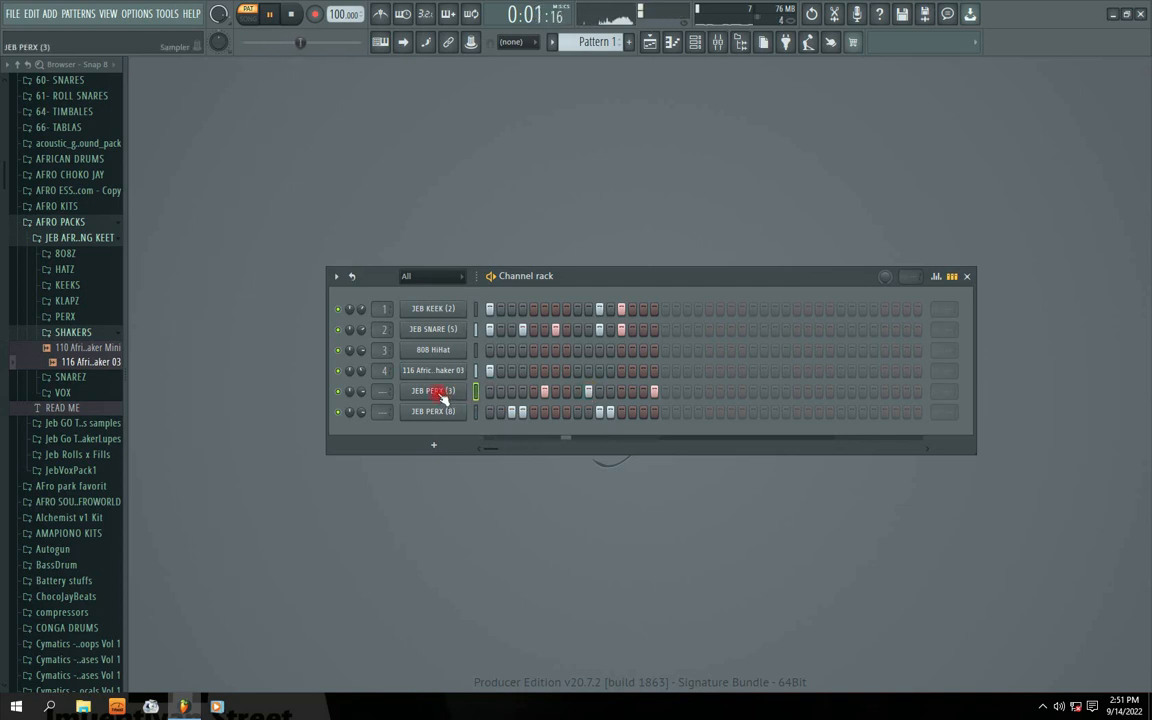
{"action": "left_click", "coordinate": [590, 395]}
{"action": "left_click_drag", "start_coordinate": [568, 280], "coordinate": [570, 297]}
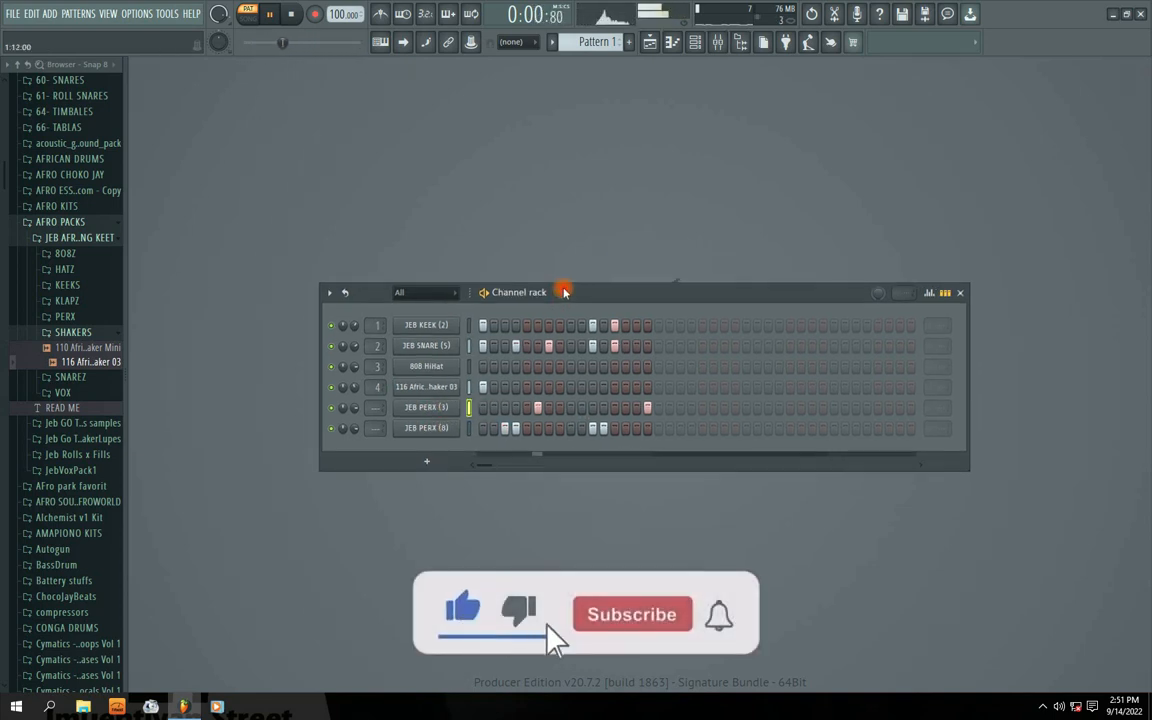
{"action": "key", "text": "space"}
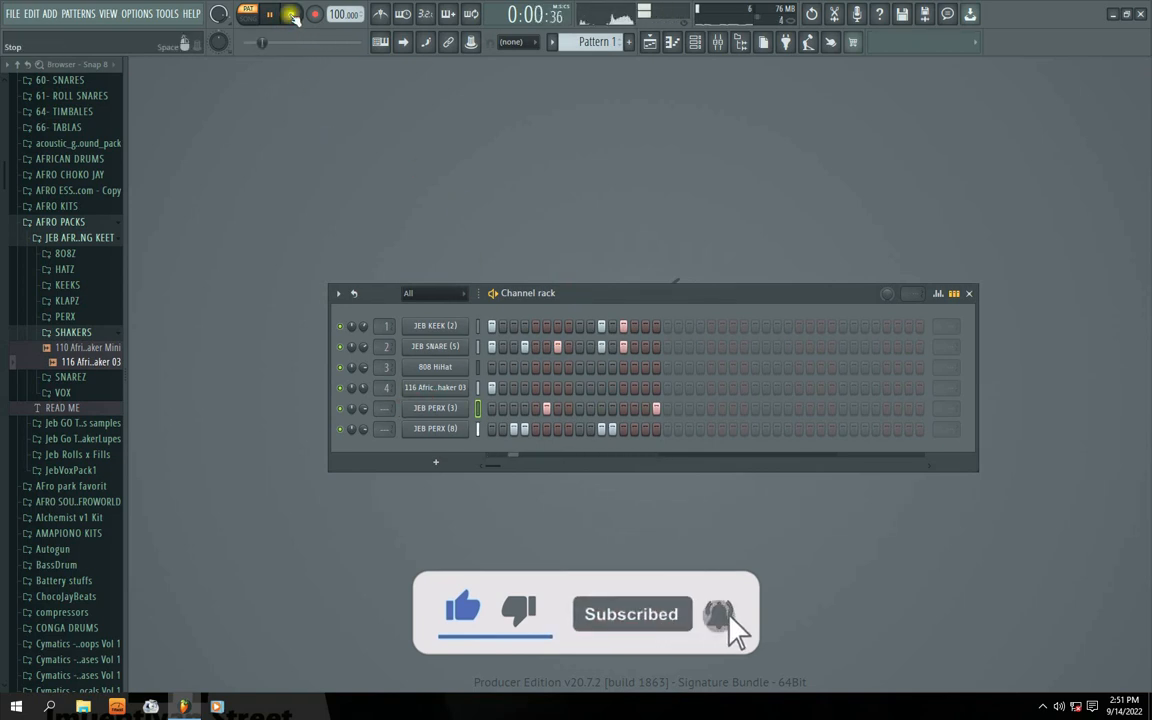
{"action": "mouse_move", "coordinate": [597, 298]}
{"action": "left_mouse_down"}
{"action": "mouse_move", "coordinate": [540, 303]}
{"action": "mouse_move", "coordinate": [583, 304]}
{"action": "left_mouse_up"}
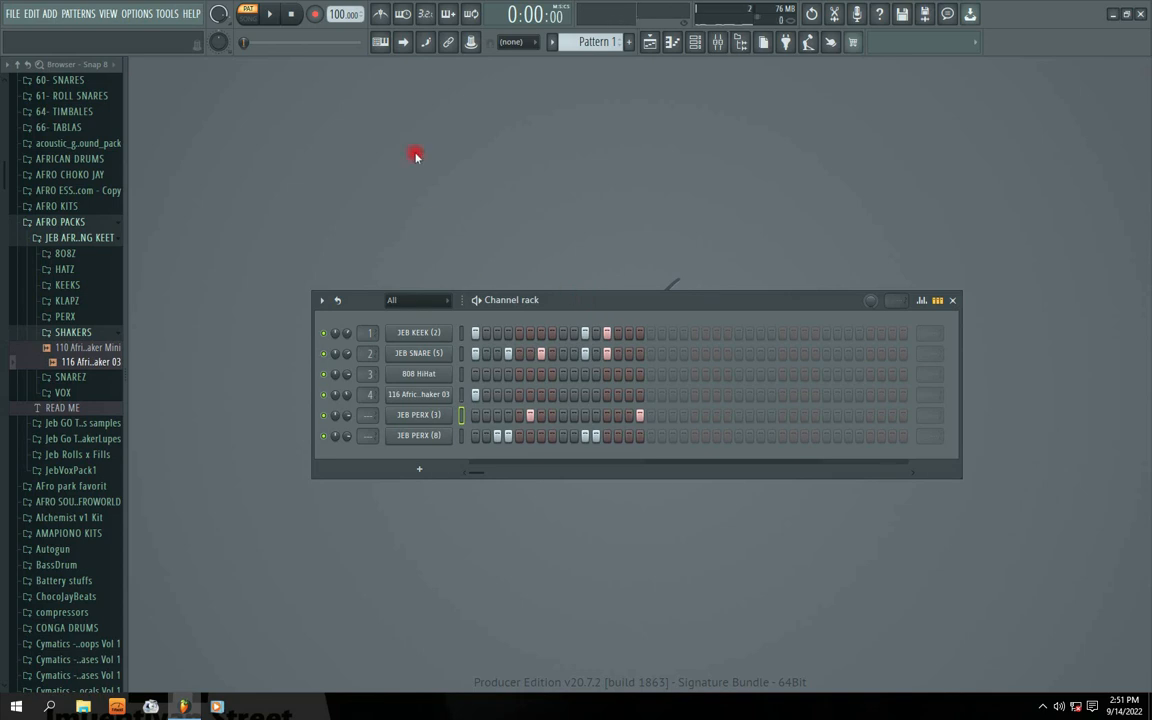
Play the full pattern to check the revised JEB PERX (3) rhythm, and stop playback.
{"action": "left_click", "coordinate": [272, 16]}
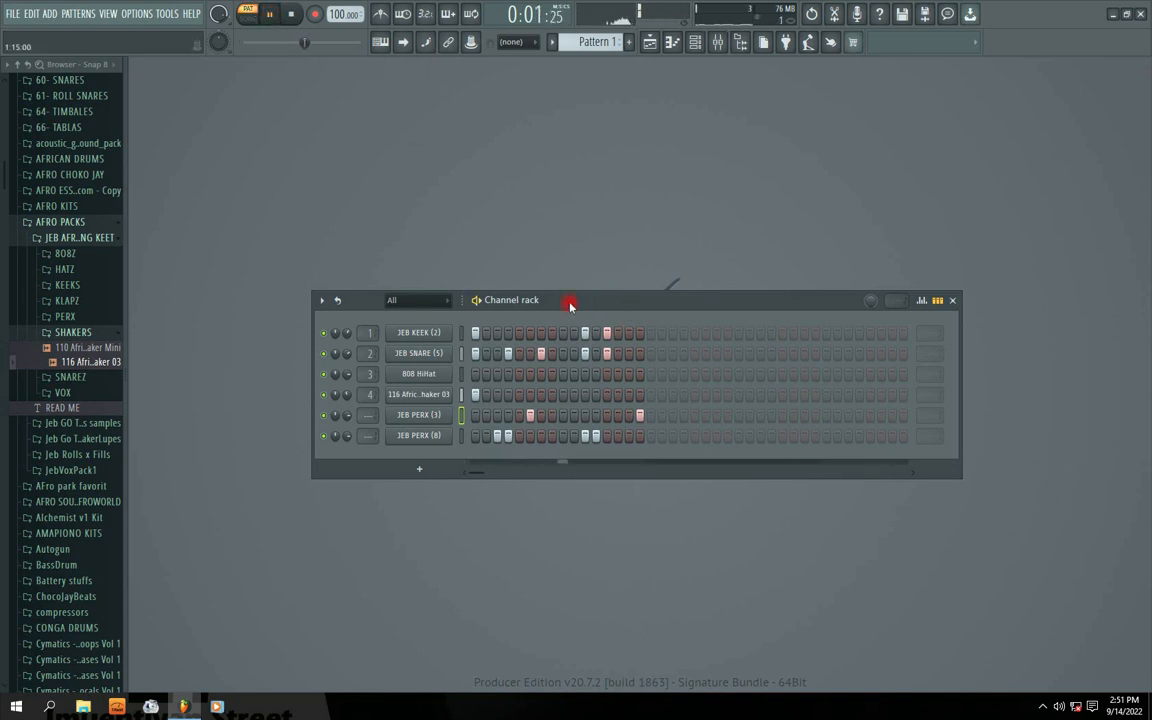
{"action": "left_click_drag", "start_coordinate": [599, 303], "coordinate": [548, 280]}
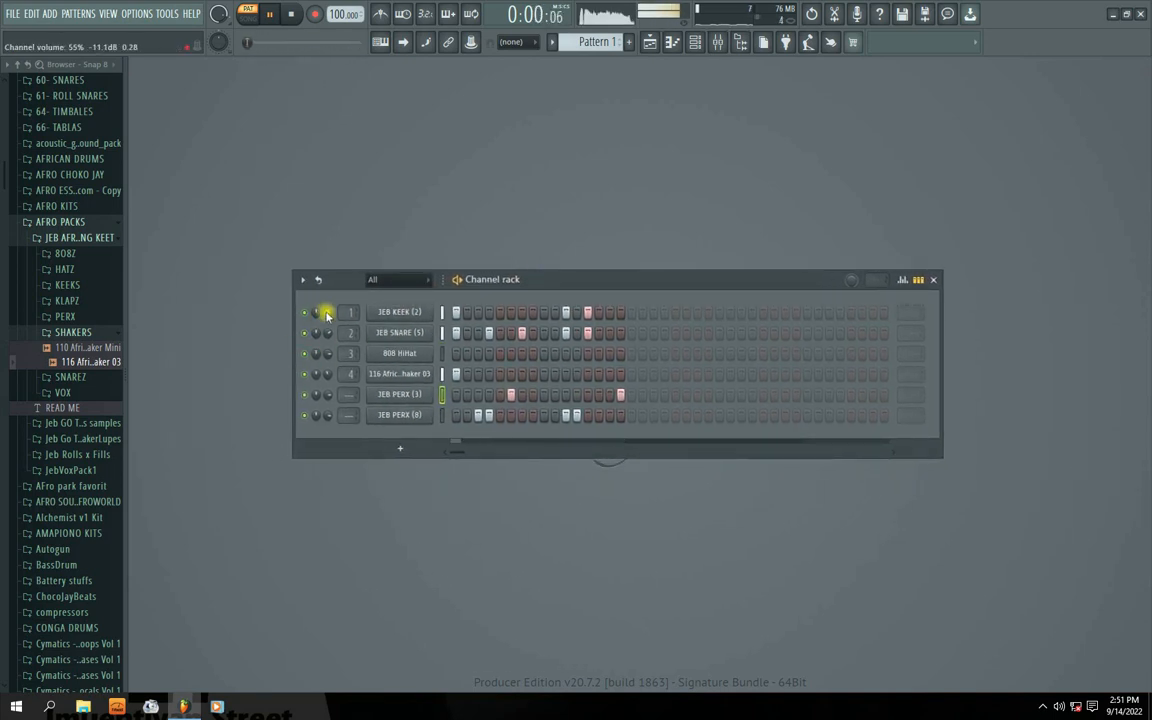
{"action": "mouse_move", "coordinate": [584, 284]}
{"action": "left_mouse_down"}
{"action": "mouse_move", "coordinate": [605, 303]}
{"action": "mouse_move", "coordinate": [596, 285]}
{"action": "left_mouse_up"}
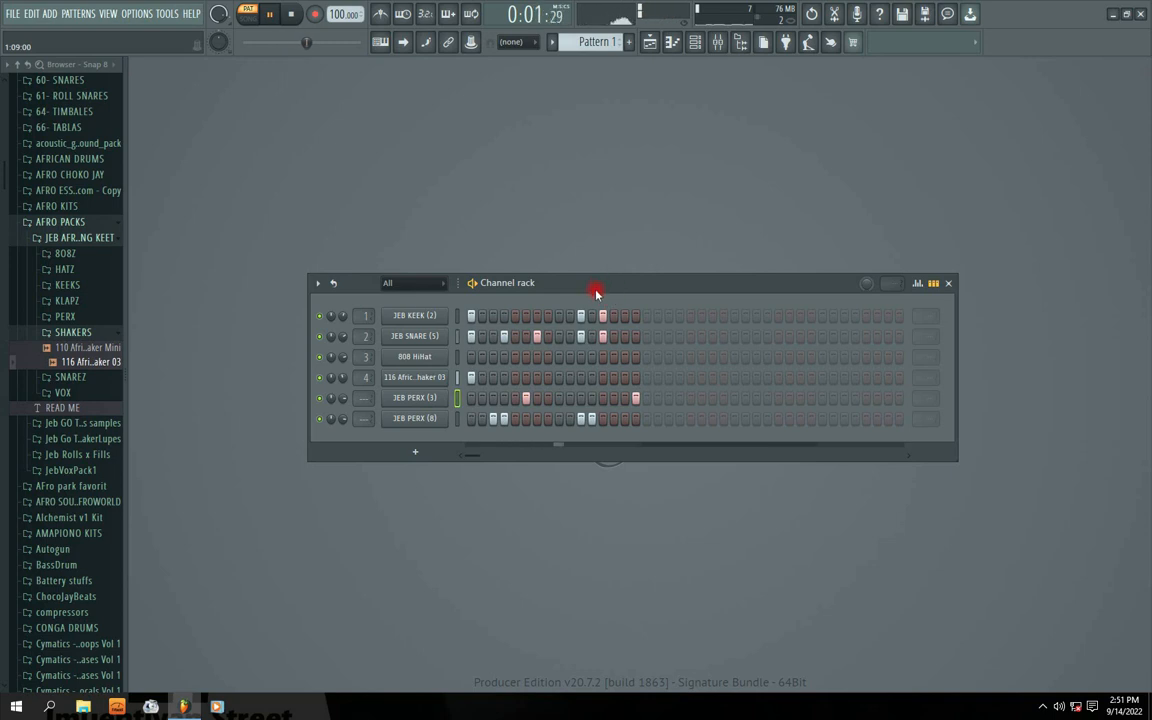
{"action": "mouse_move", "coordinate": [597, 291]}
{"action": "left_mouse_down"}
{"action": "mouse_move", "coordinate": [553, 288]}
{"action": "mouse_move", "coordinate": [599, 299]}
{"action": "left_mouse_up"}
{"action": "key", "text": "space"}
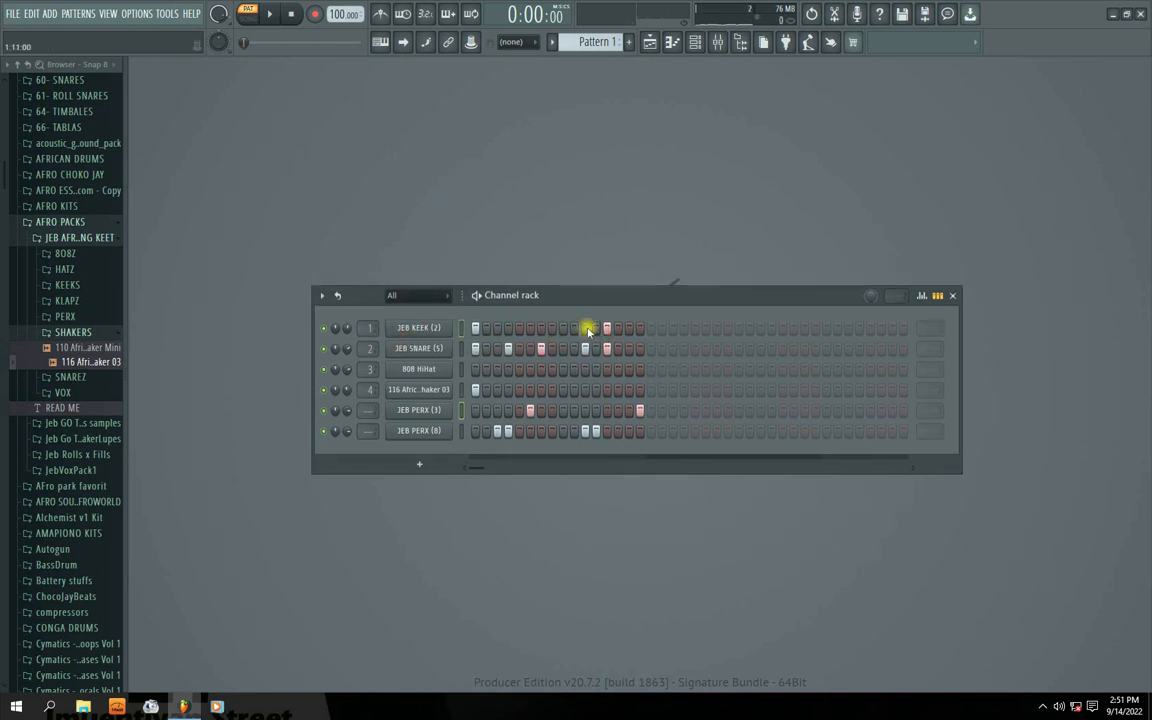
Change the JEB KEEK (2) hits to steps 1, 13 and 16, listen to the loop, and stop playback.
{"action": "left_click", "coordinate": [271, 14]}
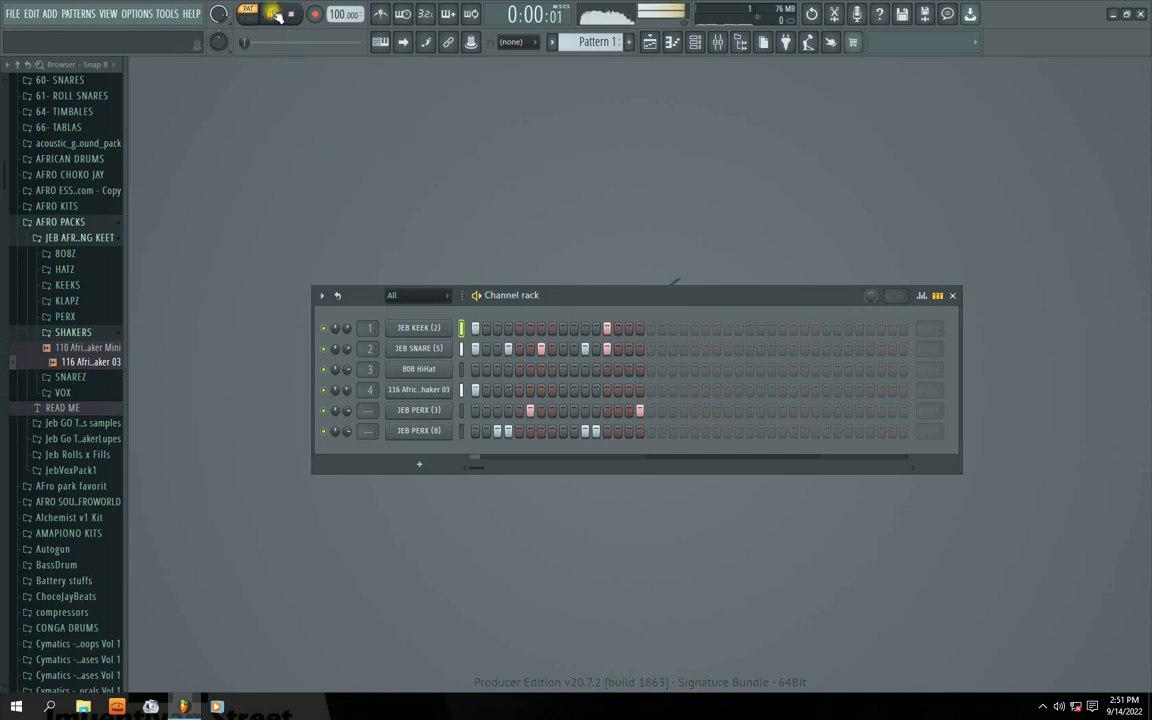
{"action": "left_click", "coordinate": [630, 328]}
{"action": "right_click", "coordinate": [631, 329]}
{"action": "left_click", "coordinate": [638, 329]}
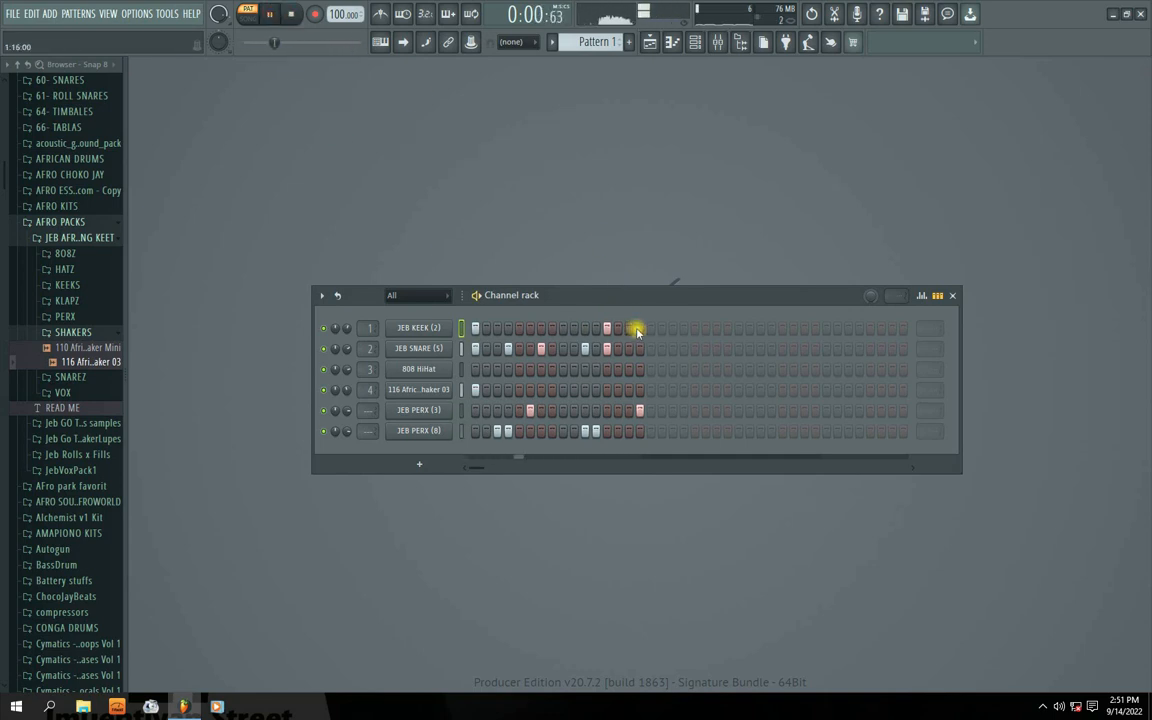
{"action": "left_click", "coordinate": [640, 329]}
{"action": "right_click", "coordinate": [629, 330]}
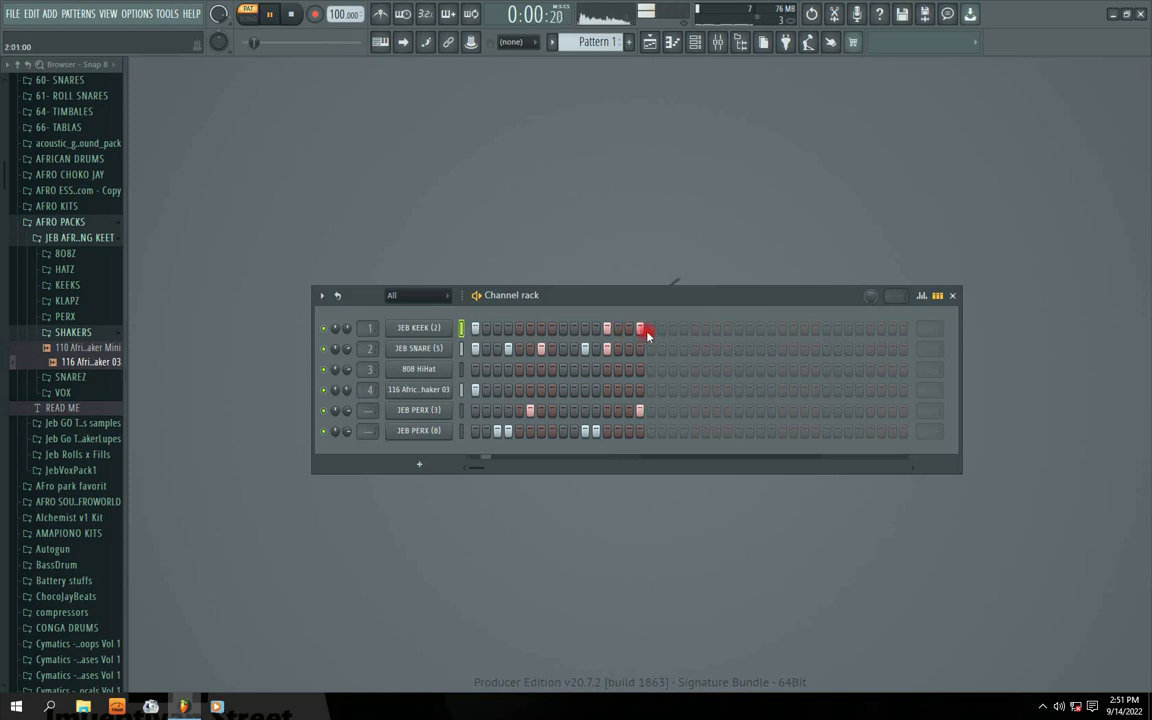
{"action": "left_click_drag", "start_coordinate": [522, 296], "coordinate": [530, 274]}
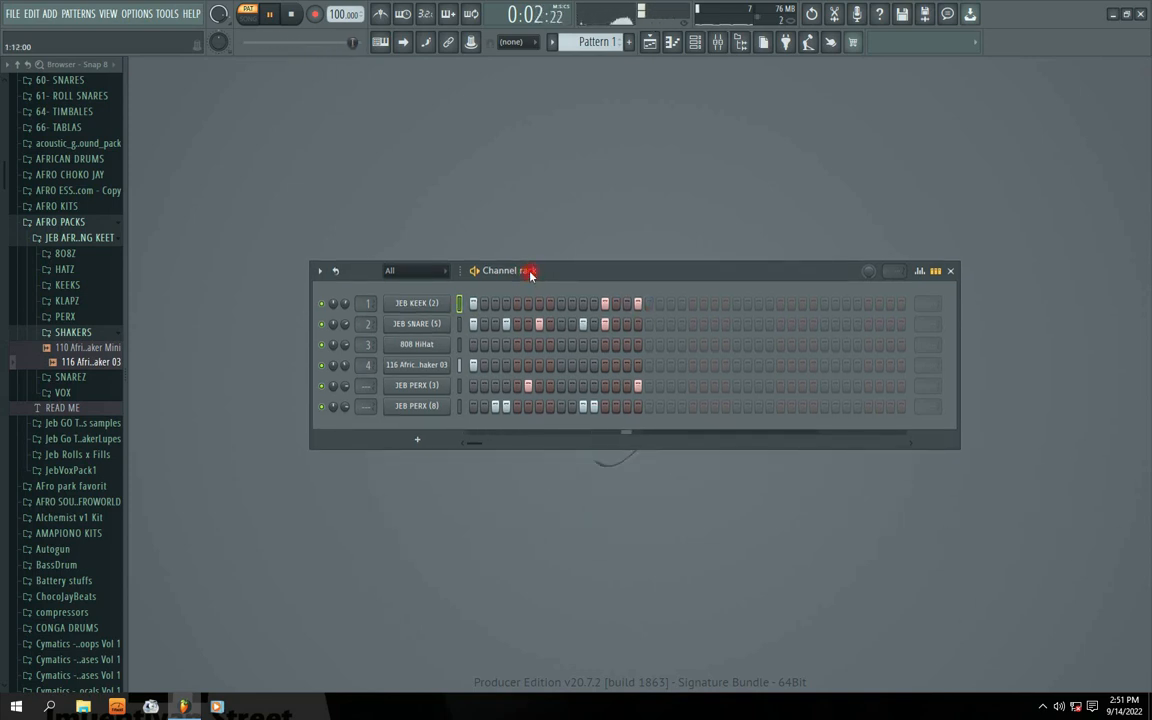
{"action": "left_click", "coordinate": [291, 14]}
Mute every channel except JEB KEEK (2) and JEB PERX (8), and play the pattern to hear them together.
{"action": "right_click", "coordinate": [417, 294]}
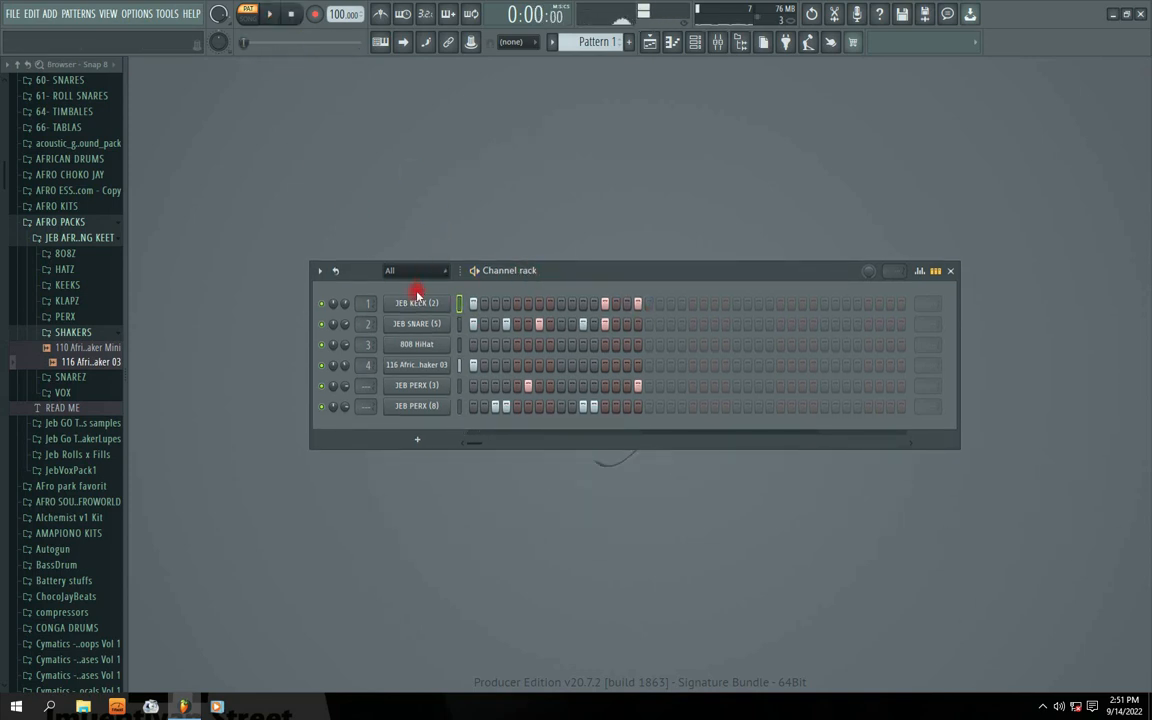
{"action": "left_click", "coordinate": [321, 324]}
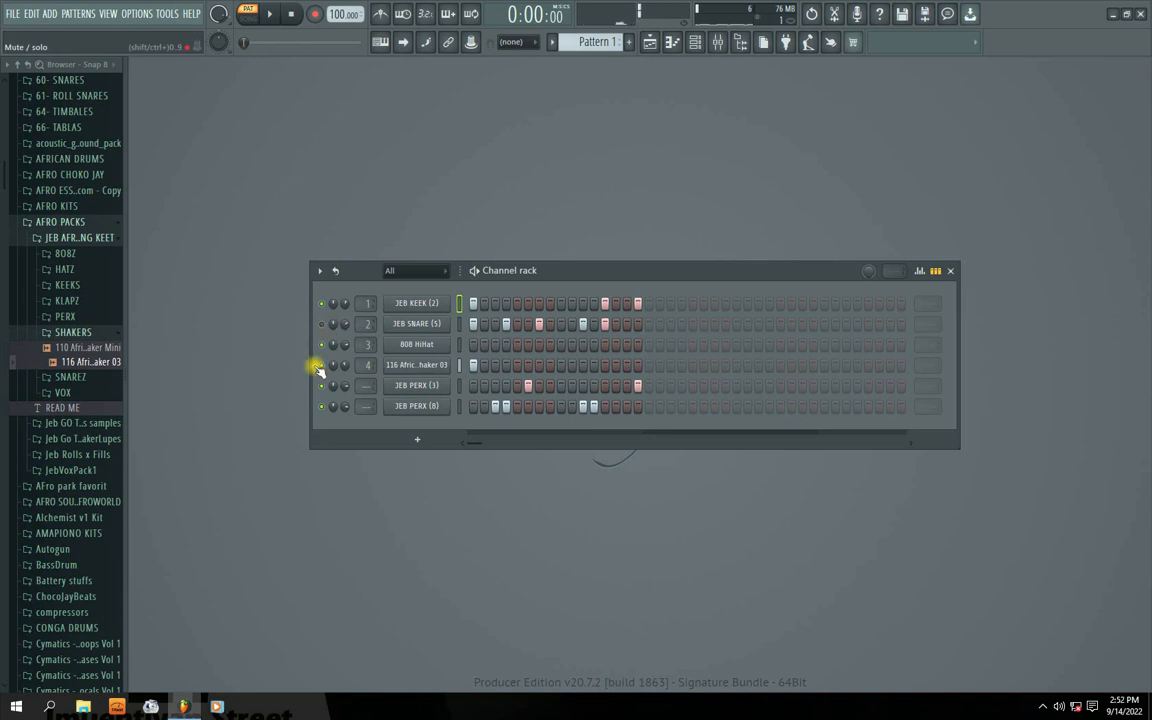
{"action": "left_click", "coordinate": [321, 387]}
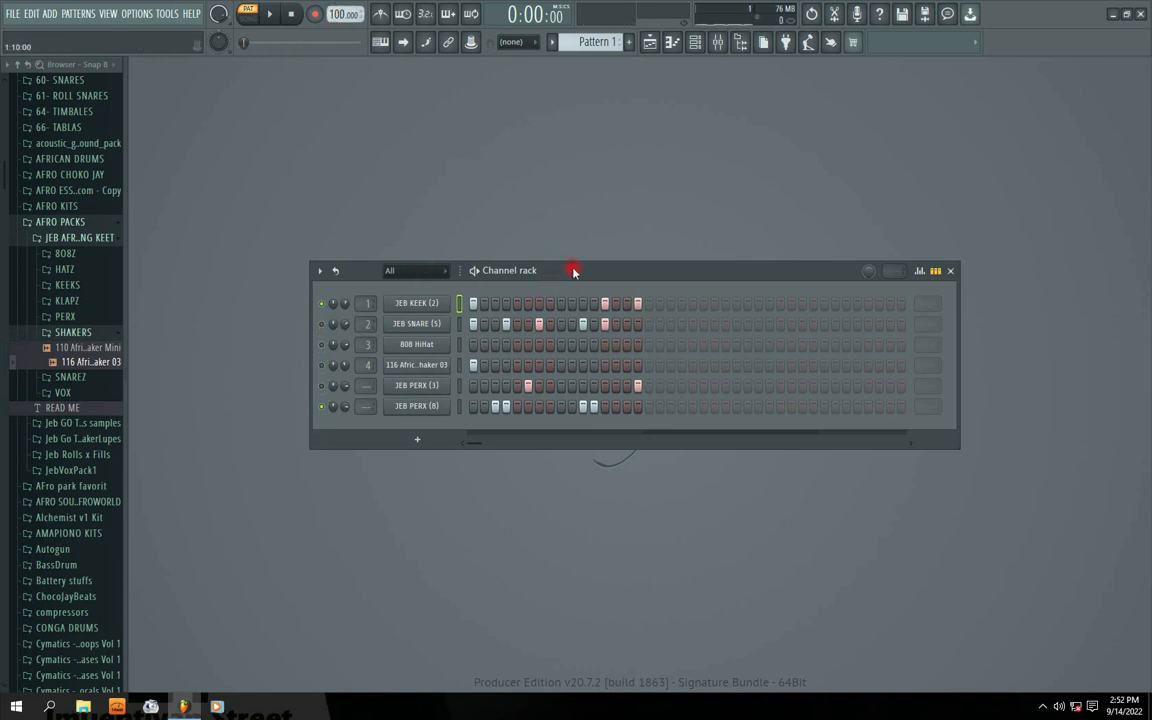
{"action": "left_click_drag", "start_coordinate": [574, 271], "coordinate": [517, 271]}
{"action": "left_click", "coordinate": [270, 16]}
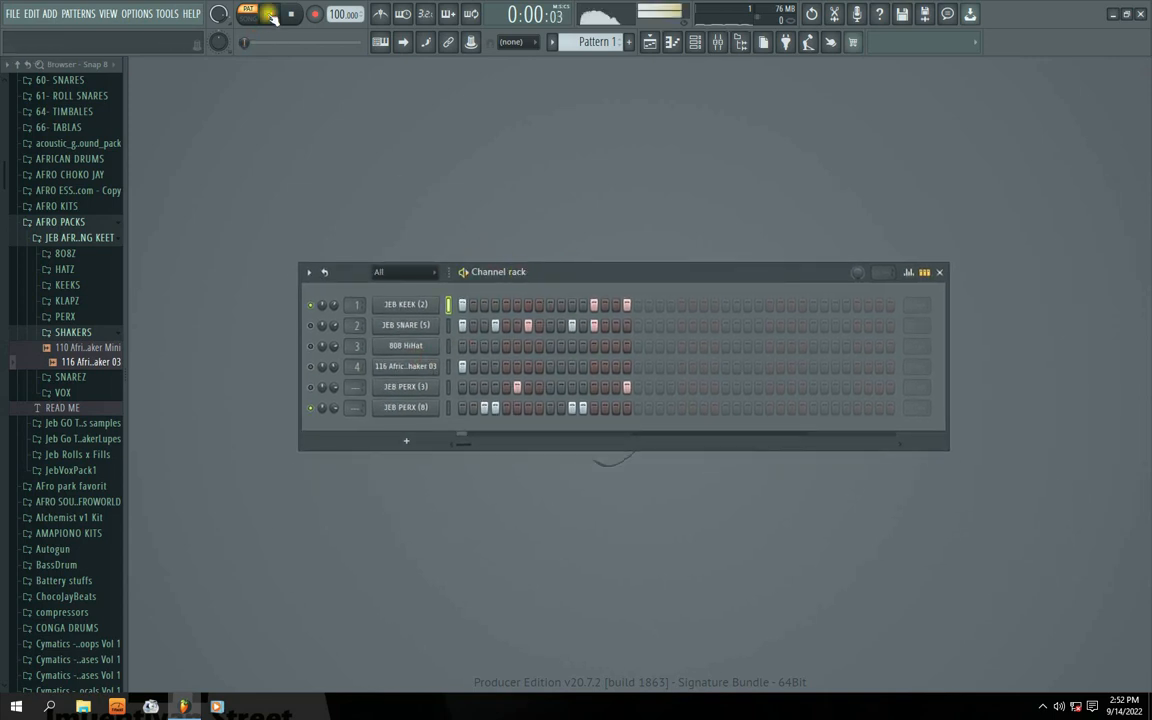
Unmute all the silenced channels during playback and enlarge the channel rack to show all six channels.
{"action": "left_click", "coordinate": [311, 326]}
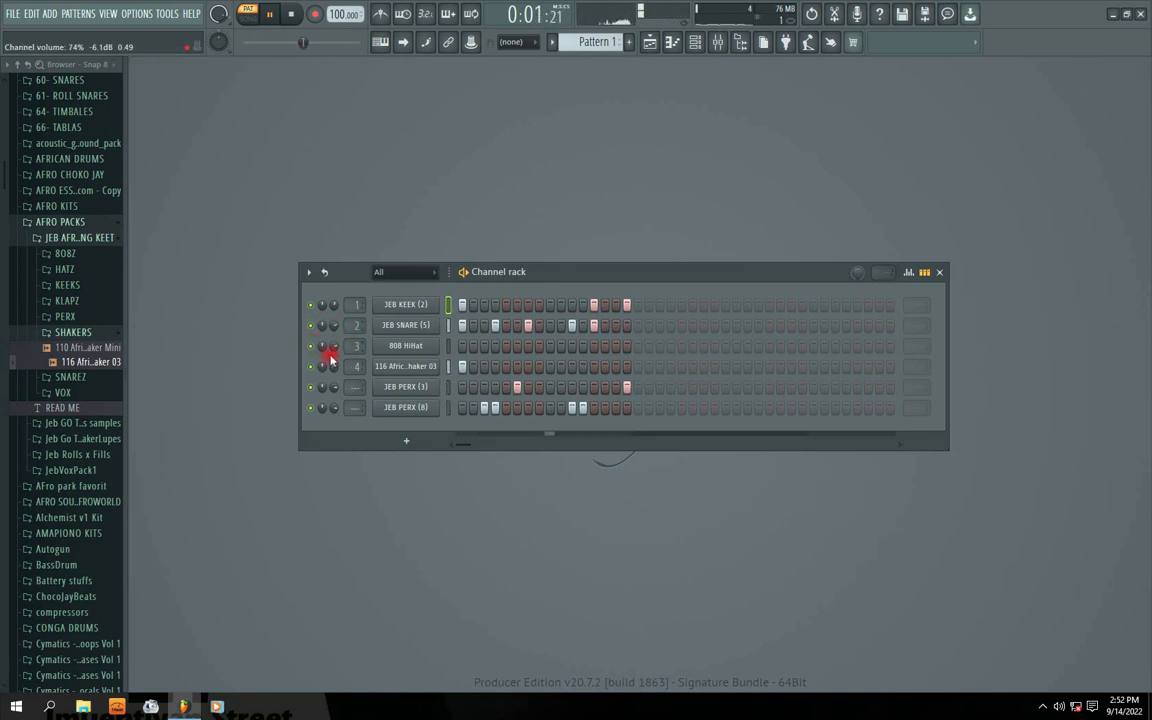
{"action": "mouse_move", "coordinate": [535, 263]}
{"action": "left_mouse_down"}
{"action": "mouse_move", "coordinate": [524, 290]}
{"action": "mouse_move", "coordinate": [535, 265]}
{"action": "mouse_move", "coordinate": [504, 260]}
{"action": "mouse_move", "coordinate": [539, 277]}
{"action": "left_mouse_up"}
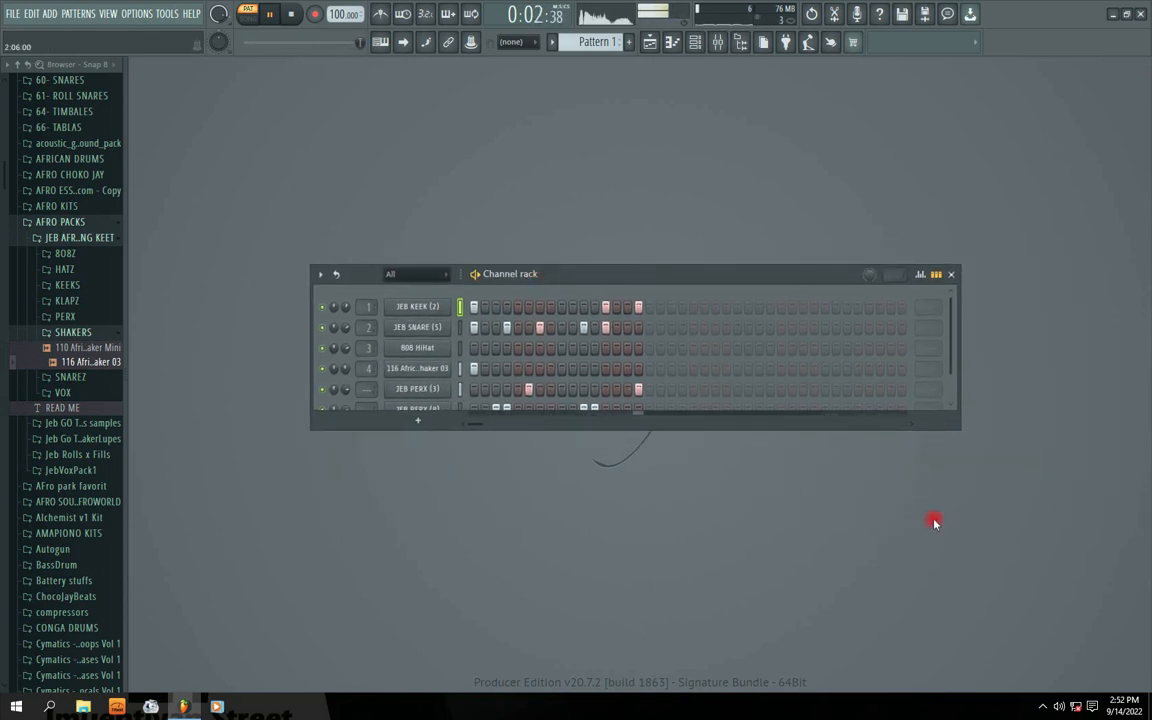
{"action": "left_click_drag", "start_coordinate": [962, 427], "coordinate": [1003, 501]}
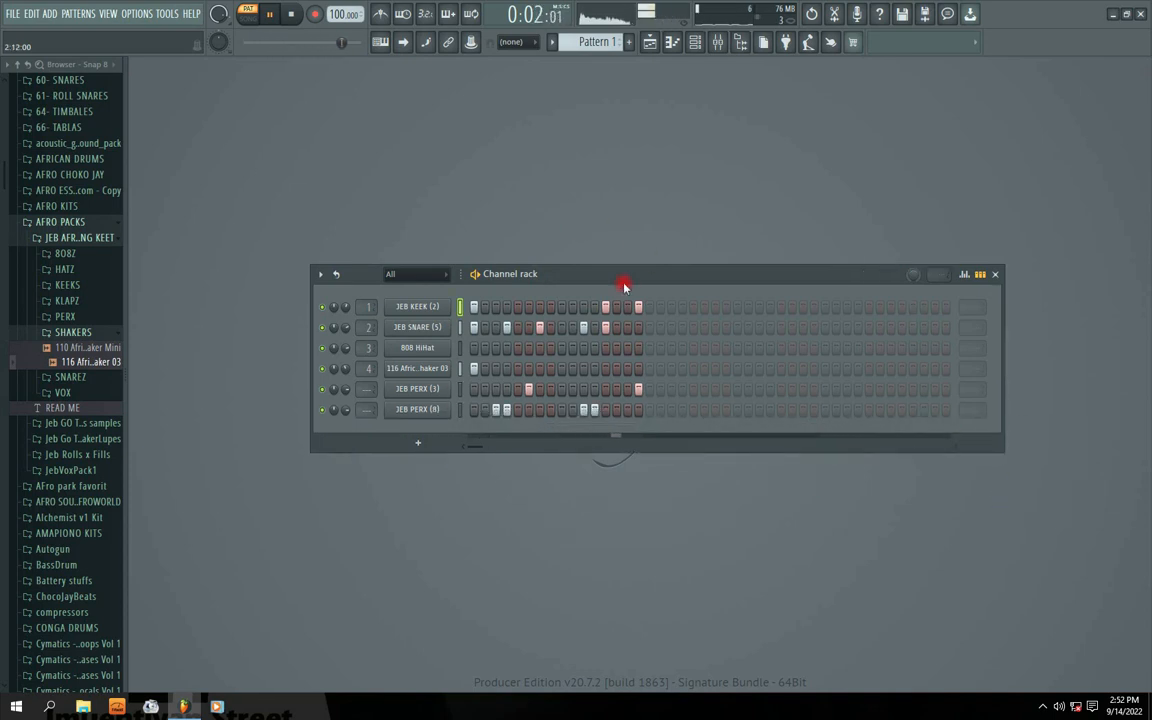
{"action": "left_click_drag", "start_coordinate": [623, 285], "coordinate": [600, 296]}
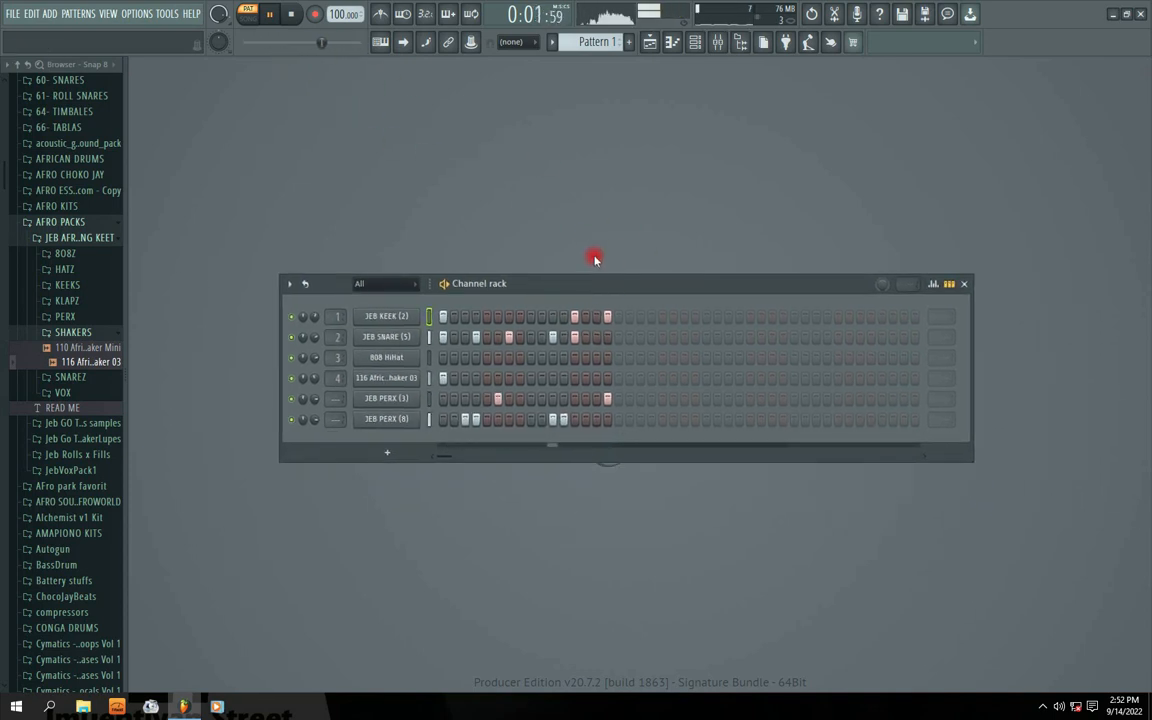
Listen to the complete drum loop with all channels active and stop playback.
{"action": "left_click_drag", "start_coordinate": [542, 285], "coordinate": [535, 281]}
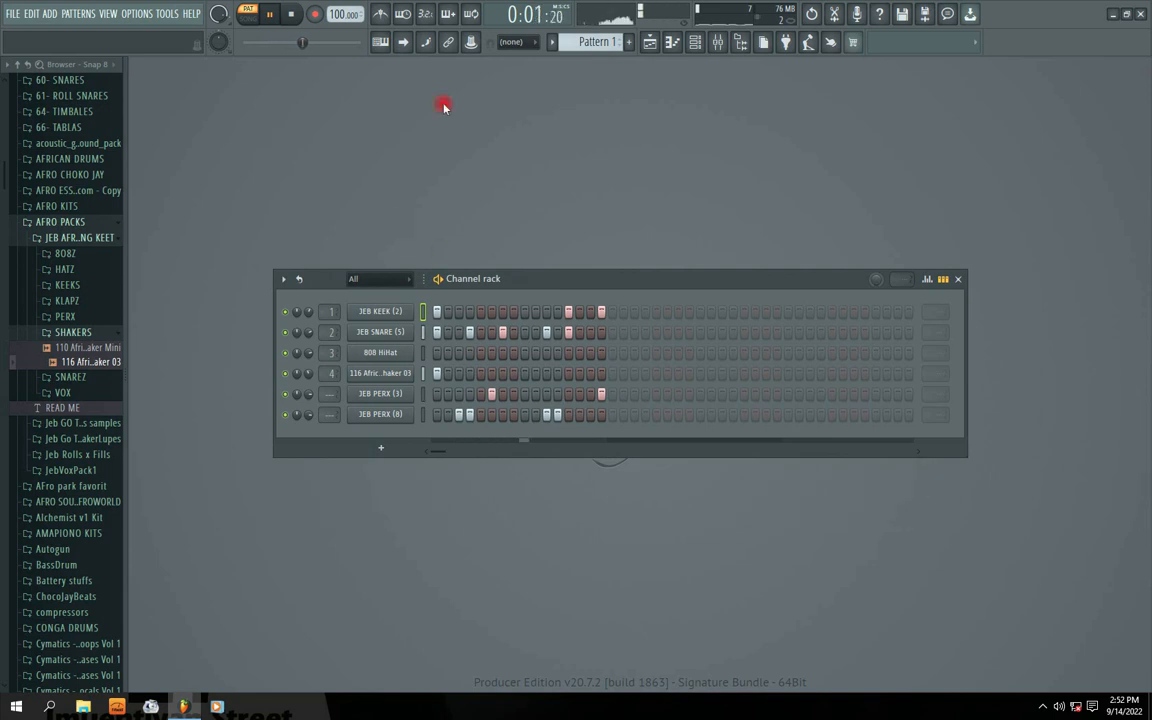
{"action": "left_click", "coordinate": [1043, 707]}
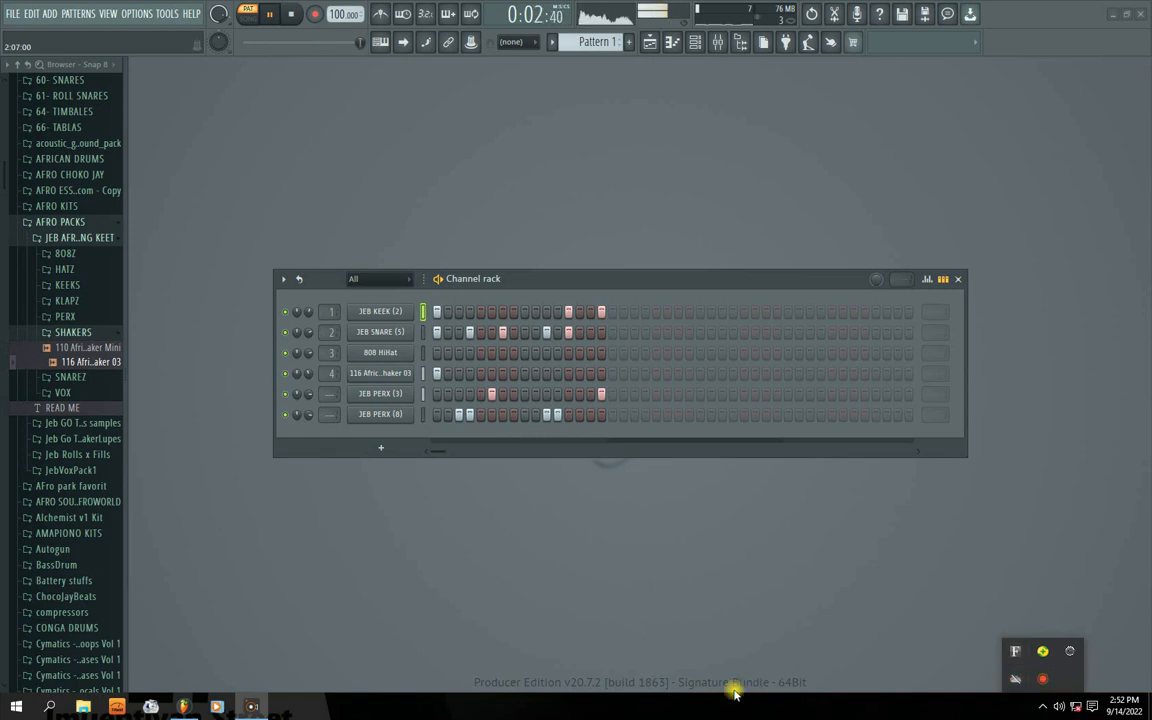
{"action": "left_click", "coordinate": [291, 14]}
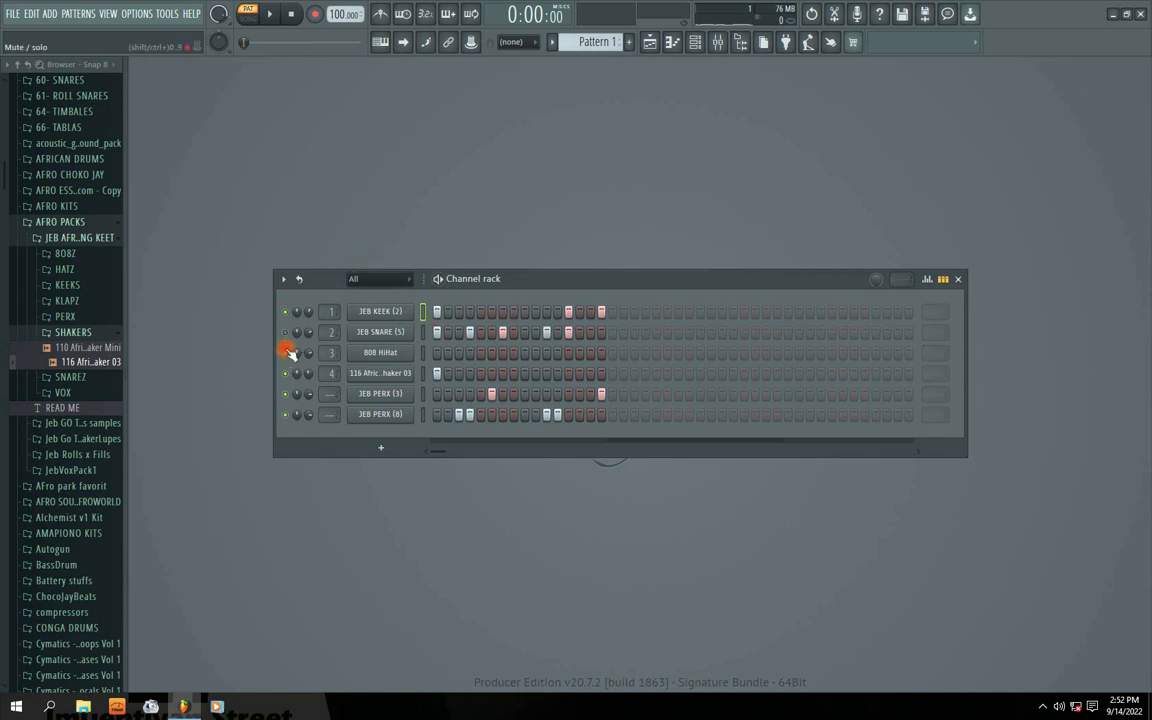
Solo JEB KEEK (2), play the pattern, and replace its hits with a single hit on step 12.
{"action": "right_click", "coordinate": [286, 312]}
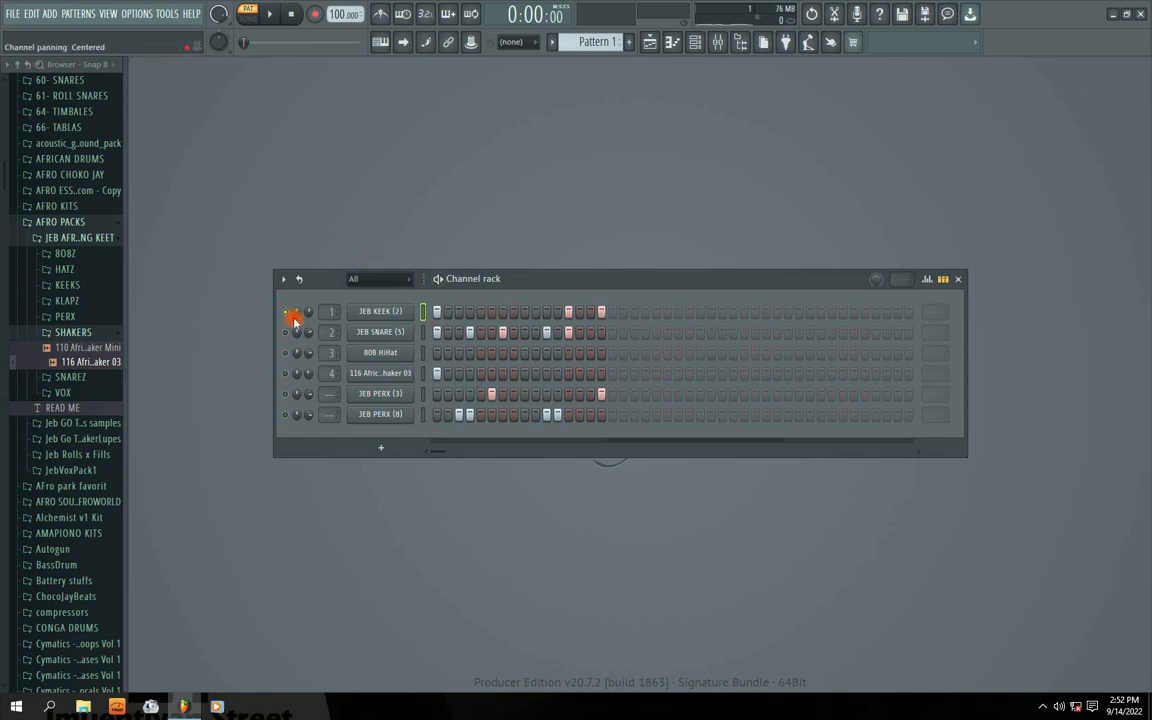
{"action": "key", "text": "space"}
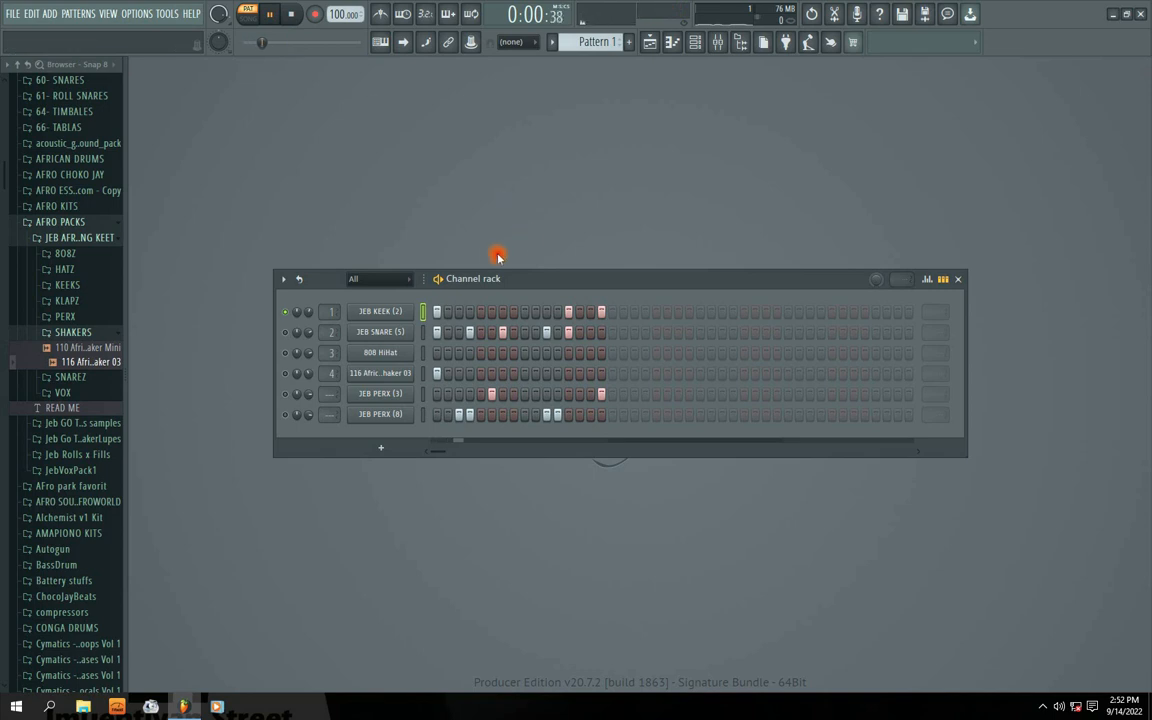
{"action": "left_click", "coordinate": [557, 312]}
{"action": "left_click", "coordinate": [601, 312]}
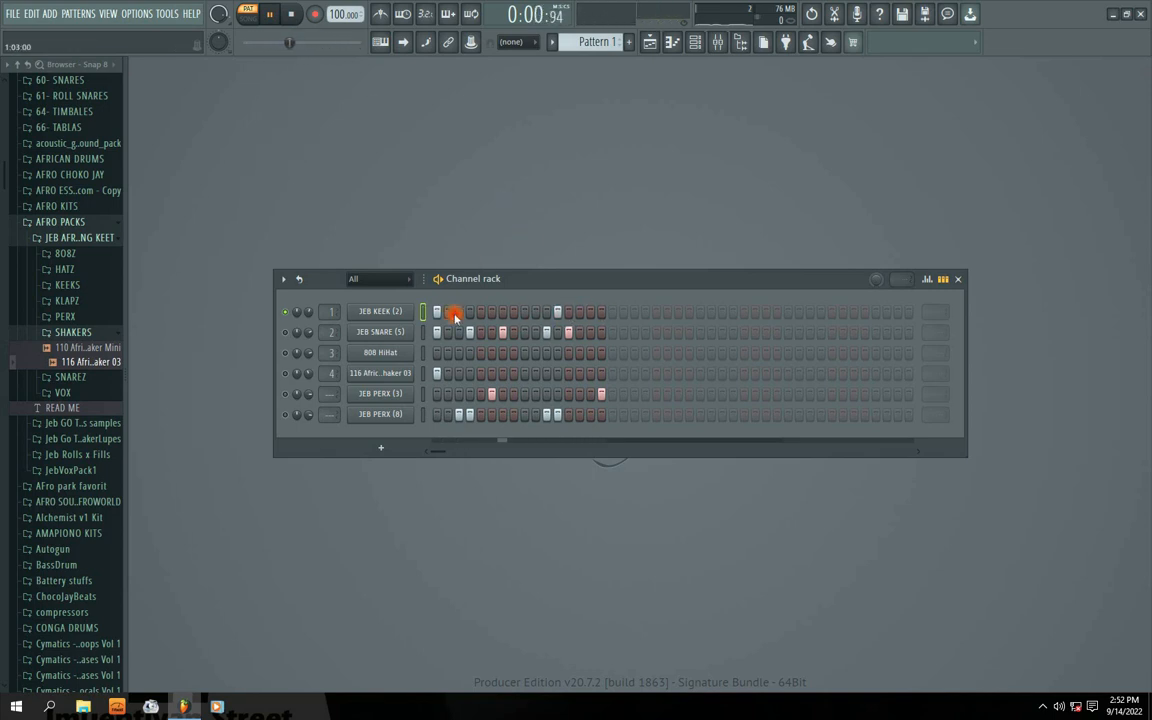
{"action": "left_click", "coordinate": [436, 312]}
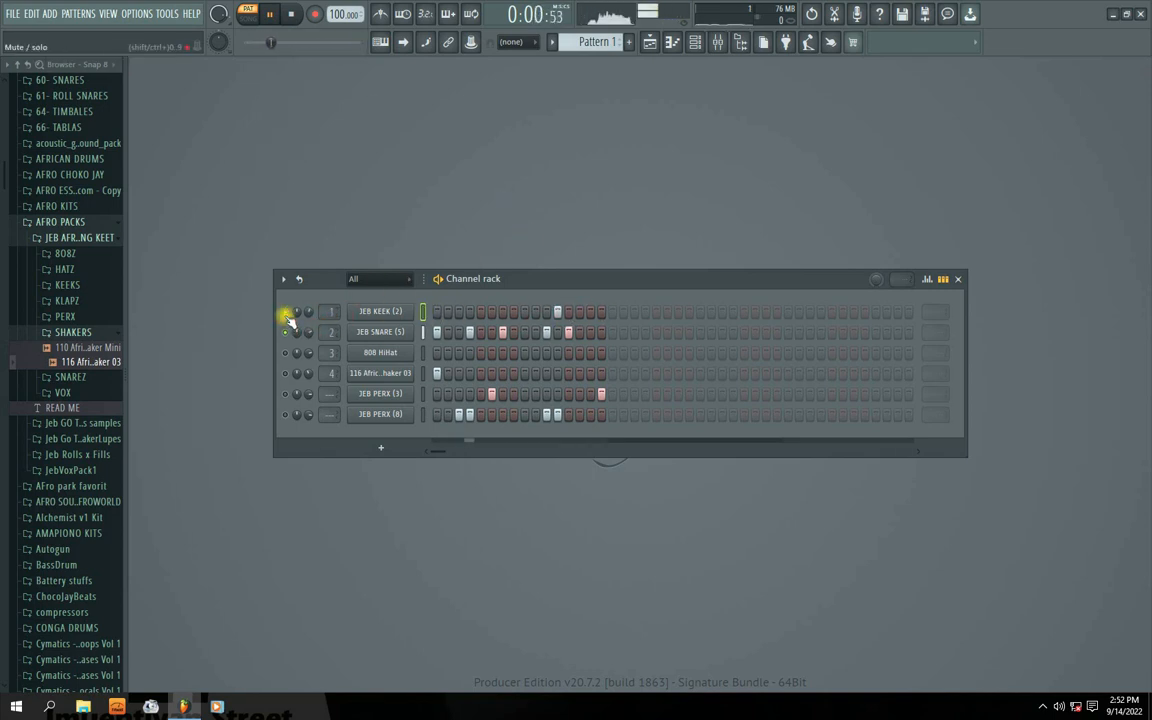
Change the JEB KEEK (2) hits to steps 8, 13 and 16, hear them with JEB SNARE (5), and stop playback.
{"action": "left_click", "coordinate": [513, 312]}
{"action": "left_click", "coordinate": [601, 312]}
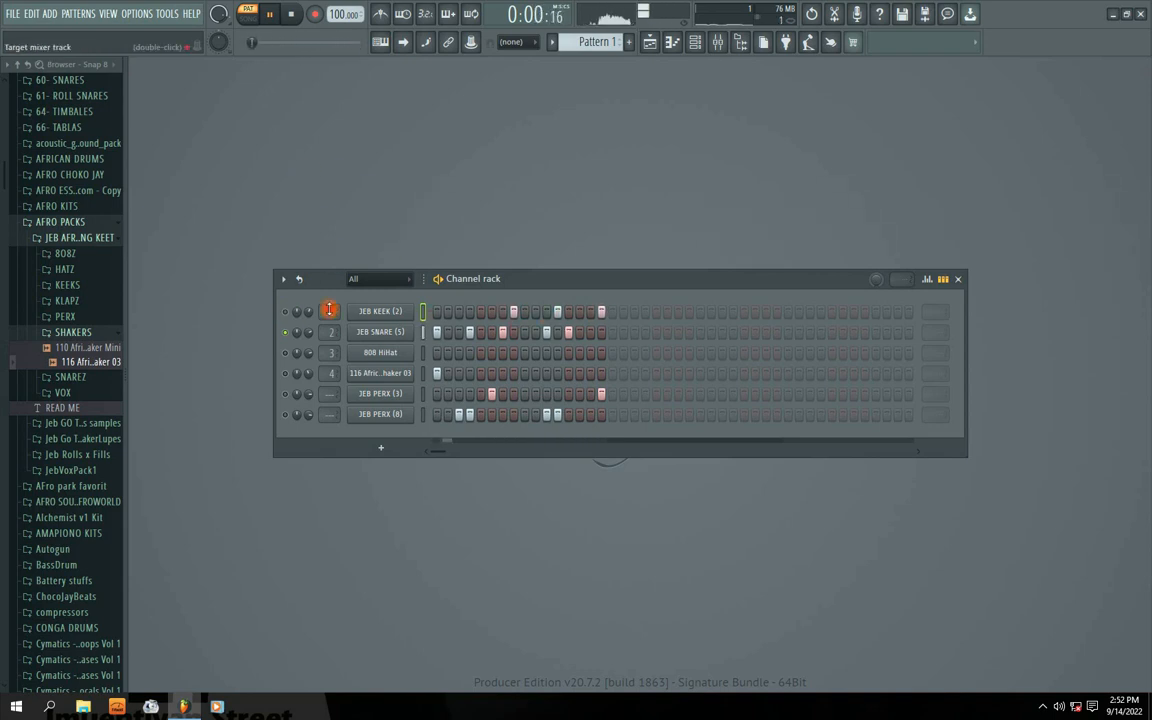
{"action": "left_click", "coordinate": [285, 311]}
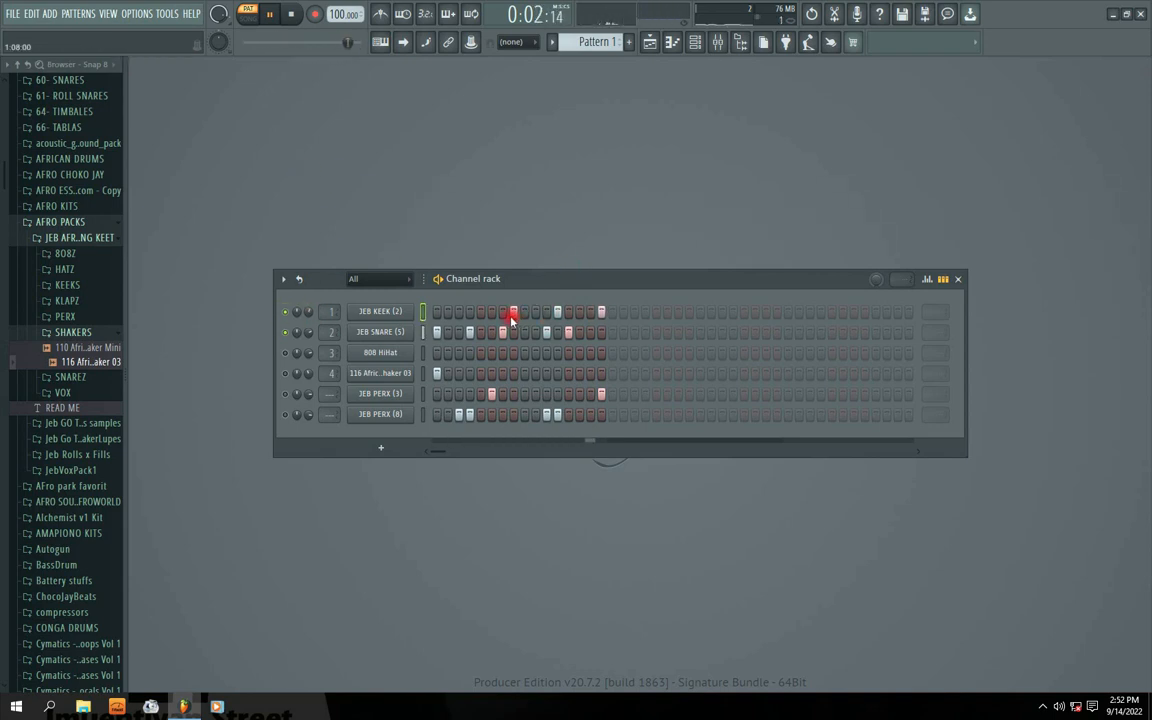
{"action": "left_click", "coordinate": [570, 312]}
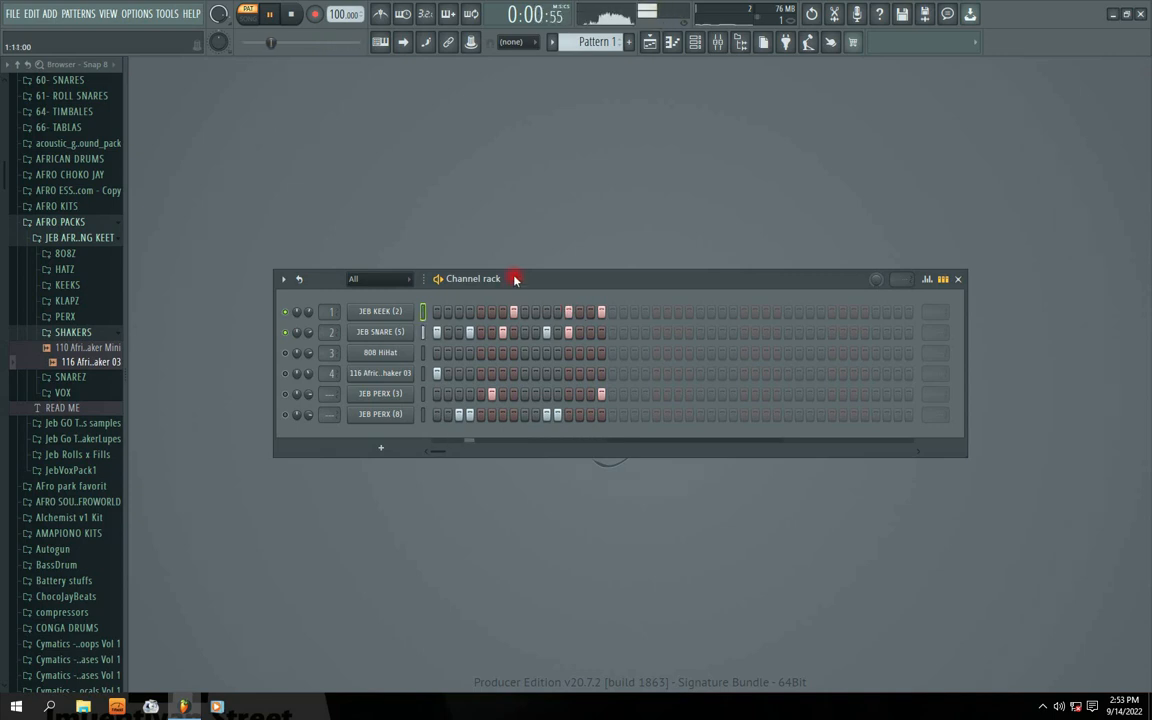
{"action": "left_click_drag", "start_coordinate": [515, 279], "coordinate": [518, 299]}
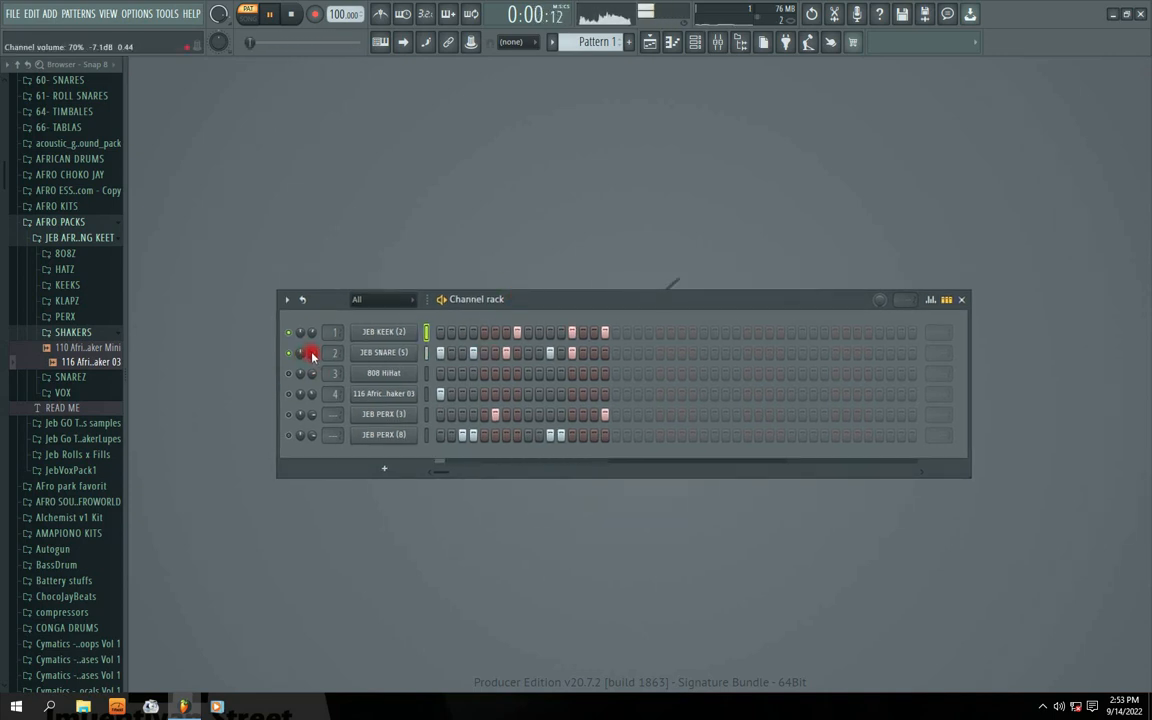
{"action": "key", "text": "space"}
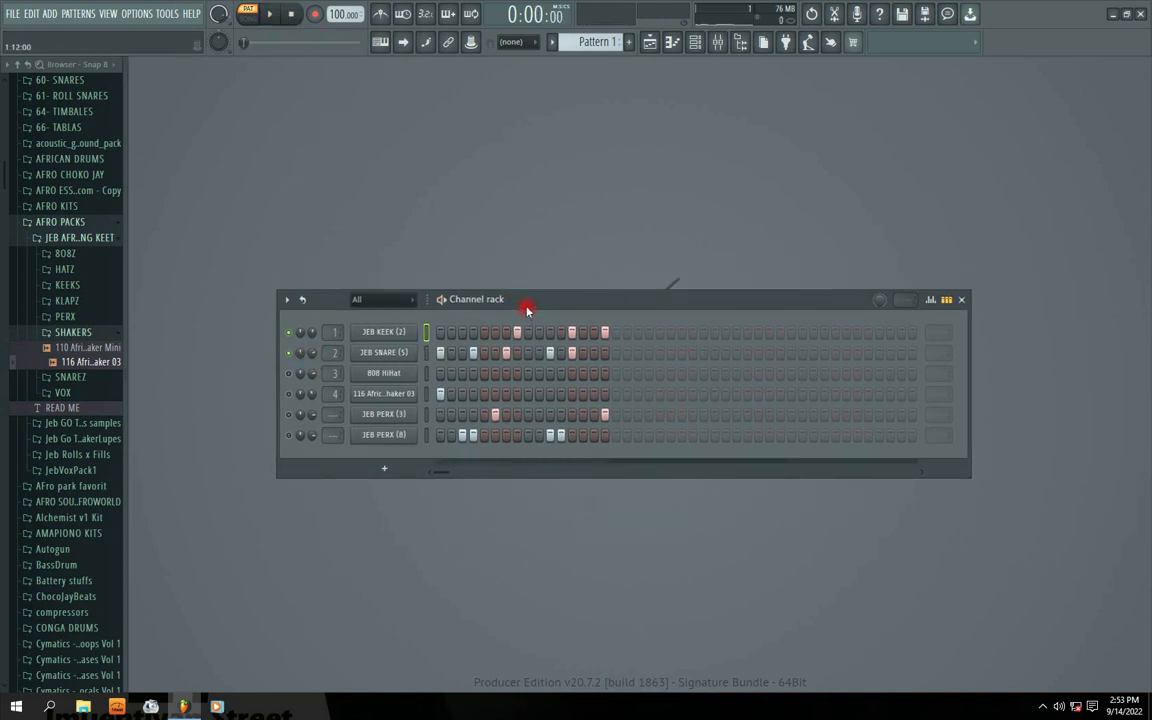
During playback, unmute the shaker to adjust its volume, mute it again, and unmute JEB PERX (3) and JEB PERX (8).
{"action": "left_click_drag", "start_coordinate": [527, 310], "coordinate": [527, 302]}
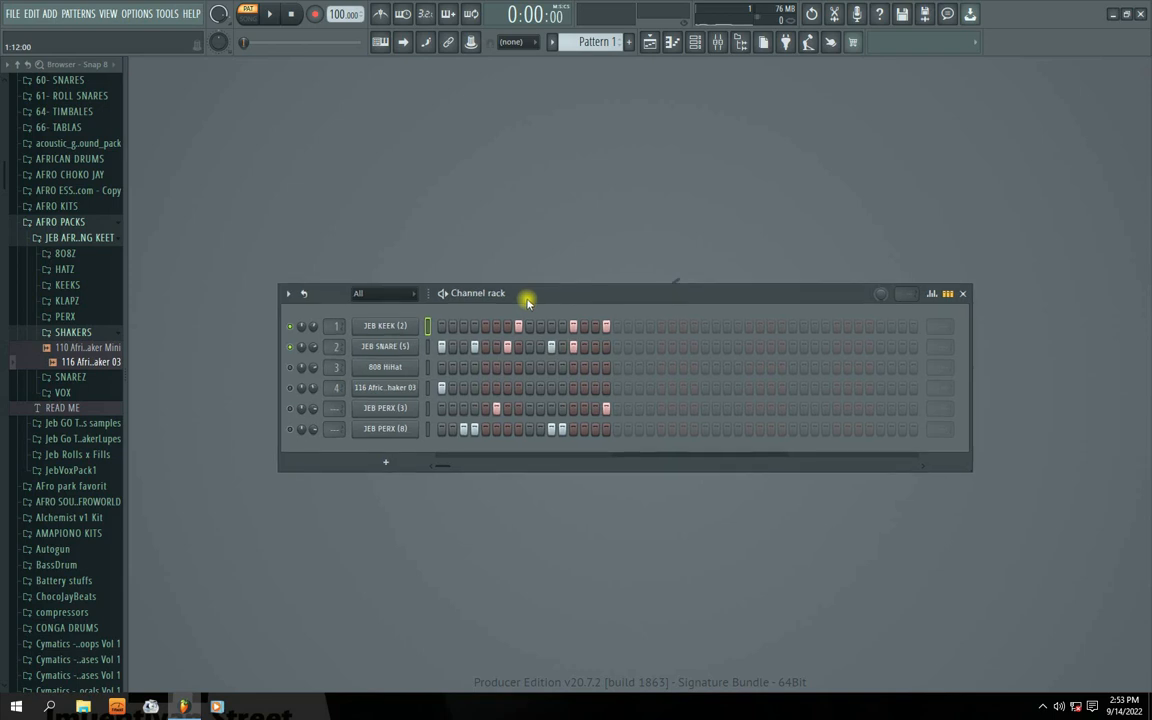
{"action": "left_click", "coordinate": [269, 14]}
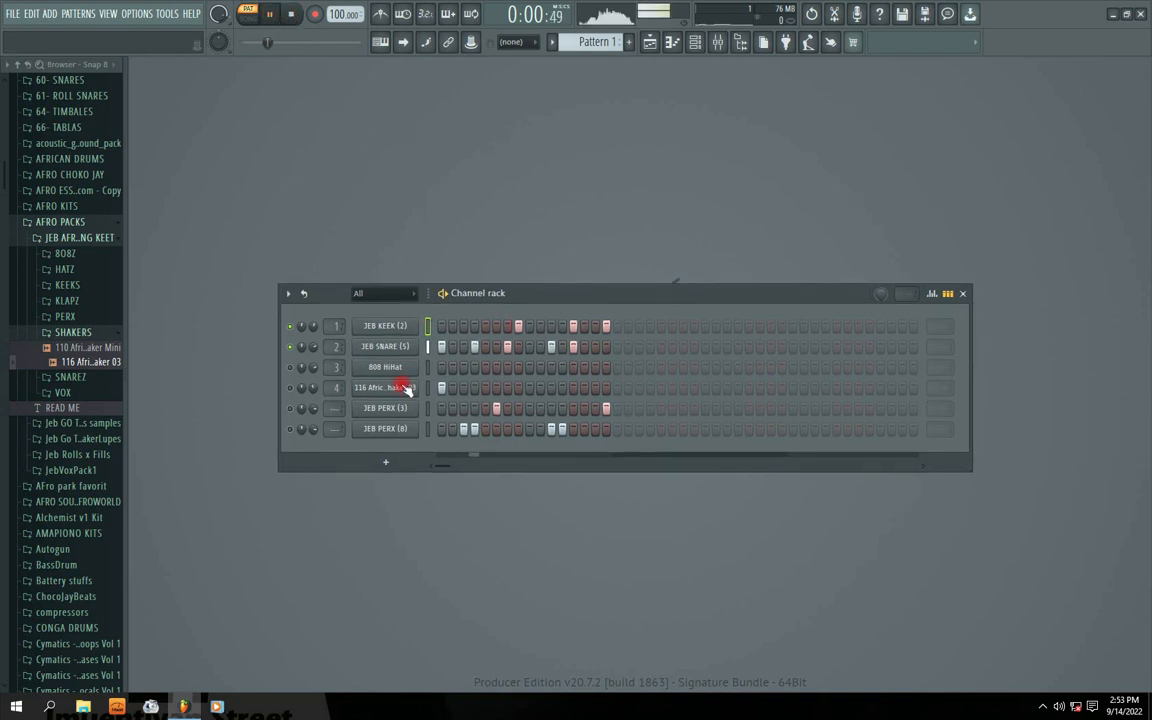
{"action": "left_click", "coordinate": [291, 389]}
{"action": "left_click_drag", "start_coordinate": [311, 393], "coordinate": [311, 401]}
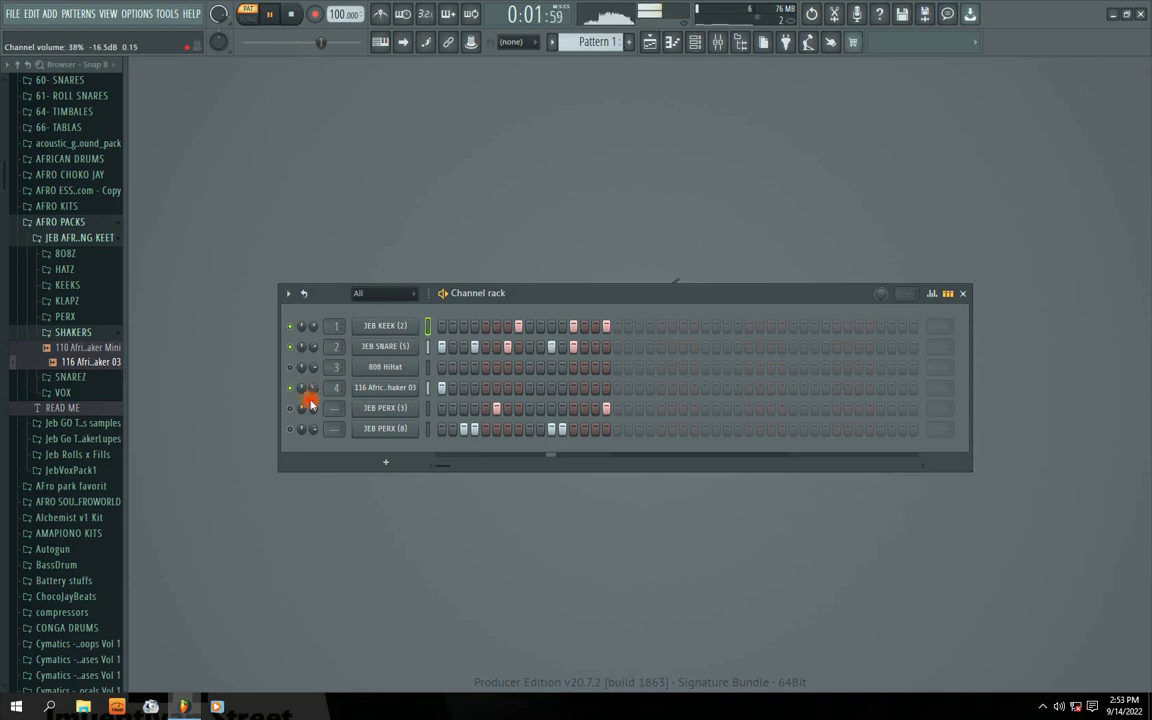
{"action": "left_click", "coordinate": [290, 389]}
{"action": "left_click", "coordinate": [290, 409]}
{"action": "left_click", "coordinate": [290, 428]}
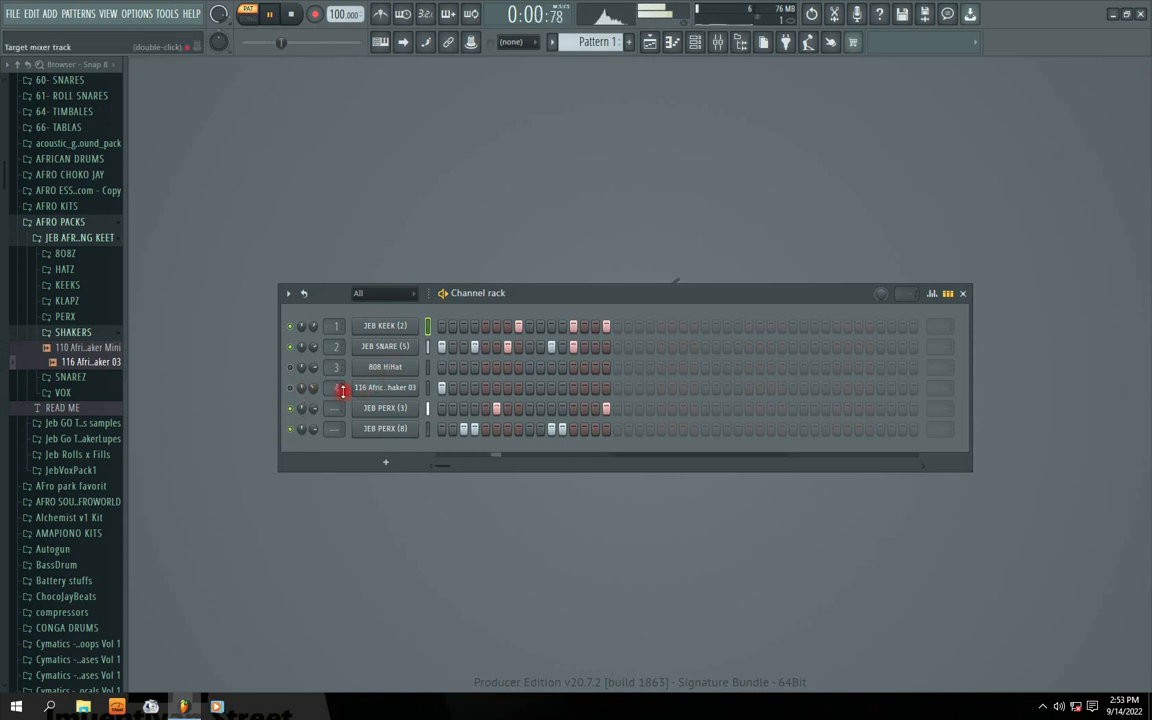
Fill the 808 HiHat channel on every 4 steps, listen to it unmuted in the loop, and stop playback.
{"action": "left_click", "coordinate": [298, 14]}
{"action": "right_click", "coordinate": [405, 367]}
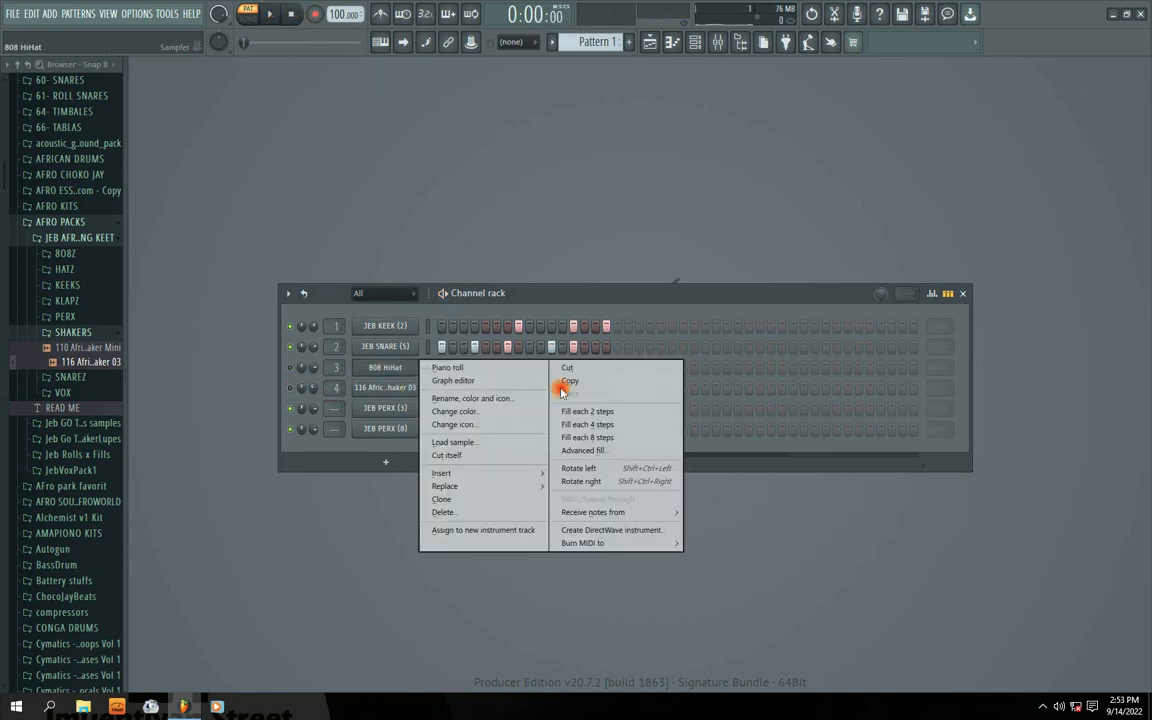
{"action": "left_click", "coordinate": [597, 428]}
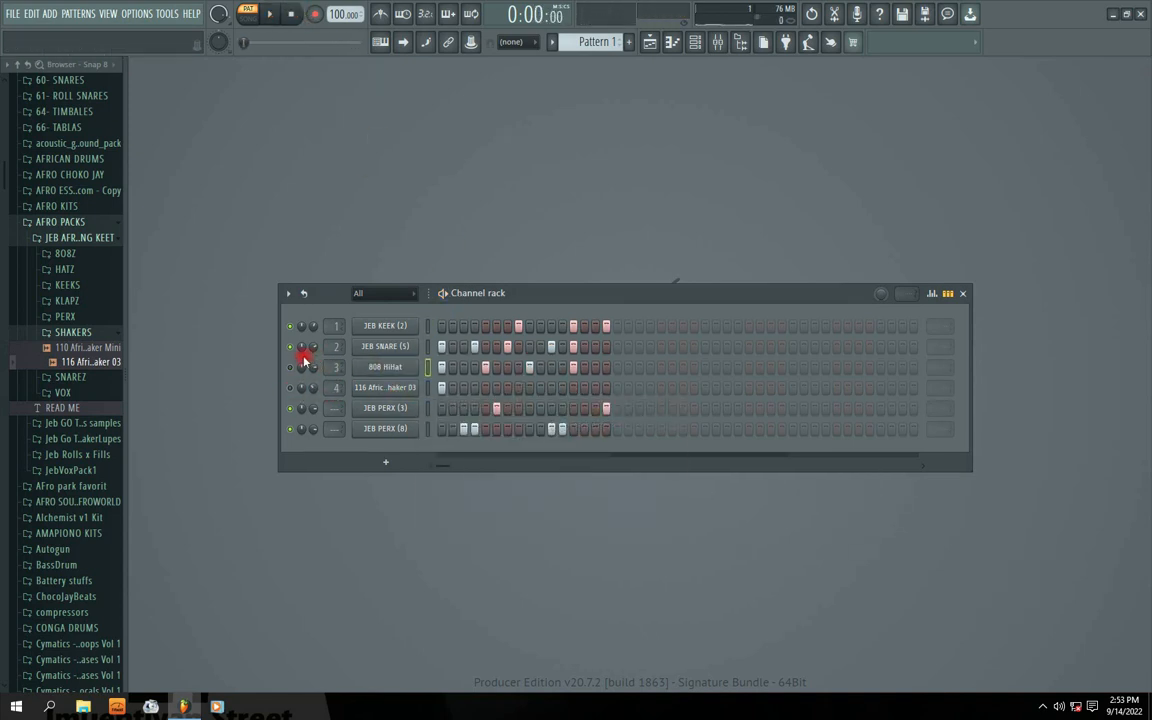
{"action": "key", "text": "space"}
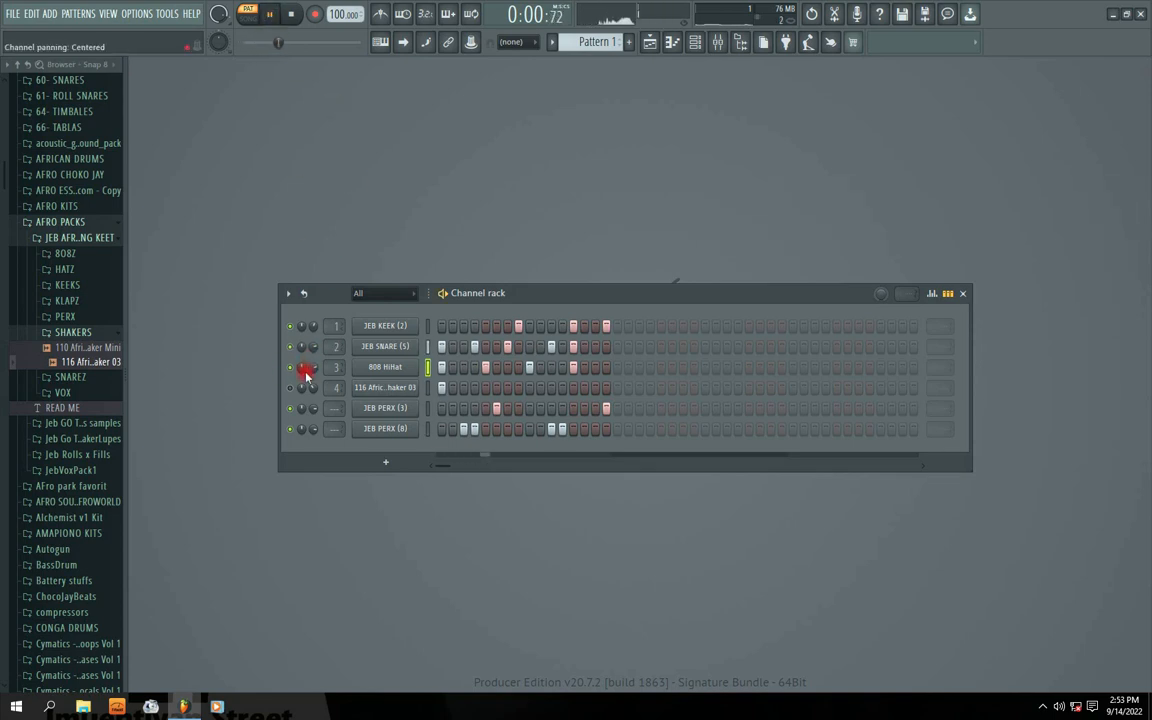
{"action": "left_click_drag", "start_coordinate": [512, 298], "coordinate": [498, 294]}
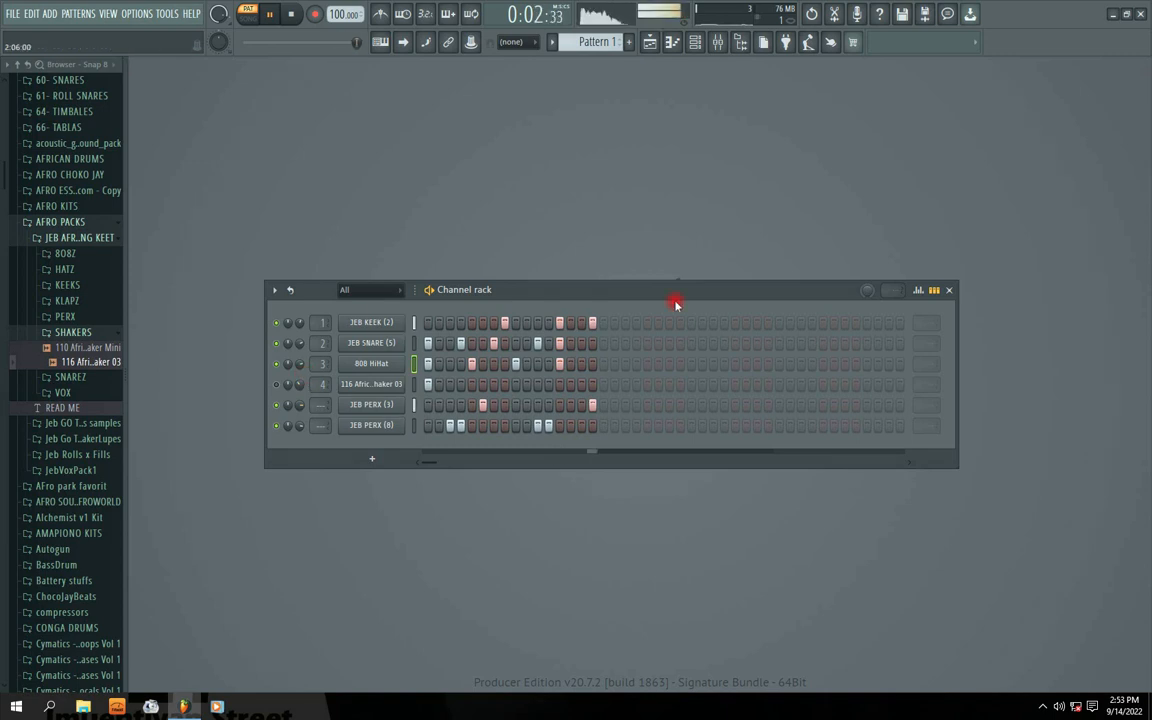
{"action": "left_click", "coordinate": [302, 20]}
Play the drum loop and compare it with and without the 116 African Shaker 03 channel.
{"action": "left_click", "coordinate": [521, 323]}
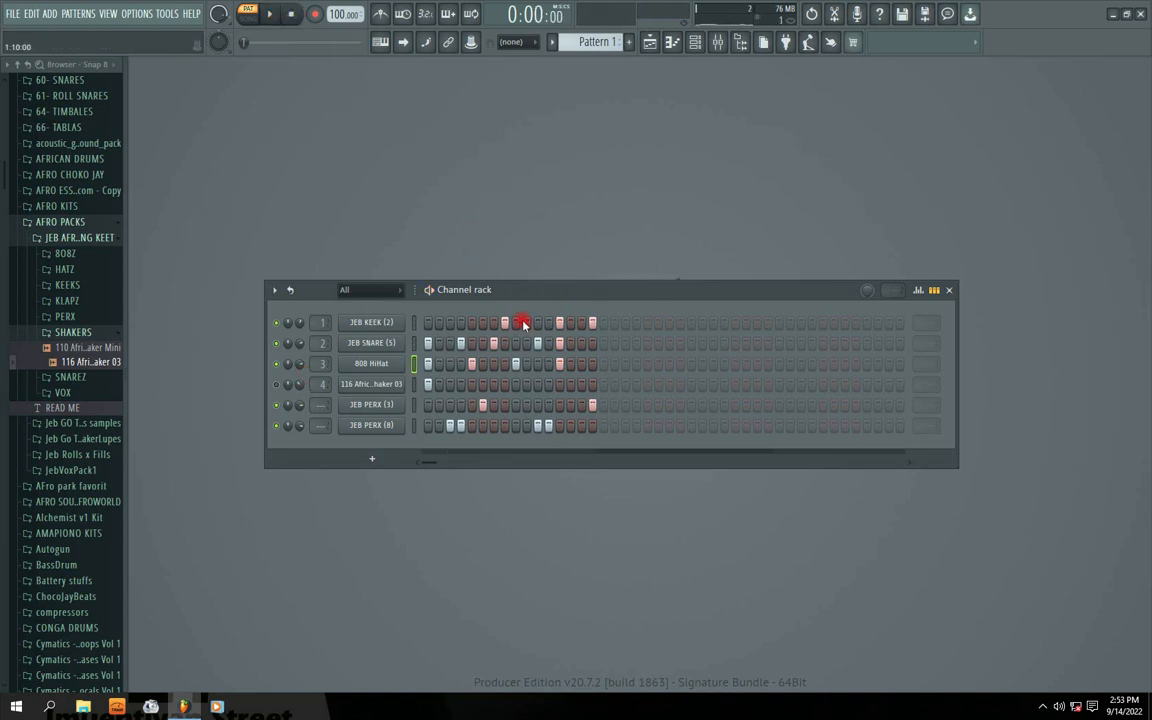
{"action": "left_click", "coordinate": [269, 14]}
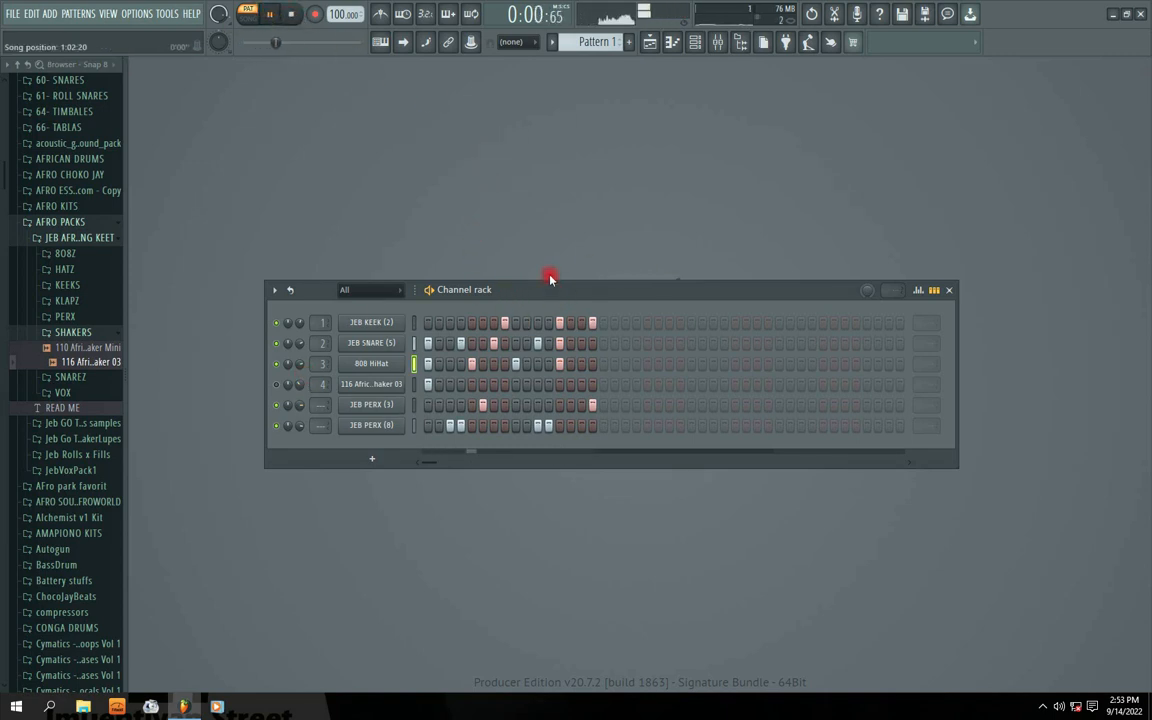
{"action": "left_click_drag", "start_coordinate": [545, 293], "coordinate": [576, 289]}
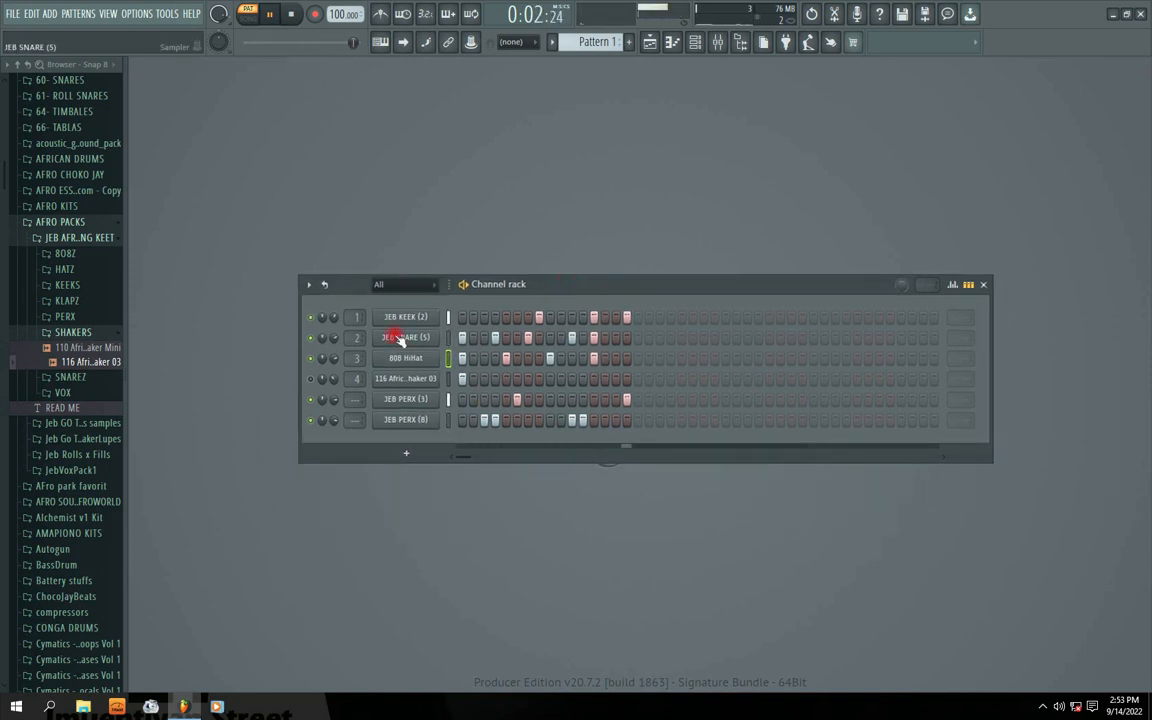
{"action": "left_click_drag", "start_coordinate": [522, 288], "coordinate": [518, 293]}
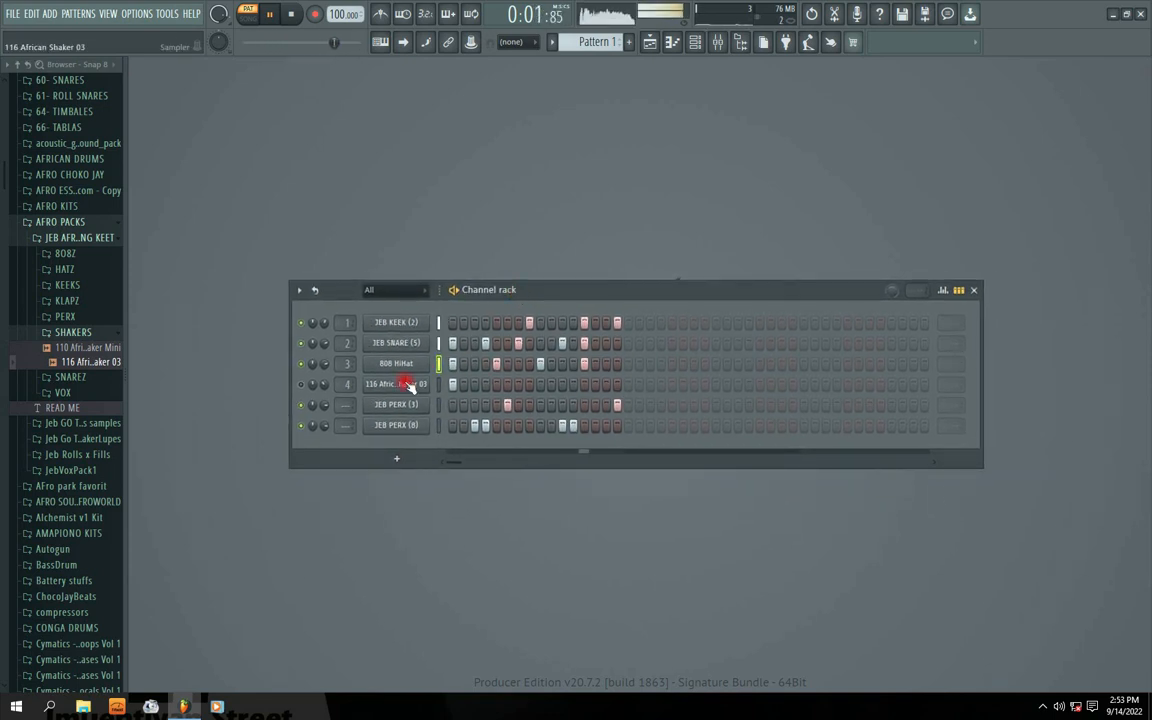
{"action": "left_click", "coordinate": [301, 384]}
{"action": "left_click", "coordinate": [301, 384]}
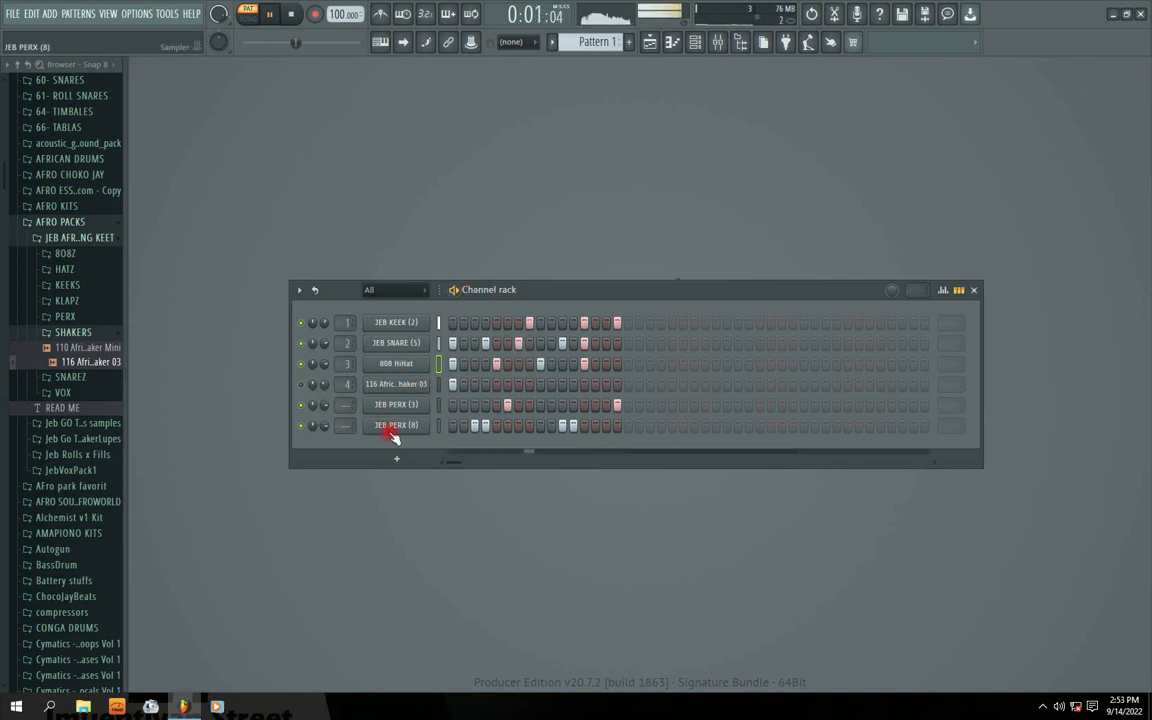
Change the JEB PERX (8) hits to steps 8, 9, 13 and 15, checking them in the loop, and stop playback.
{"action": "left_click", "coordinate": [485, 426]}
{"action": "left_click", "coordinate": [474, 426]}
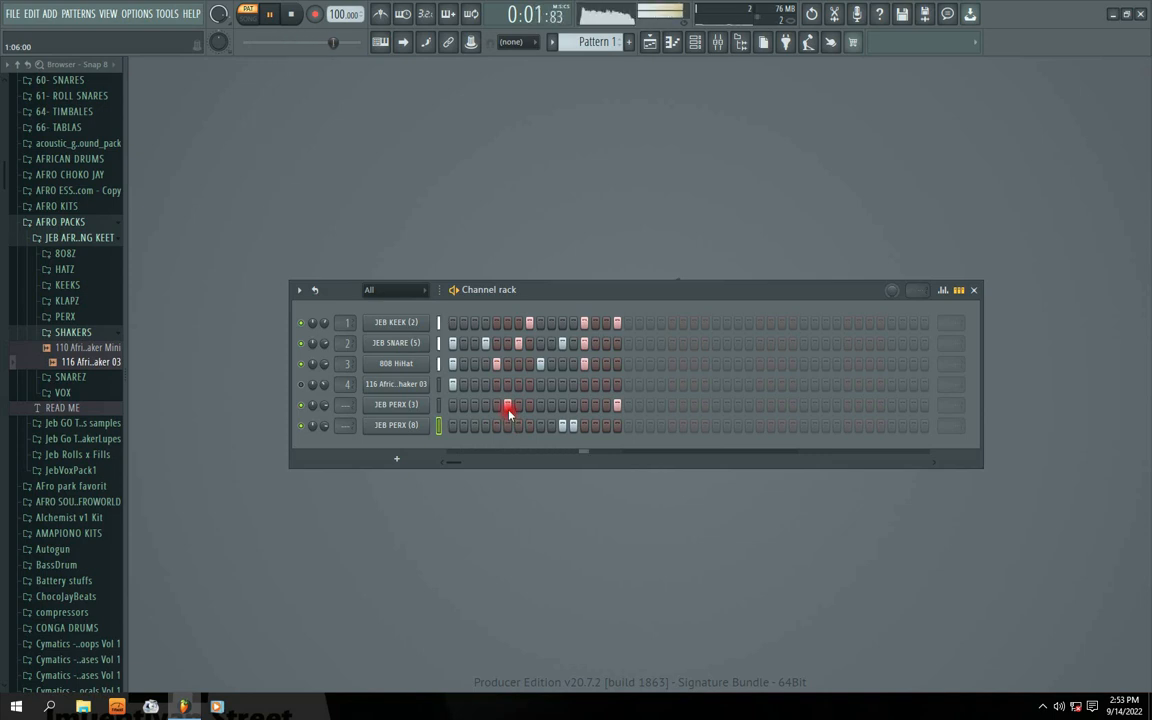
{"action": "key", "text": "space"}
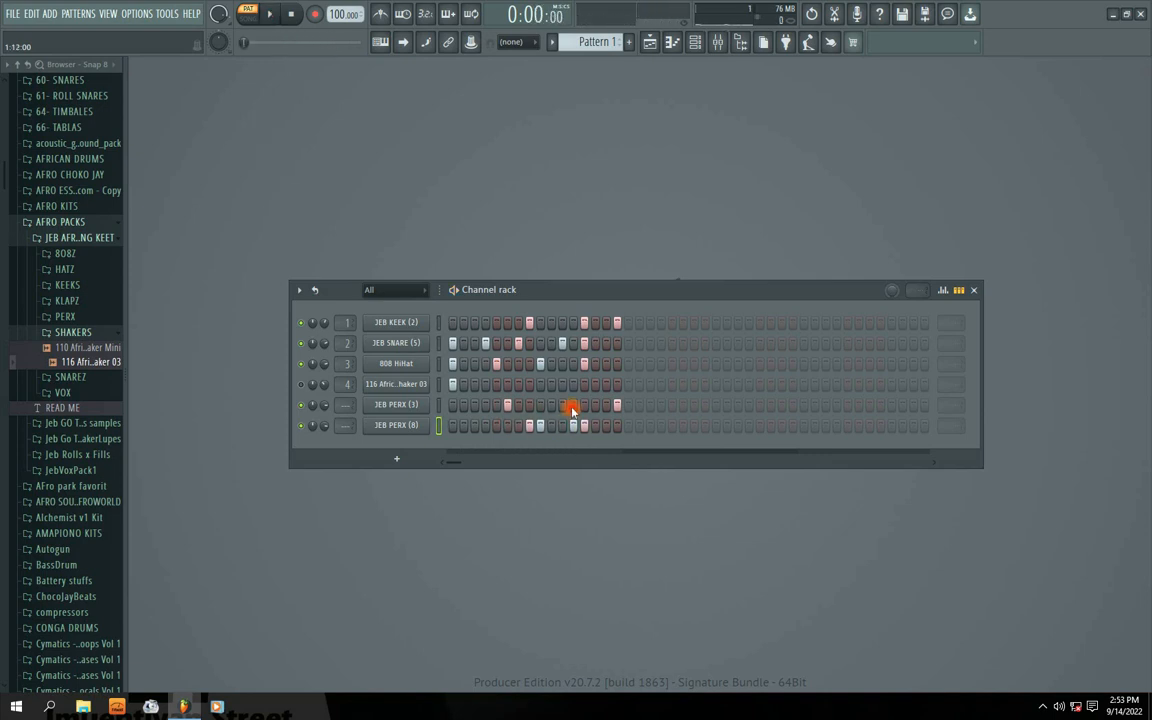
{"action": "key", "text": "space"}
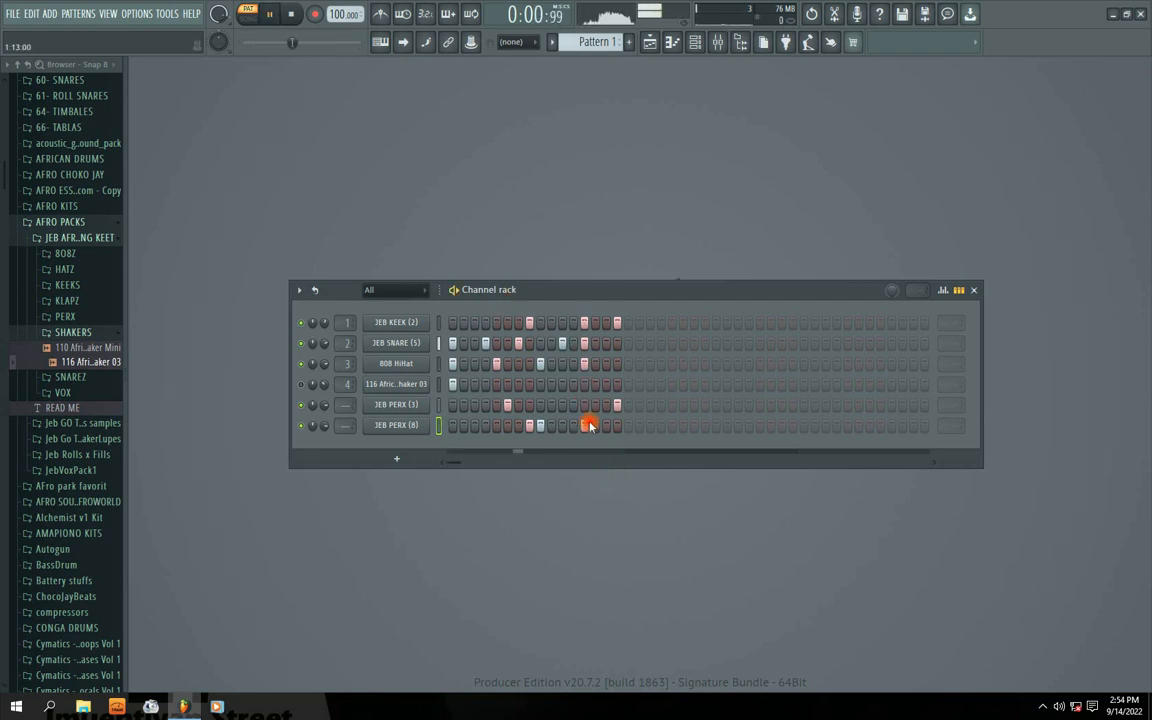
{"action": "left_click", "coordinate": [614, 427]}
{"action": "right_click", "coordinate": [618, 427]}
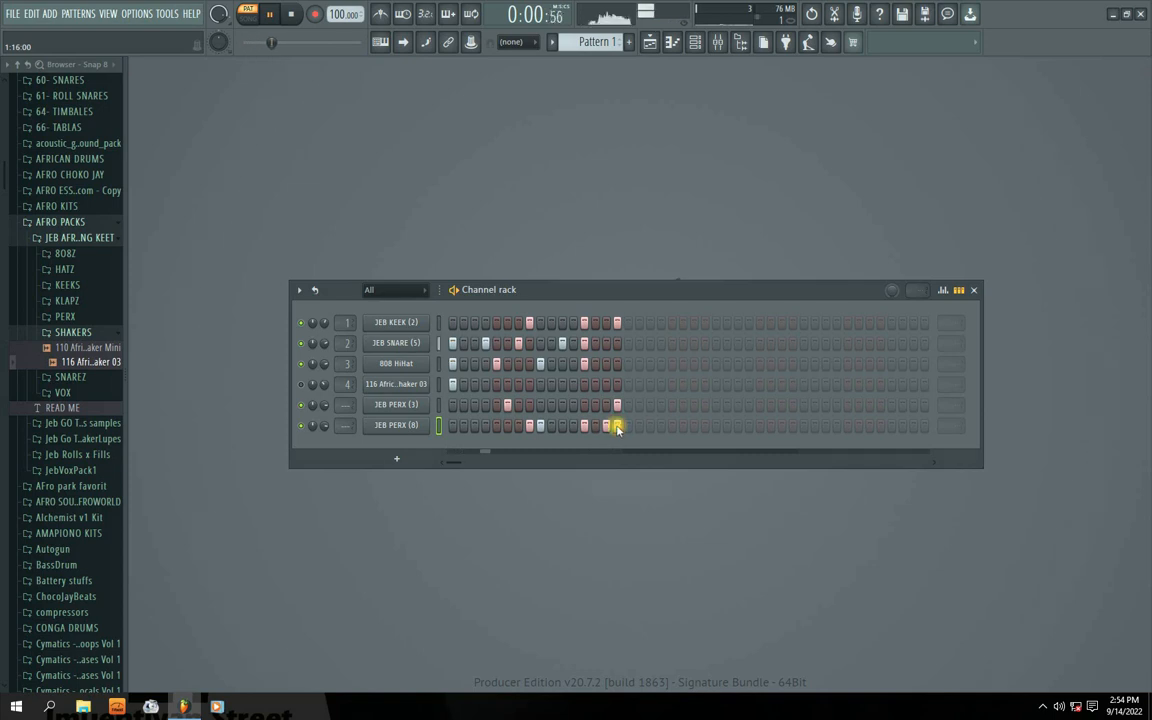
{"action": "left_click", "coordinate": [262, 14]}
Preview the JEB PERX (10) sample from the pack's PERX folder and add it as a new channel.
{"action": "left_click", "coordinate": [58, 334]}
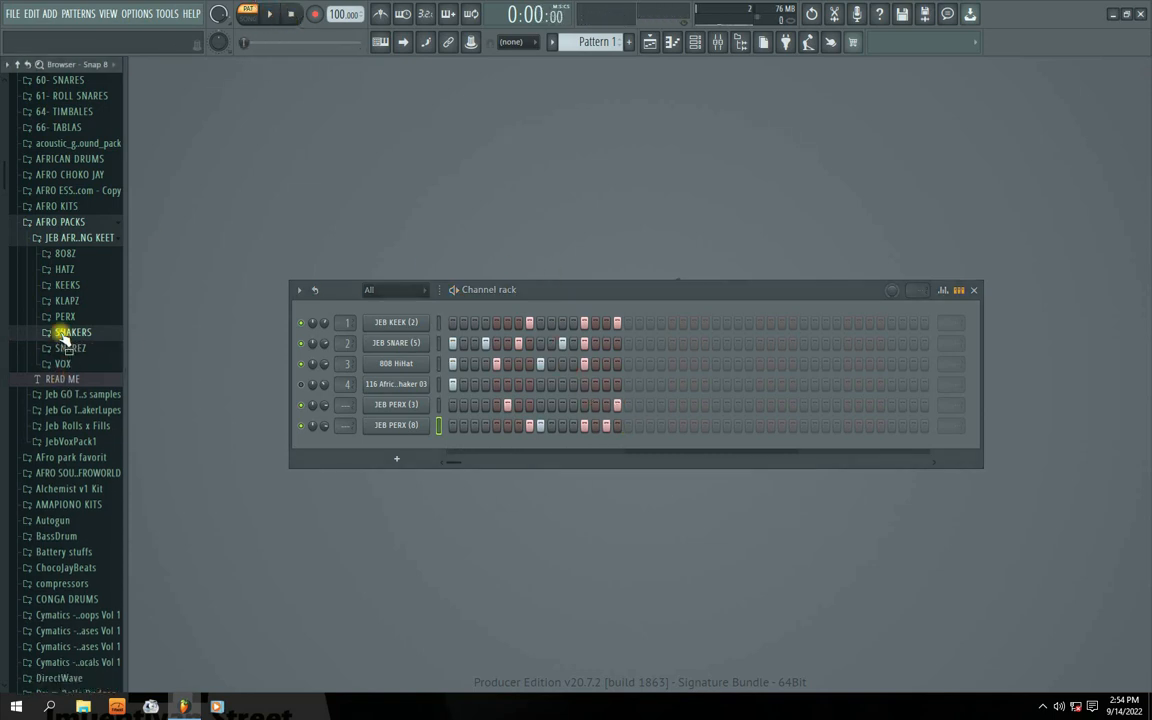
{"action": "left_click", "coordinate": [63, 316]}
{"action": "left_click", "coordinate": [78, 461]}
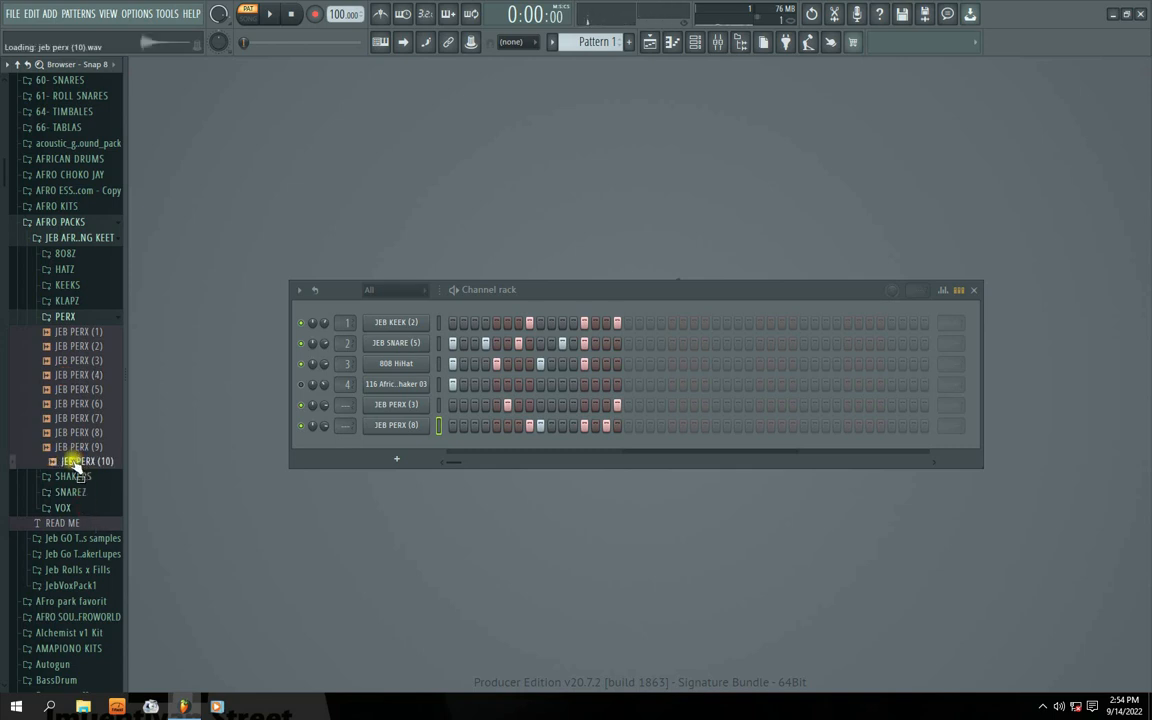
{"action": "left_click_drag", "start_coordinate": [78, 461], "coordinate": [378, 452]}
Place JEB PERX (10) hits on steps 8 and 12 while the loop plays, and adjust the channel's volume.
{"action": "left_click", "coordinate": [269, 14]}
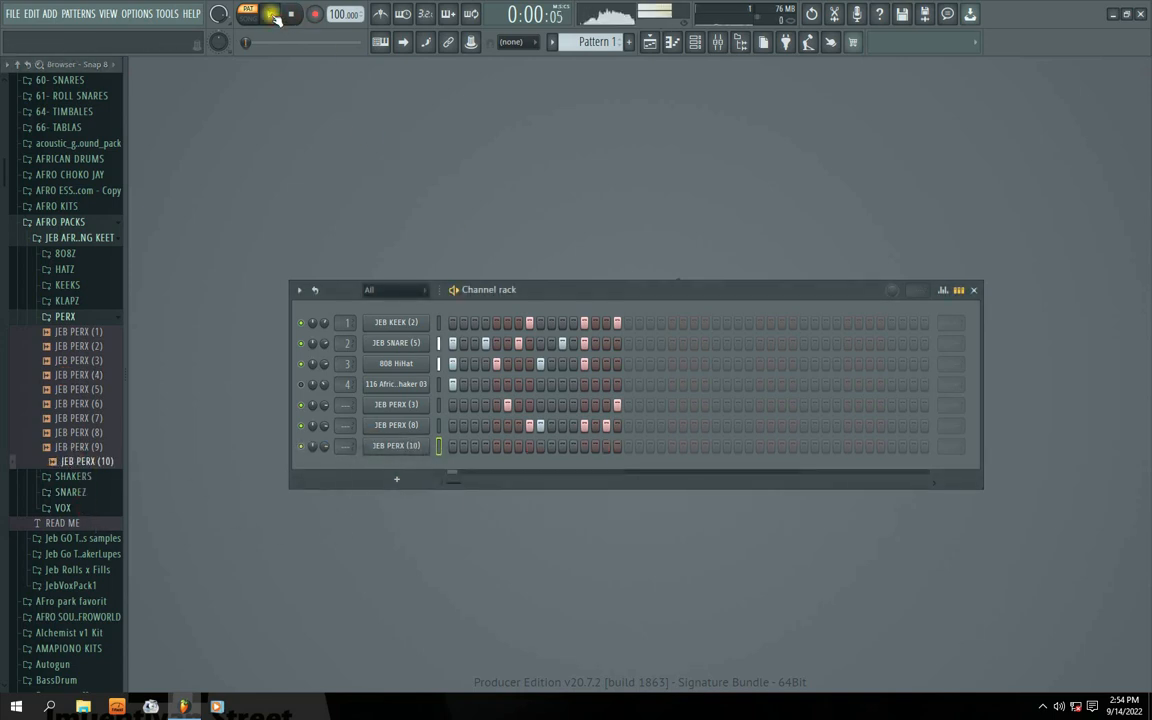
{"action": "left_click", "coordinate": [573, 446]}
{"action": "left_click", "coordinate": [530, 447]}
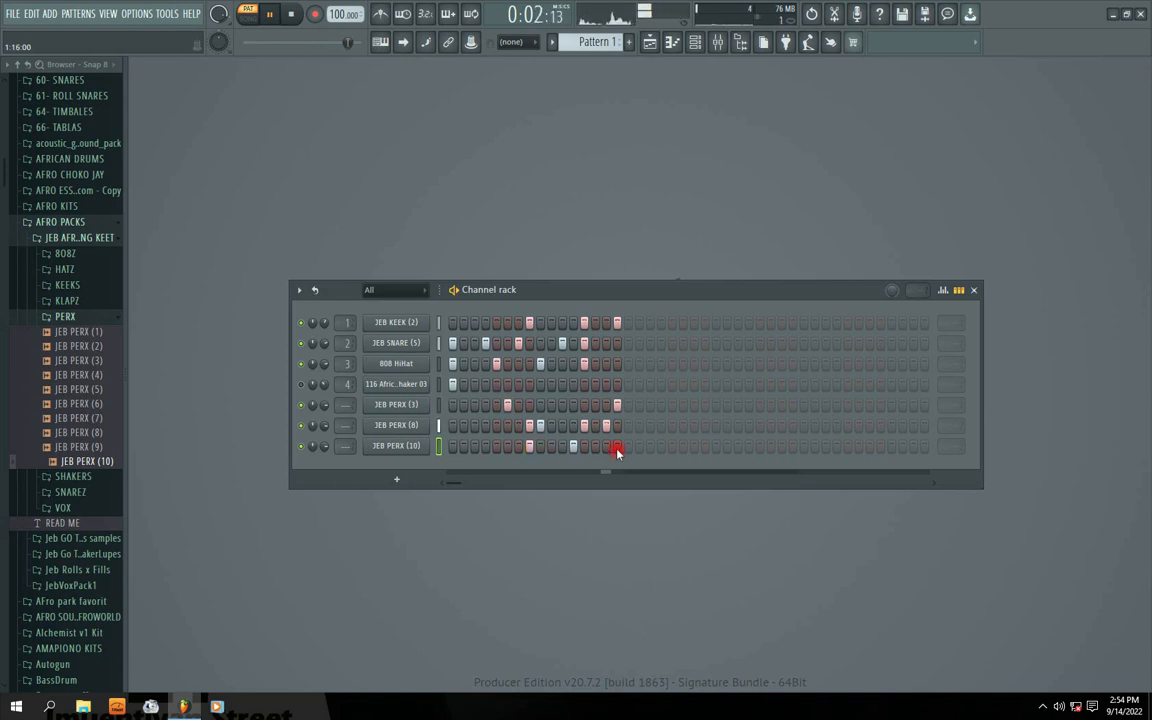
{"action": "left_click_drag", "start_coordinate": [325, 447], "coordinate": [323, 430]}
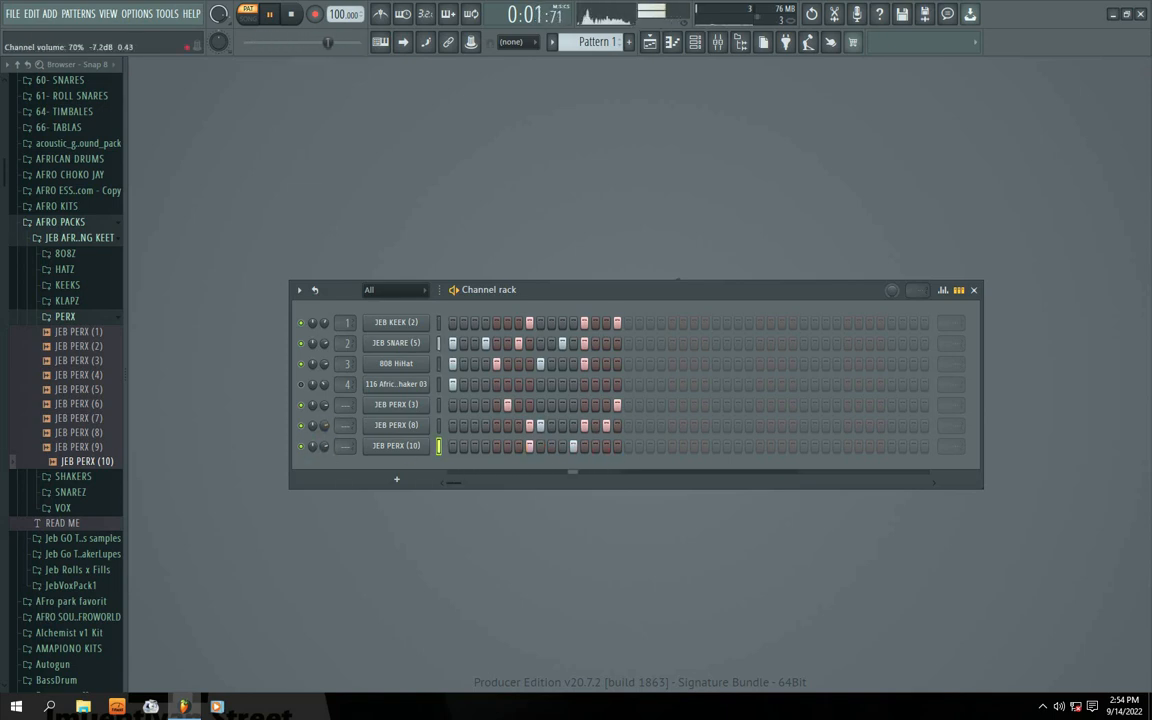
Inspect the sampler settings of JEB PERX (10), close them, listen to the loop, and stop playback.
{"action": "left_click", "coordinate": [396, 446]}
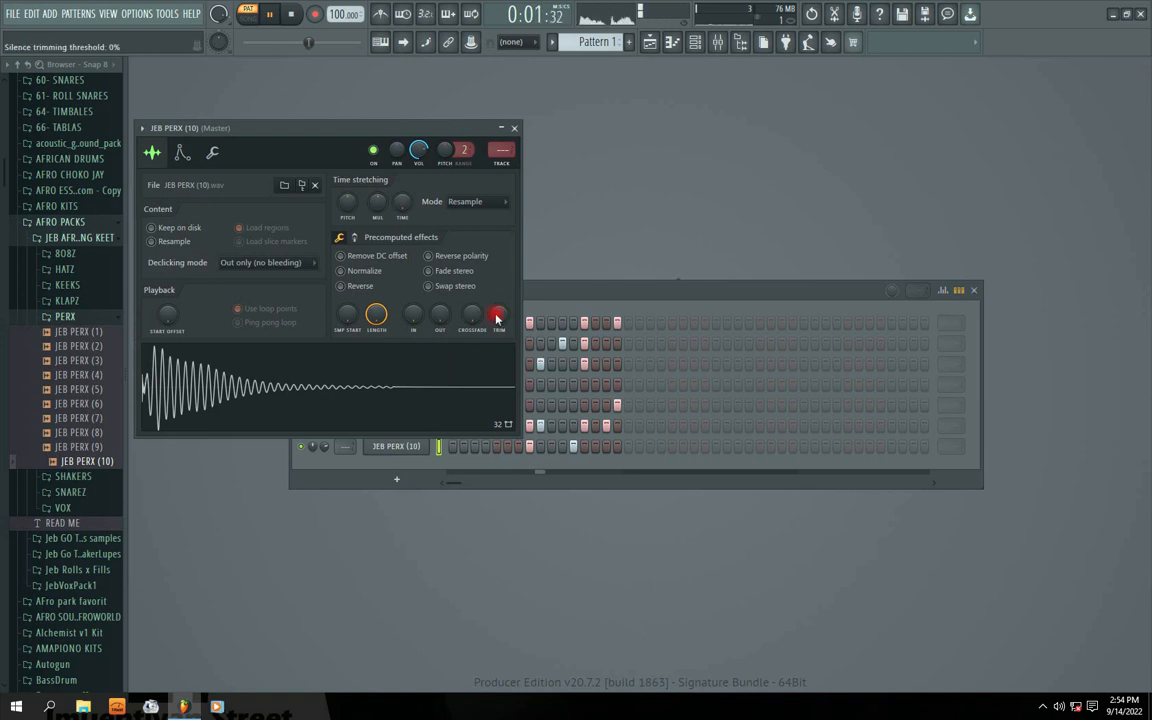
{"action": "left_click", "coordinate": [514, 128]}
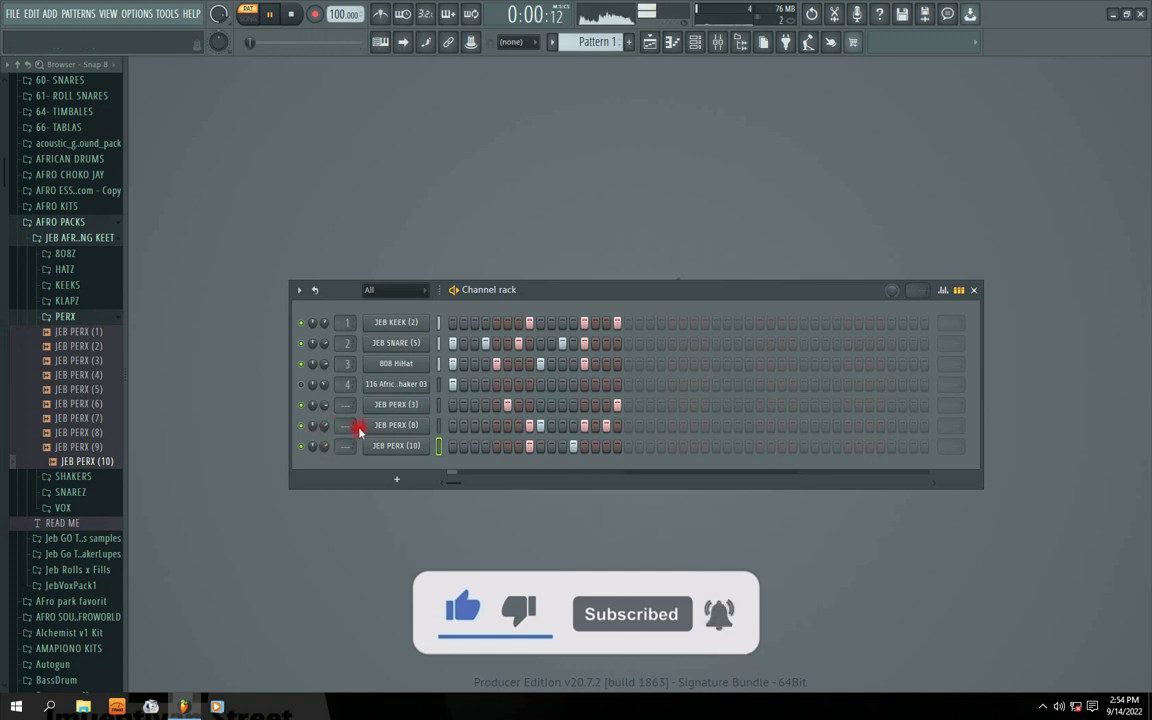
{"action": "left_click_drag", "start_coordinate": [507, 291], "coordinate": [540, 289]}
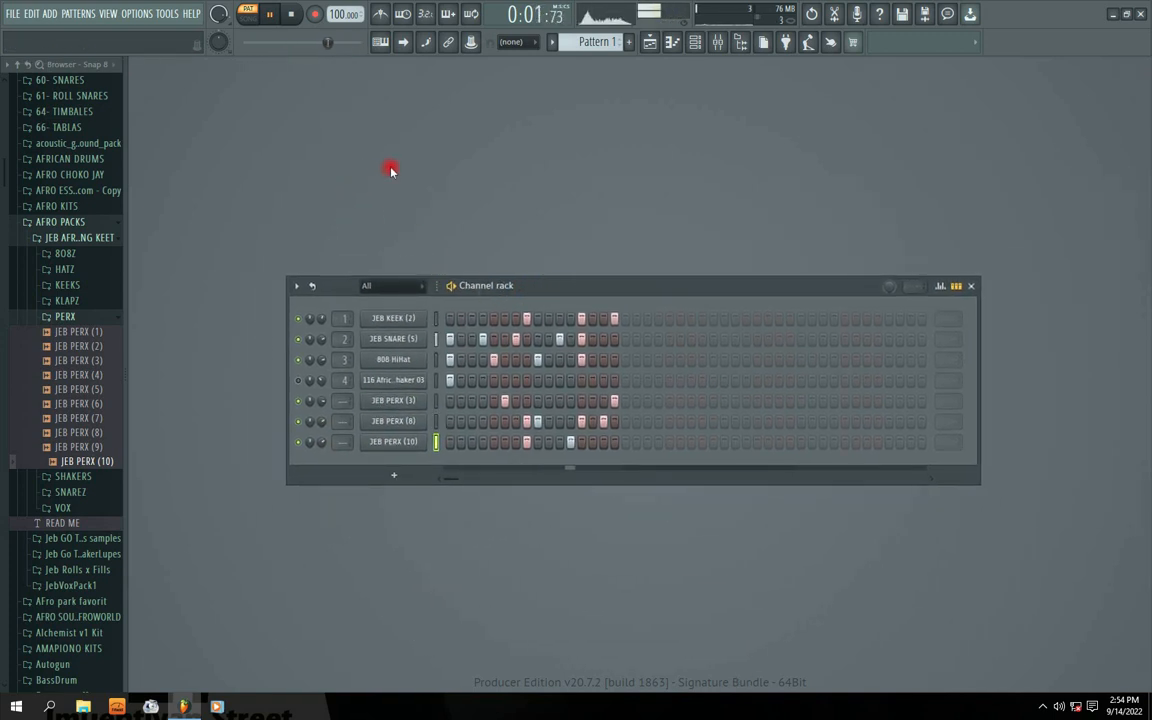
{"action": "key", "text": "space"}
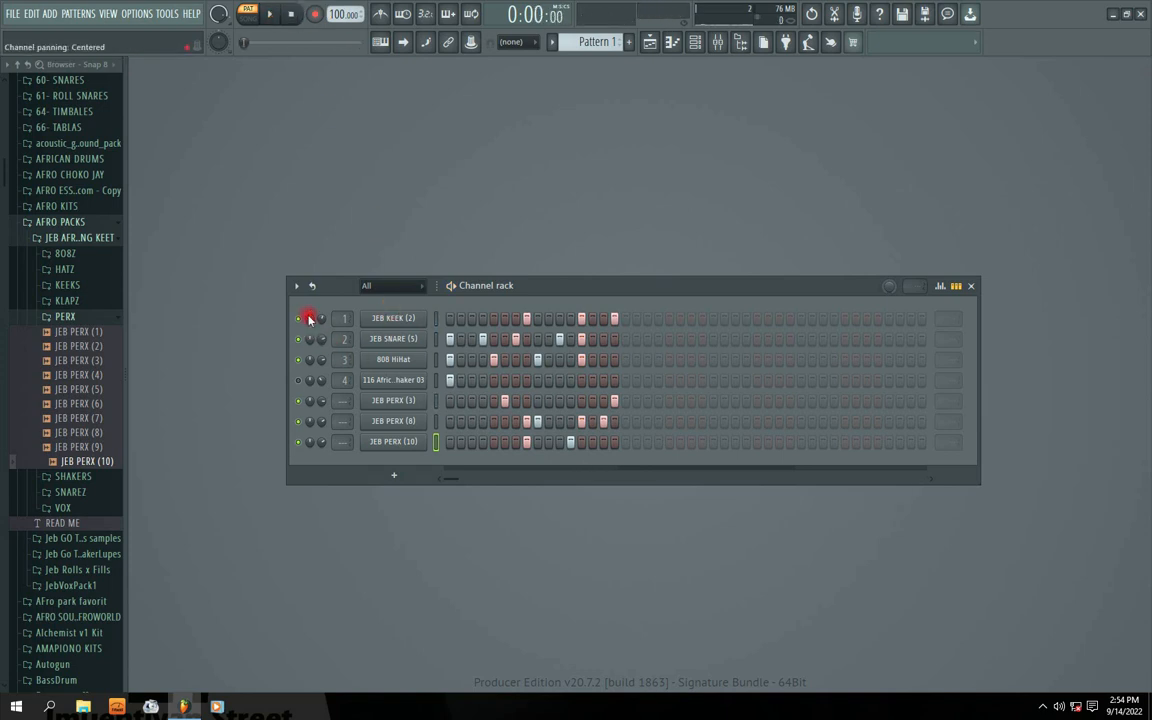
Add a JEB KEEK (2) hit on step 1 and start playing the loop.
{"action": "left_click_drag", "start_coordinate": [513, 290], "coordinate": [508, 315]}
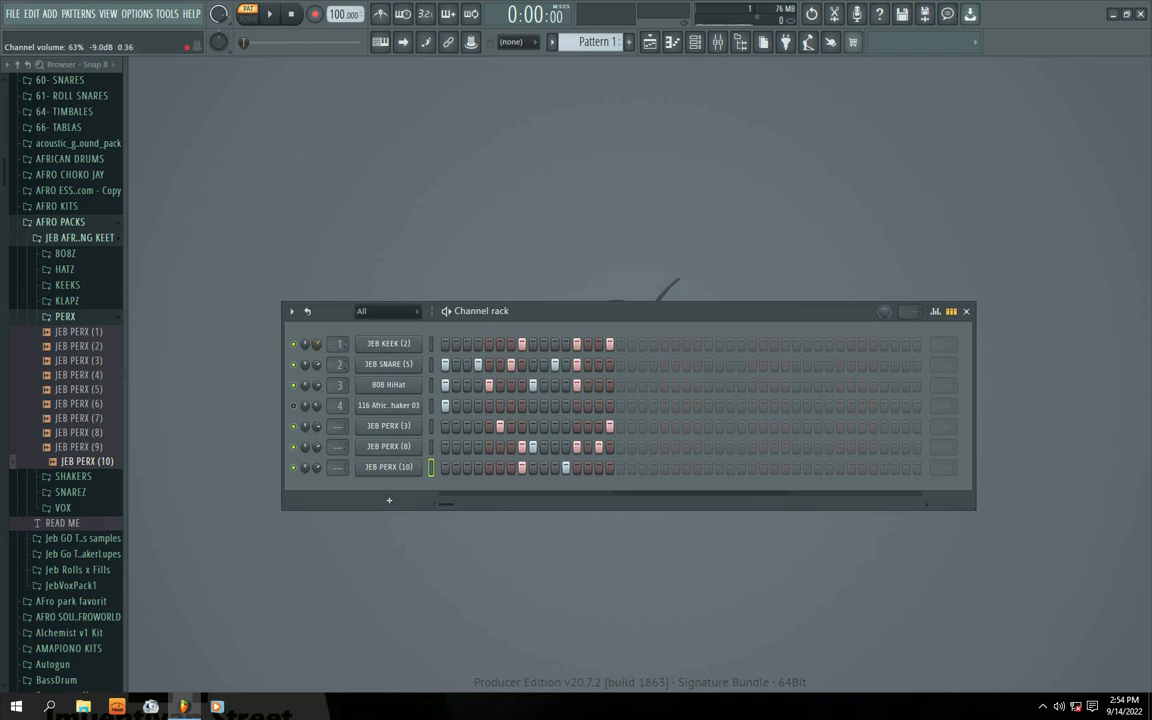
{"action": "left_click", "coordinate": [445, 345]}
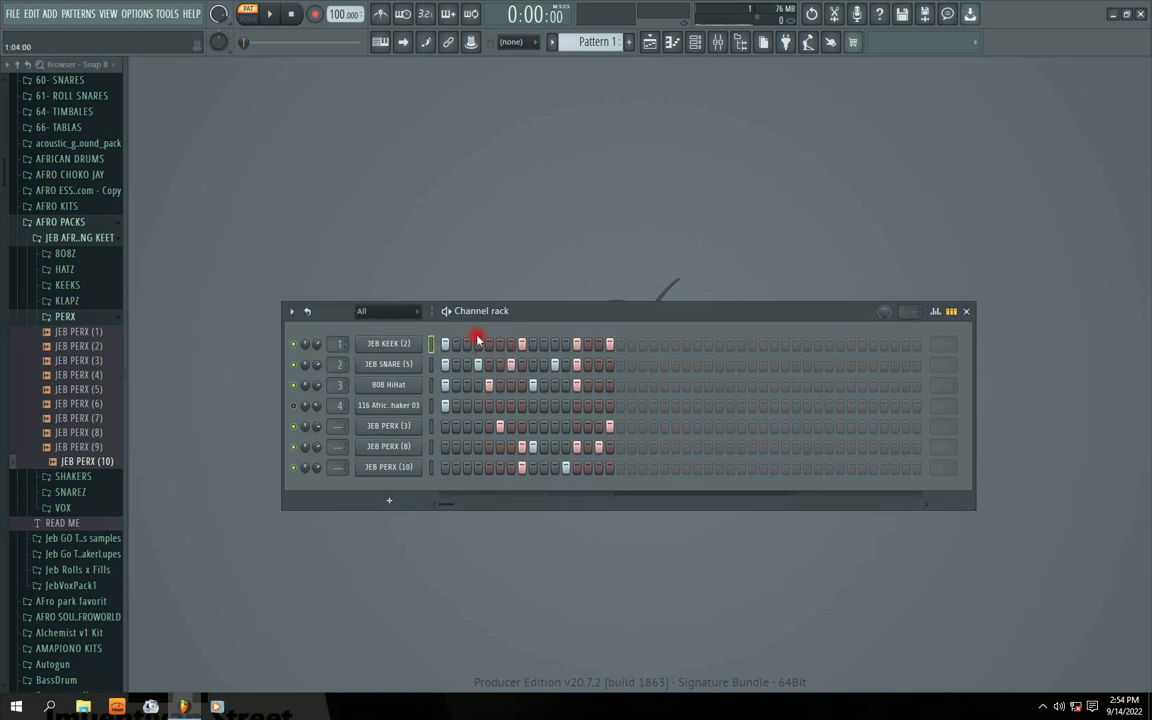
{"action": "left_click", "coordinate": [293, 364]}
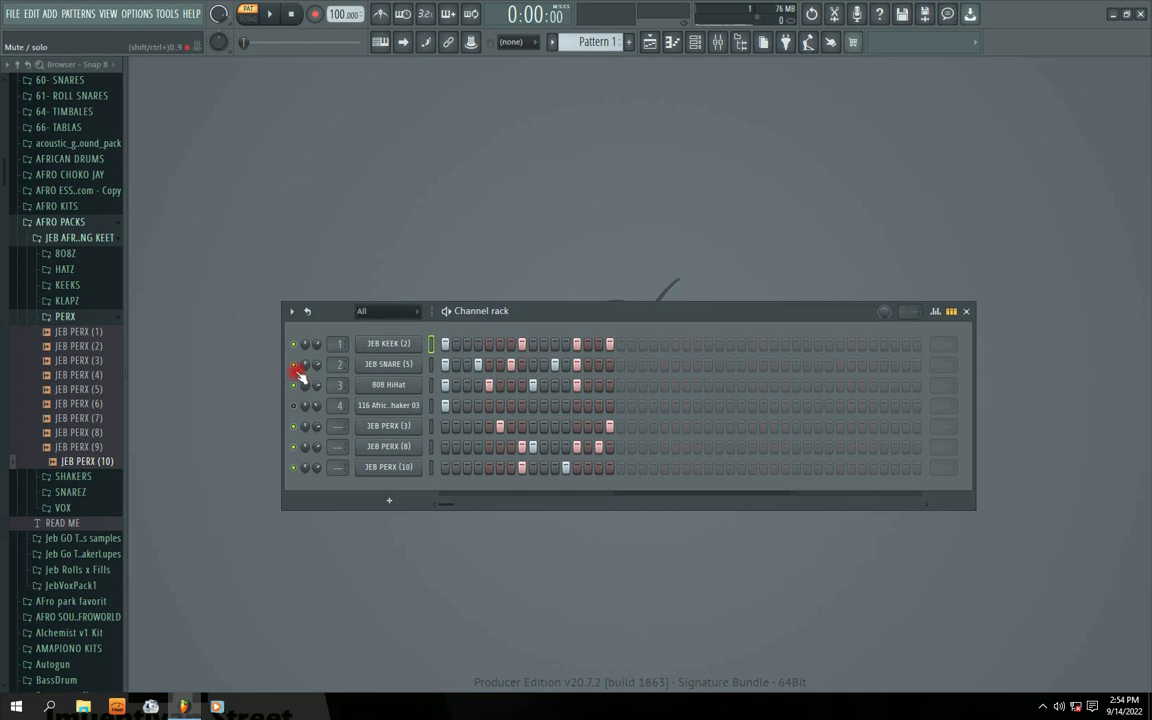
{"action": "left_click", "coordinate": [270, 13]}
Remove the JEB SNARE (5) hits on steps 1 and 7 and add one on step 15 while the loop plays.
{"action": "left_click", "coordinate": [445, 365]}
{"action": "left_click", "coordinate": [432, 363]}
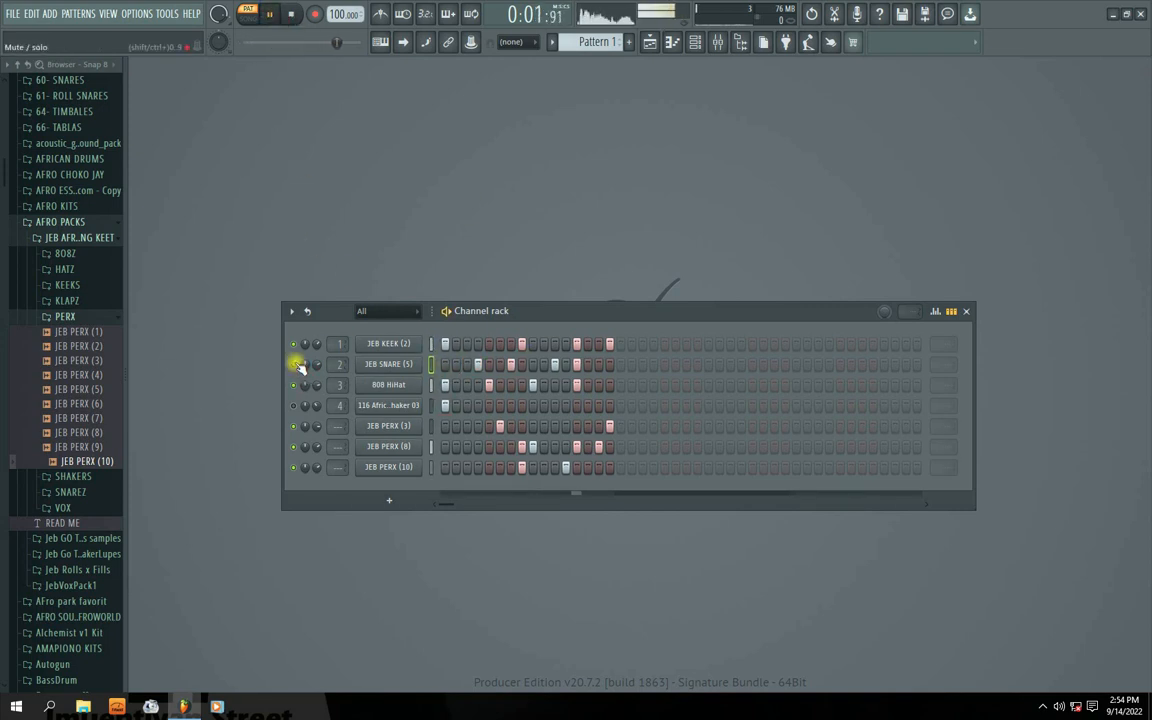
{"action": "right_click", "coordinate": [445, 385]}
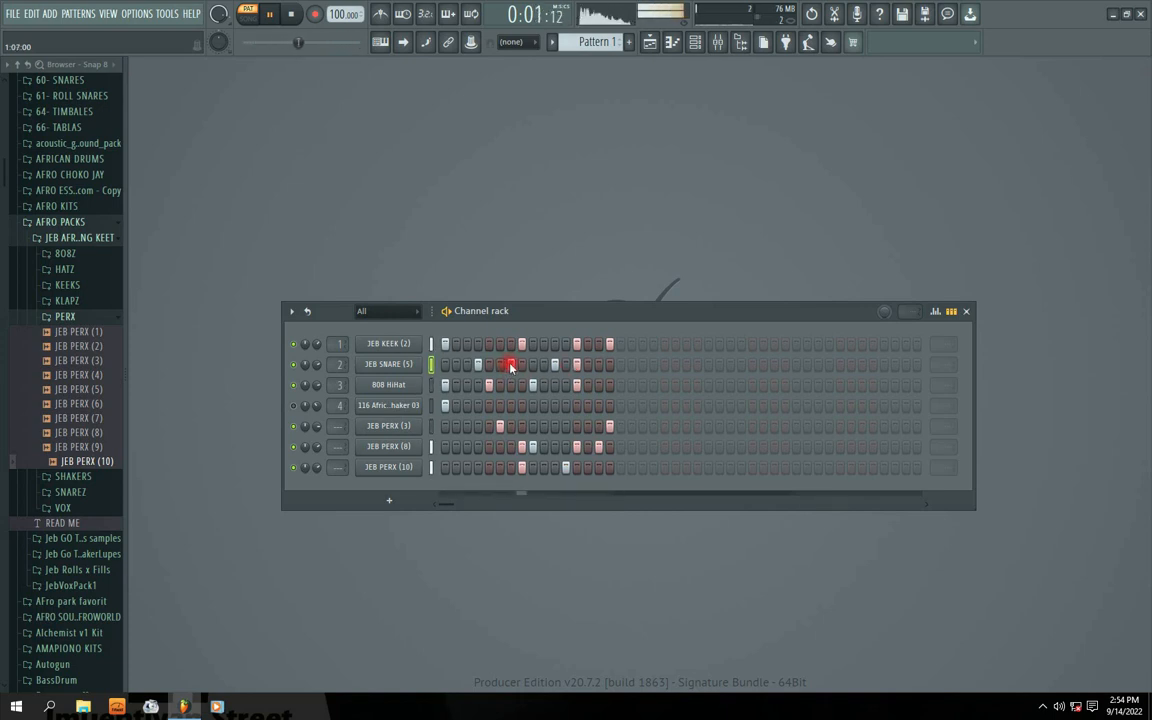
{"action": "left_click", "coordinate": [565, 366]}
{"action": "left_click", "coordinate": [509, 366]}
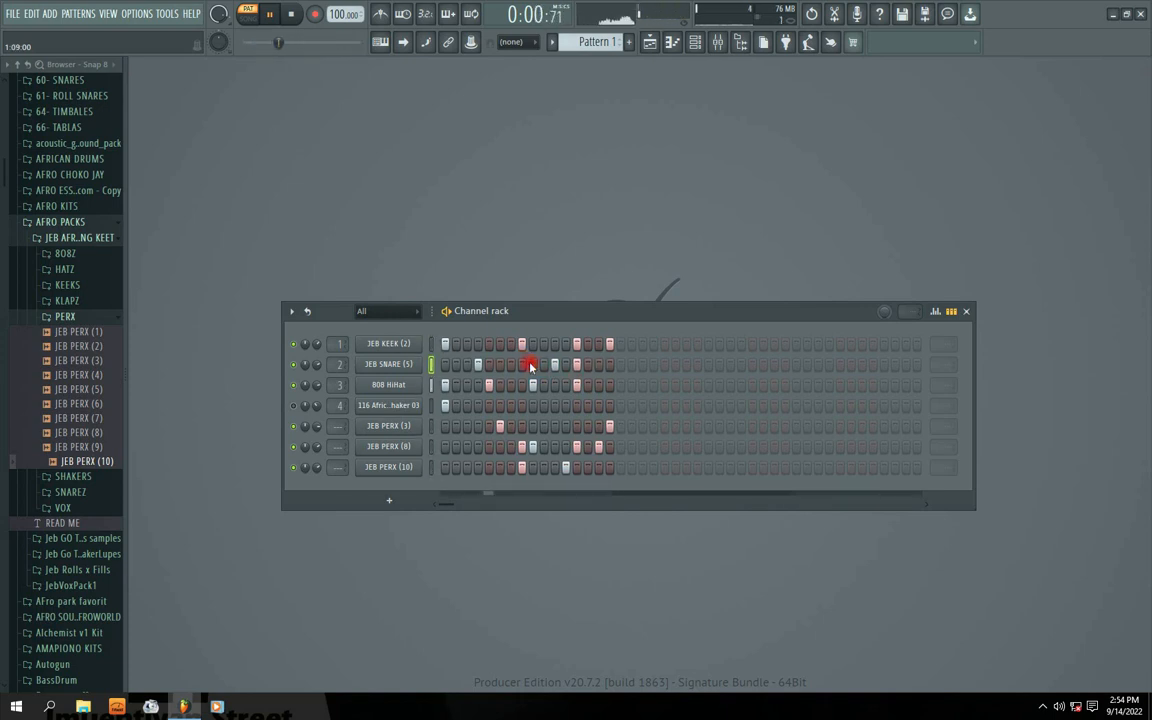
{"action": "left_click", "coordinate": [580, 366]}
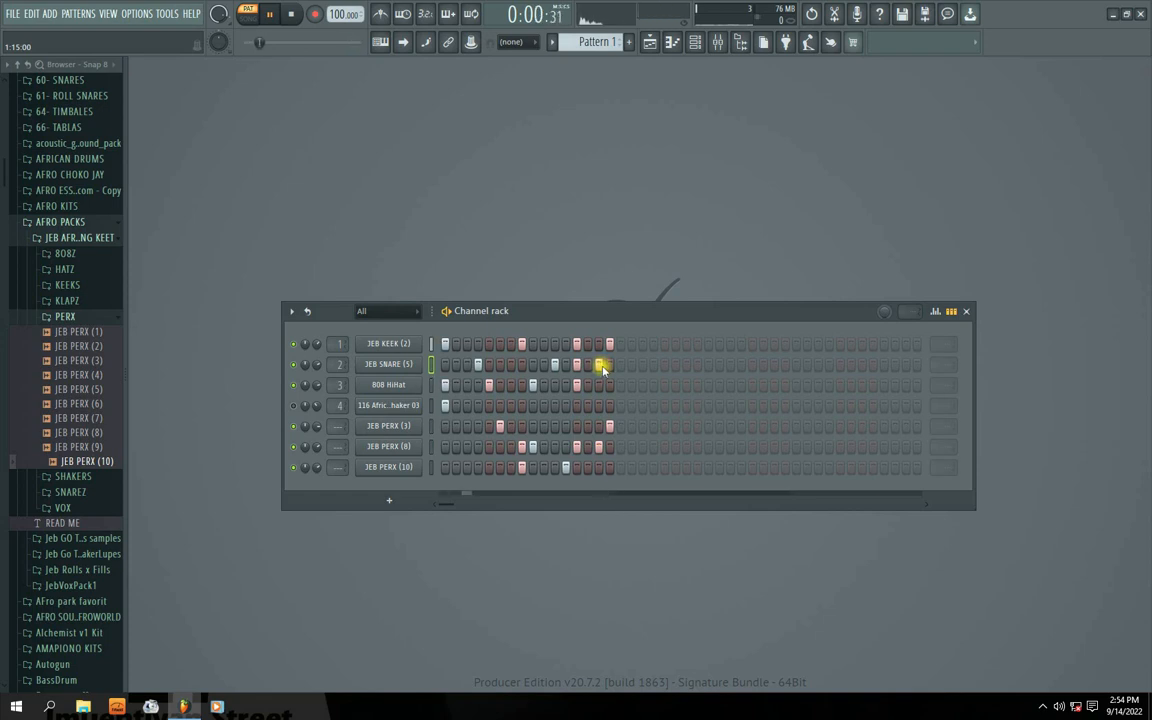
{"action": "left_click", "coordinate": [579, 366]}
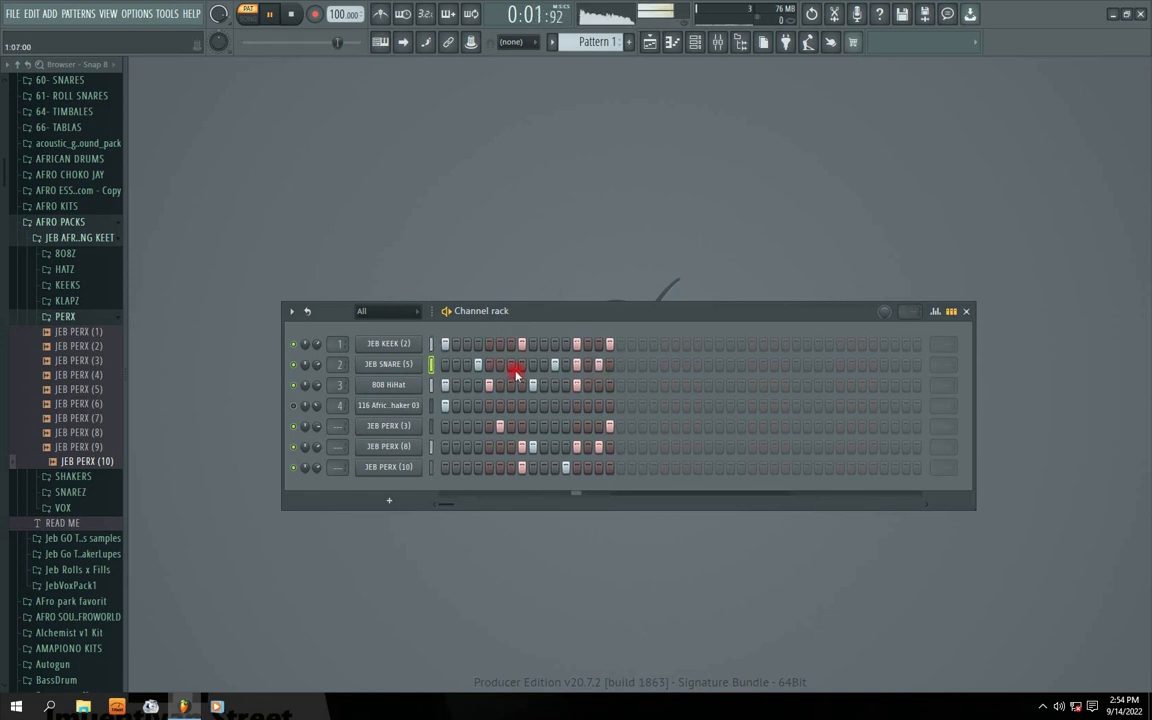
Unmute the shaker channel, set its volume to 22% against the playing loop, and stop playback.
{"action": "left_click", "coordinate": [318, 408]}
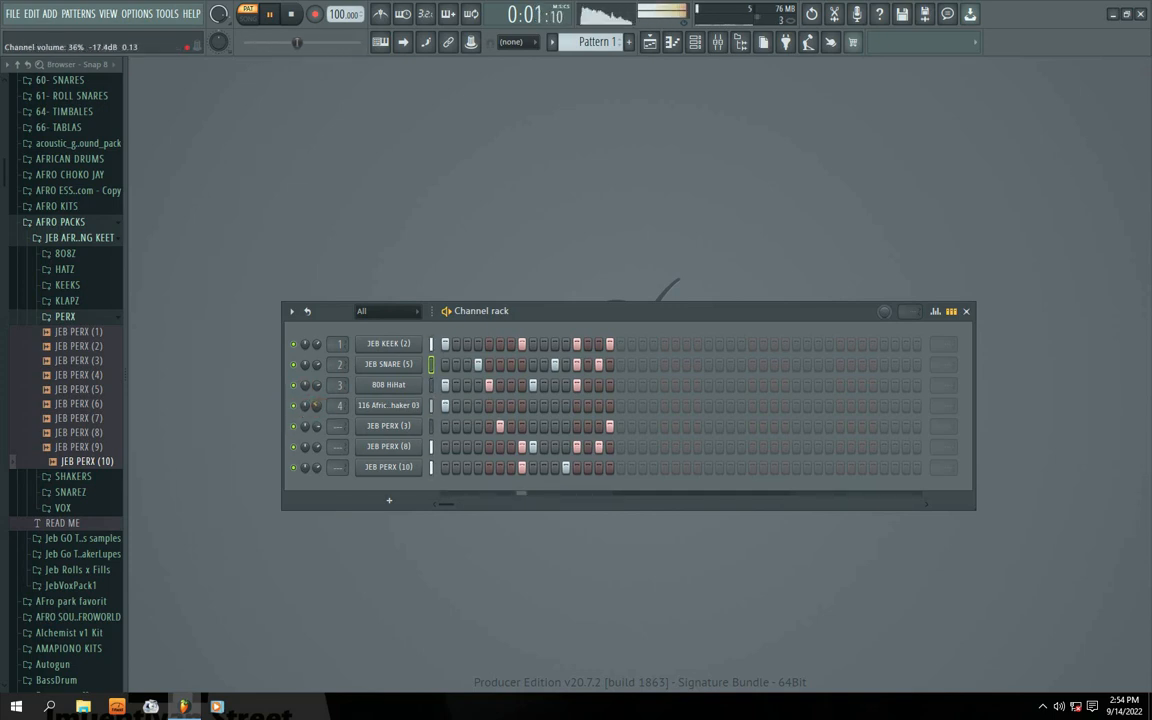
{"action": "left_click_drag", "start_coordinate": [318, 409], "coordinate": [320, 407]}
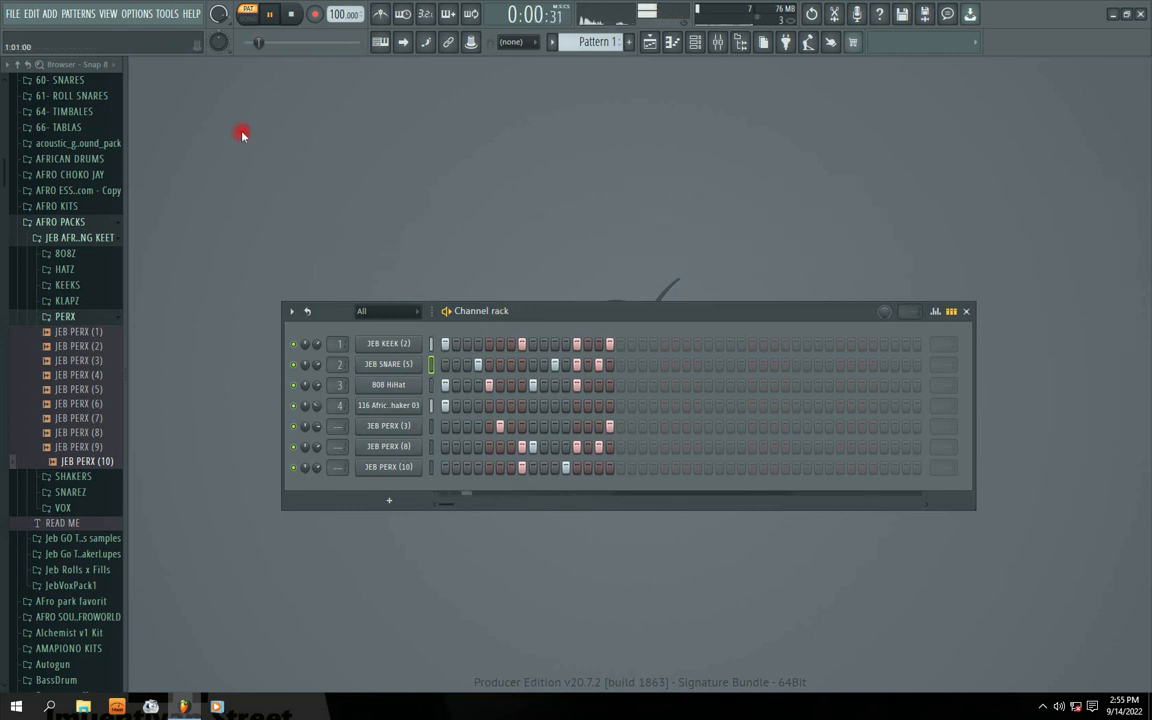
{"action": "key", "text": "space"}
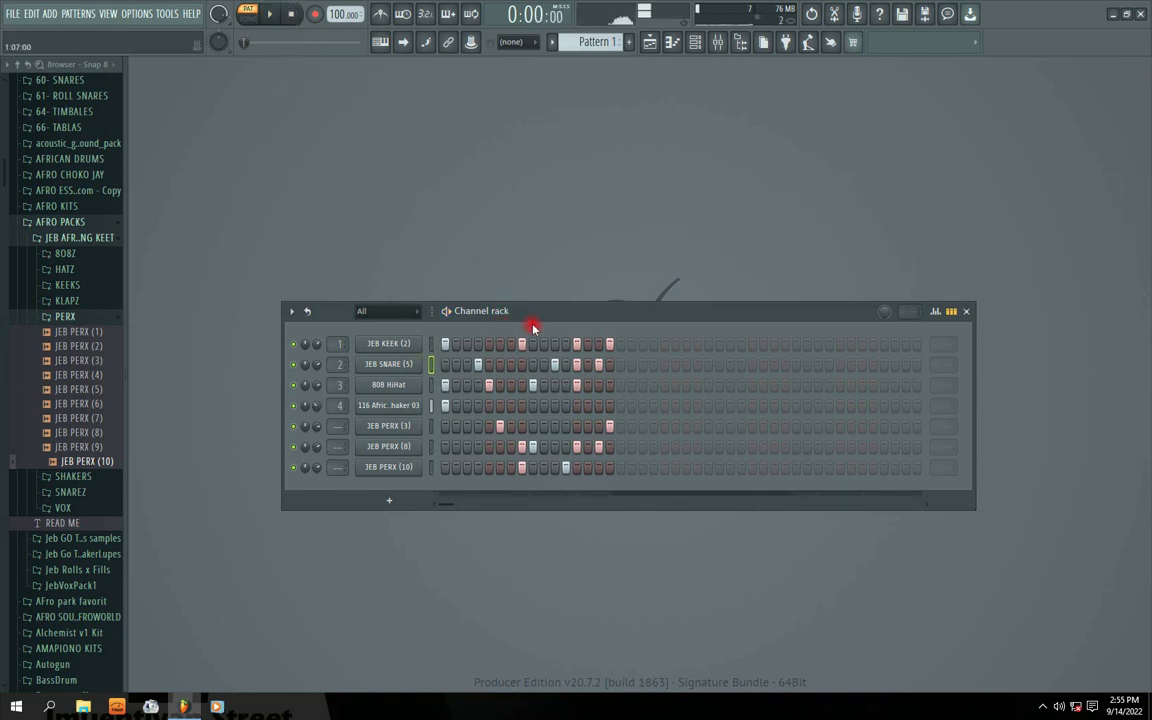
Add shaker hits on steps 7 and 14 and play the loop.
{"action": "mouse_move", "coordinate": [550, 317]}
{"action": "left_mouse_down"}
{"action": "mouse_move", "coordinate": [532, 313]}
{"action": "mouse_move", "coordinate": [520, 284]}
{"action": "mouse_move", "coordinate": [528, 318]}
{"action": "left_mouse_up"}
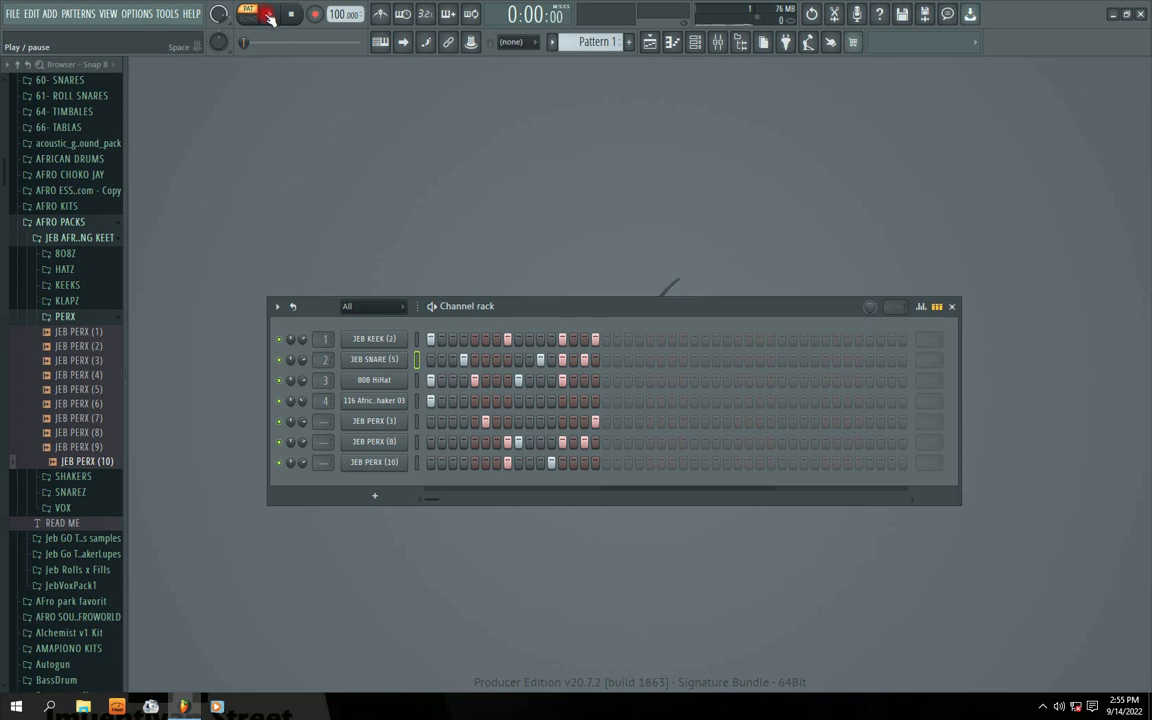
{"action": "left_click_drag", "start_coordinate": [514, 303], "coordinate": [521, 294]}
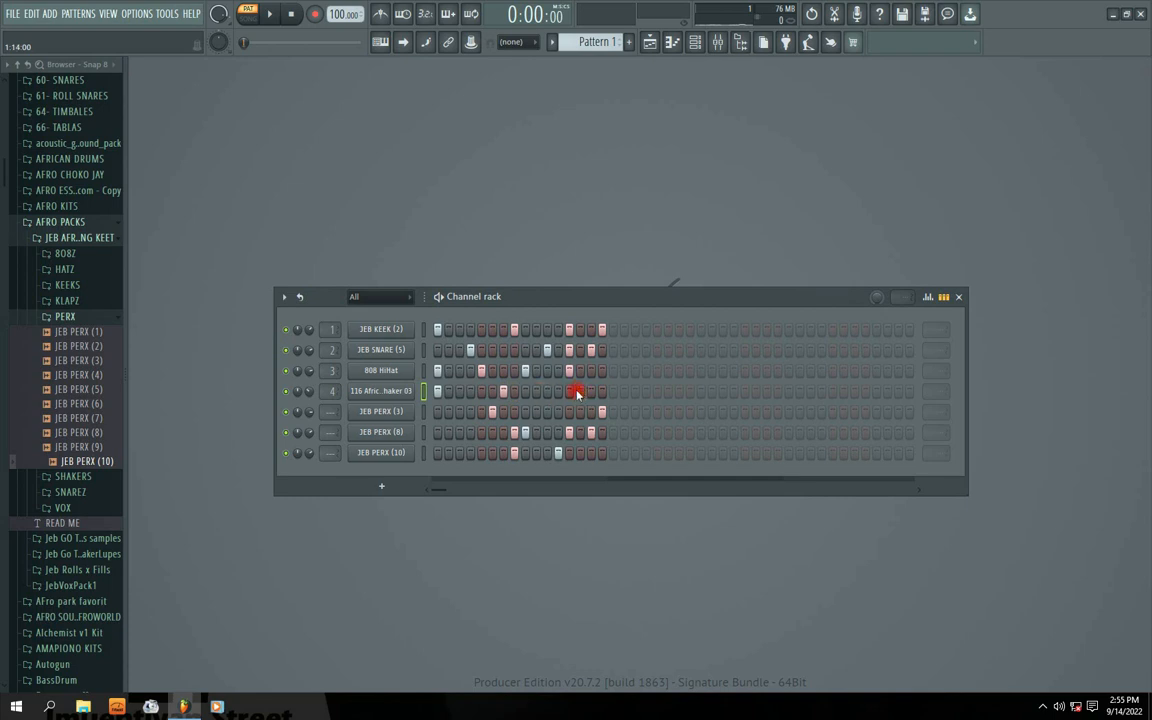
{"action": "left_click", "coordinate": [270, 16]}
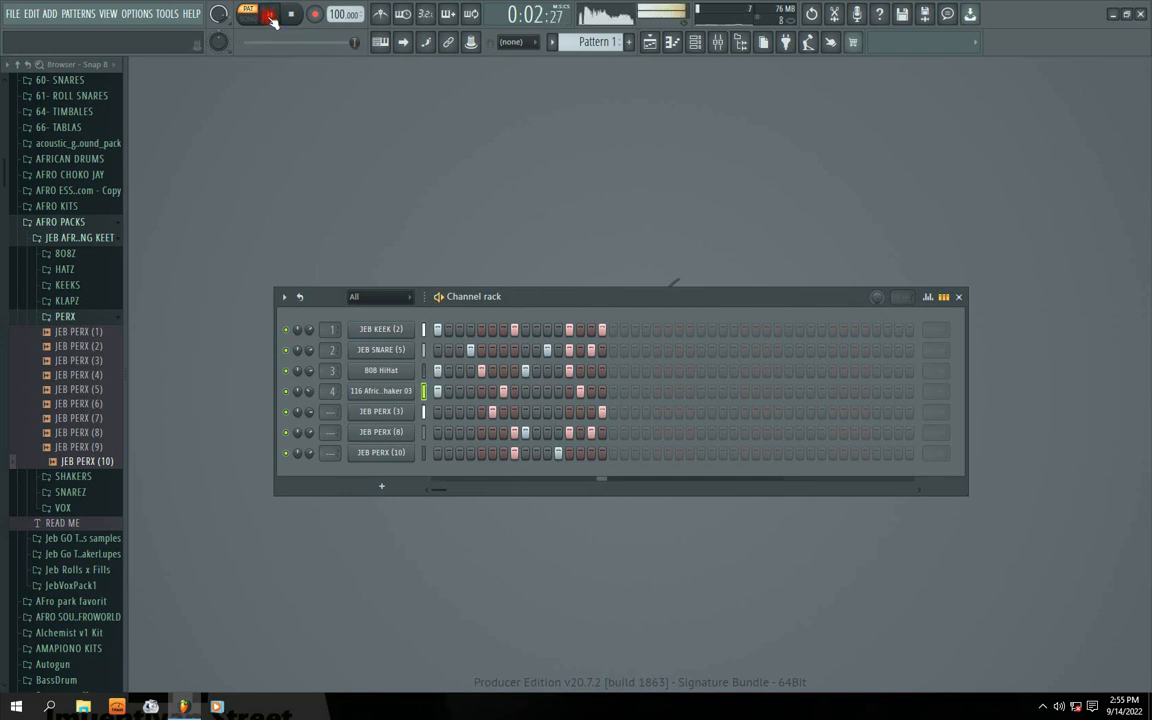
Listen to the full loop with all channels active, restart it to check the balance again, and stop playback.
{"action": "left_click_drag", "start_coordinate": [556, 298], "coordinate": [554, 287]}
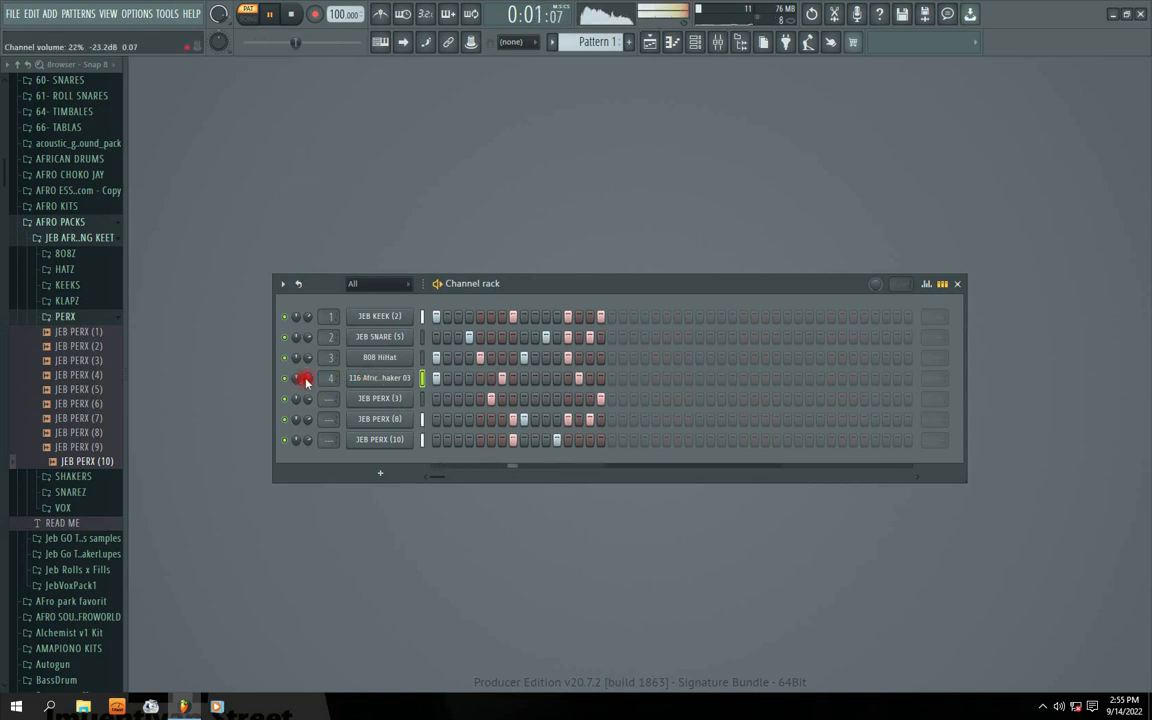
{"action": "left_click_drag", "start_coordinate": [530, 288], "coordinate": [527, 268]}
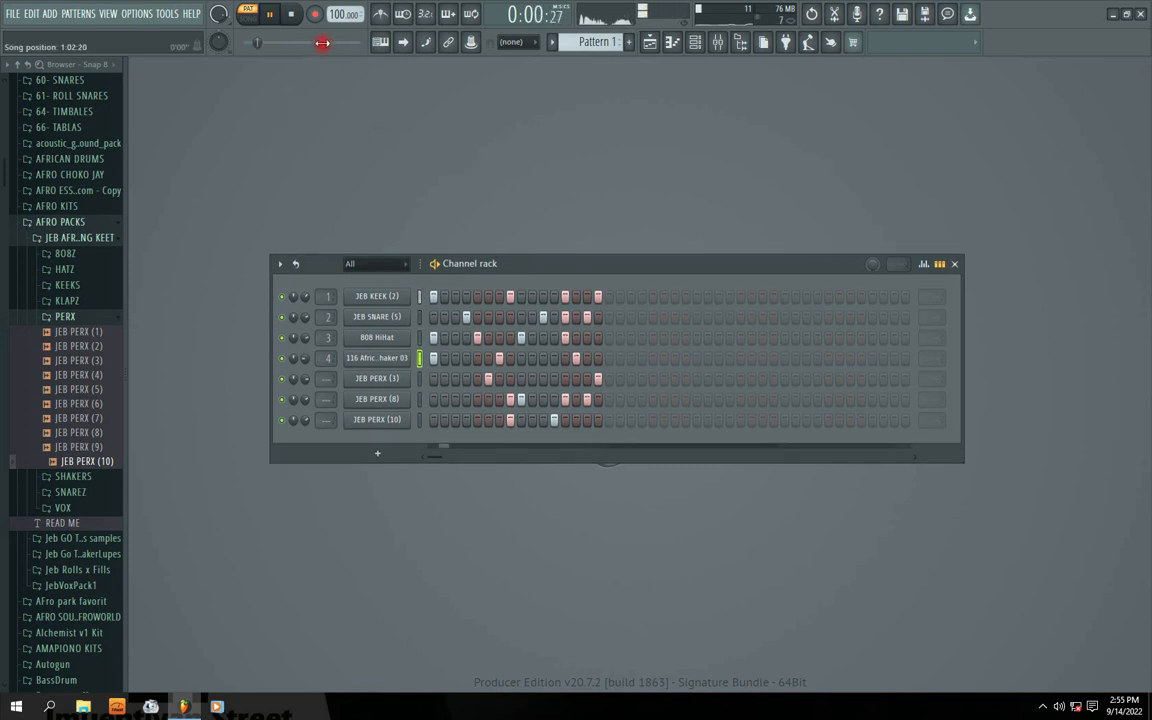
{"action": "key", "text": "space"}
{"action": "mouse_move", "coordinate": [510, 268]}
{"action": "left_mouse_down"}
{"action": "mouse_move", "coordinate": [518, 285]}
{"action": "mouse_move", "coordinate": [506, 270]}
{"action": "left_mouse_up"}
{"action": "left_click", "coordinate": [269, 14]}
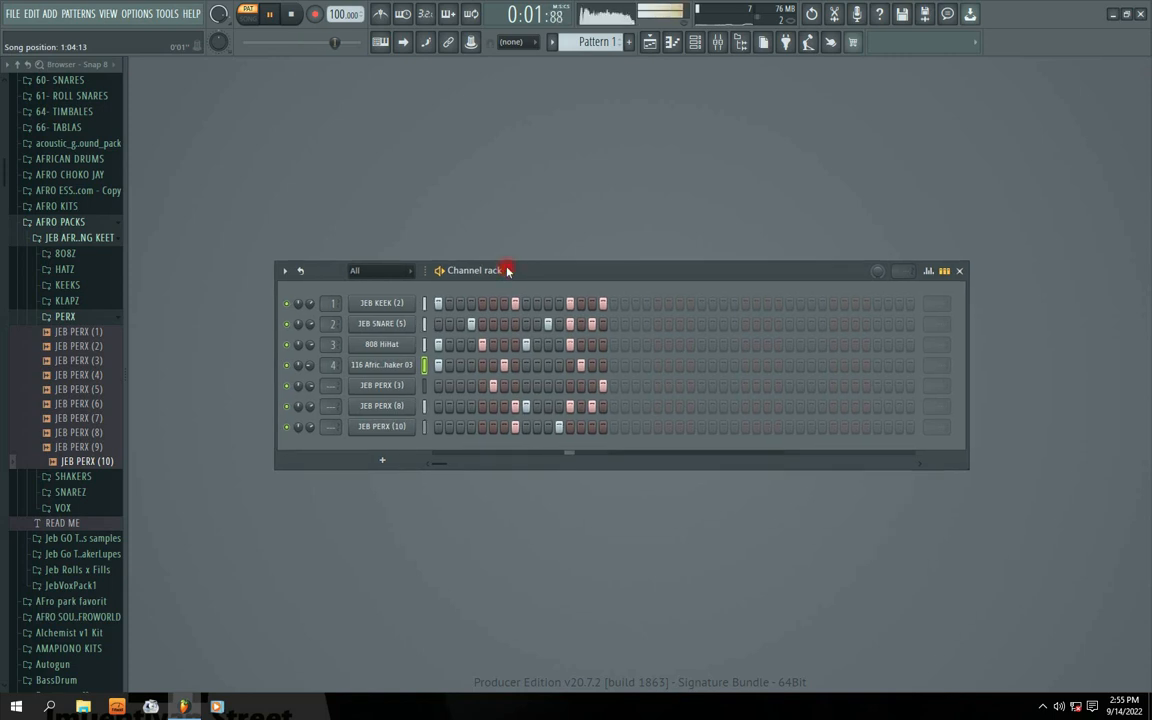
{"action": "left_click", "coordinate": [1044, 708]}
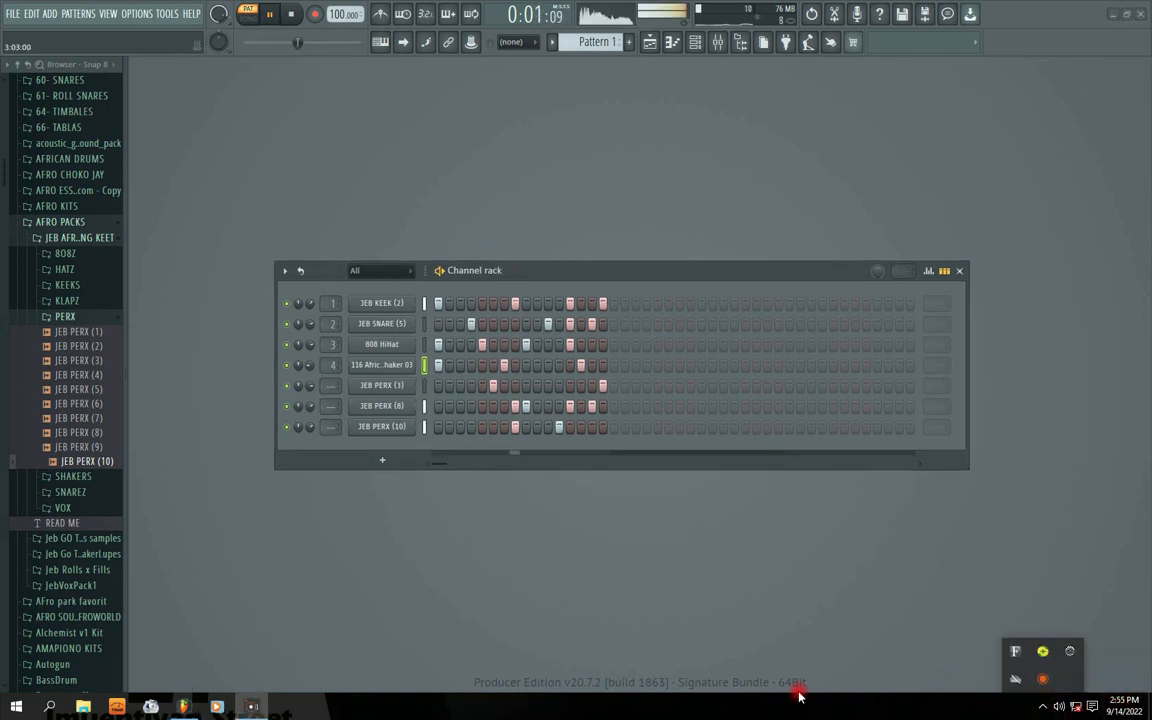
{"action": "left_click_drag", "start_coordinate": [487, 277], "coordinate": [500, 286]}
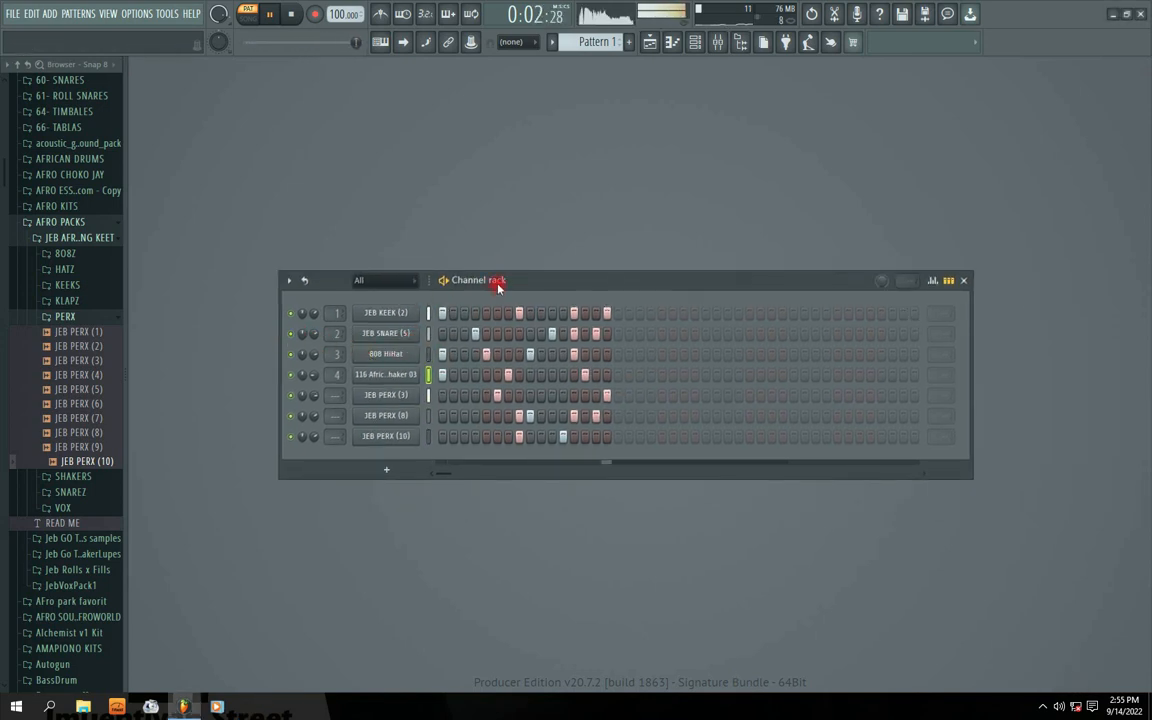
{"action": "left_click_drag", "start_coordinate": [463, 278], "coordinate": [459, 288]}
{"action": "key", "text": "space"}
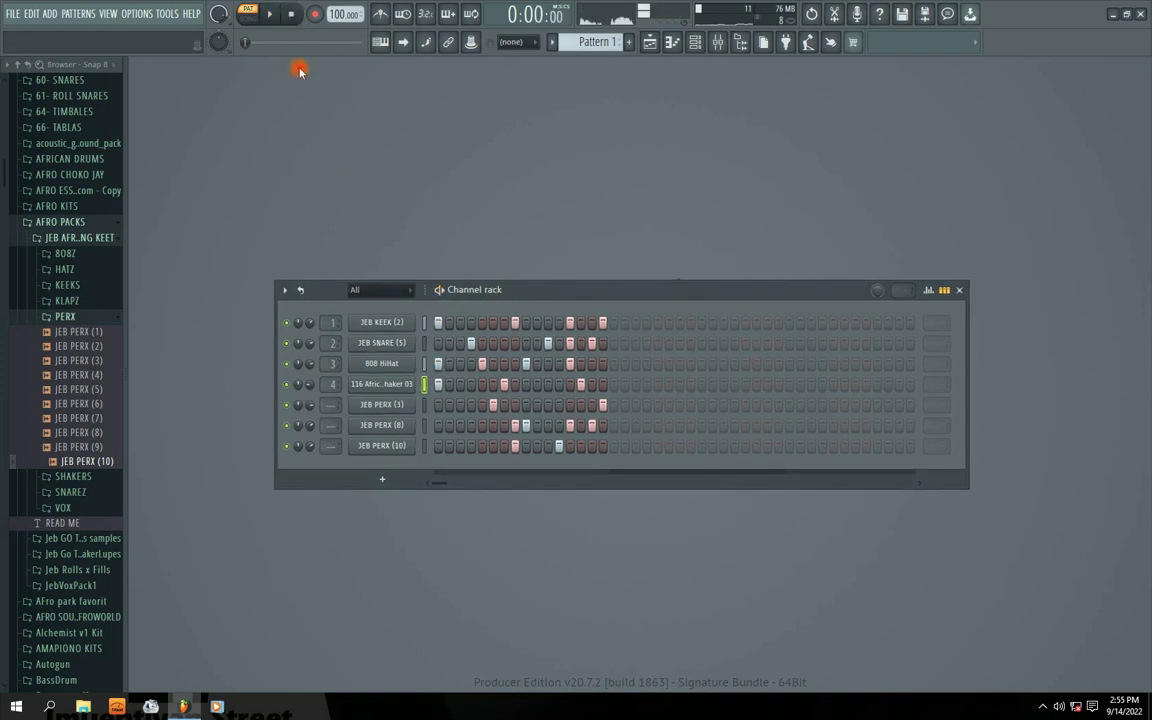
Solo the JEB SNARE (5) channel, change its hits to steps 3, 6, 11 and 15 in the loop, and stop playback.
{"action": "right_click", "coordinate": [289, 344]}
{"action": "left_click", "coordinate": [310, 353]}
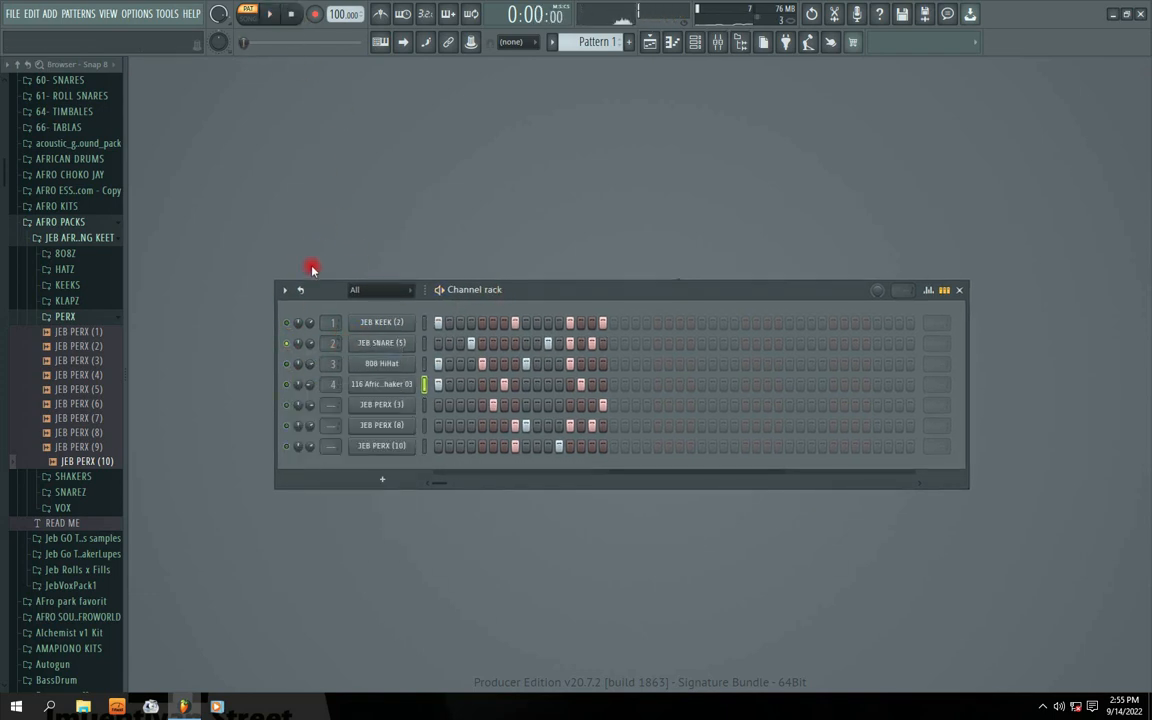
{"action": "key", "text": "space"}
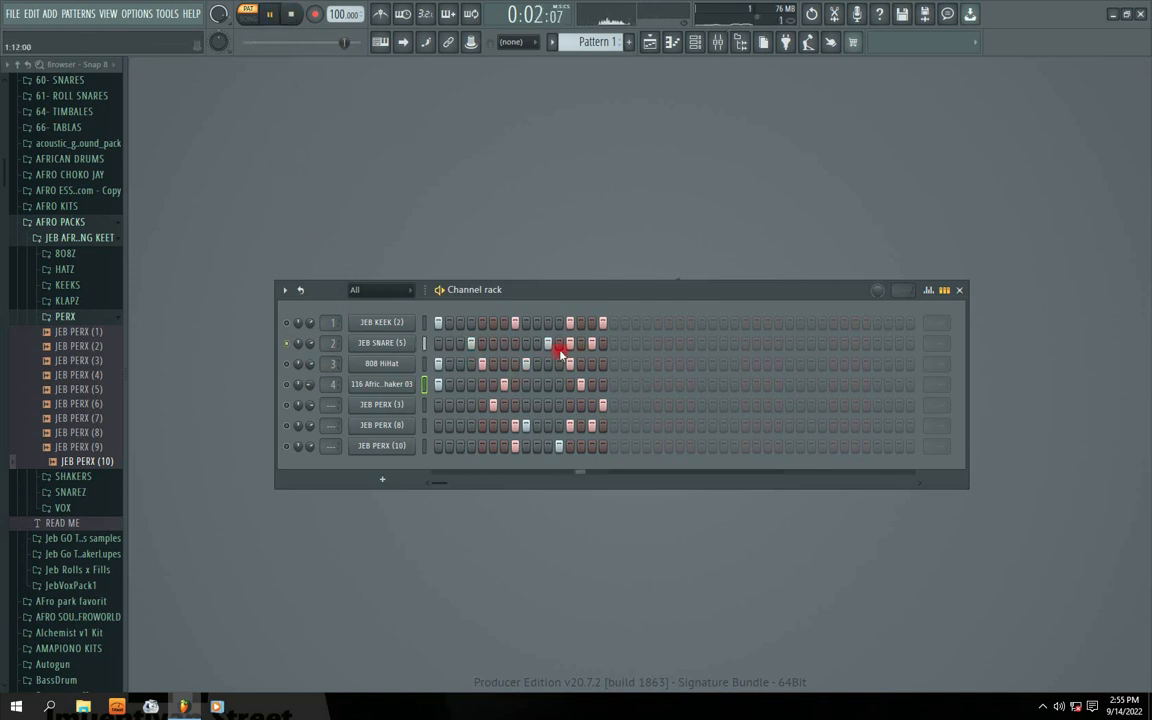
{"action": "left_click", "coordinate": [492, 346]}
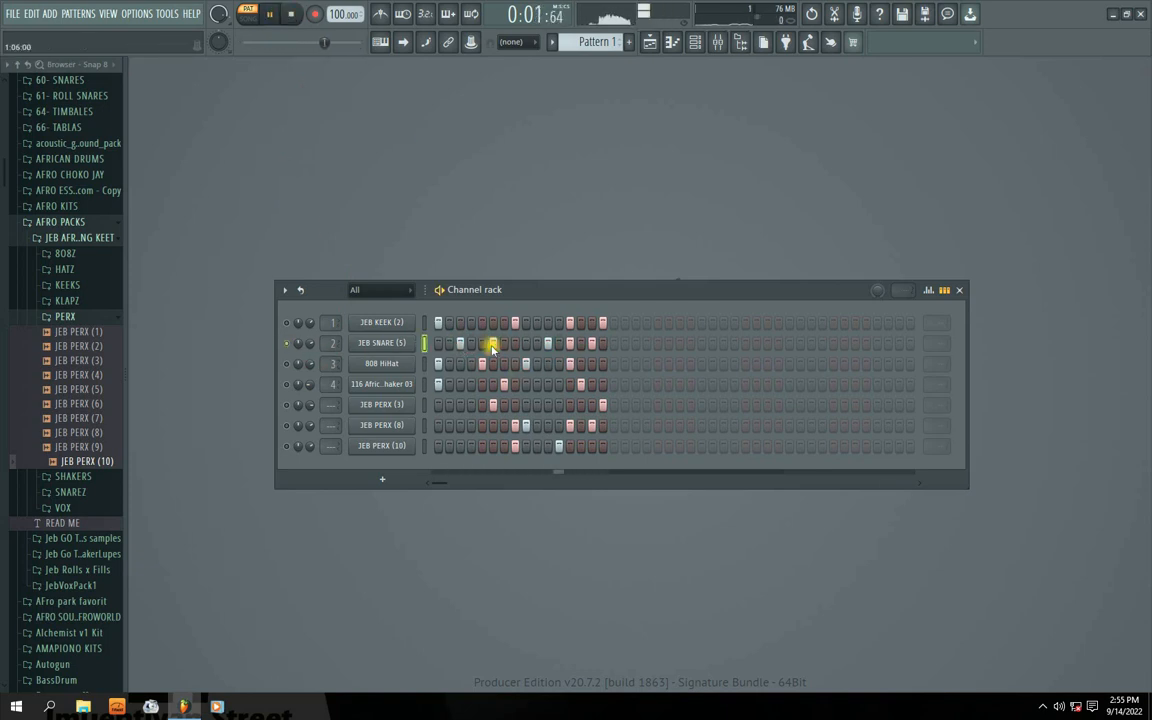
{"action": "left_click", "coordinate": [549, 344]}
{"action": "left_click", "coordinate": [571, 344]}
{"action": "left_click", "coordinate": [594, 344]}
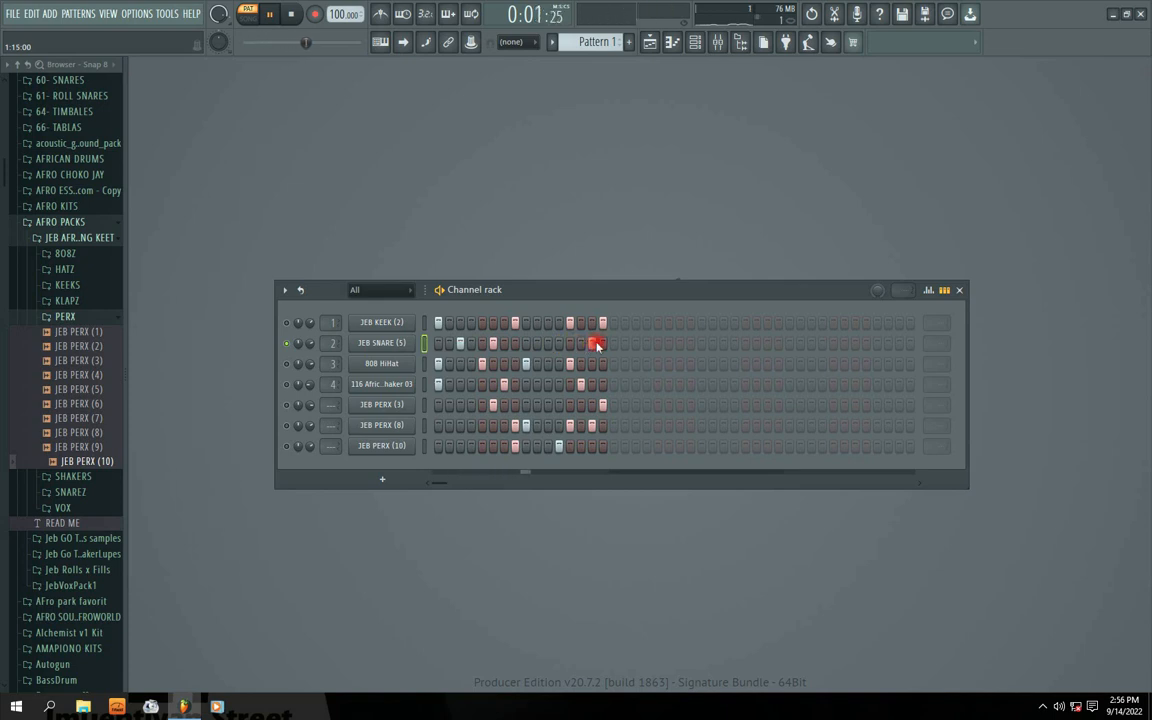
{"action": "left_click", "coordinate": [549, 344]}
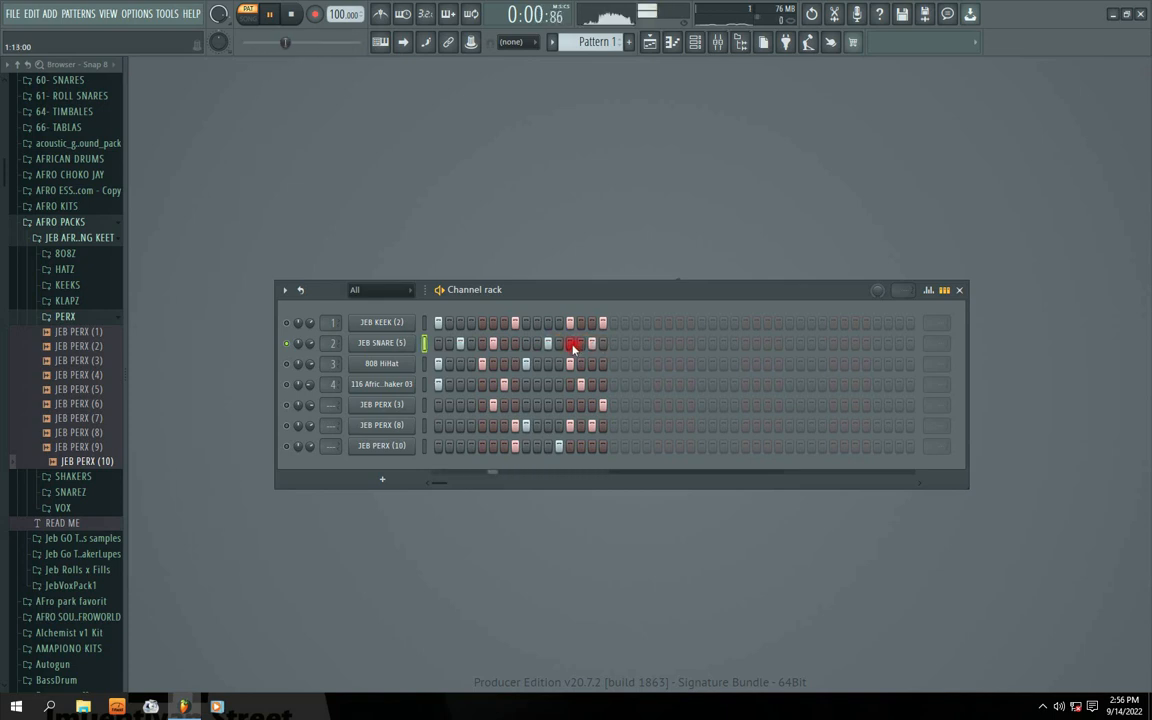
{"action": "left_click_drag", "start_coordinate": [483, 295], "coordinate": [489, 297]}
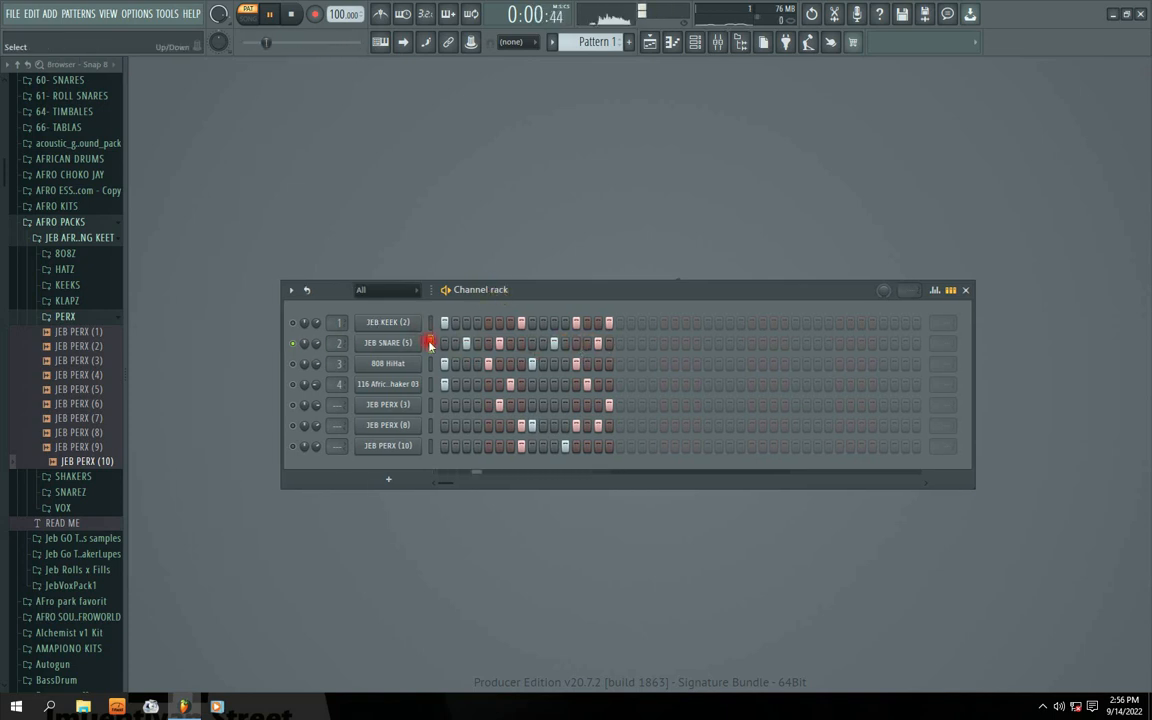
{"action": "key", "text": "space"}
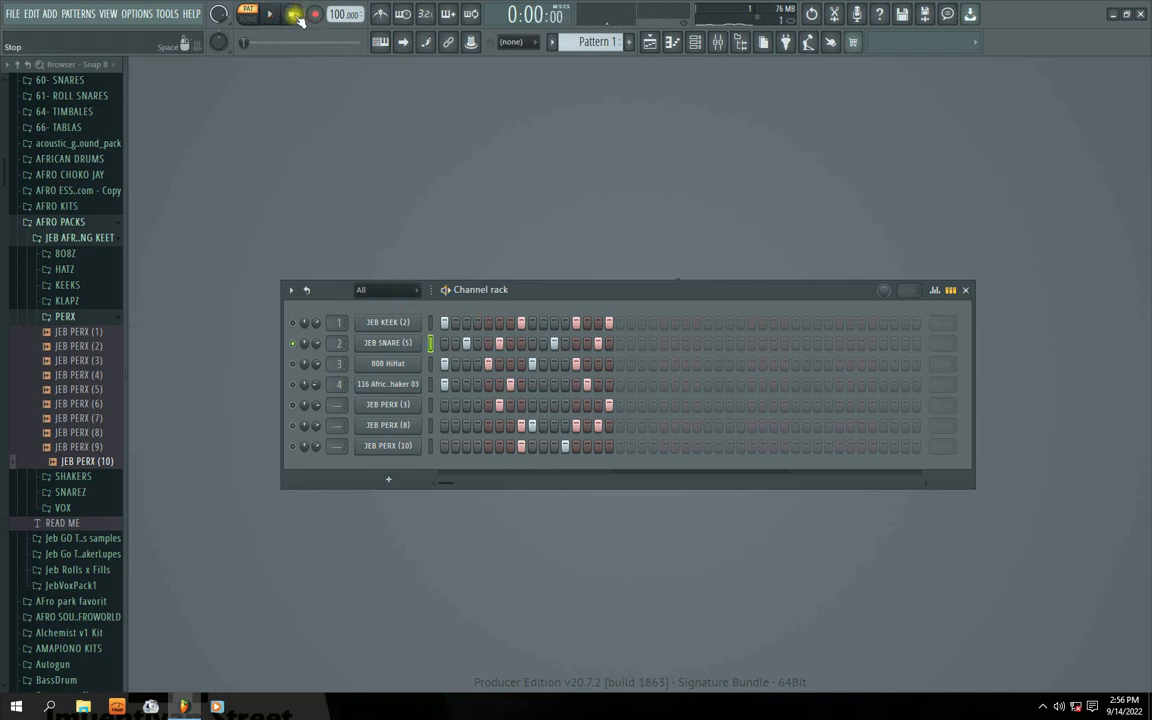
Unmute the 808 HiHat channel and place its hits on every second step from 1 to 15.
{"action": "left_click_drag", "start_coordinate": [516, 303], "coordinate": [520, 304]}
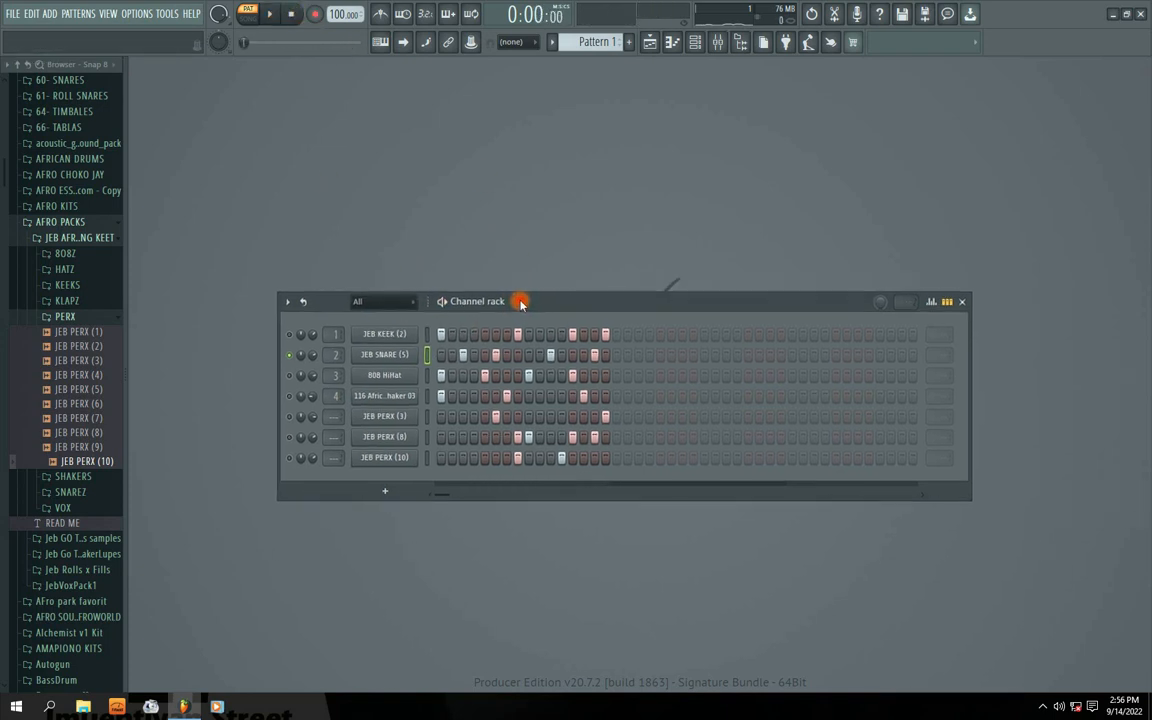
{"action": "left_click", "coordinate": [485, 375]}
{"action": "left_click", "coordinate": [291, 376]}
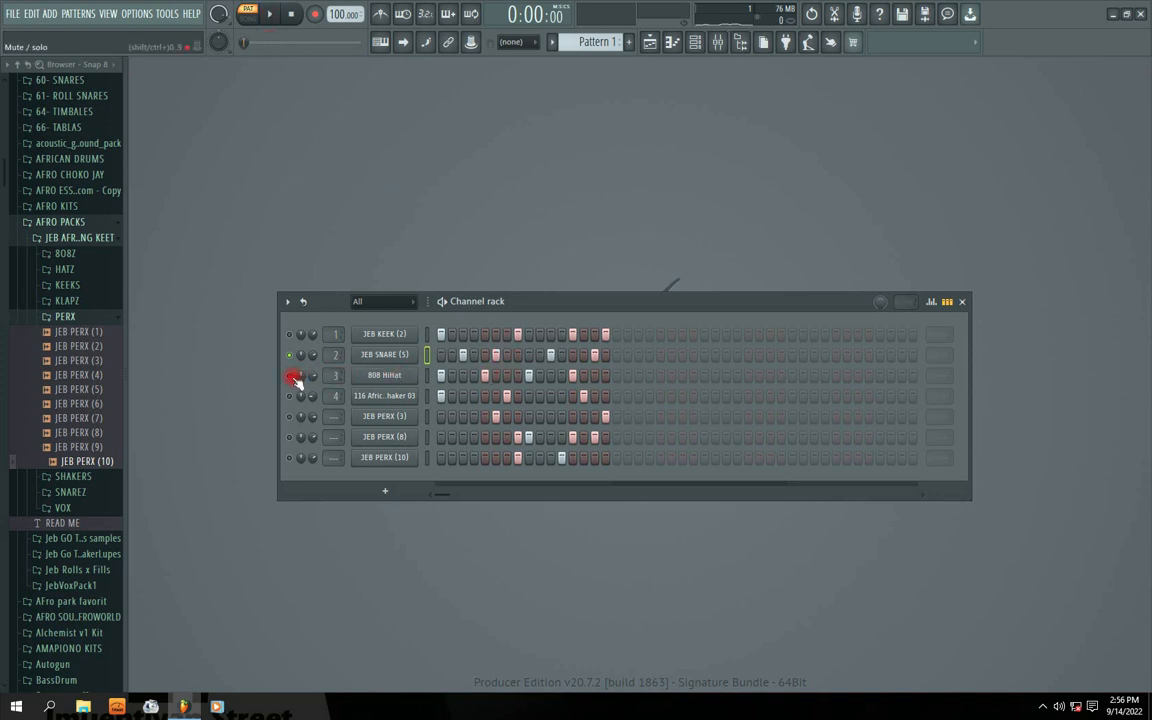
{"action": "left_click", "coordinate": [444, 376]}
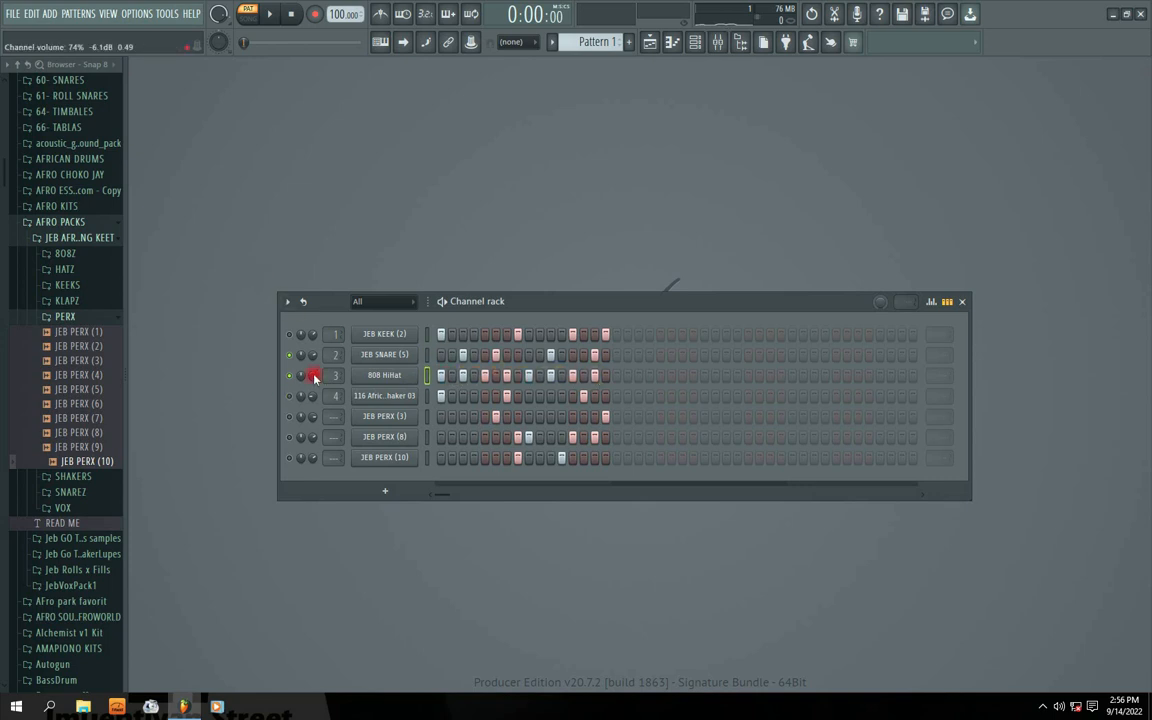
Unmute the African shaker and JEB KEEK (2) channels and play the loop with the snare and hi-hat.
{"action": "left_click_drag", "start_coordinate": [535, 306], "coordinate": [524, 304]}
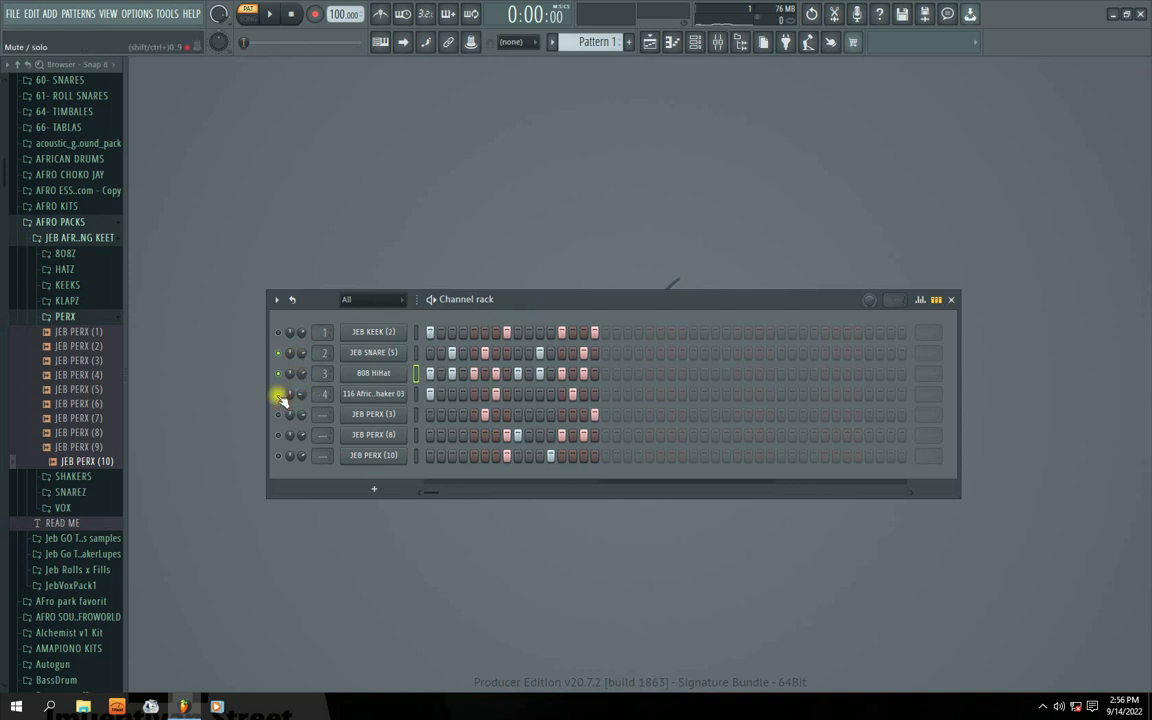
{"action": "left_click_drag", "start_coordinate": [481, 303], "coordinate": [506, 314]}
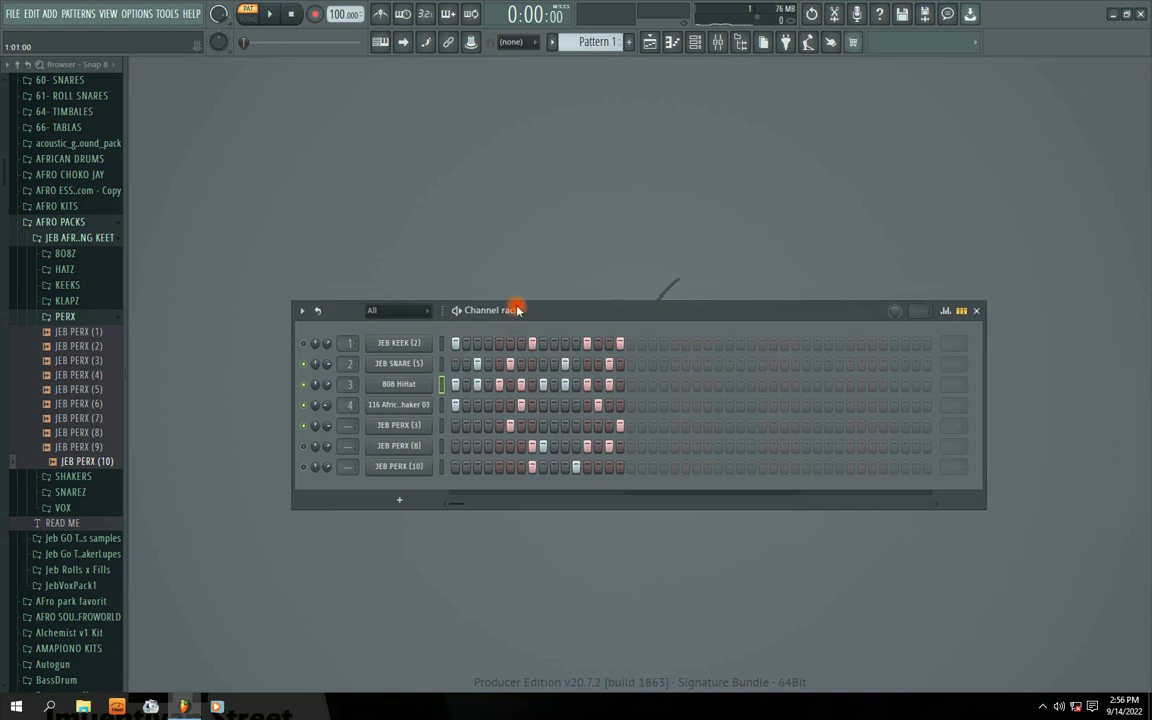
{"action": "left_click", "coordinate": [304, 467]}
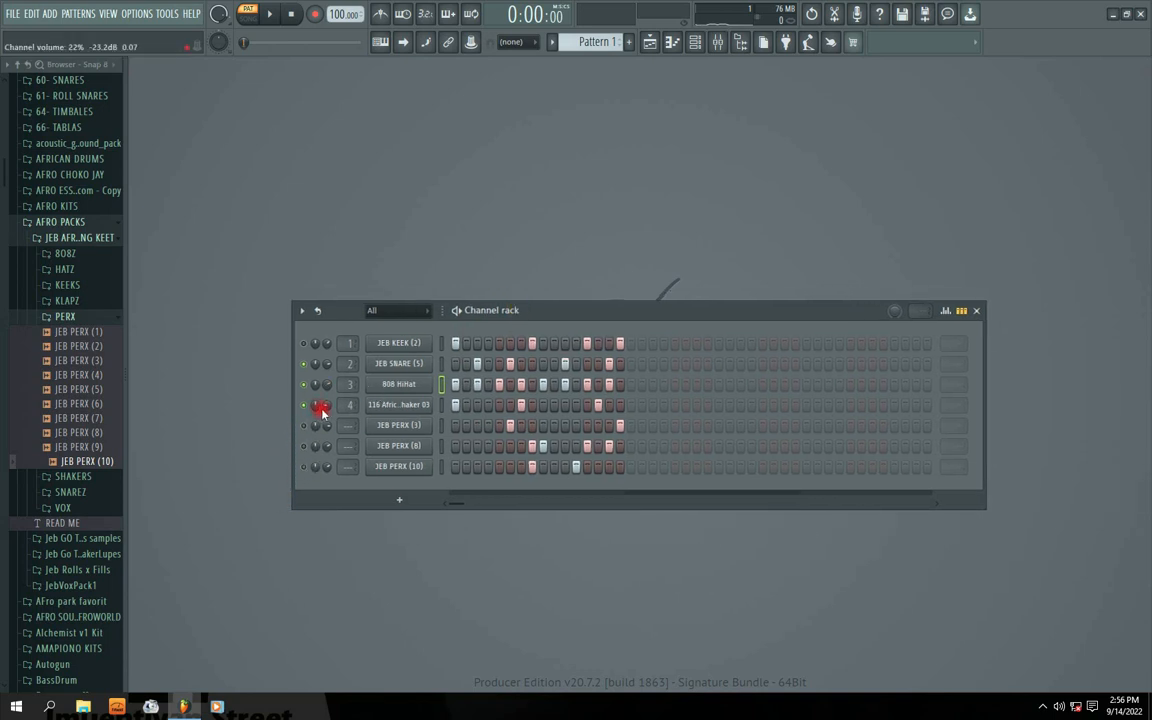
{"action": "key", "text": "space"}
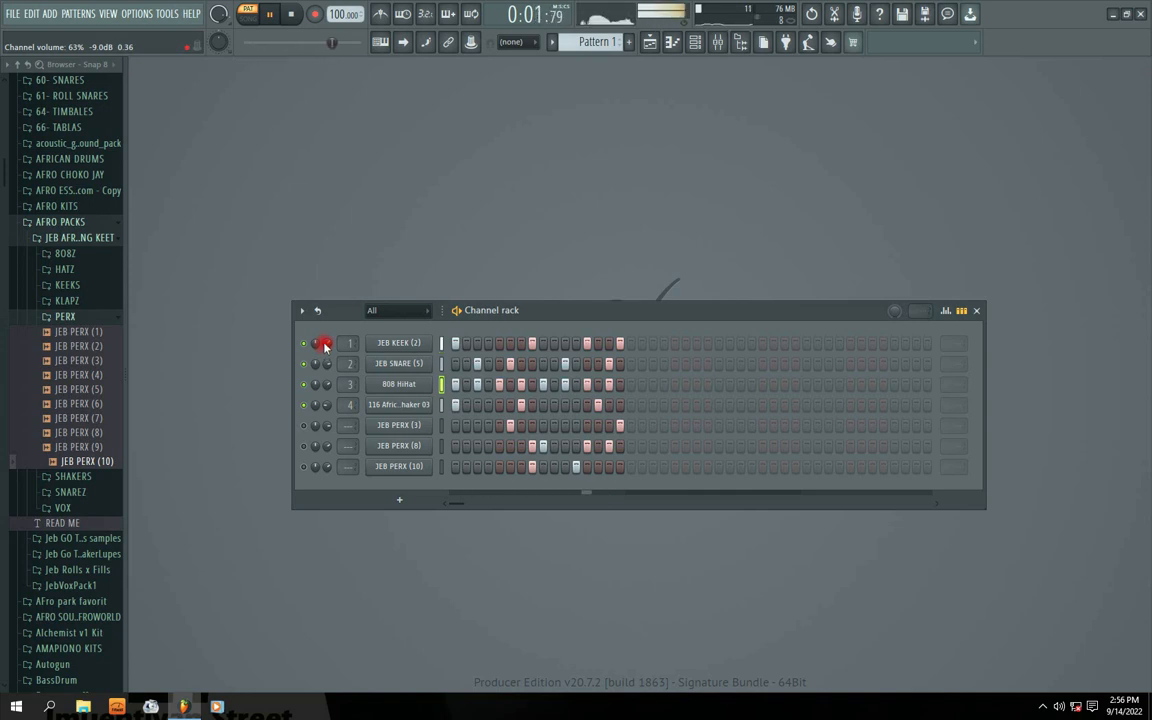
Remove the African shaker hits on steps 7 and 14 and set the shaker's channel volume to 38%.
{"action": "left_click_drag", "start_coordinate": [540, 309], "coordinate": [512, 295]}
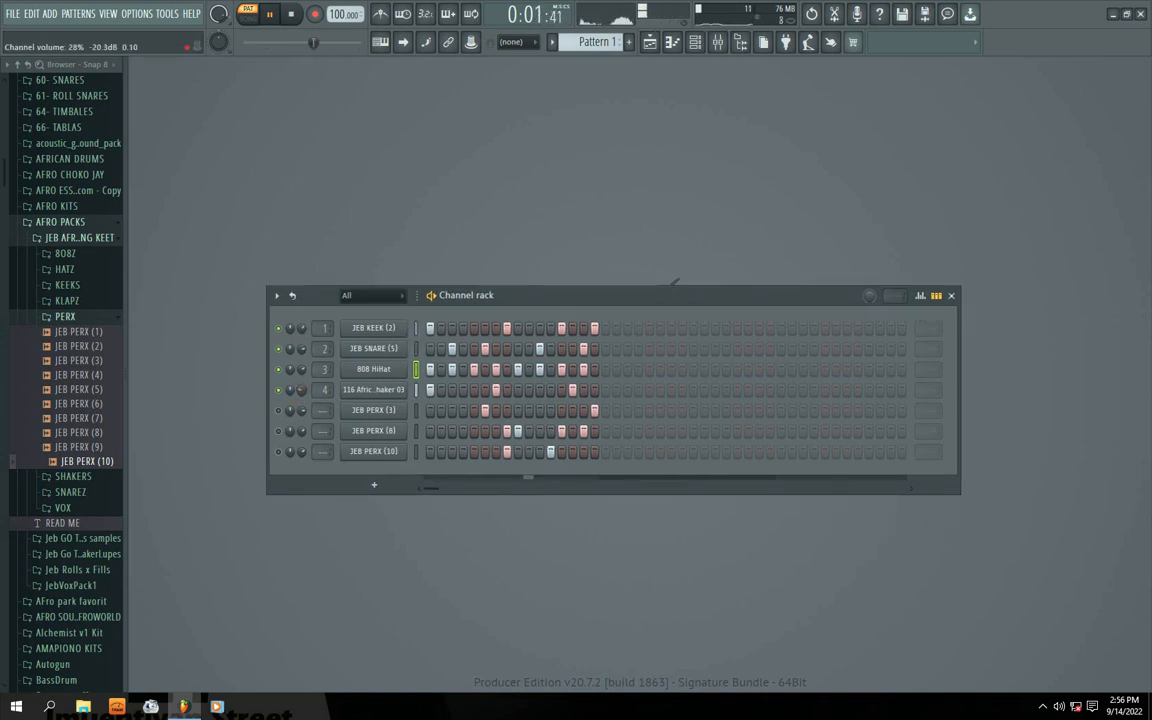
{"action": "left_click", "coordinate": [493, 393]}
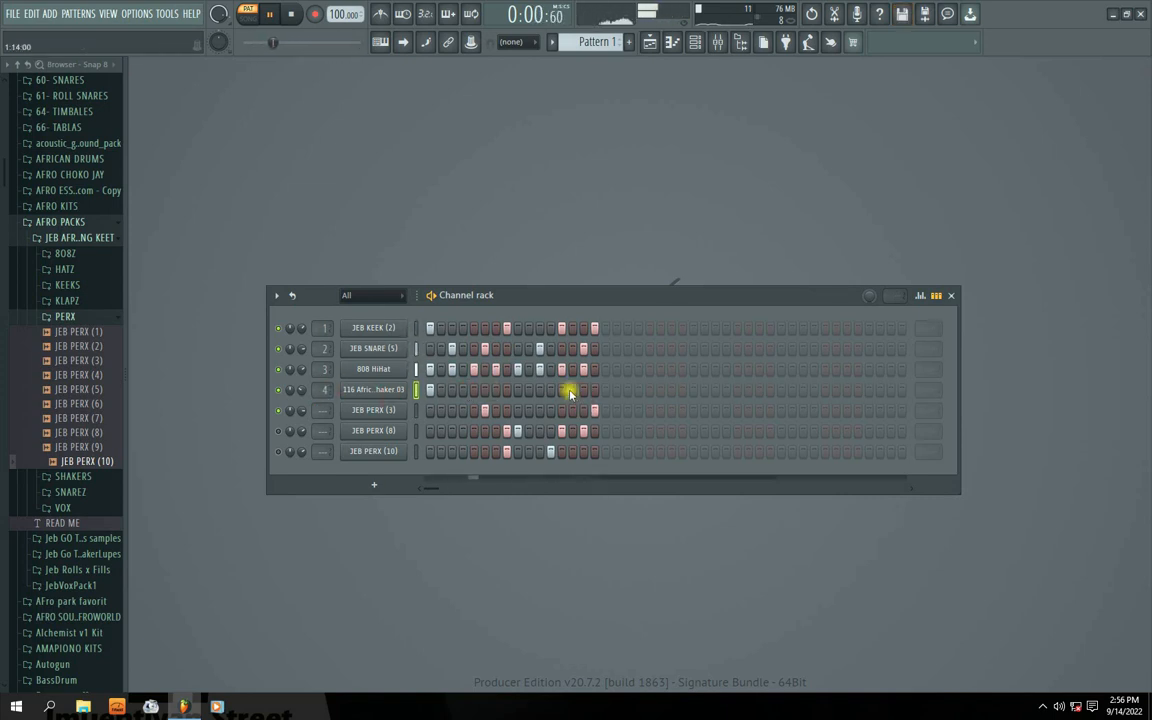
{"action": "left_click", "coordinate": [317, 395]}
{"action": "left_click_drag", "start_coordinate": [301, 390], "coordinate": [300, 392]}
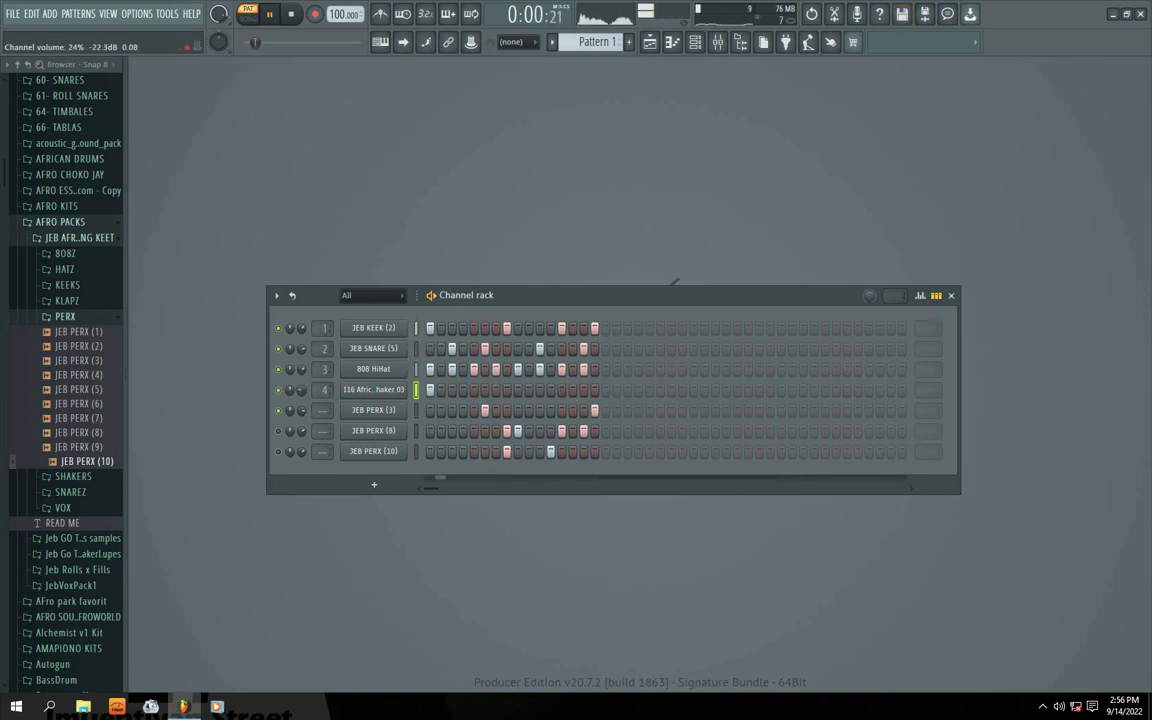
{"action": "left_click_drag", "start_coordinate": [300, 392], "coordinate": [302, 394]}
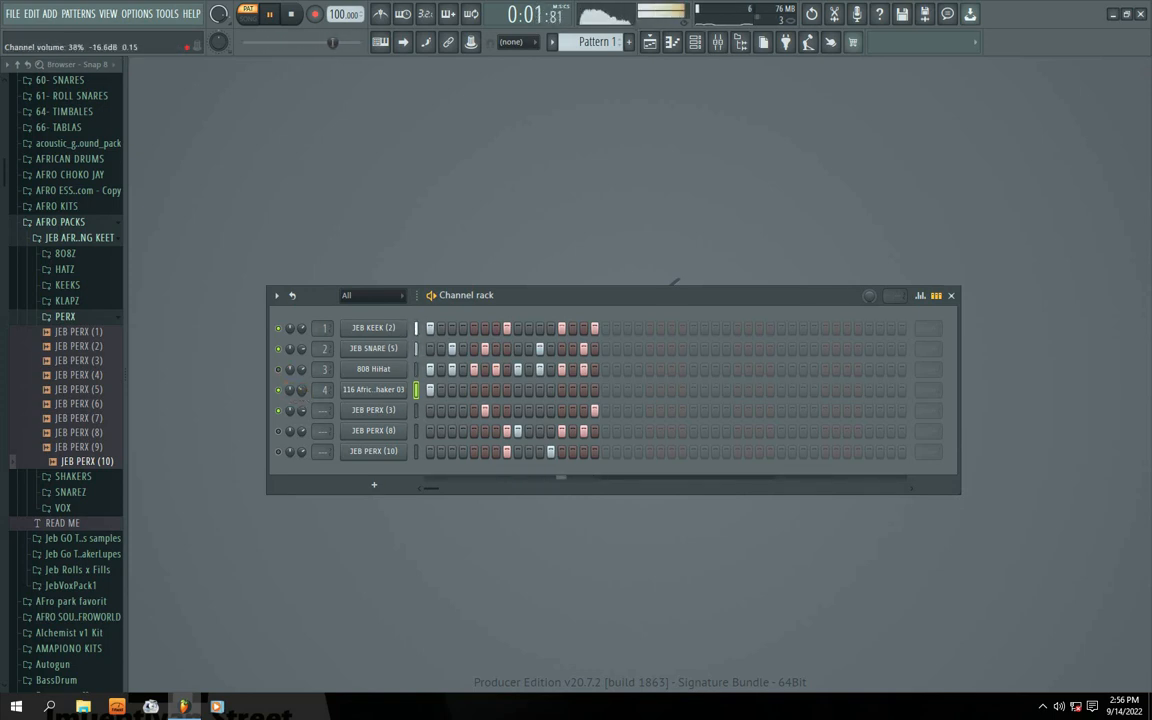
Restart the loop with the 808 HiHat muted and set the African shaker's volume to 40%.
{"action": "left_click_drag", "start_coordinate": [521, 306], "coordinate": [520, 304]}
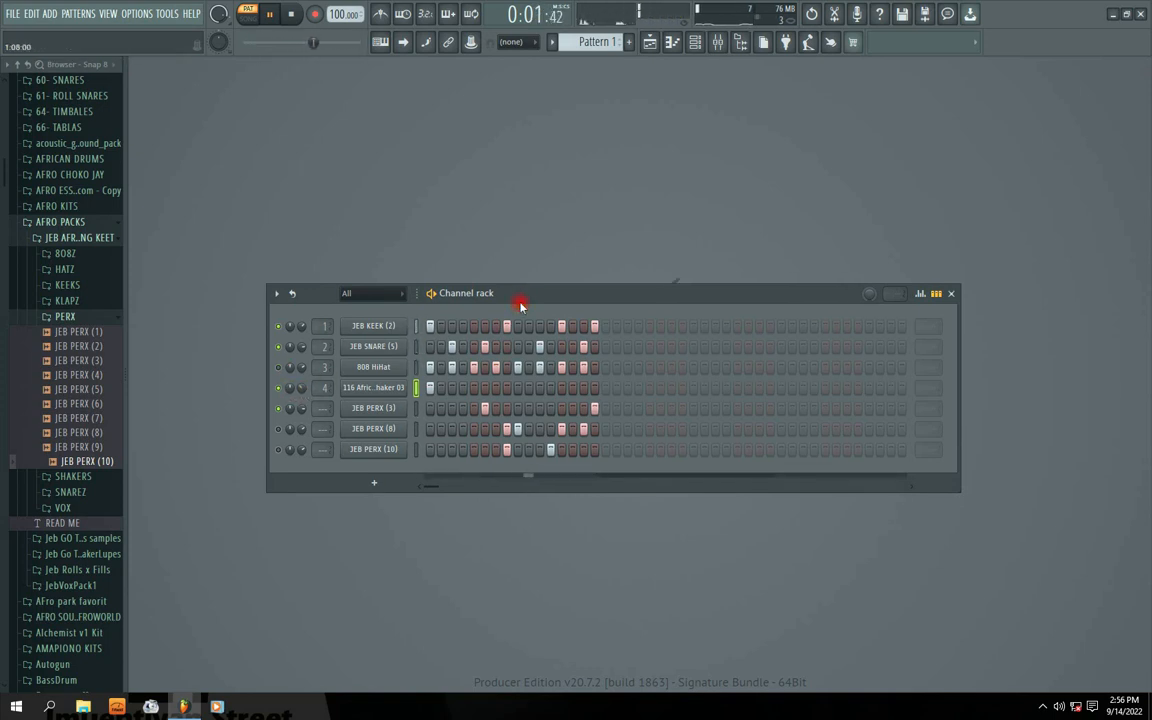
{"action": "left_click", "coordinate": [269, 14]}
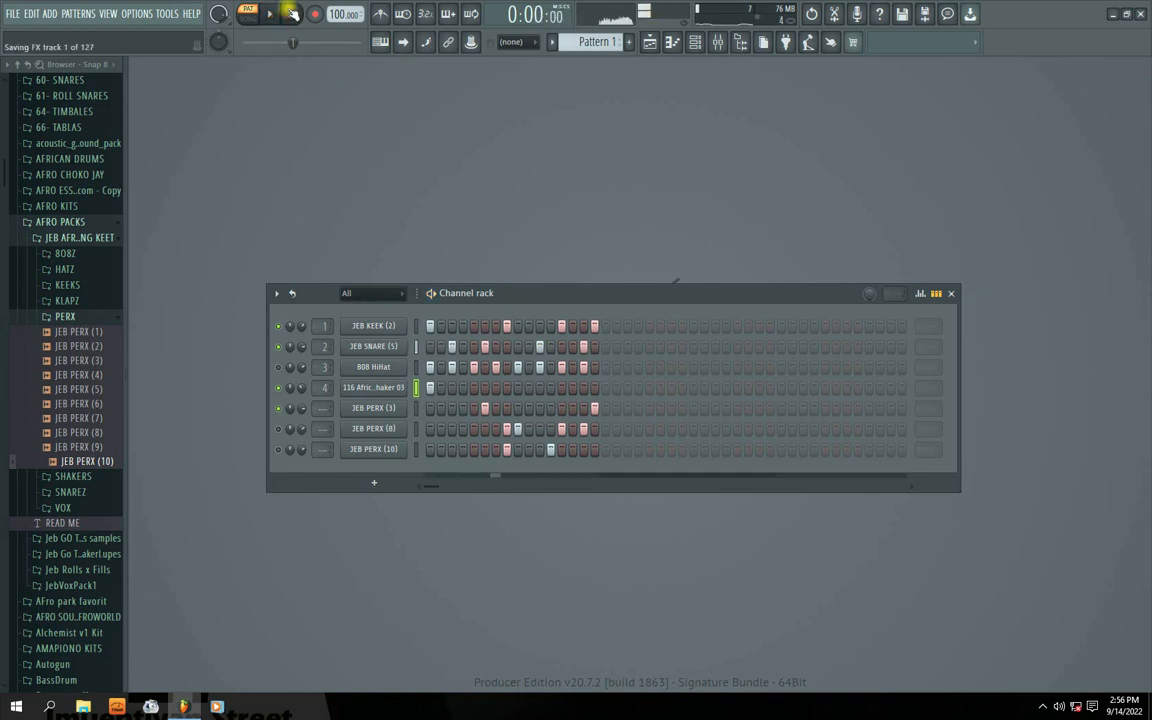
{"action": "left_click_drag", "start_coordinate": [547, 295], "coordinate": [559, 245]}
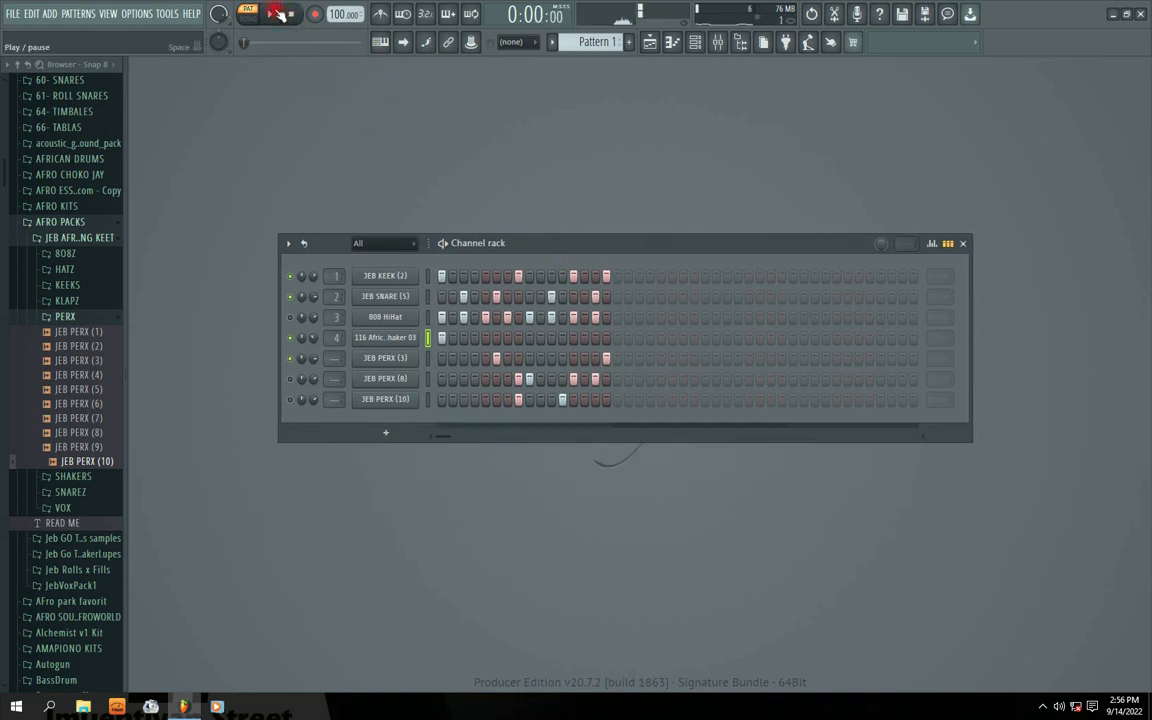
{"action": "left_click", "coordinate": [269, 14]}
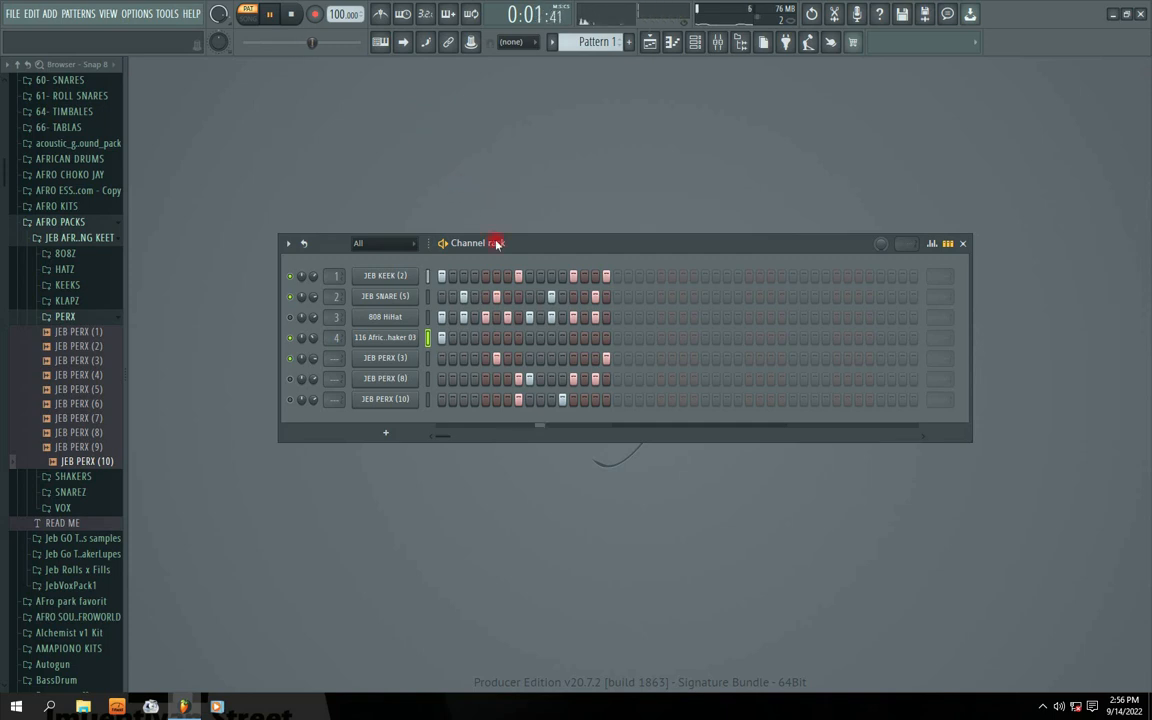
{"action": "left_click_drag", "start_coordinate": [508, 244], "coordinate": [494, 244]}
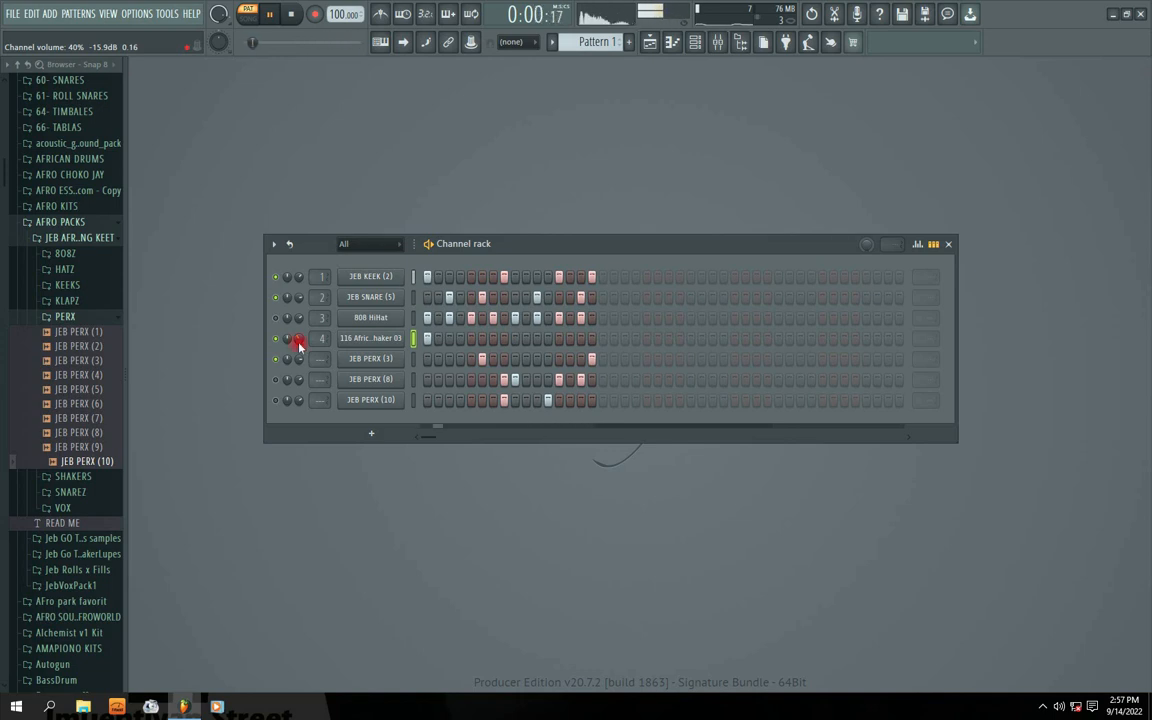
{"action": "left_click_drag", "start_coordinate": [514, 244], "coordinate": [516, 272]}
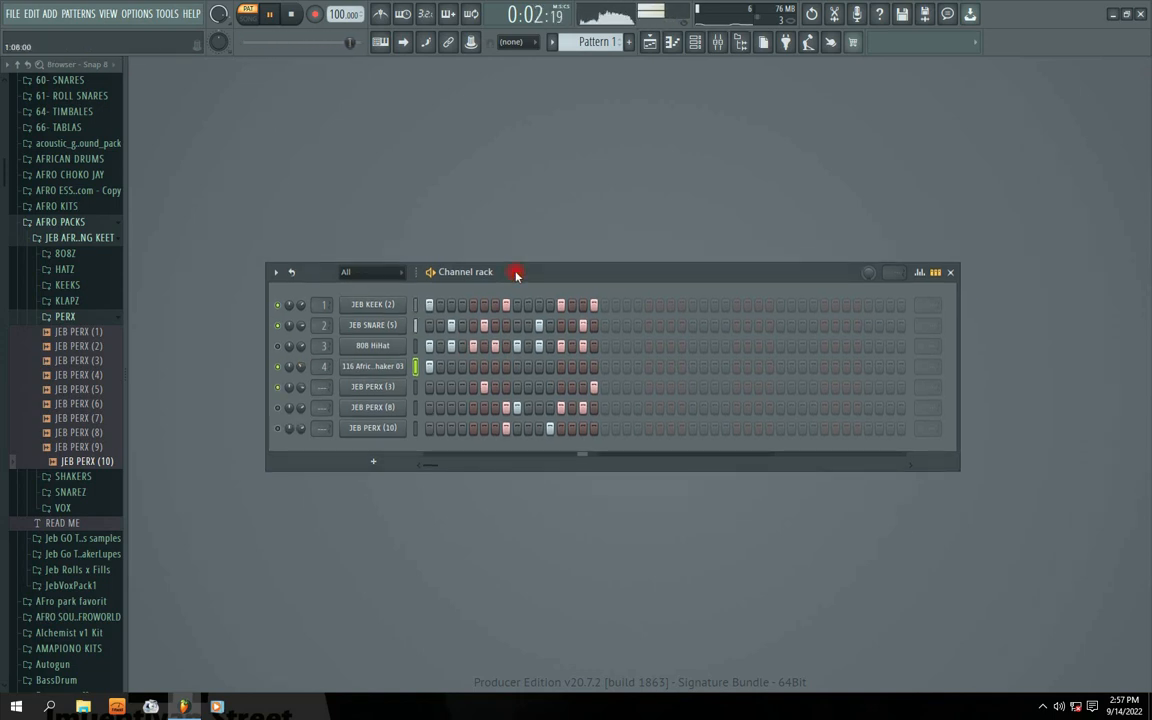
Unmute the 808 HiHat and all three JEB PERX channels, and mute the African shaker.
{"action": "left_click", "coordinate": [278, 408]}
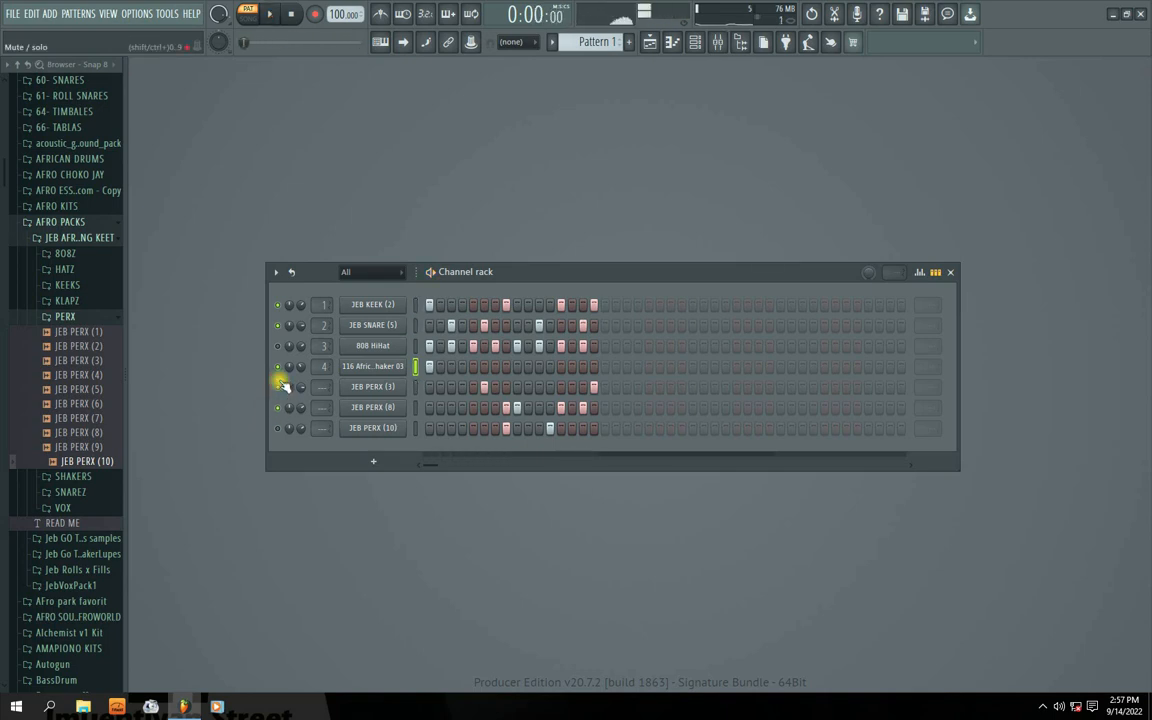
{"action": "left_click_drag", "start_coordinate": [280, 430], "coordinate": [272, 420]}
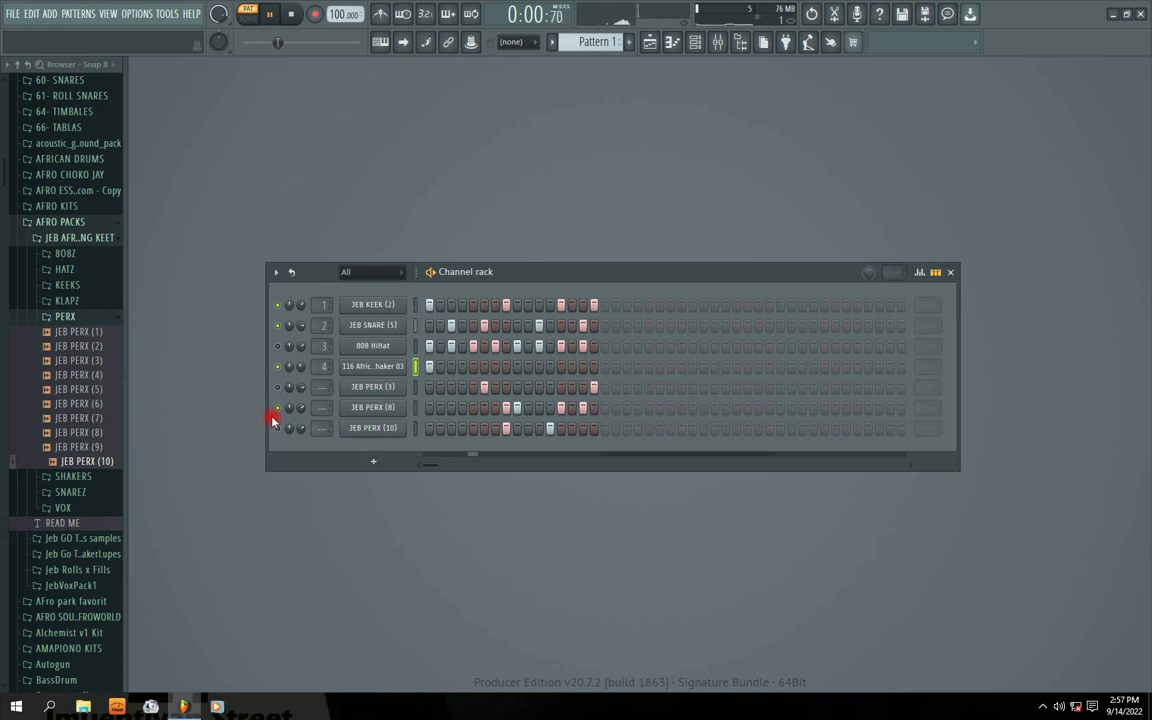
{"action": "left_click", "coordinate": [277, 429]}
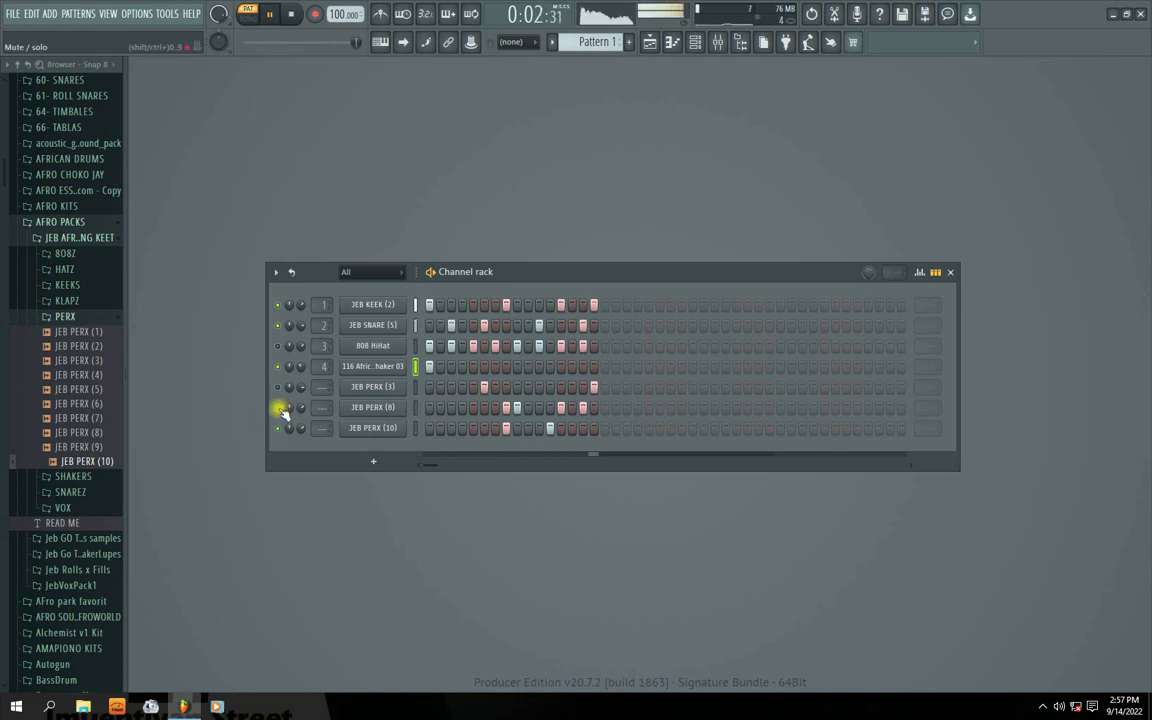
{"action": "mouse_move", "coordinate": [275, 404]}
{"action": "left_mouse_down"}
{"action": "mouse_move", "coordinate": [284, 347]}
{"action": "mouse_move", "coordinate": [278, 358]}
{"action": "left_mouse_up"}
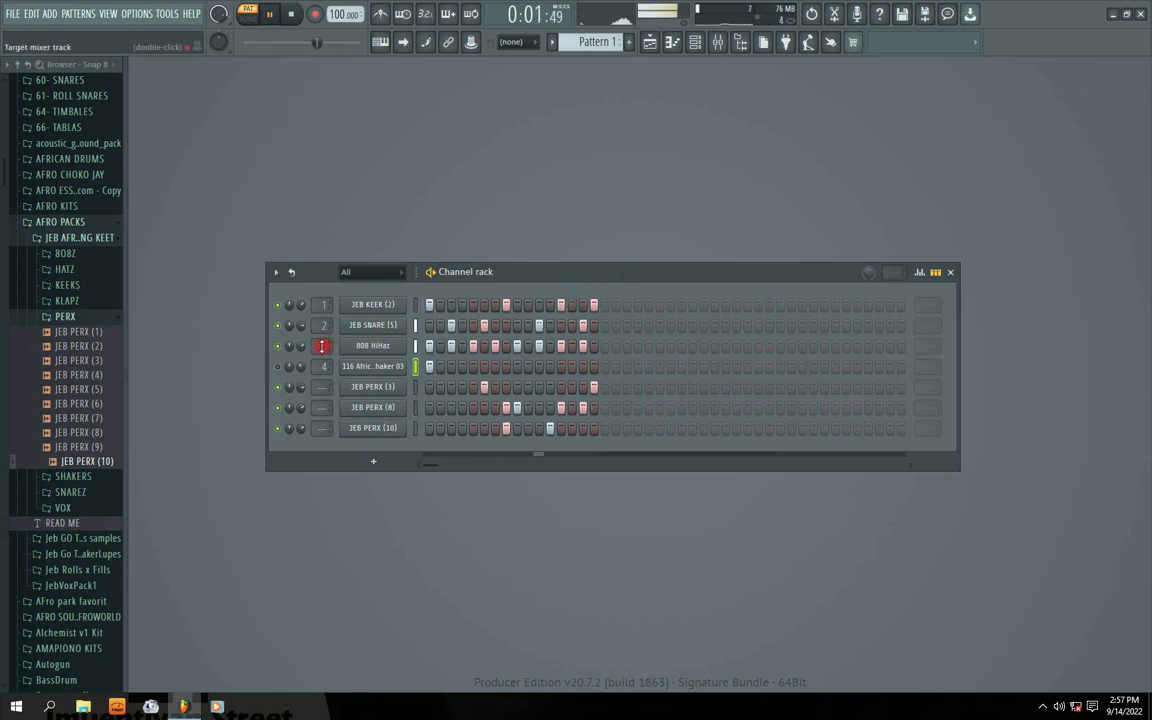
Set the 808 HiHat sample's silence trimming threshold and quick fade-out to 100% during playback.
{"action": "left_click", "coordinate": [400, 345]}
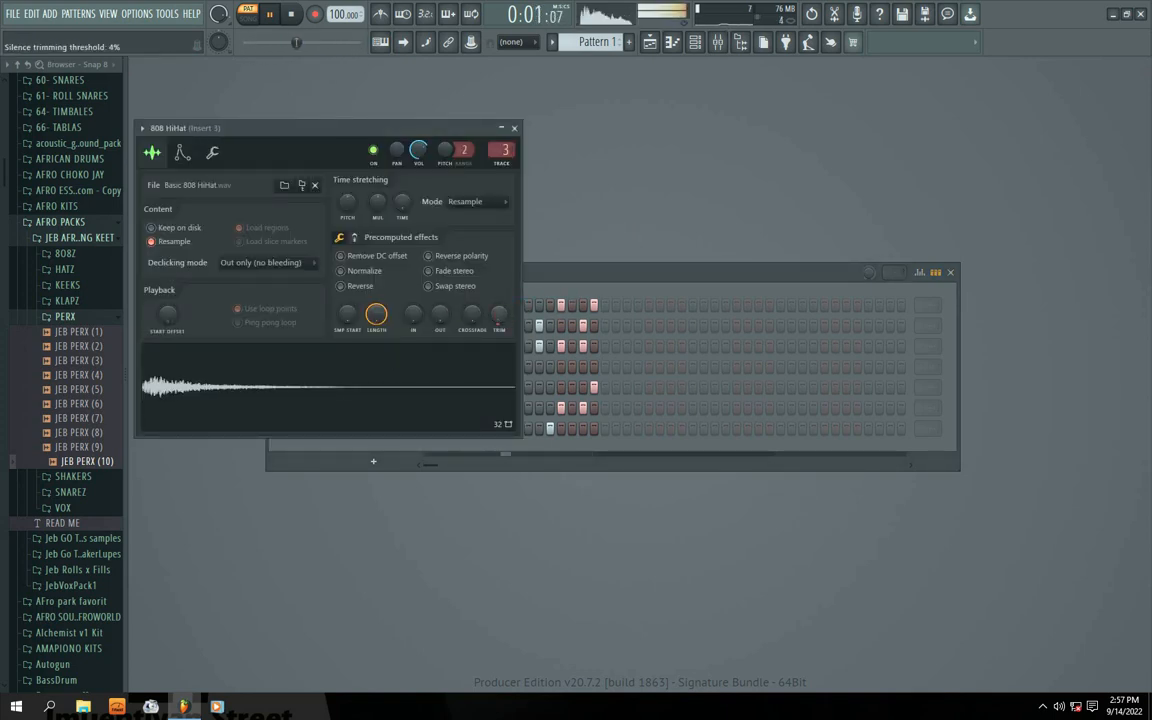
{"action": "left_click_drag", "start_coordinate": [498, 313], "coordinate": [440, 292]}
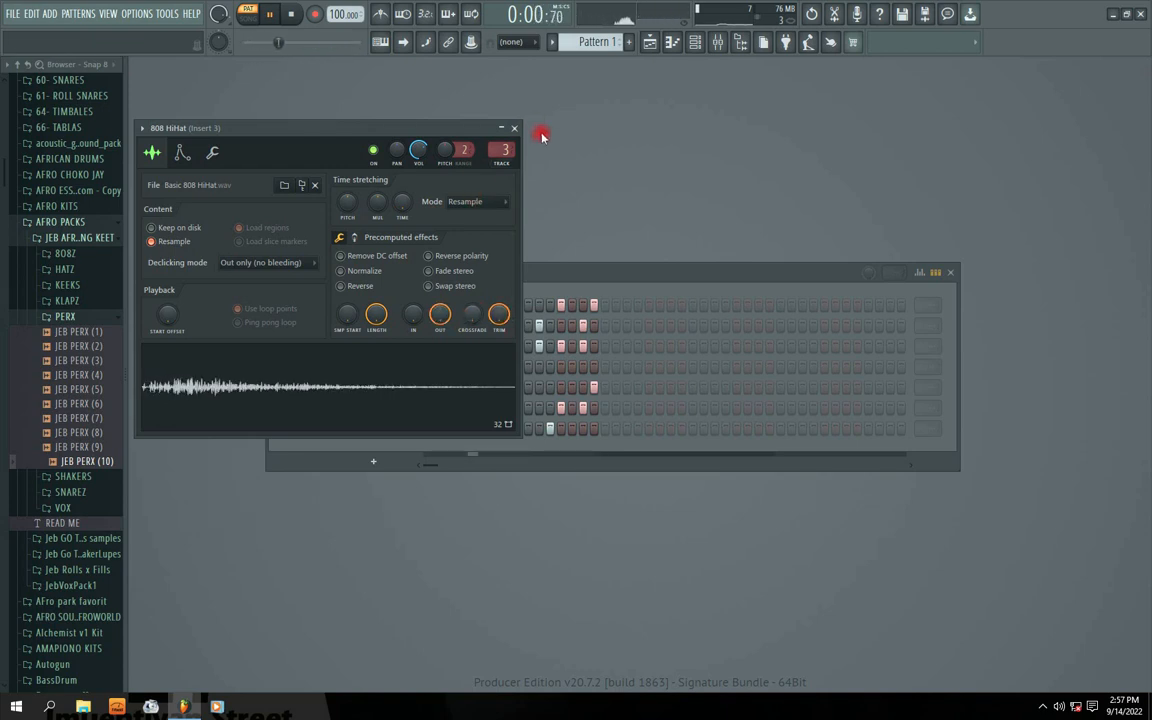
{"action": "left_click", "coordinate": [514, 128]}
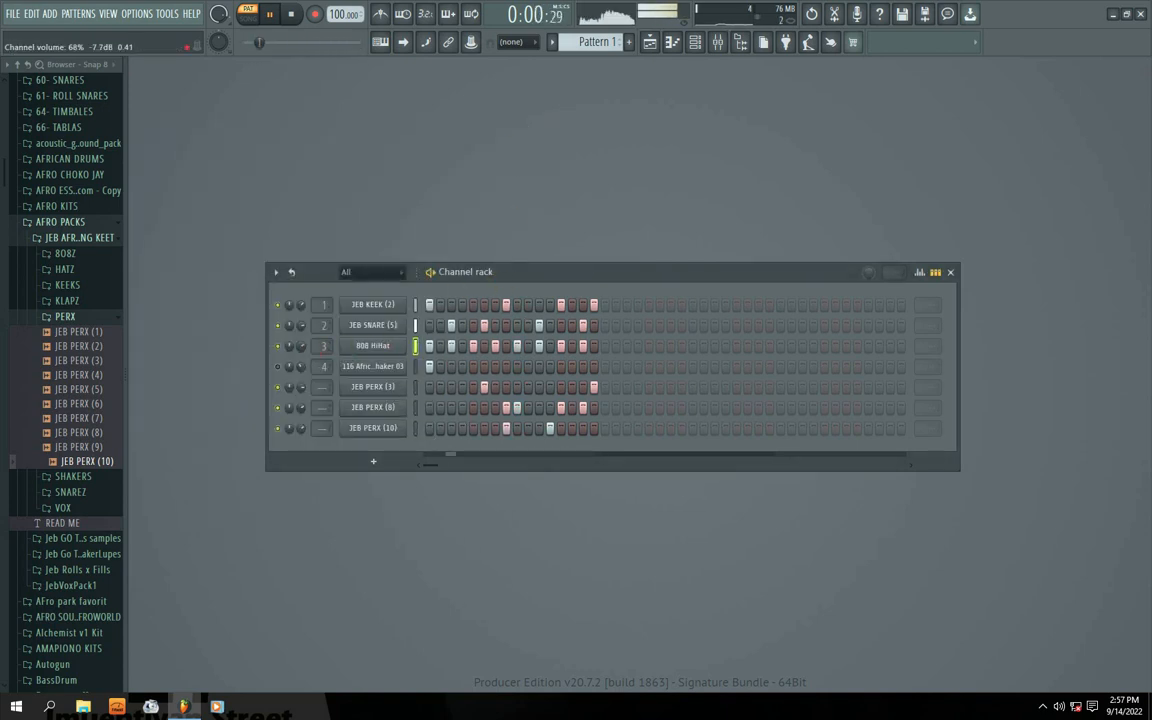
{"action": "left_click", "coordinate": [368, 346]}
{"action": "left_click", "coordinate": [514, 122]}
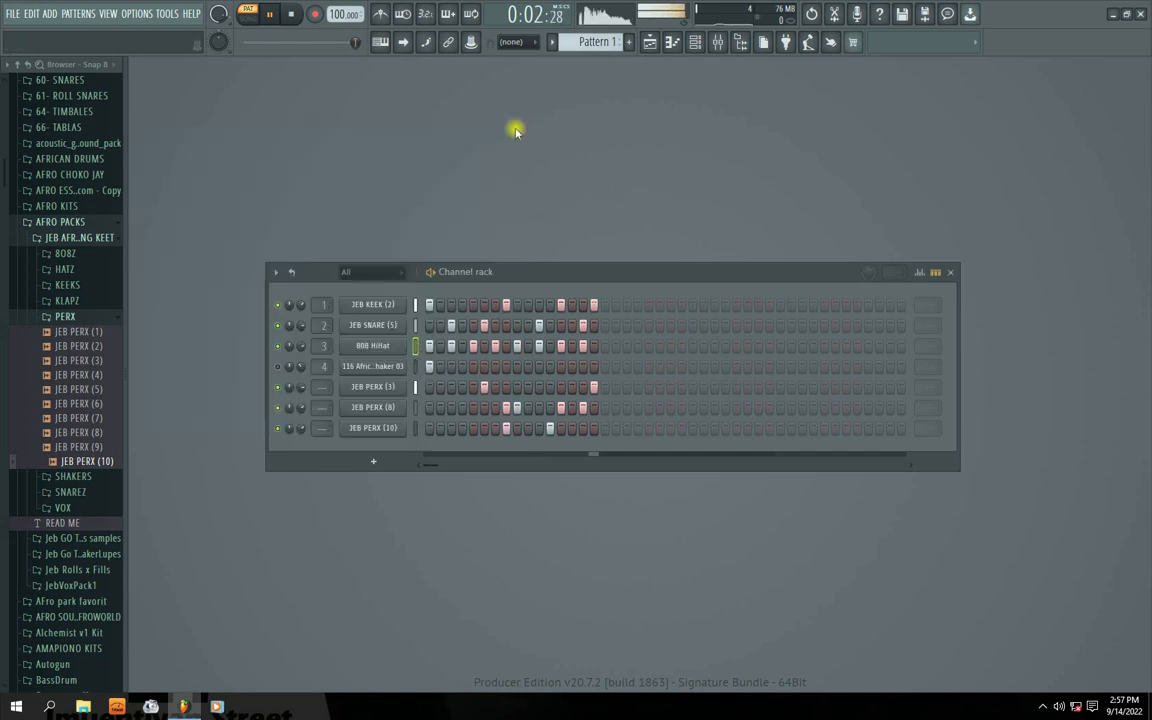
Reset the 808 HiHat's quick fade-out and silence trimming threshold to their defaults to compare the sound.
{"action": "left_click", "coordinate": [362, 344]}
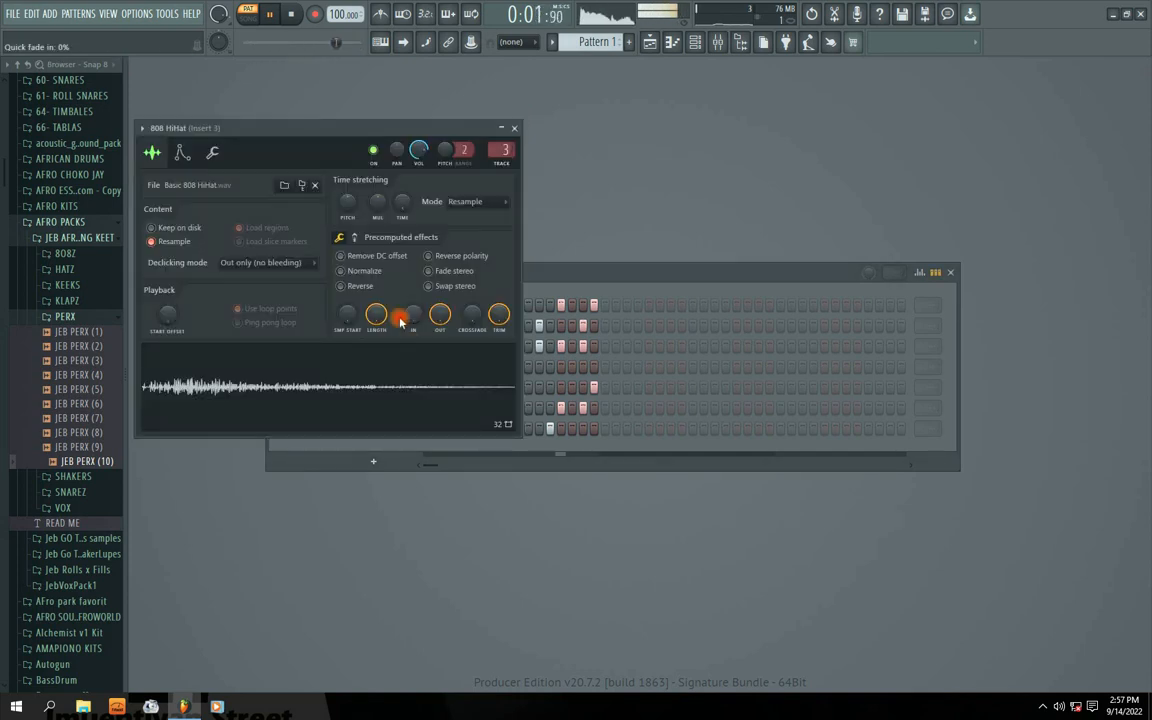
{"action": "right_click", "coordinate": [500, 316]}
{"action": "right_click", "coordinate": [443, 318]}
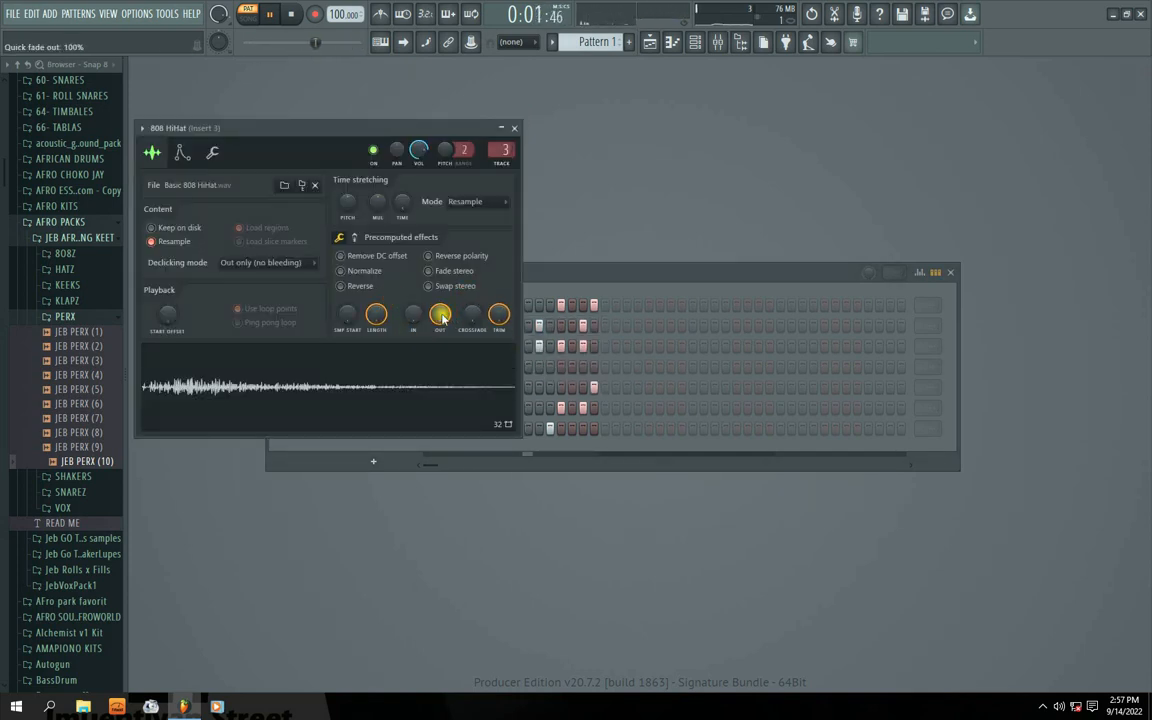
{"action": "left_click", "coordinate": [474, 323]}
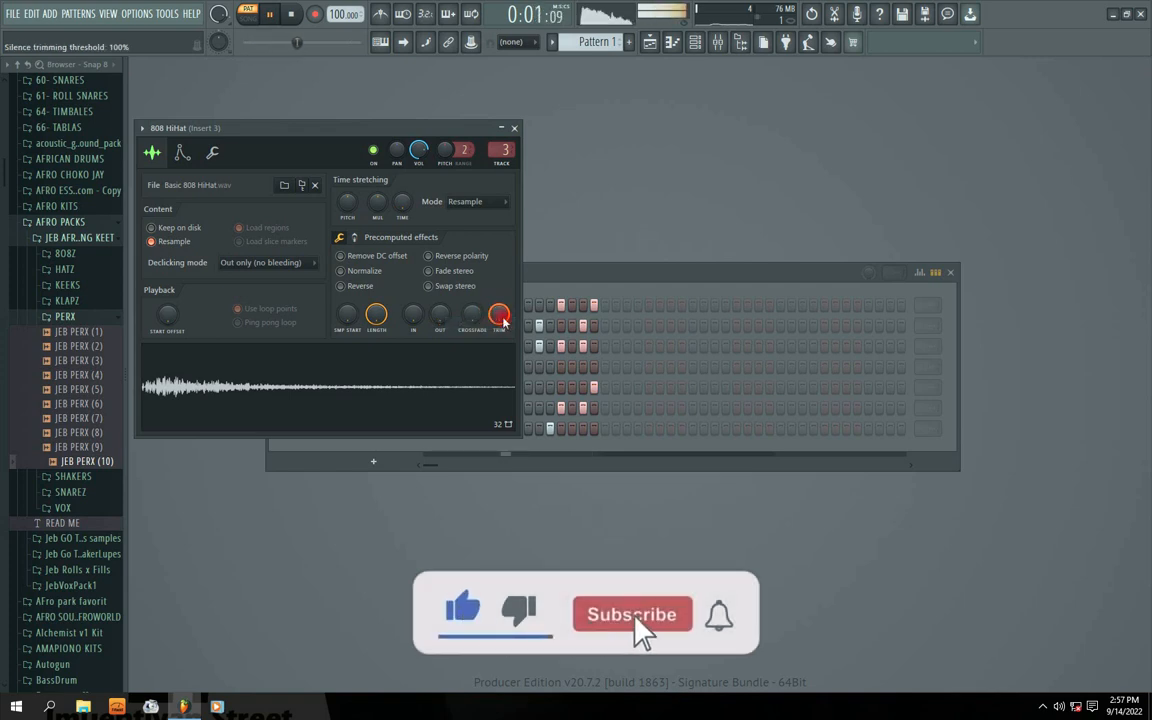
{"action": "right_click", "coordinate": [500, 320]}
{"action": "left_click", "coordinate": [526, 343]}
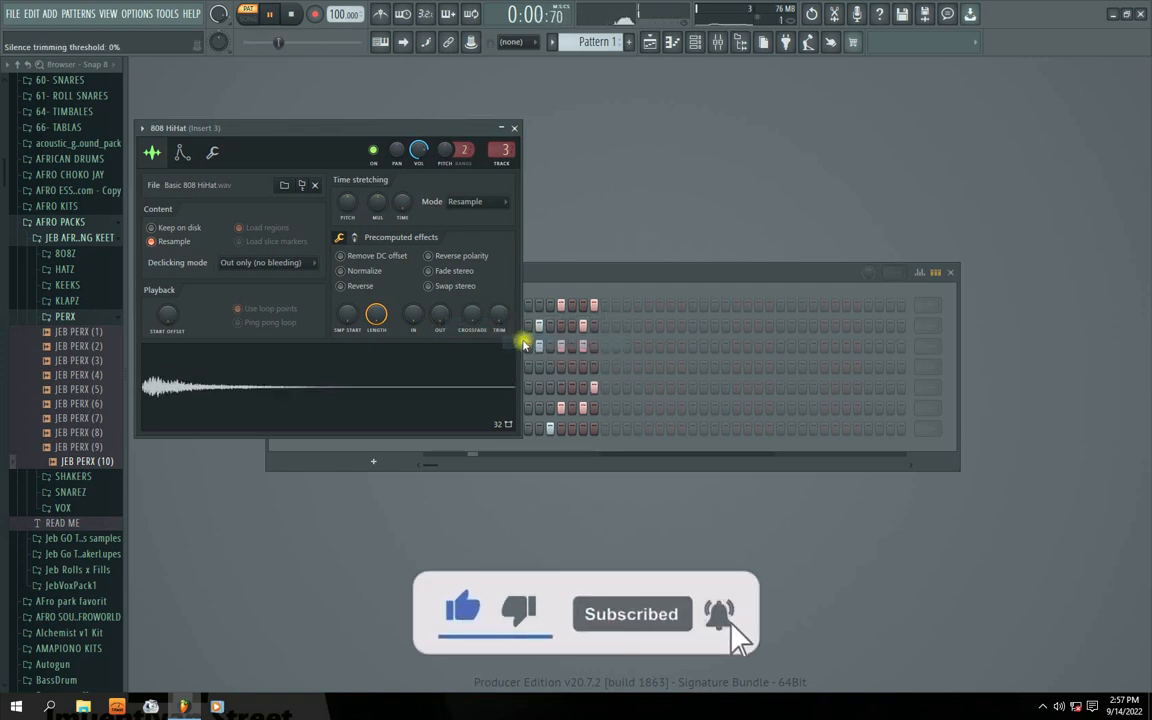
Raise the 808 HiHat's trimming threshold and fade-out back to maximum, listen, and stop playback.
{"action": "left_click_drag", "start_coordinate": [501, 320], "coordinate": [501, 200]}
{"action": "left_click_drag", "start_coordinate": [438, 320], "coordinate": [440, 220]}
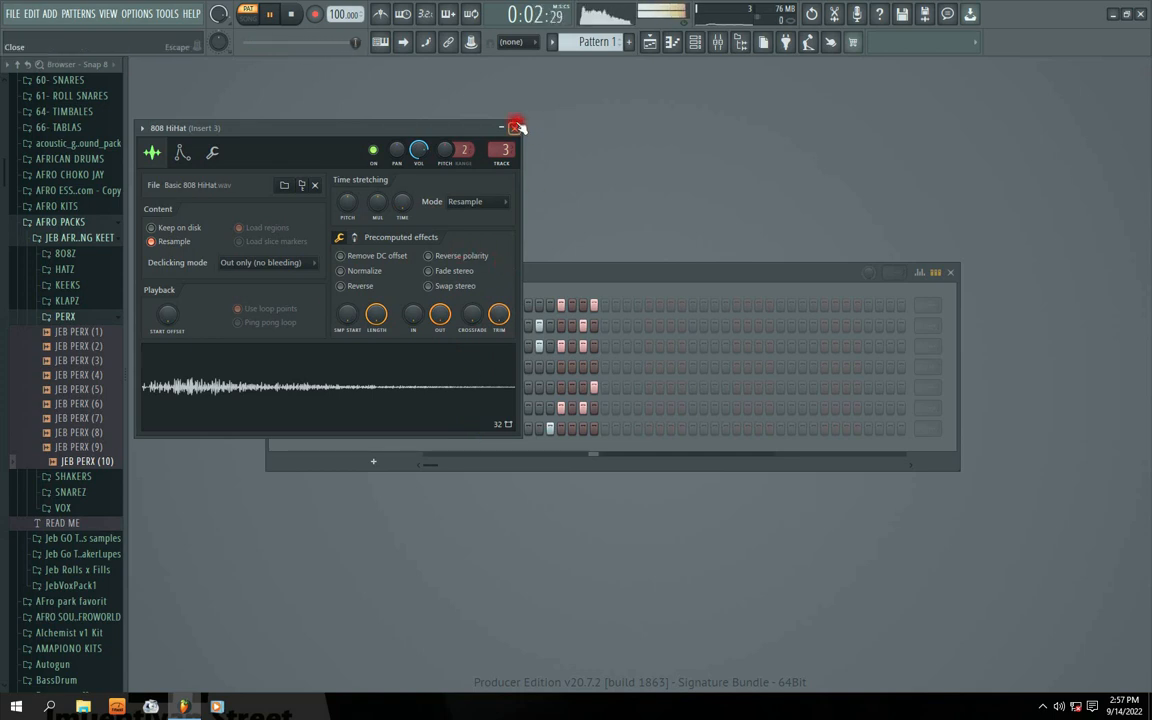
{"action": "key", "text": "space"}
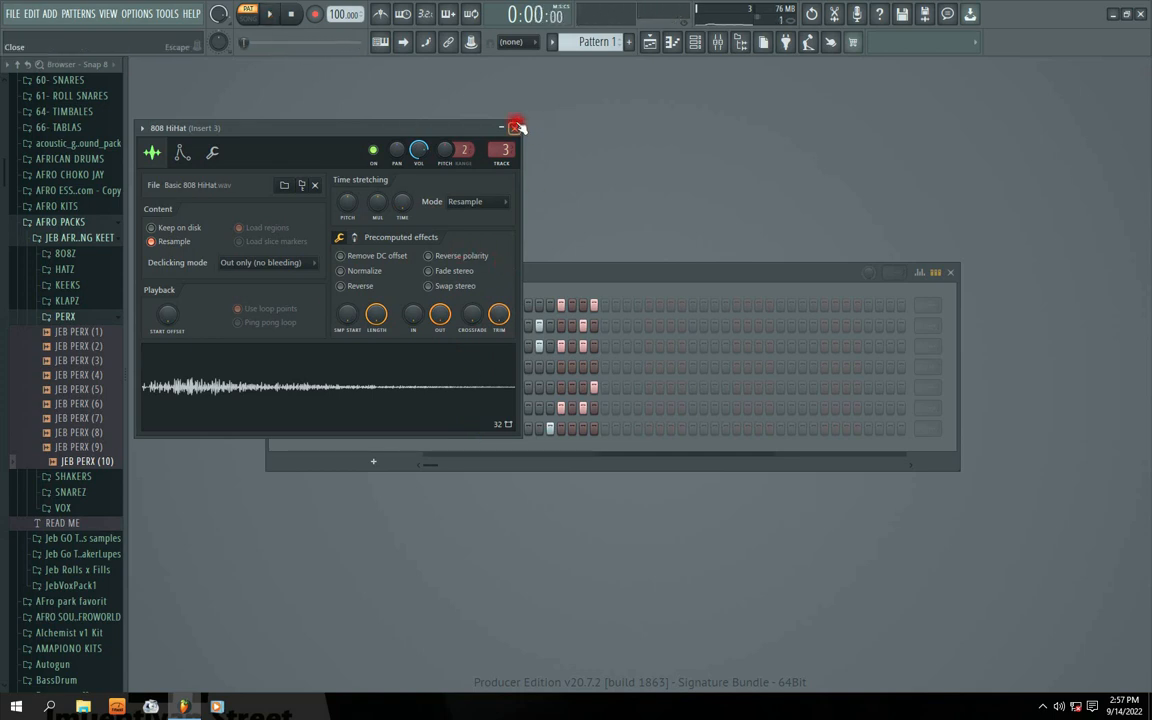
With playback stopped, reset the 808 HiHat's fade-out and trimming threshold to default.
{"action": "right_click", "coordinate": [440, 317]}
{"action": "left_click", "coordinate": [463, 340]}
{"action": "right_click", "coordinate": [498, 316]}
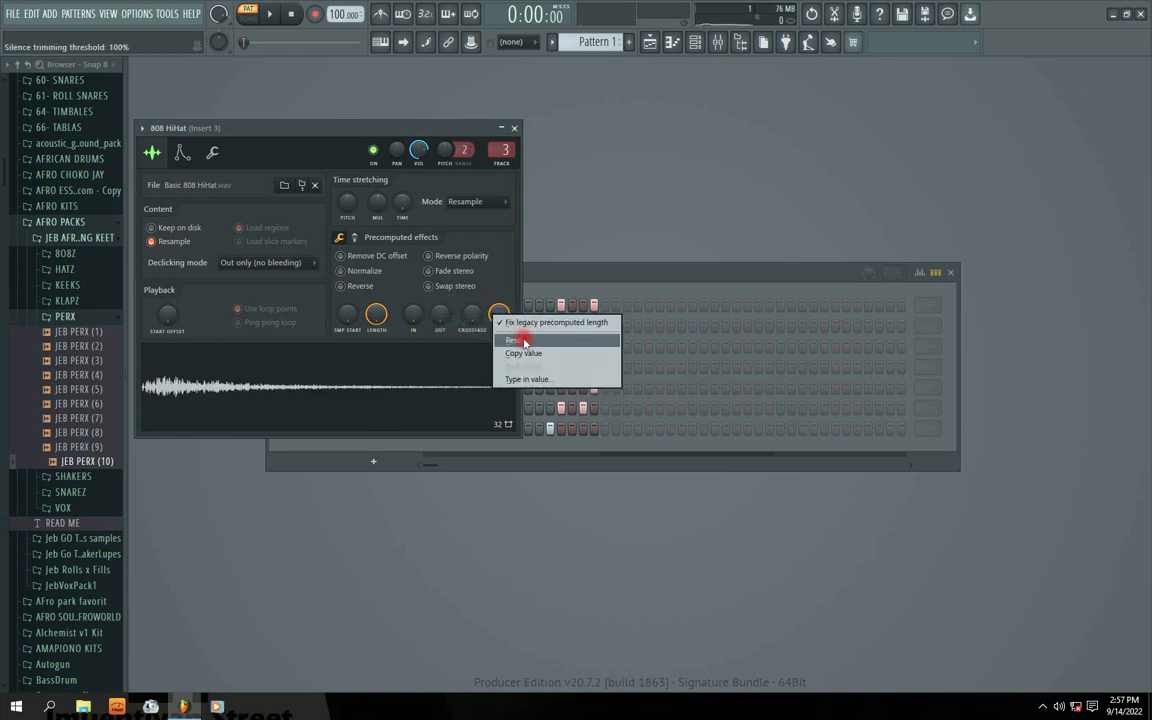
{"action": "left_click", "coordinate": [523, 342]}
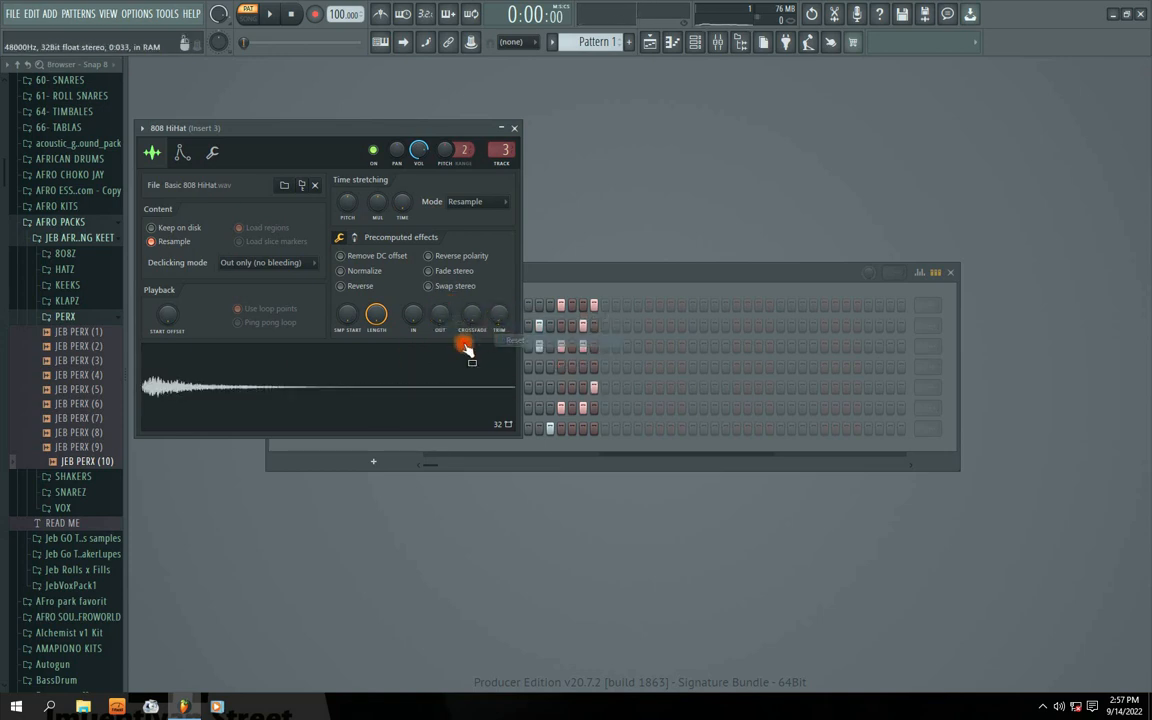
Audition the loop briefly, raise the 808 HiHat's trimming threshold and fade-out again, and close its channel settings.
{"action": "left_click", "coordinate": [269, 13]}
{"action": "scroll", "coordinate": [499, 316], "scroll_direction": "up", "scroll_amount": 3}
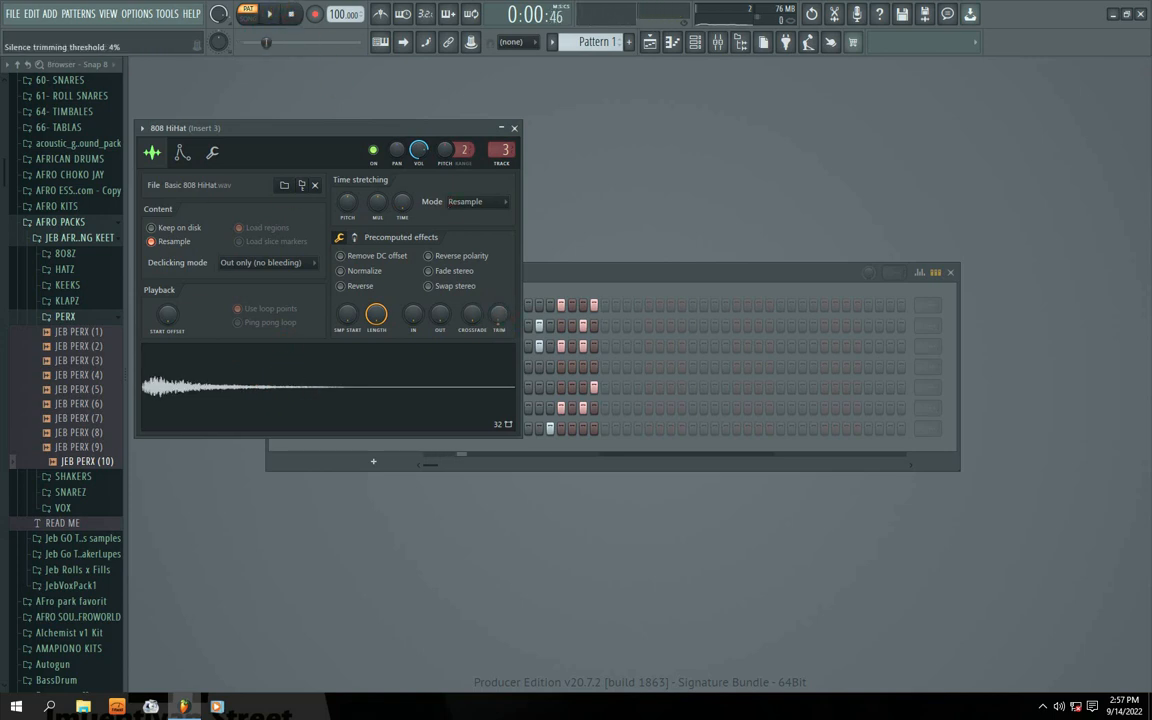
{"action": "scroll", "coordinate": [440, 316], "scroll_direction": "up", "scroll_amount": 10}
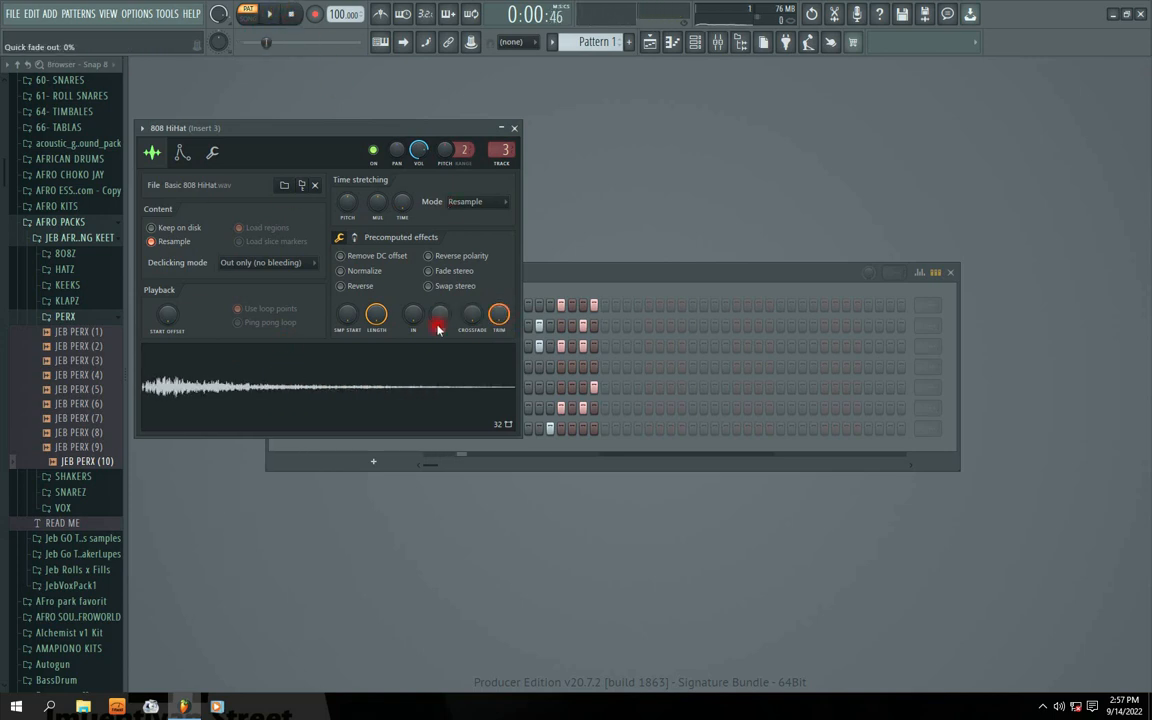
{"action": "left_click", "coordinate": [515, 128]}
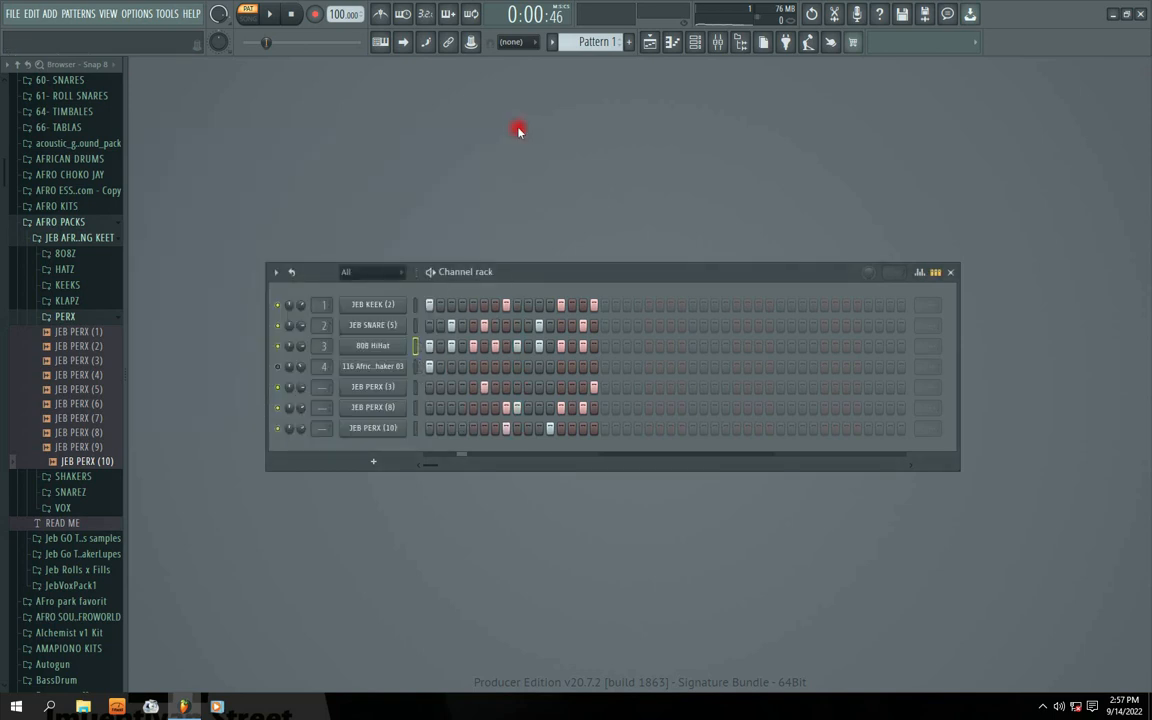
Play the loop and look over the 808 HiHat's sample settings, closing them again.
{"action": "key", "text": "space"}
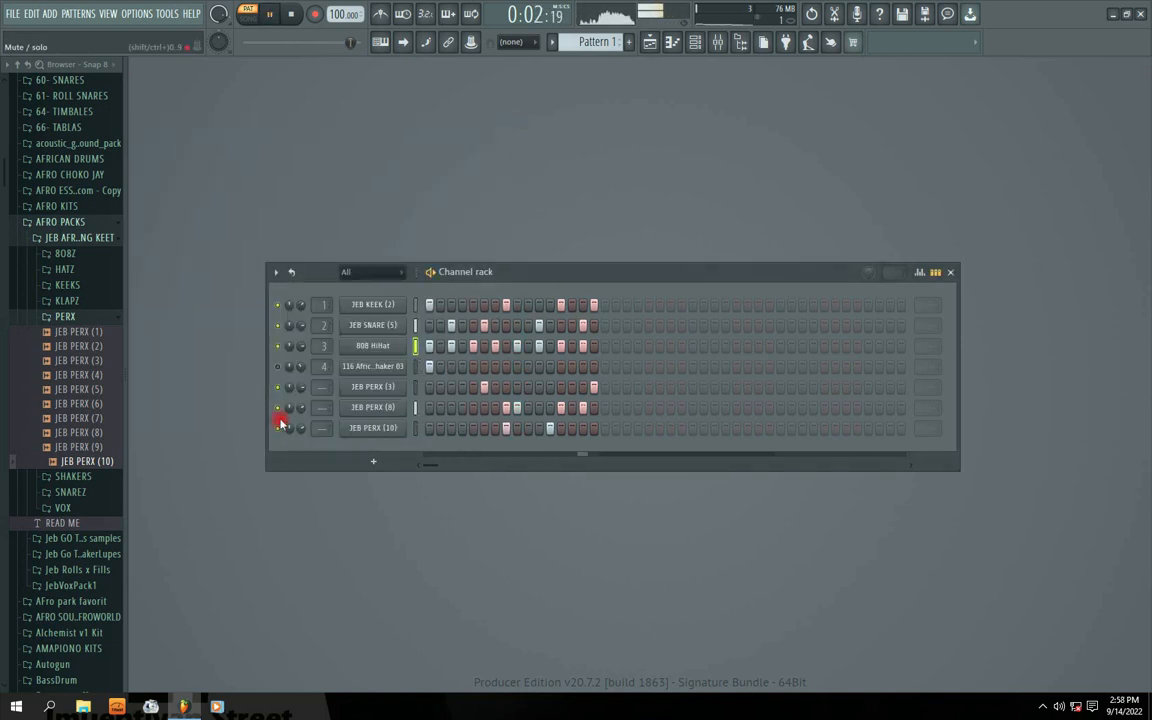
{"action": "left_click", "coordinate": [373, 345]}
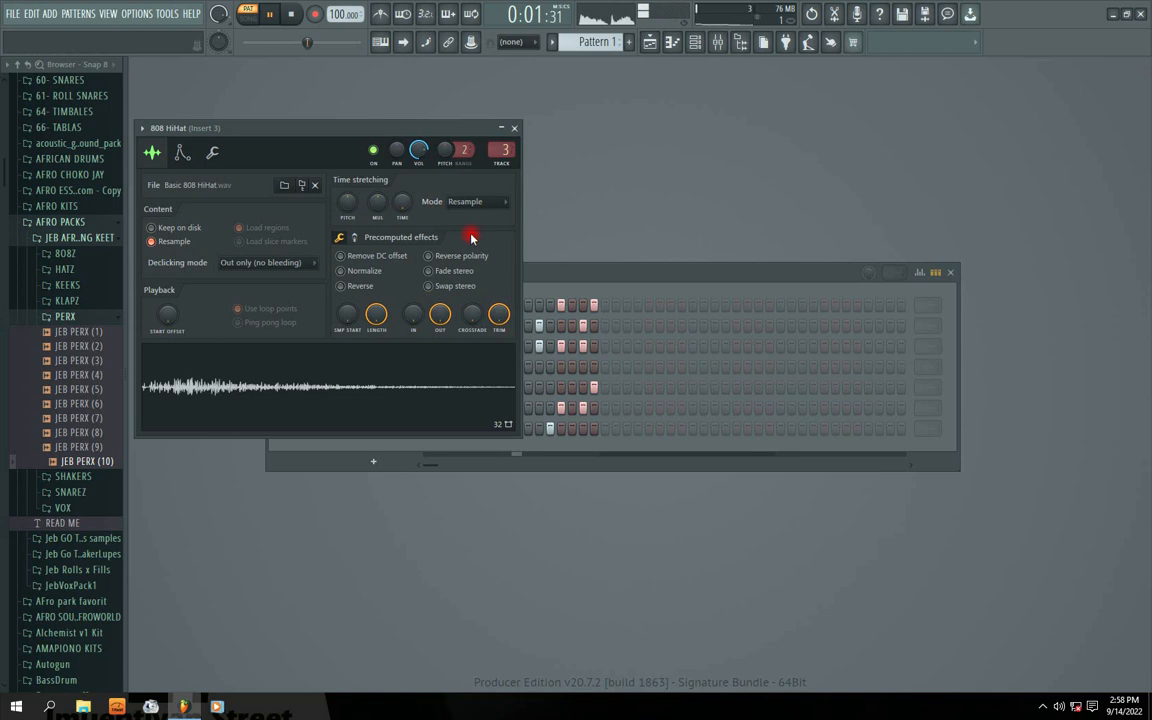
{"action": "left_click", "coordinate": [513, 129]}
Lower the African shaker's volume to about 46%, mute it and the 808 HiHat, and stop playback.
{"action": "mouse_move", "coordinate": [301, 367]}
{"action": "left_mouse_down"}
{"action": "mouse_move", "coordinate": [301, 397]}
{"action": "mouse_move", "coordinate": [301, 385]}
{"action": "left_mouse_up"}
{"action": "left_click", "coordinate": [277, 345]}
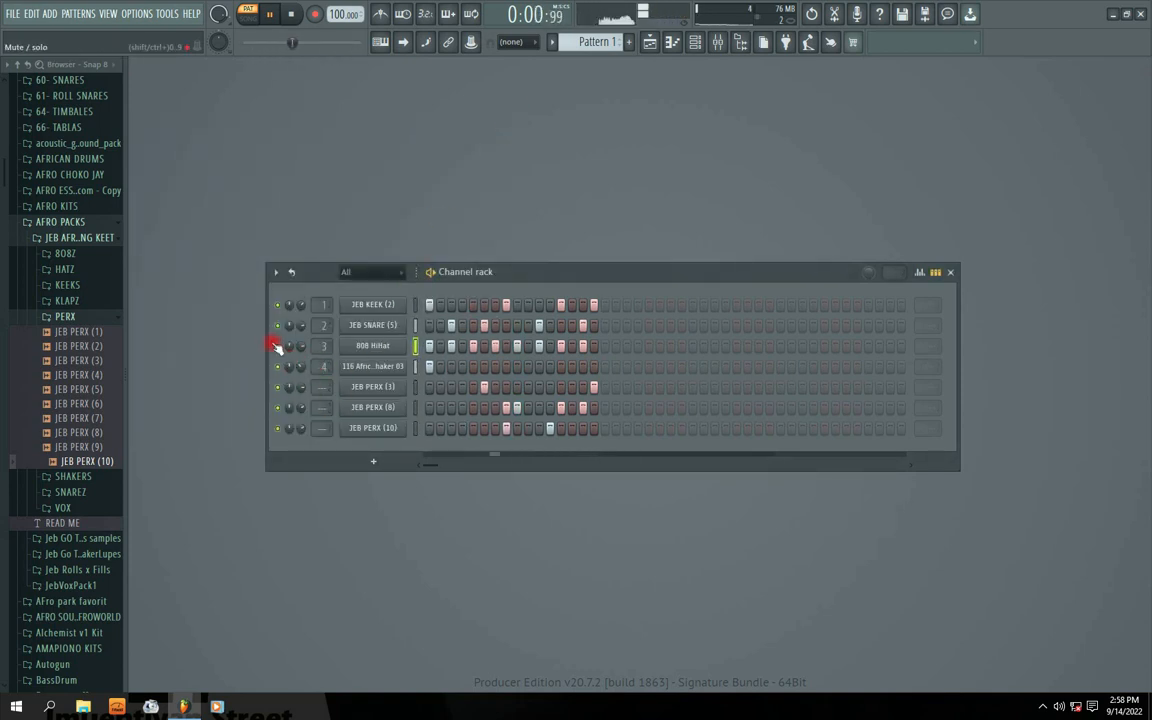
{"action": "left_click", "coordinate": [277, 366]}
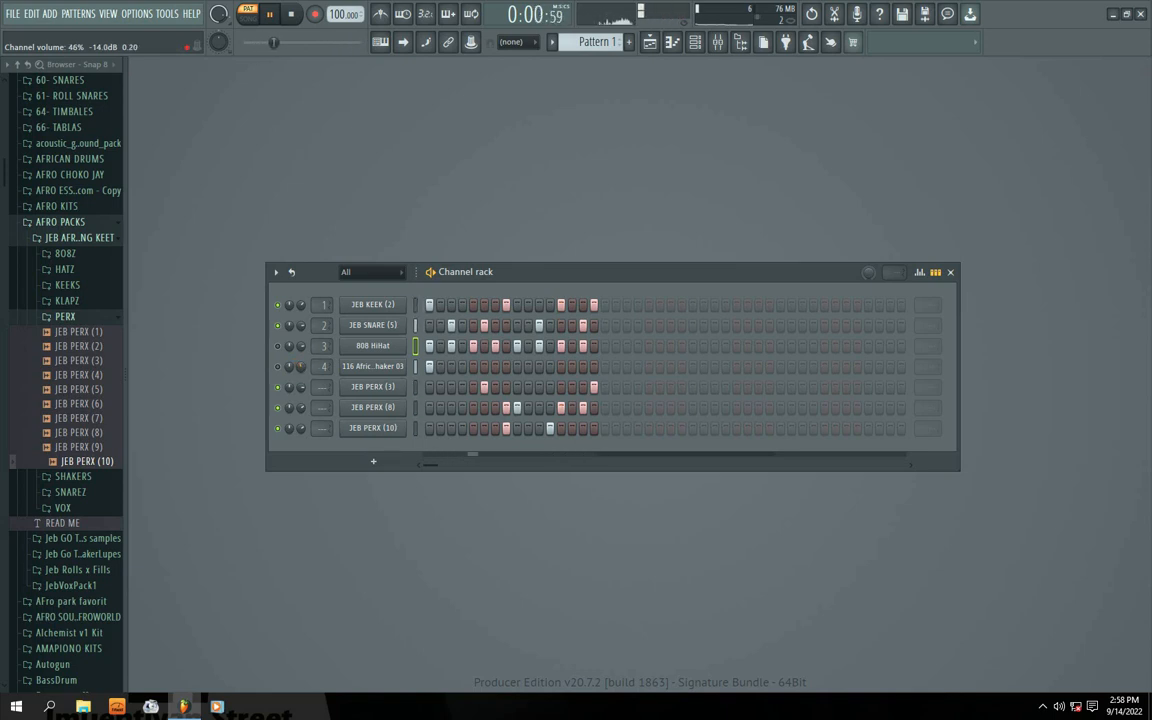
{"action": "left_click_drag", "start_coordinate": [522, 273], "coordinate": [519, 305]}
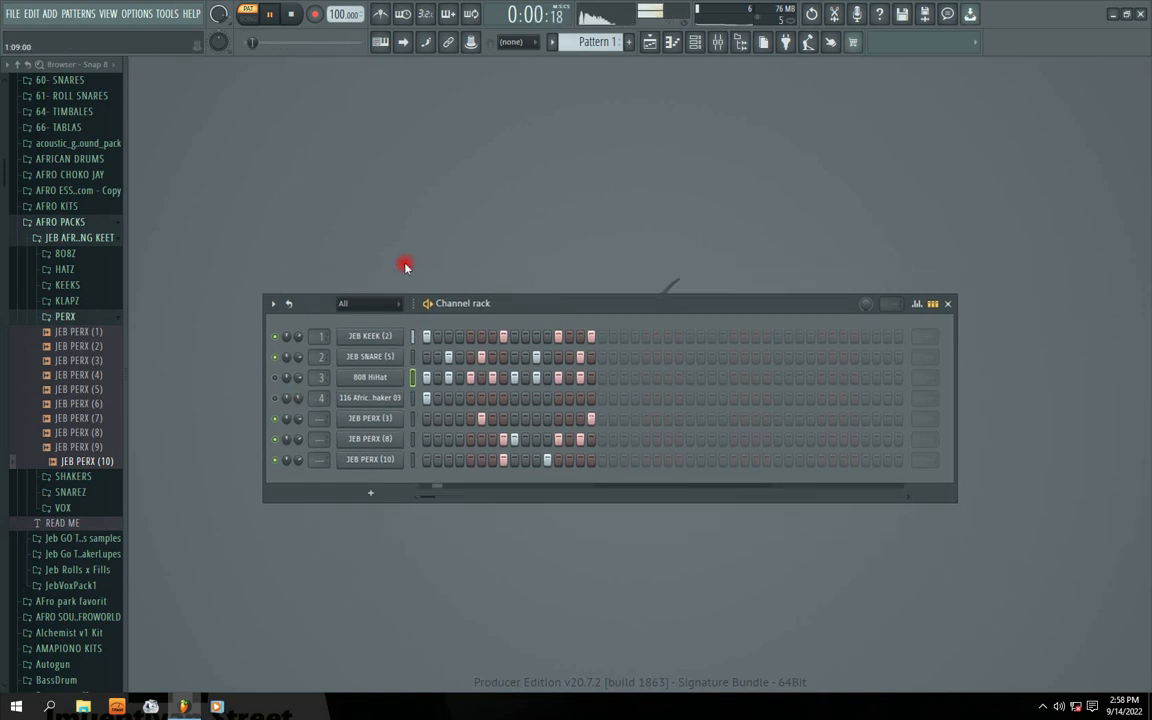
{"action": "key", "text": "space"}
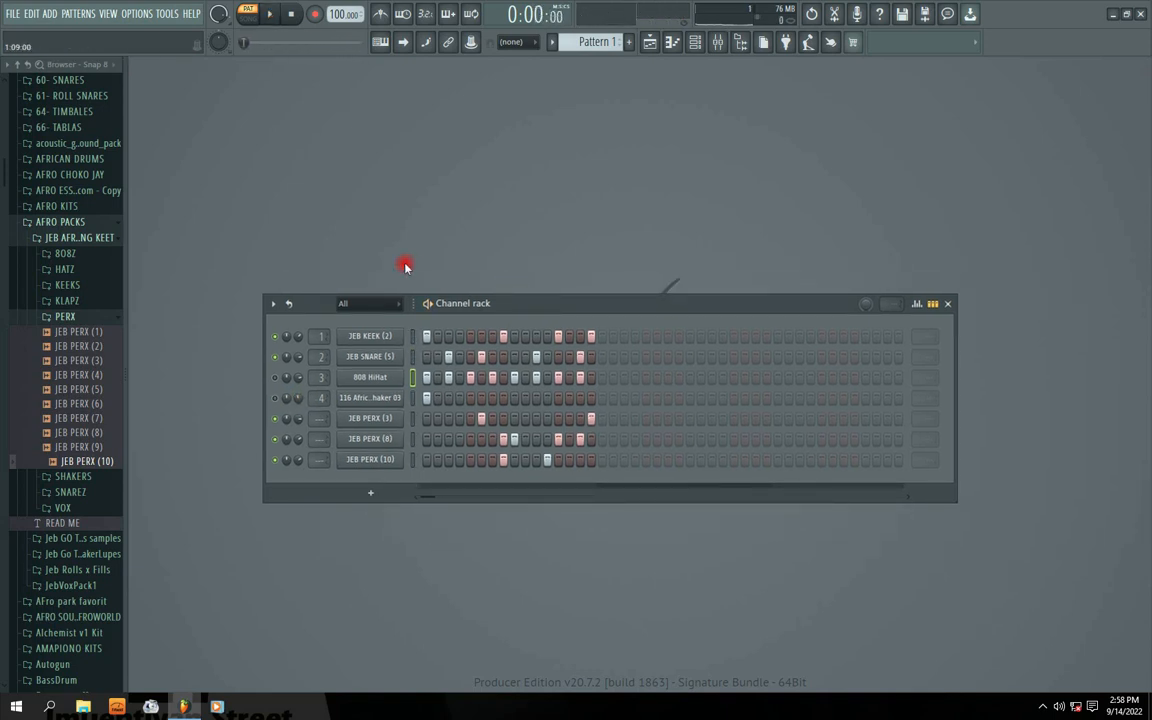
Audition the loop with the 808 HiHat and African shaker unmuted, stop playback, and mute the shaker.
{"action": "key", "text": "space"}
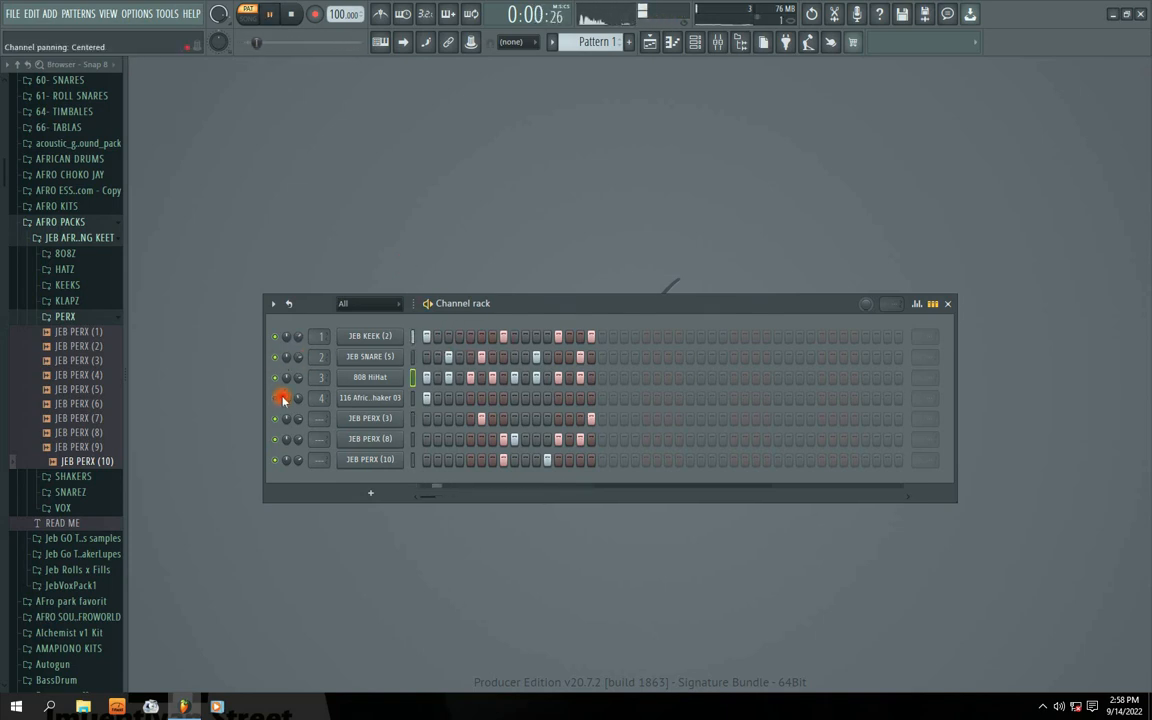
{"action": "left_click_drag", "start_coordinate": [484, 310], "coordinate": [494, 290]}
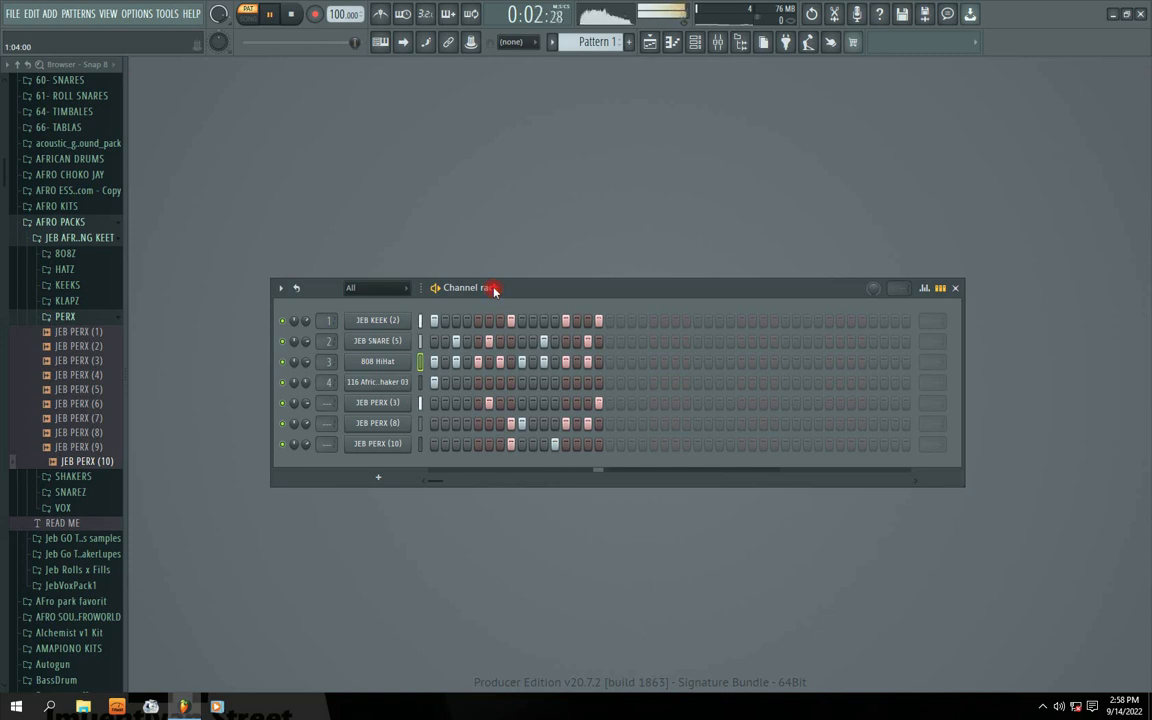
{"action": "key", "text": "space"}
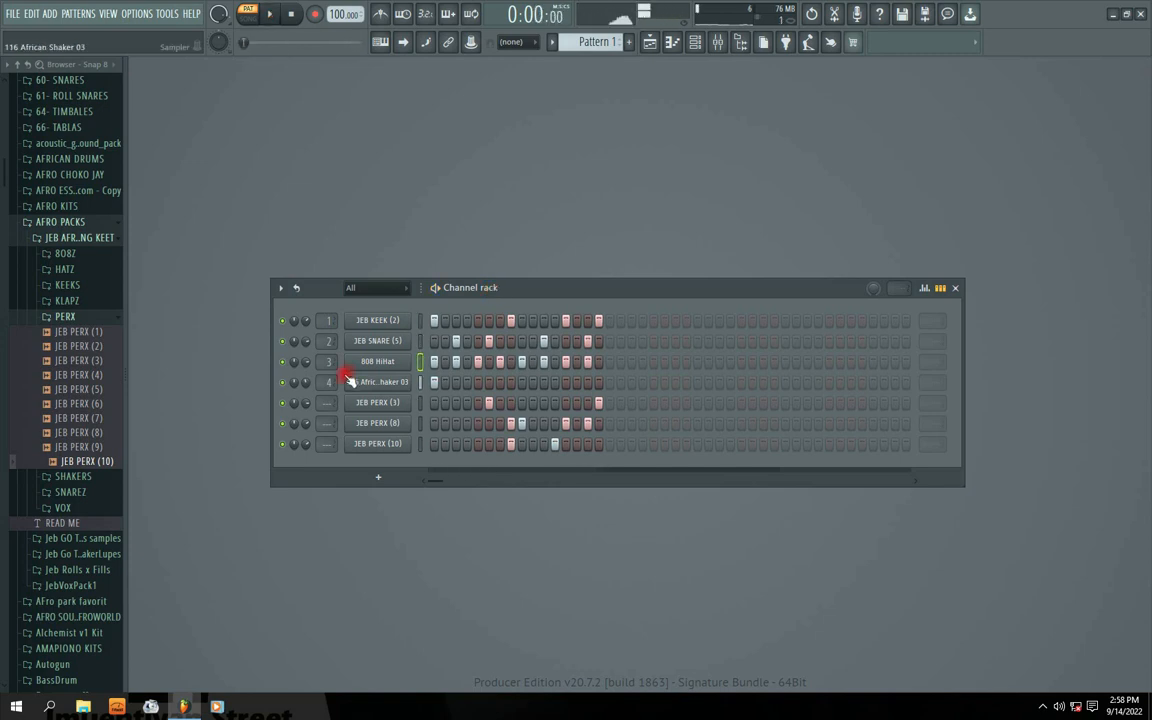
{"action": "left_click", "coordinate": [283, 383]}
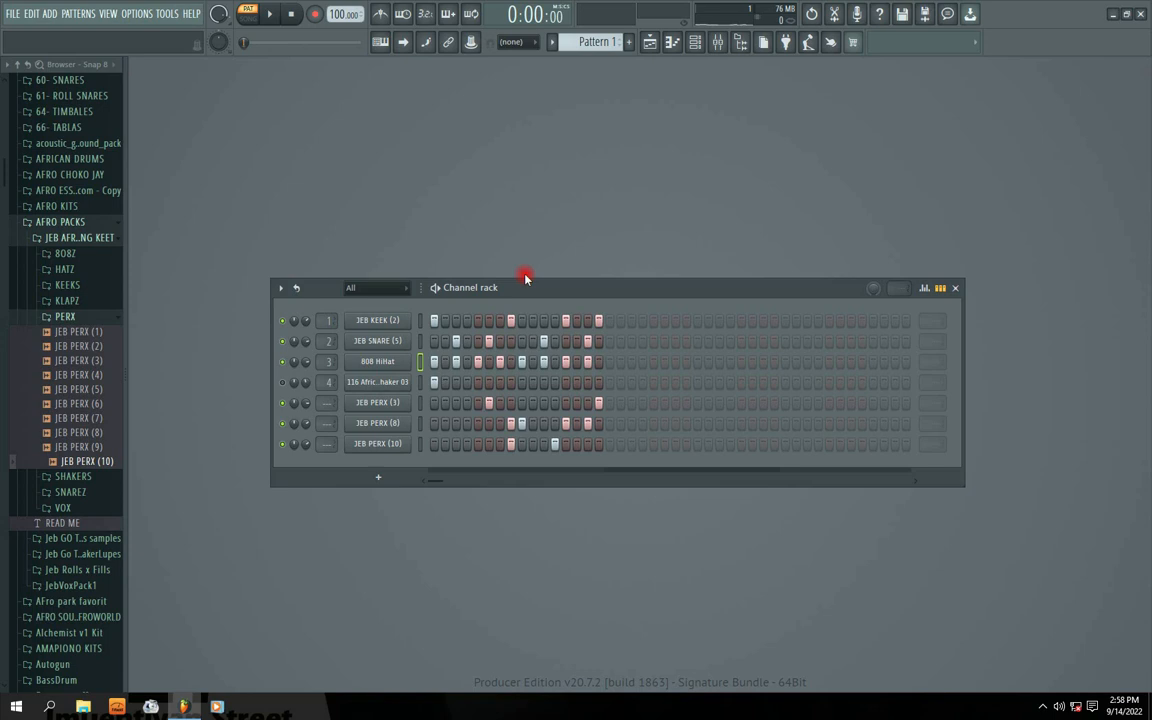
Preview JEB PERX (4) and several samples from the KLAPZ folder, ending with JEB KLAP (1).
{"action": "left_click", "coordinate": [64, 374]}
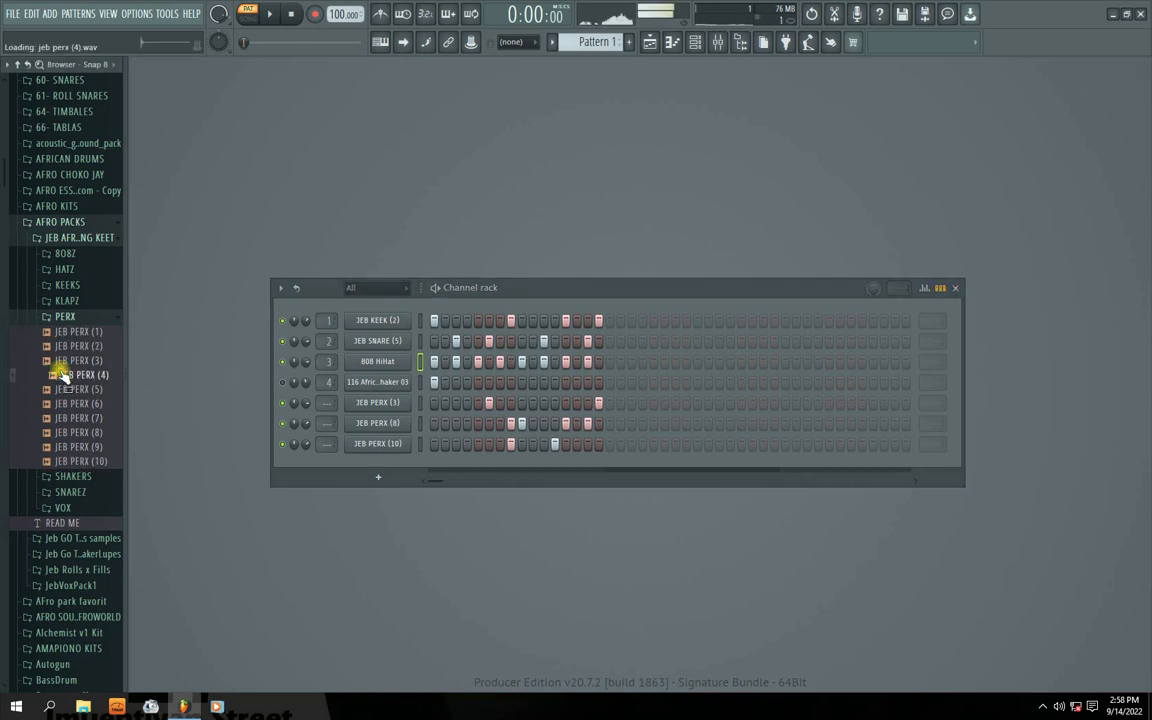
{"action": "left_click", "coordinate": [70, 302]}
{"action": "left_click", "coordinate": [74, 360]}
{"action": "left_click", "coordinate": [74, 375]}
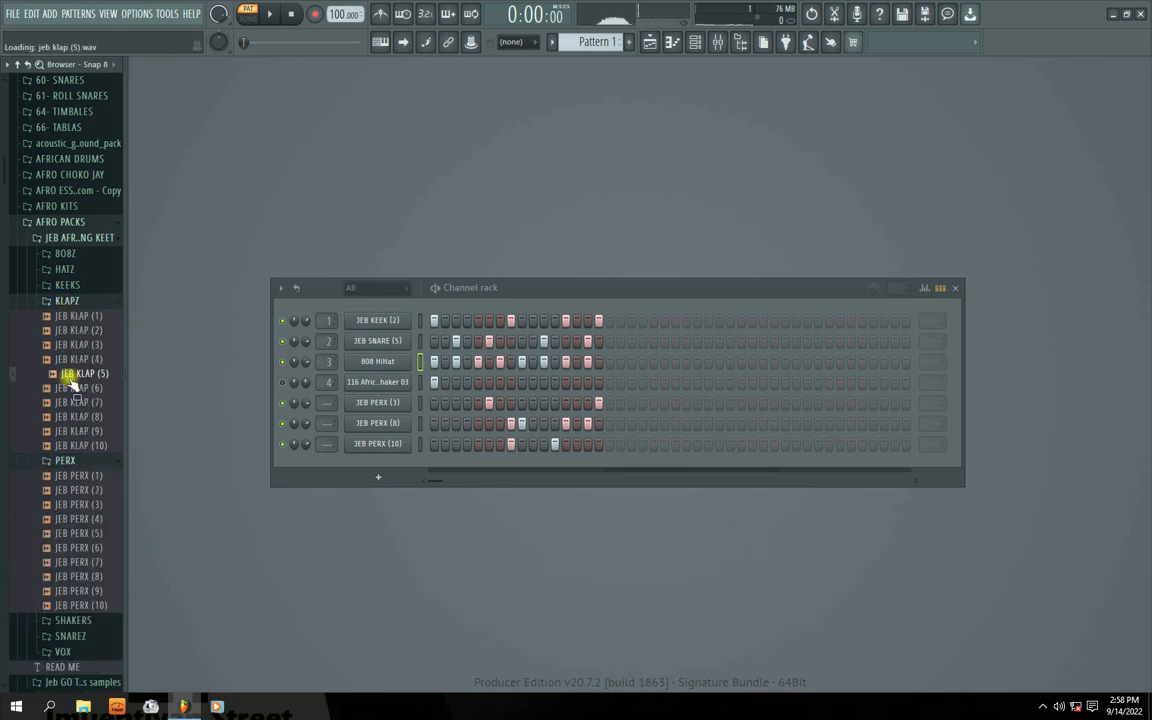
{"action": "left_click", "coordinate": [82, 404]}
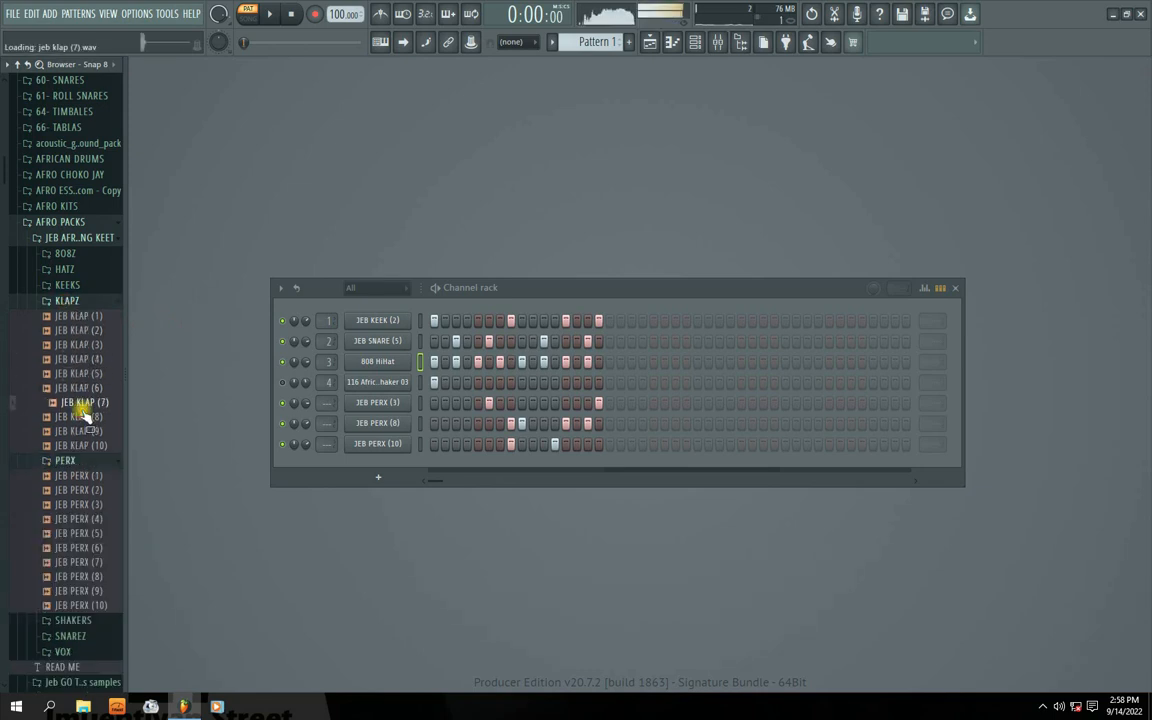
{"action": "left_click", "coordinate": [72, 329]}
{"action": "left_click", "coordinate": [72, 318]}
Audition the loop with the 808 HiHat muted and the African shaker unmuted, and stop playback.
{"action": "key", "text": "space"}
{"action": "left_click_drag", "start_coordinate": [555, 287], "coordinate": [573, 295]}
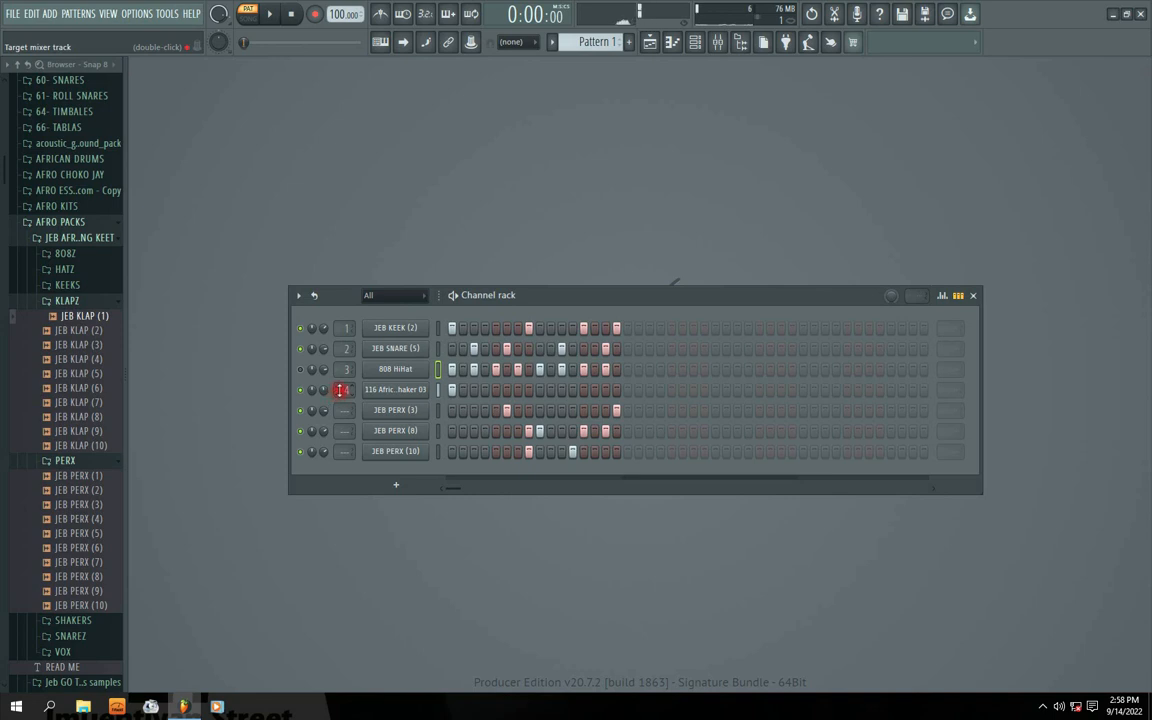
{"action": "left_click_drag", "start_coordinate": [571, 296], "coordinate": [569, 281]}
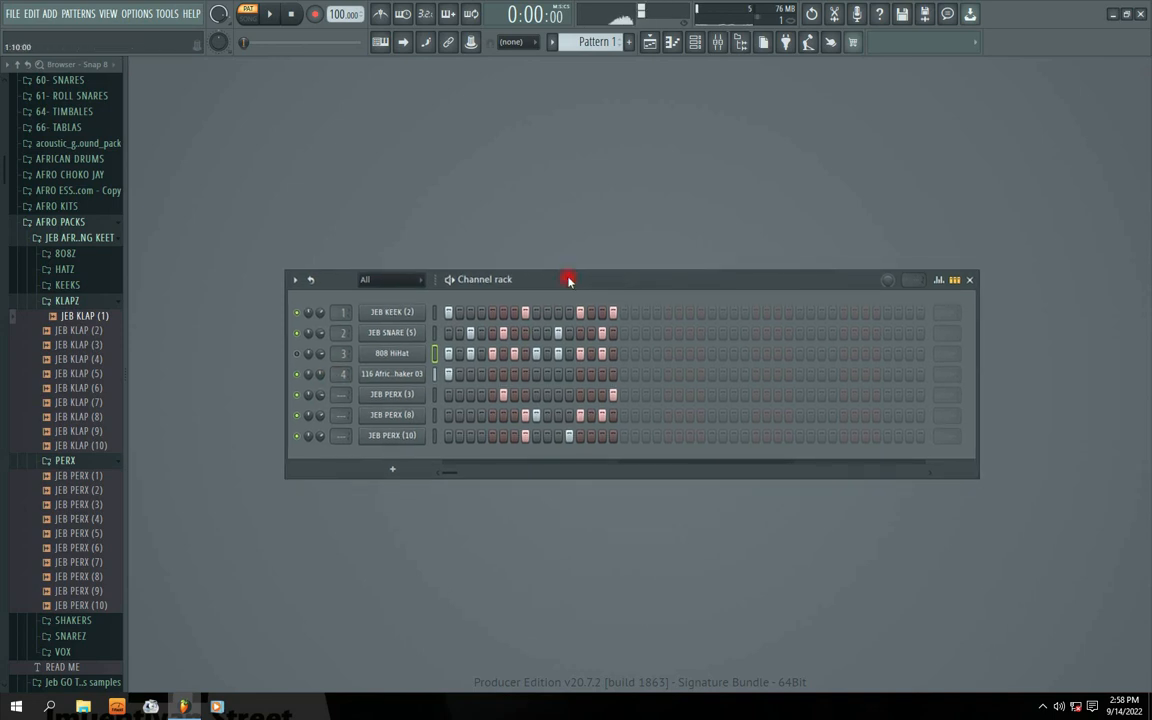
{"action": "key", "text": "space"}
{"action": "left_click", "coordinate": [1045, 707]}
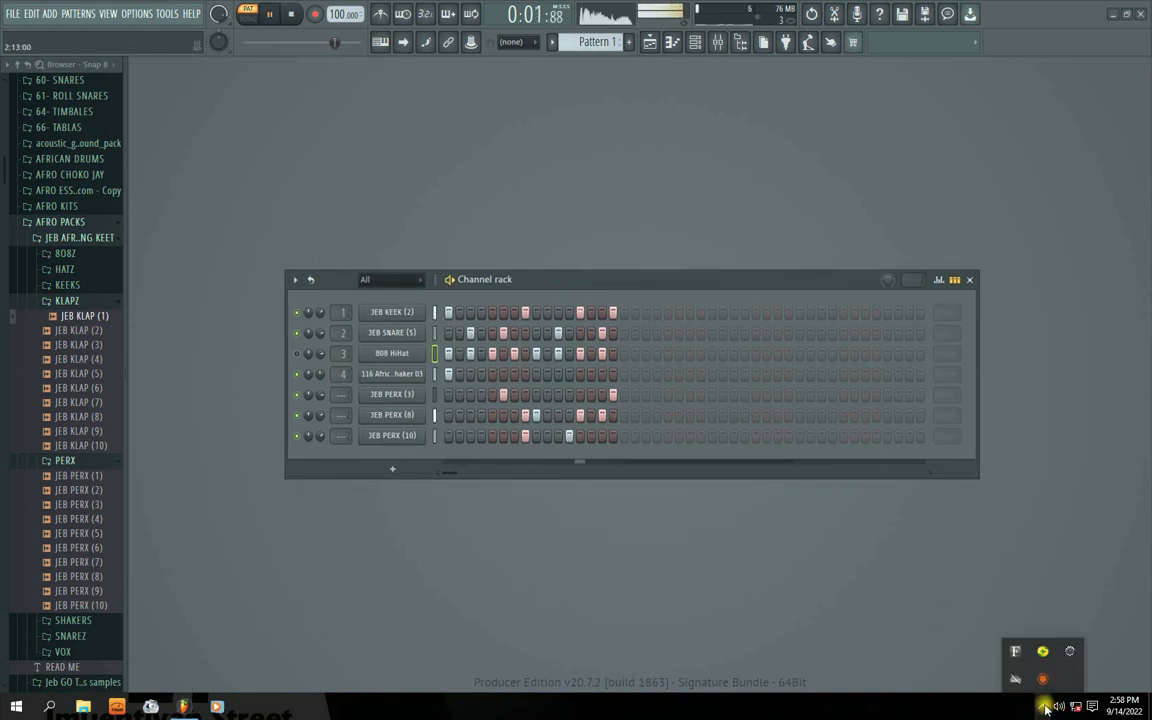
{"action": "left_click", "coordinate": [1043, 681]}
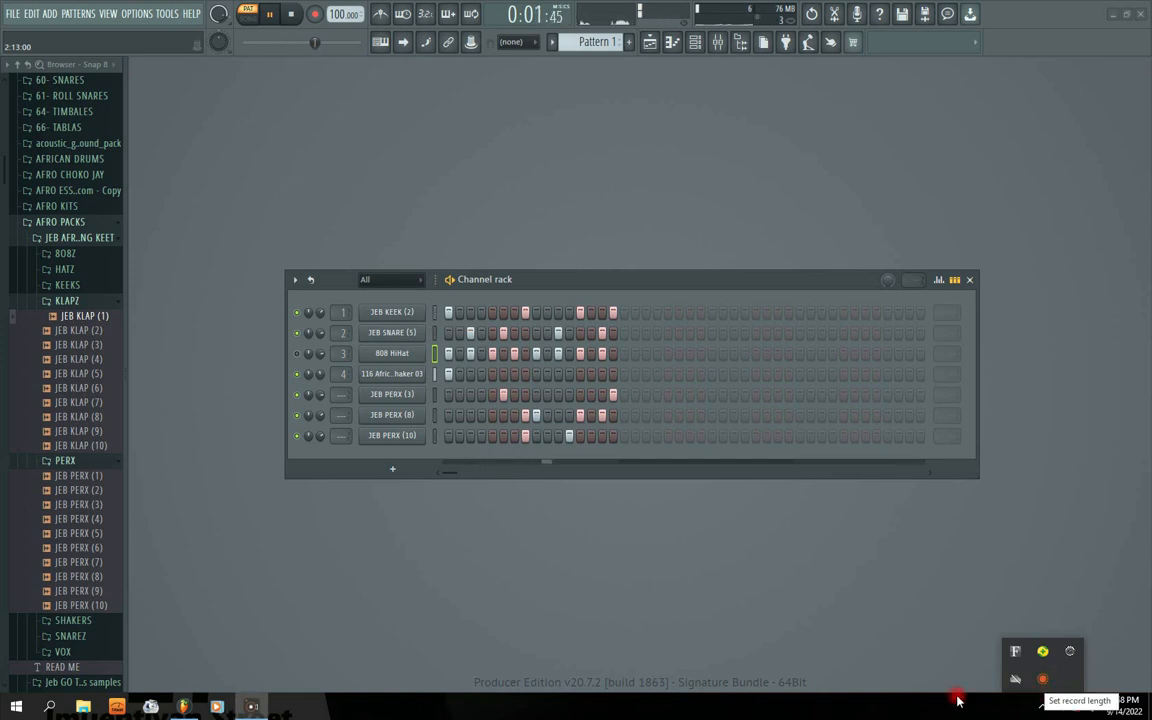
{"action": "left_click_drag", "start_coordinate": [565, 289], "coordinate": [587, 285]}
{"action": "key", "text": "space"}
Check the African shaker's sample settings, close them, mute the shaker and unmute the 808 HiHat.
{"action": "left_click", "coordinate": [372, 372]}
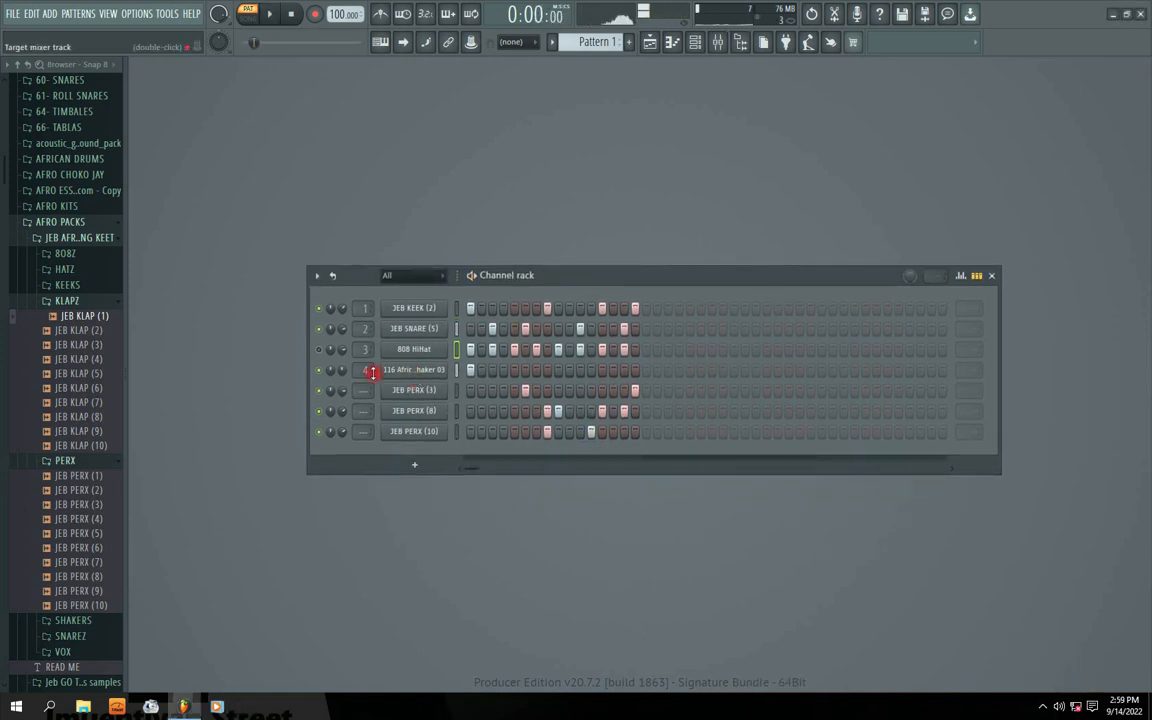
{"action": "left_click", "coordinate": [414, 370]}
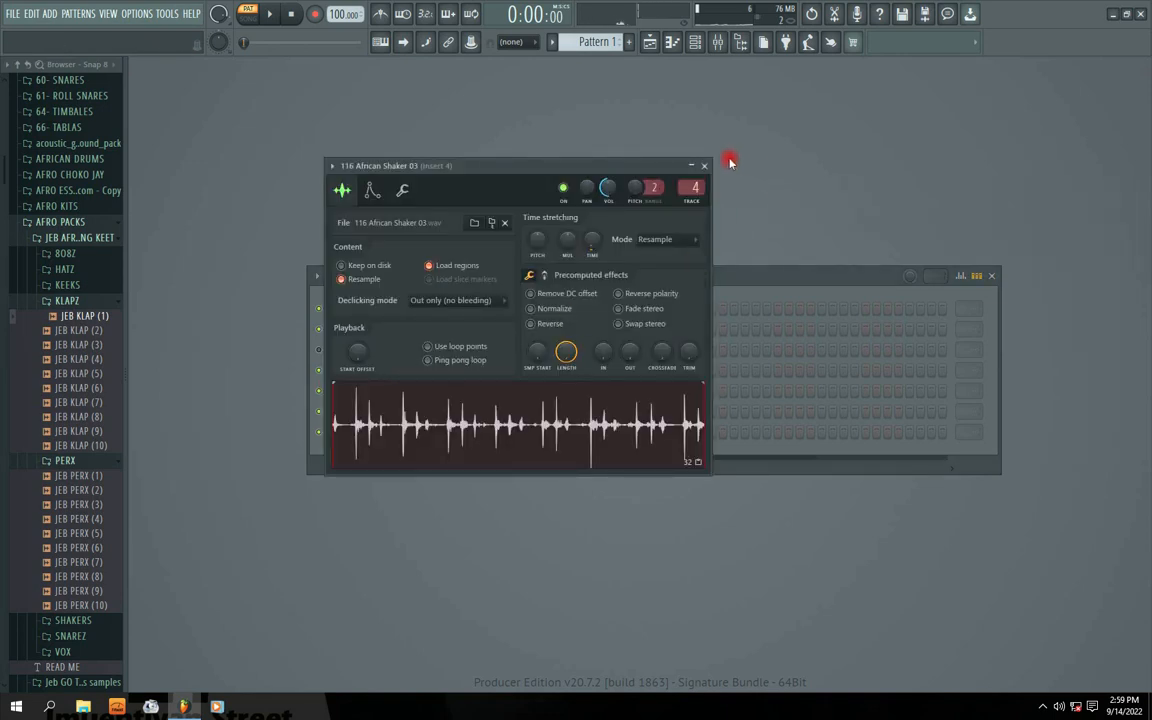
{"action": "left_click", "coordinate": [689, 188]}
{"action": "left_click", "coordinate": [317, 374]}
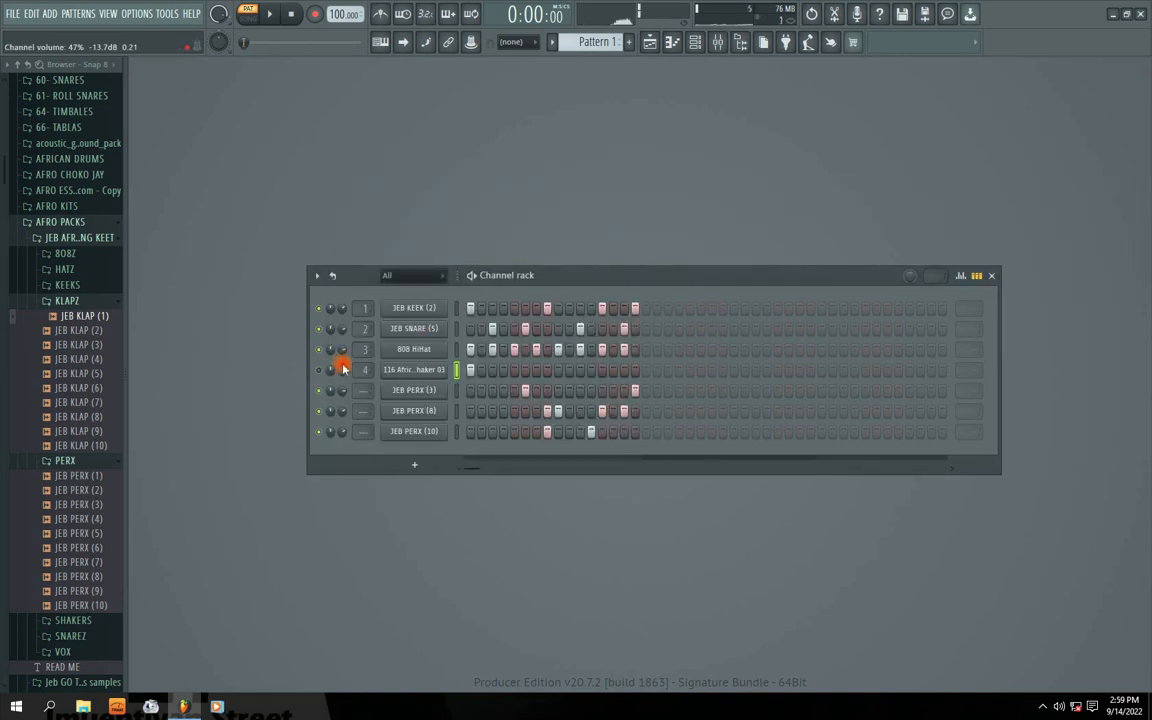
Normalize the 808 HiHat sample during playback, set its channel volume to about 42%, and stop the loop.
{"action": "key", "text": "space"}
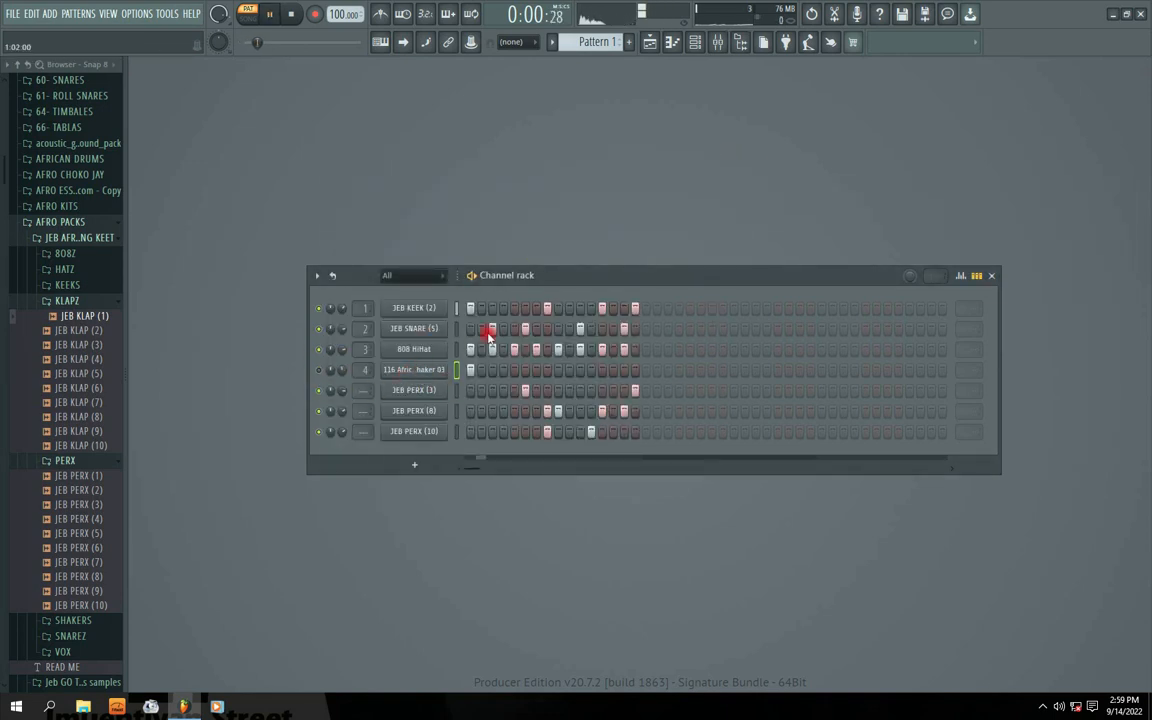
{"action": "left_click", "coordinate": [405, 349]}
{"action": "left_click", "coordinate": [340, 271]}
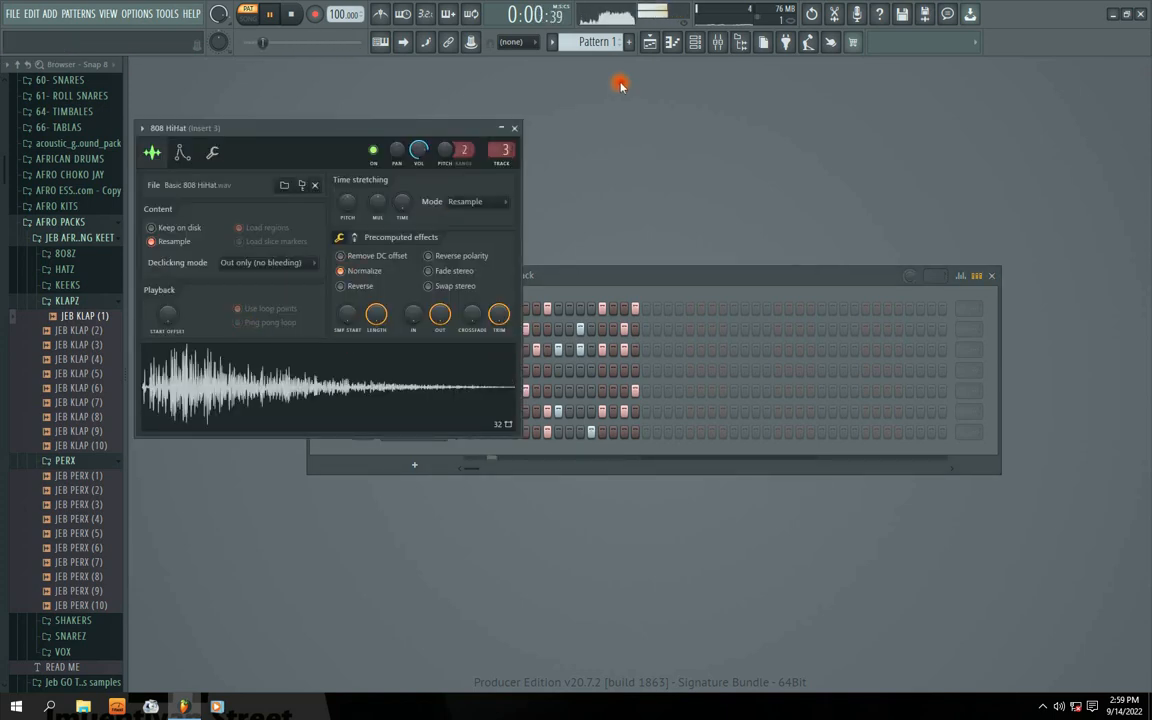
{"action": "left_click", "coordinate": [514, 128]}
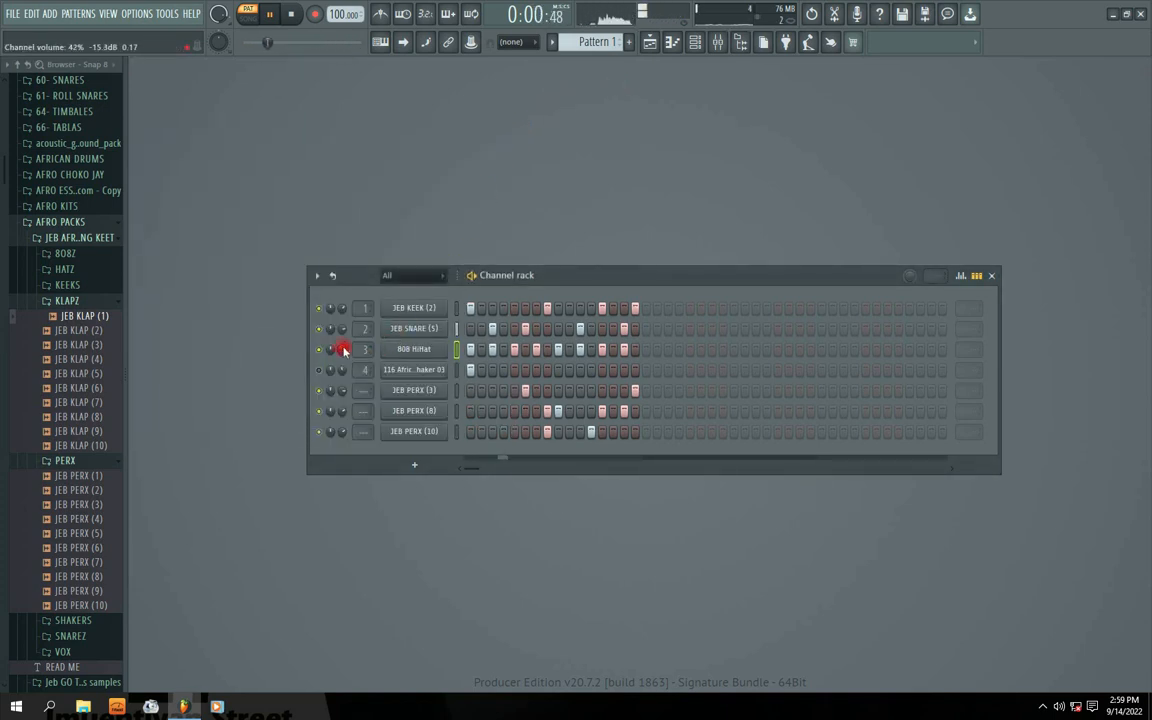
{"action": "left_click_drag", "start_coordinate": [573, 276], "coordinate": [567, 288]}
{"action": "key", "text": "space"}
Thin out the 808 HiHat pattern to hits on steps 6, 13 and 15, listening to the loop.
{"action": "left_click", "coordinate": [491, 366]}
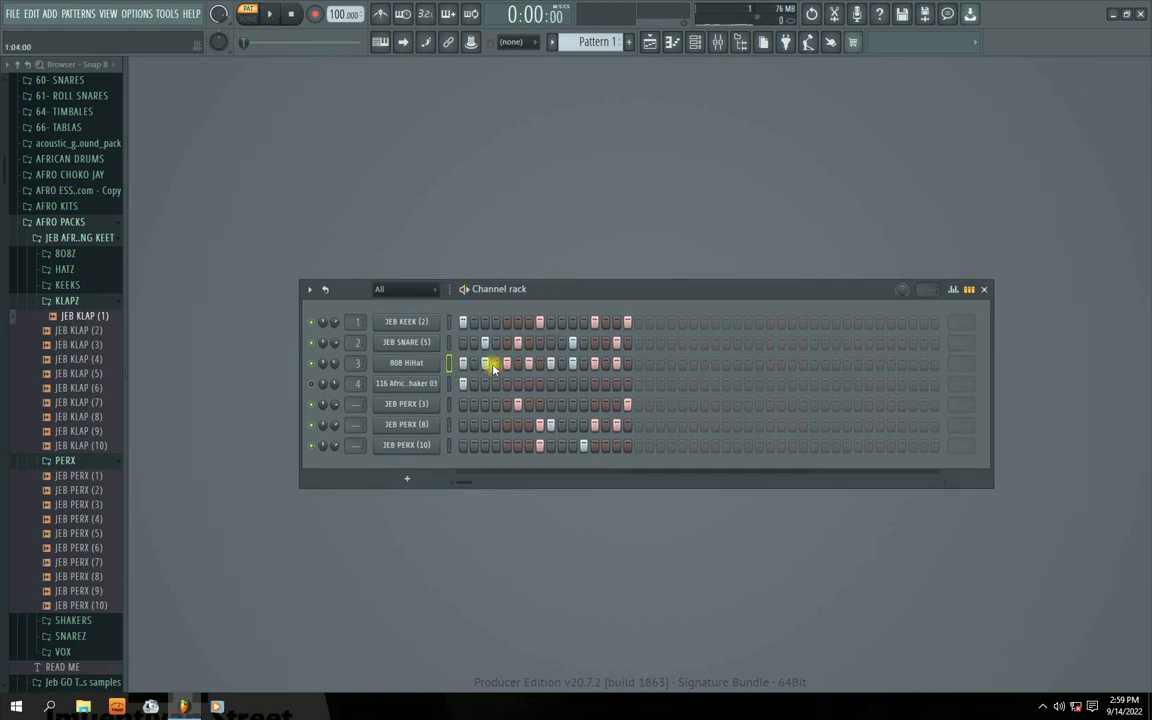
{"action": "mouse_move", "coordinate": [493, 364]}
{"action": "left_mouse_down"}
{"action": "mouse_move", "coordinate": [466, 364]}
{"action": "mouse_move", "coordinate": [628, 368]}
{"action": "left_mouse_up"}
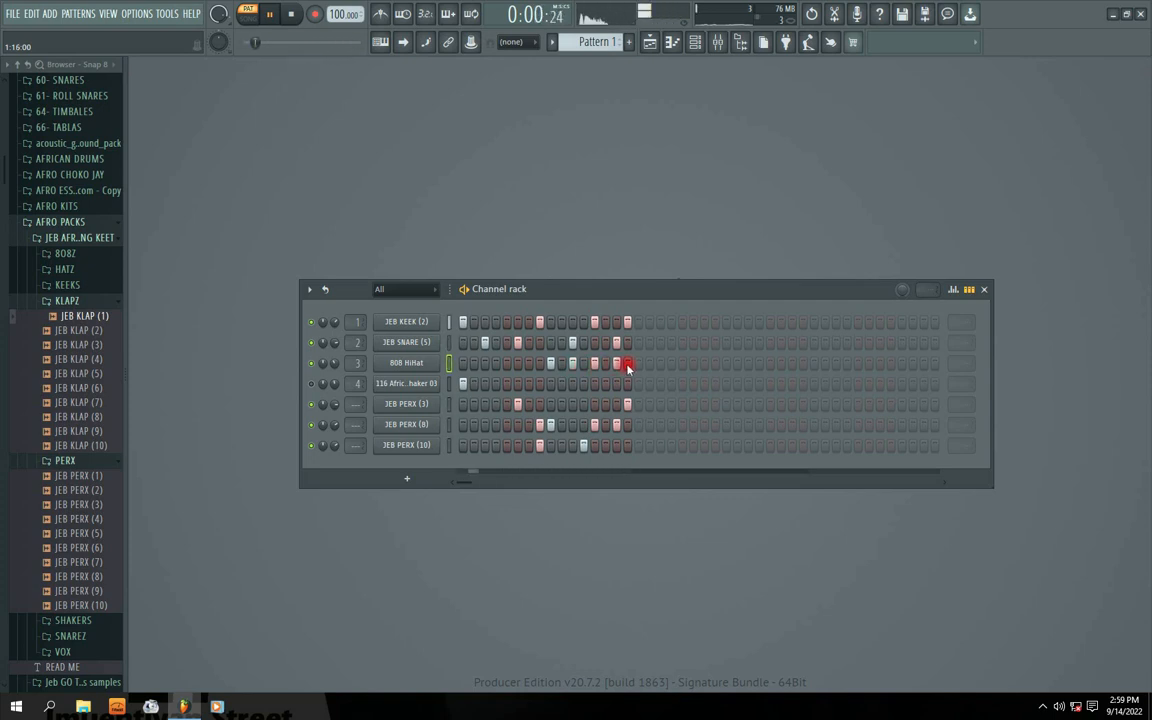
{"action": "mouse_move", "coordinate": [516, 367]}
{"action": "left_mouse_down"}
{"action": "mouse_move", "coordinate": [642, 367]}
{"action": "mouse_move", "coordinate": [557, 367]}
{"action": "left_mouse_up"}
{"action": "key", "text": "space"}
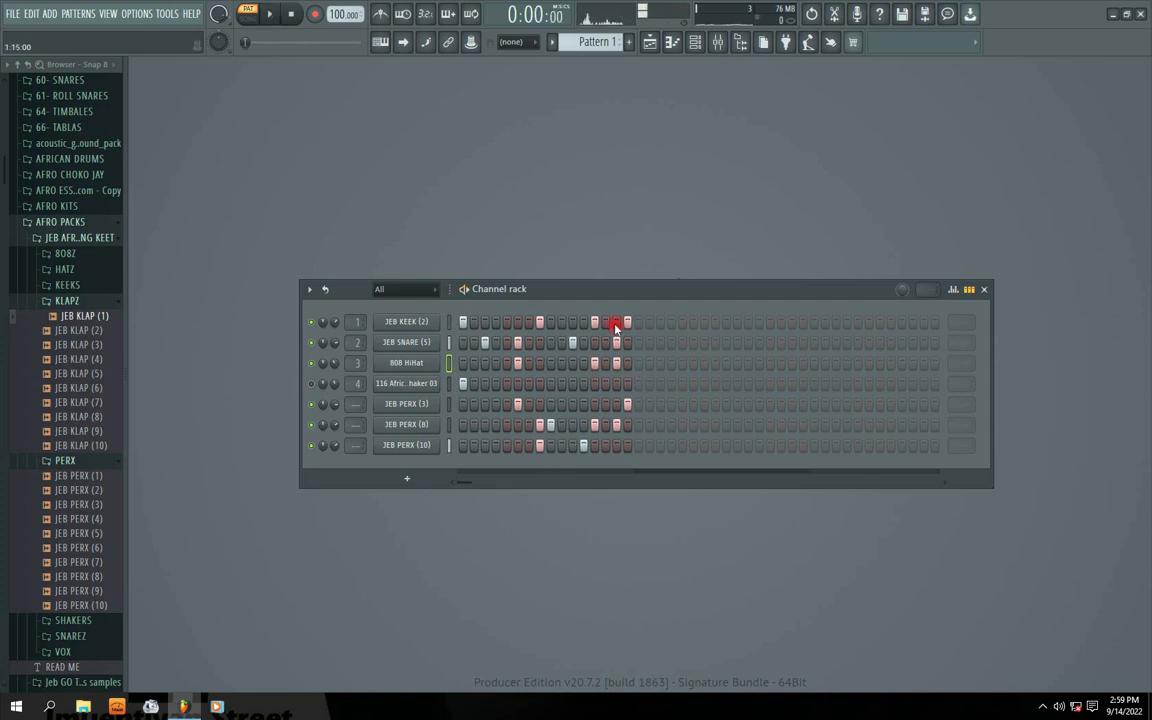
Remove the JEB SNARE (5) hit on step 3 and play the loop.
{"action": "left_click_drag", "start_coordinate": [555, 291], "coordinate": [574, 299]}
{"action": "left_click", "coordinate": [555, 333]}
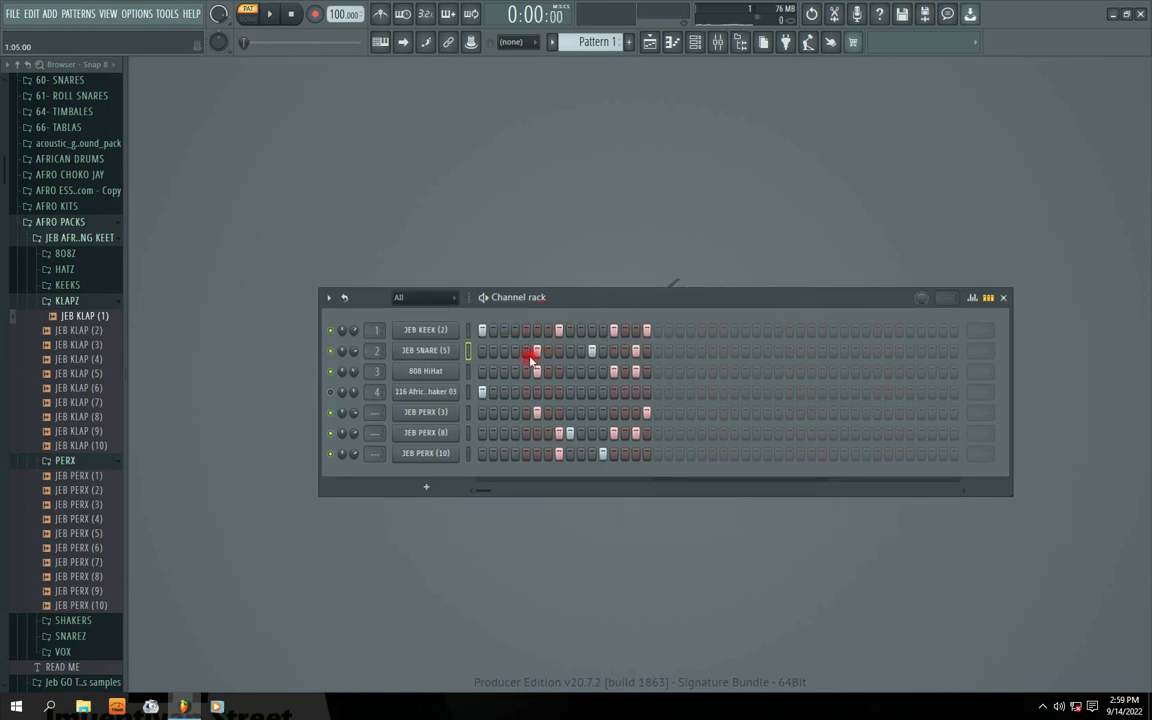
{"action": "left_click", "coordinate": [378, 351]}
{"action": "left_click", "coordinate": [640, 253]}
{"action": "key", "text": "space"}
{"action": "left_click", "coordinate": [643, 300]}
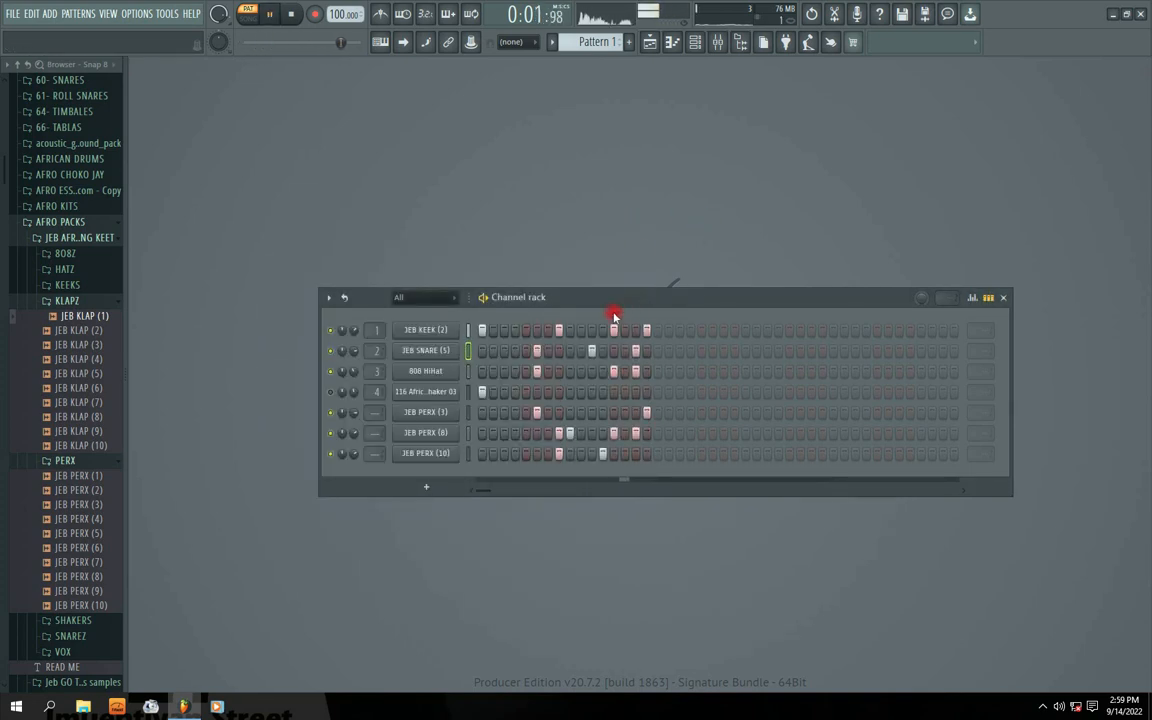
Unmute the African shaker, lower its volume to about 41%, and audition the full loop before stopping playback.
{"action": "left_click", "coordinate": [355, 353]}
{"action": "left_click", "coordinate": [331, 394]}
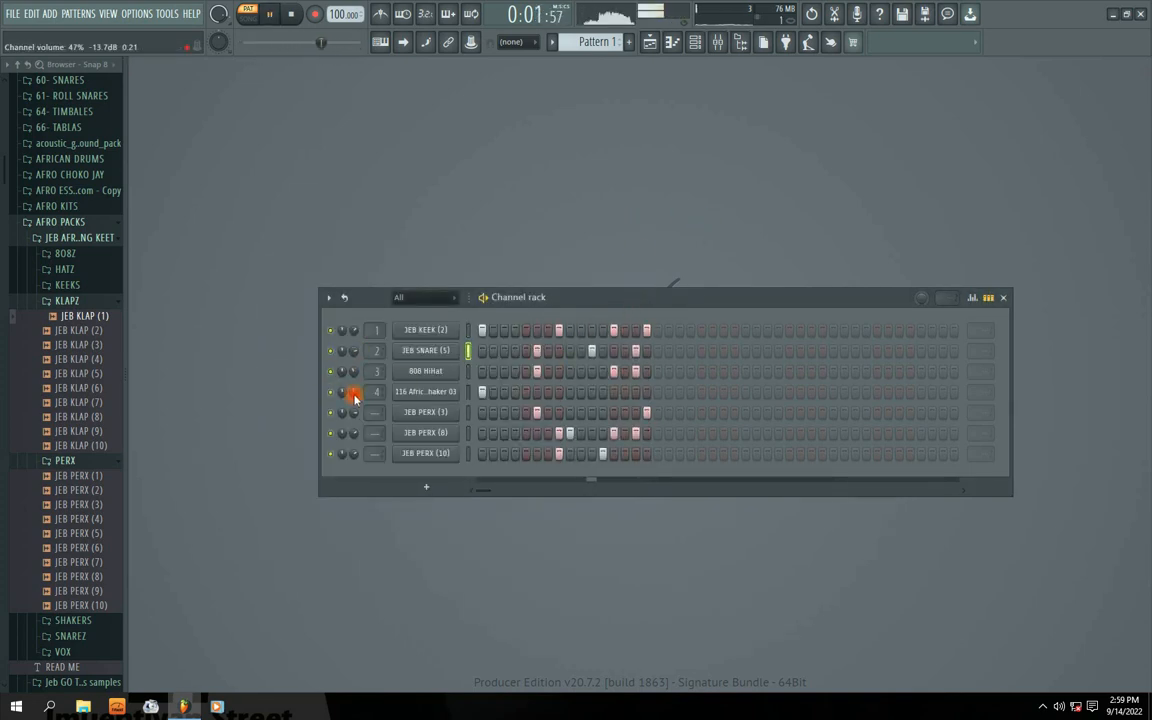
{"action": "left_click_drag", "start_coordinate": [356, 393], "coordinate": [355, 412]}
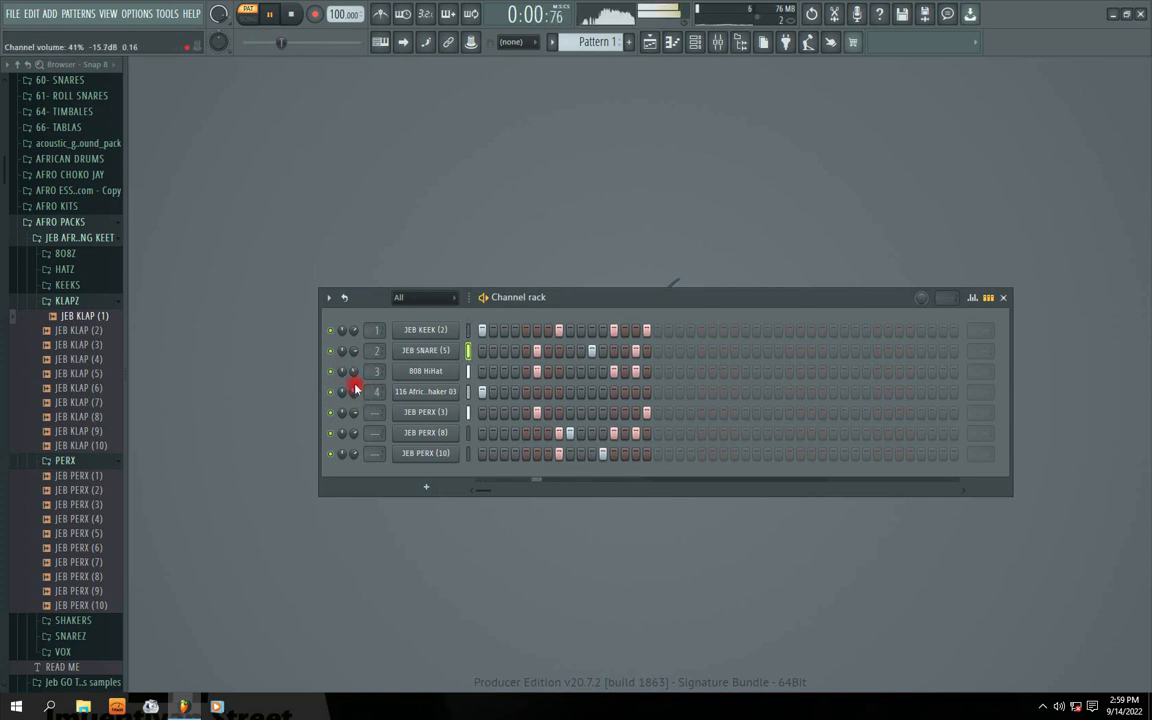
{"action": "left_click_drag", "start_coordinate": [535, 298], "coordinate": [530, 302]}
{"action": "key", "text": "space"}
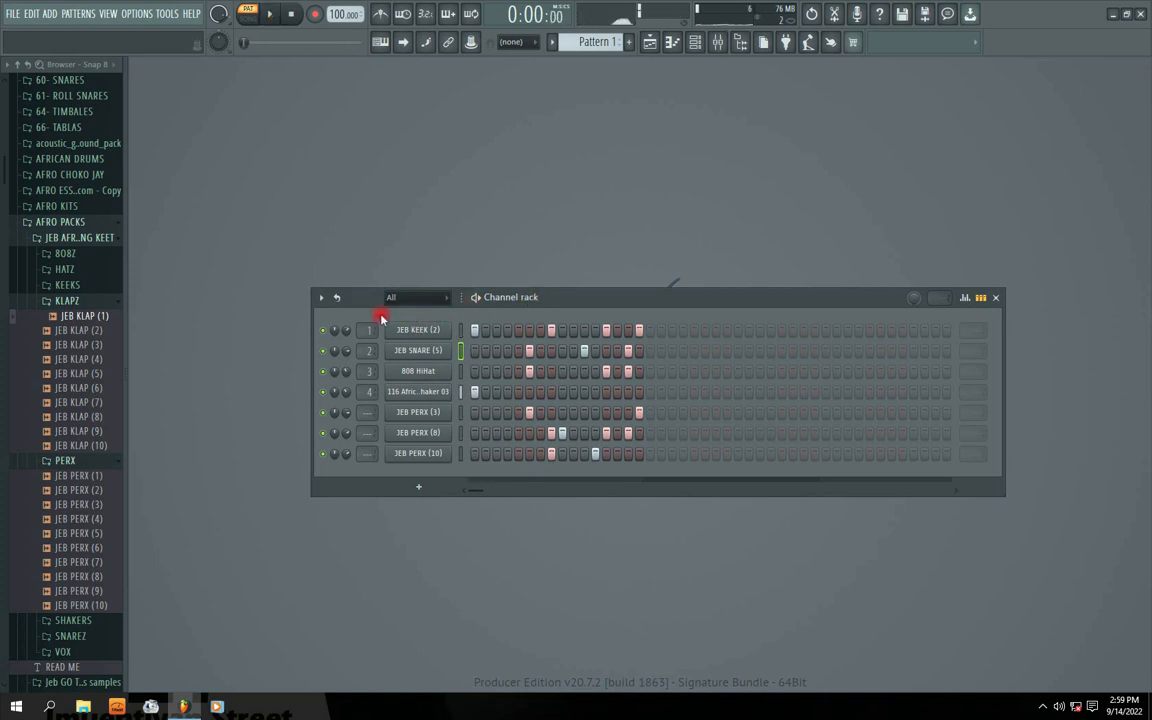
{"action": "key", "text": "space"}
{"action": "left_click_drag", "start_coordinate": [526, 300], "coordinate": [530, 282]}
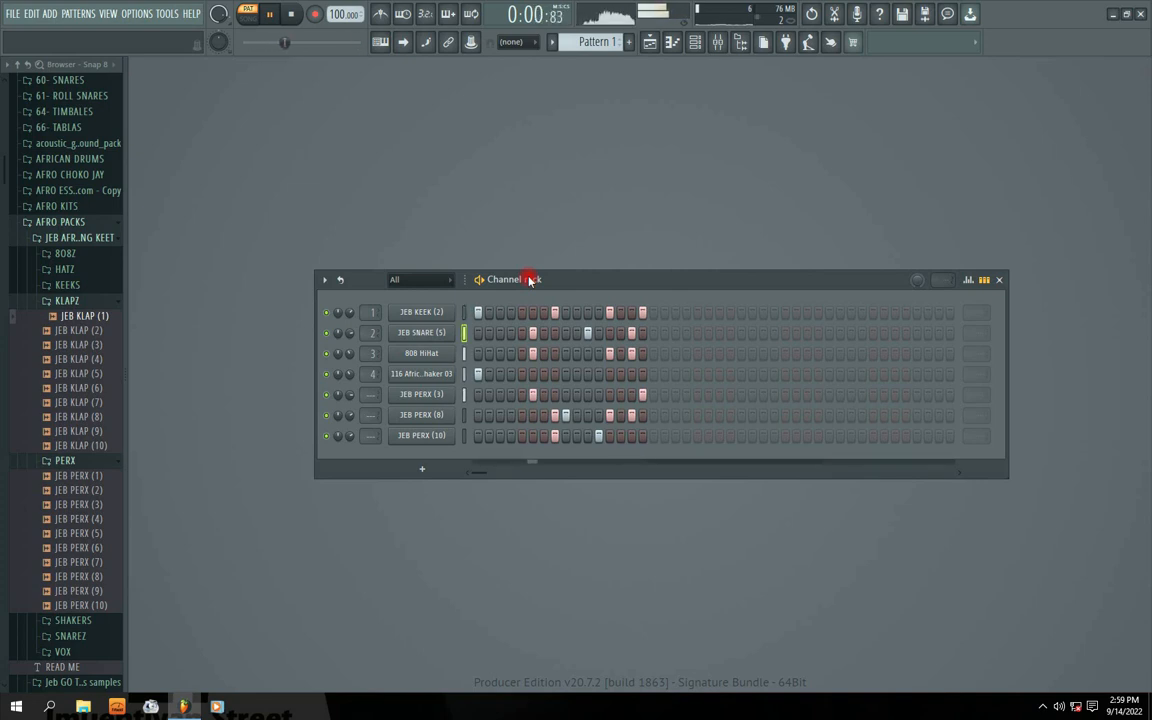
{"action": "key", "text": "space"}
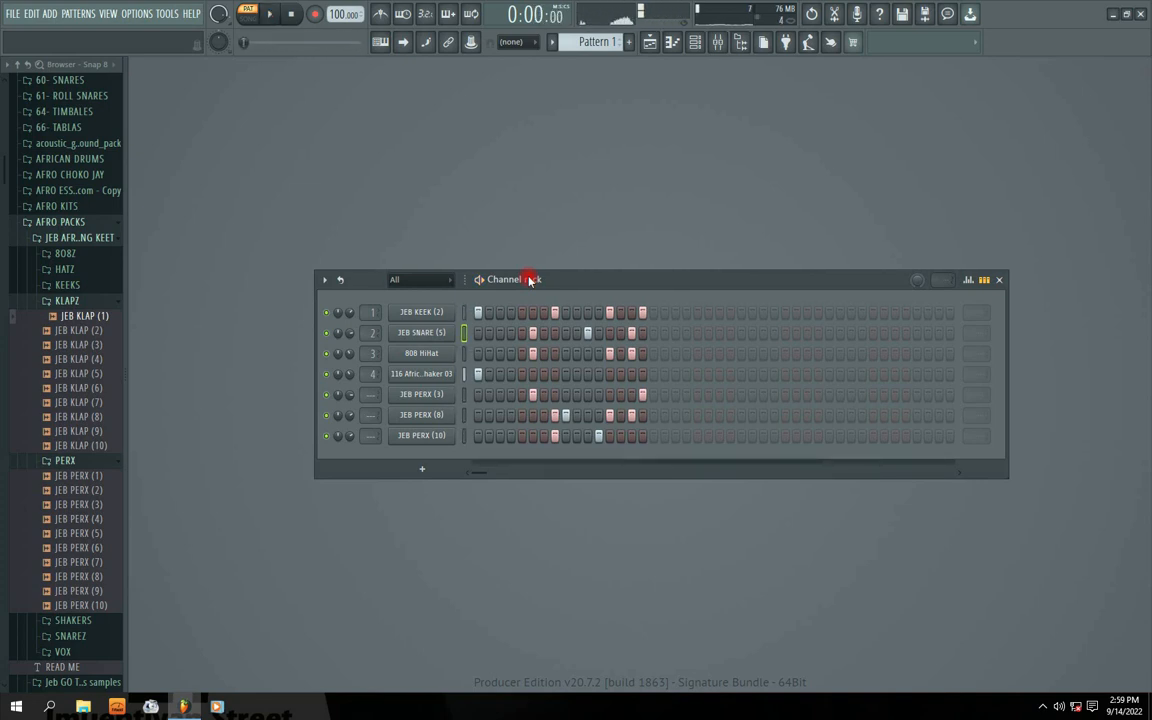
Add JEB KEEK (2) kick hits on steps 4 and 11 and play the loop.
{"action": "right_click", "coordinate": [351, 317]}
{"action": "left_click", "coordinate": [372, 321]}
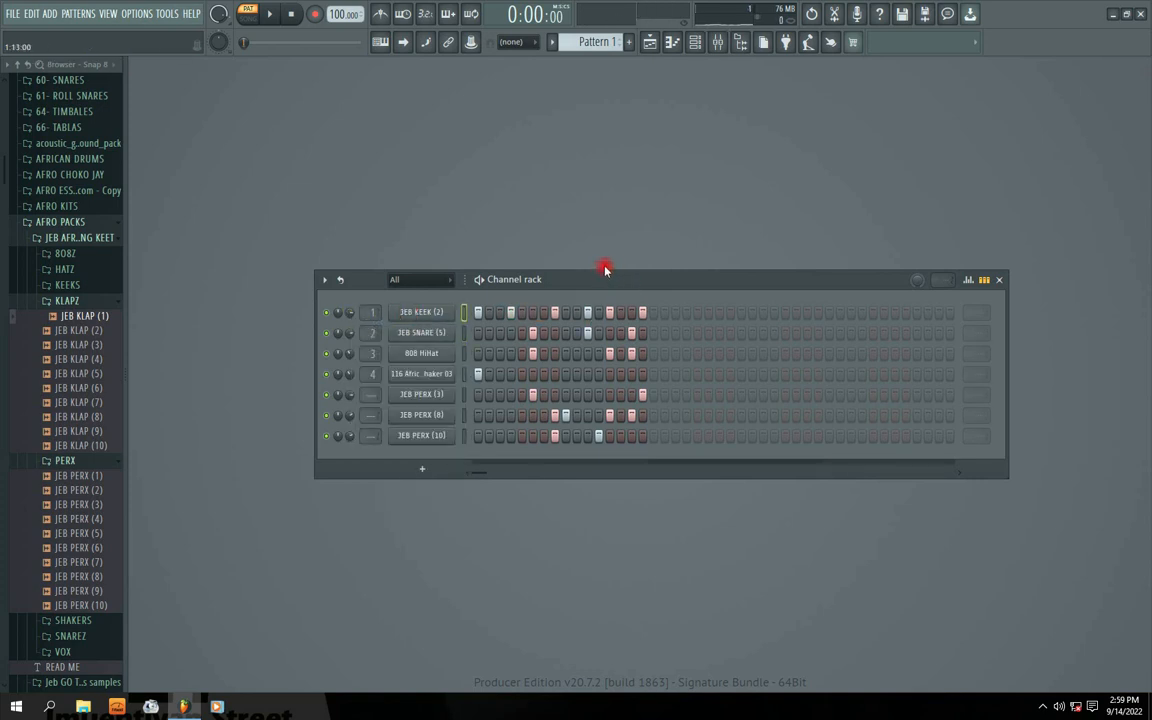
{"action": "key", "text": "space"}
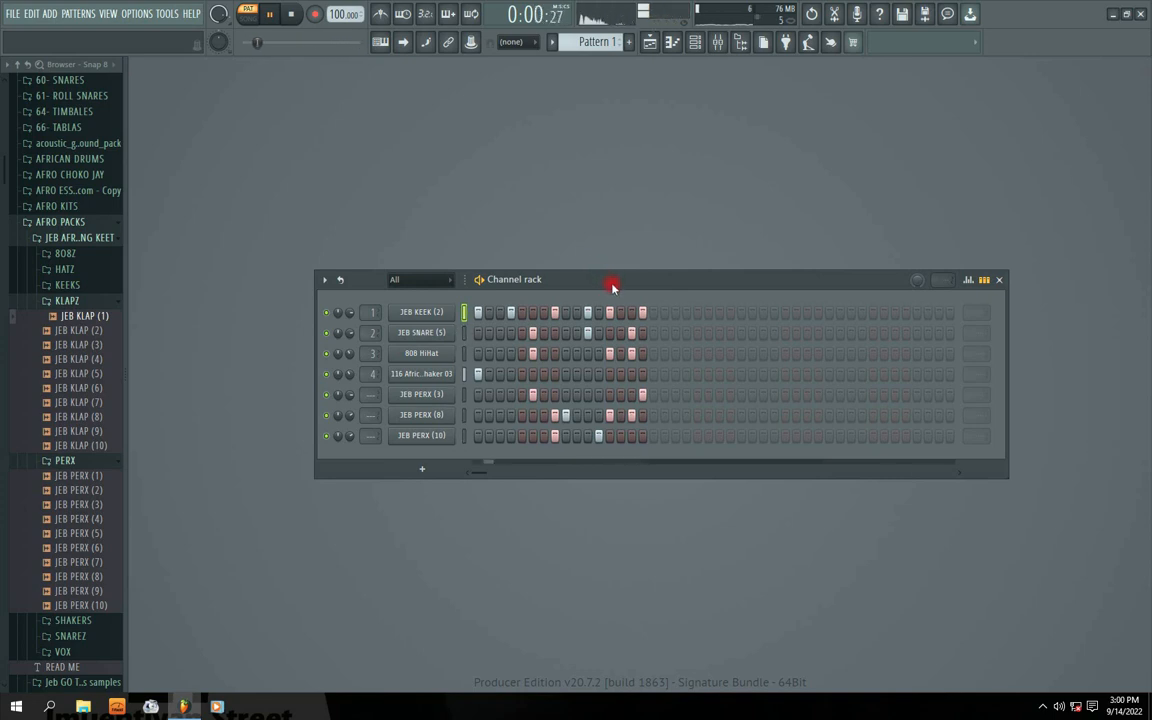
Mute JEB PERX (3), JEB PERX (8) and JEB PERX (10), and play the loop.
{"action": "left_click_drag", "start_coordinate": [613, 286], "coordinate": [612, 281]}
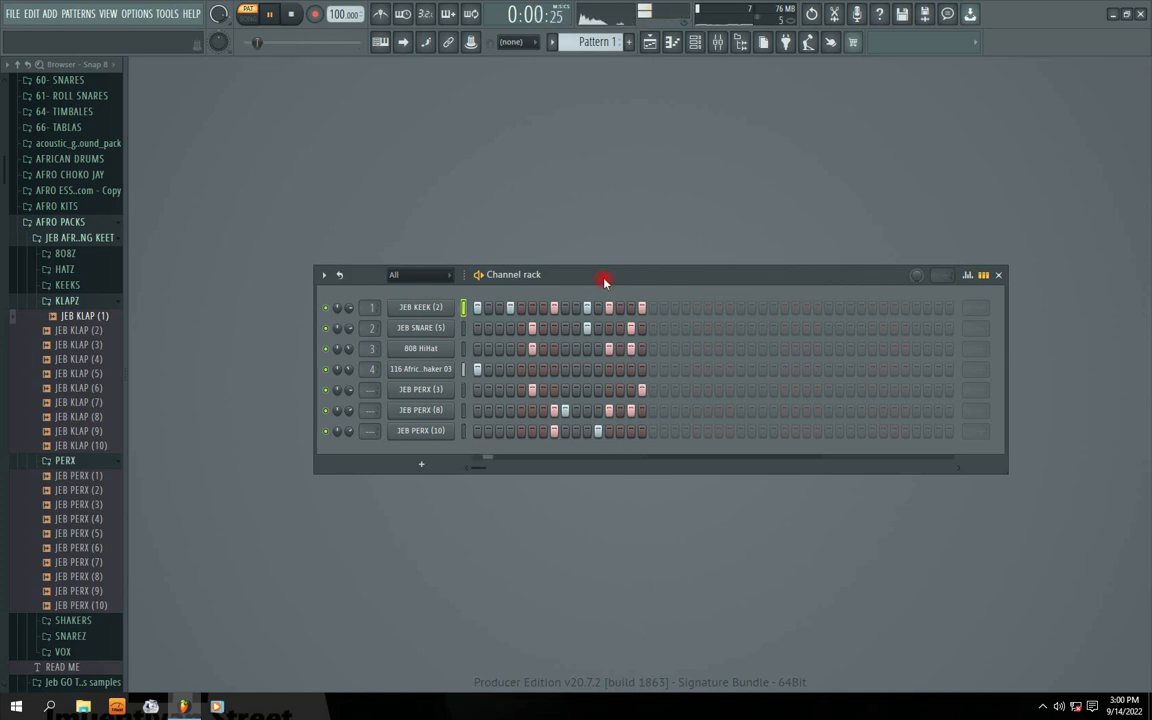
{"action": "key", "text": "space"}
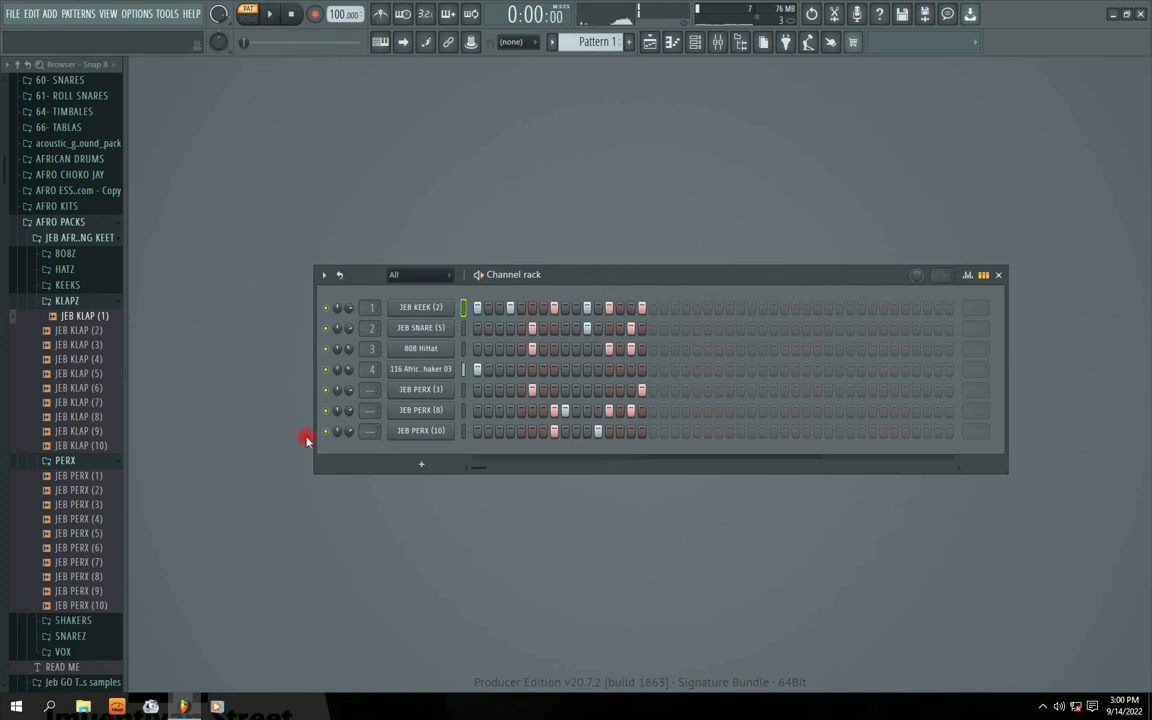
{"action": "left_click", "coordinate": [325, 432]}
{"action": "left_click", "coordinate": [325, 410]}
{"action": "left_click", "coordinate": [325, 390]}
{"action": "key", "text": "space"}
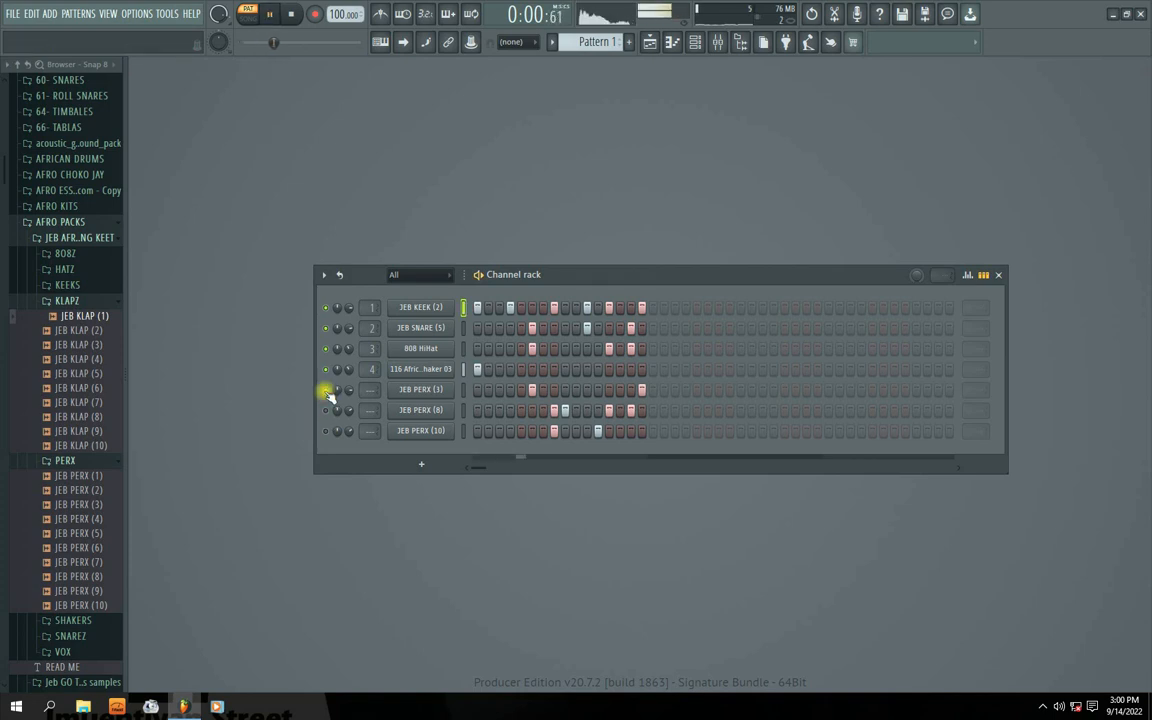
Raise the 808 HiHat channel volume to about 53% while the loop plays.
{"action": "left_click", "coordinate": [406, 365]}
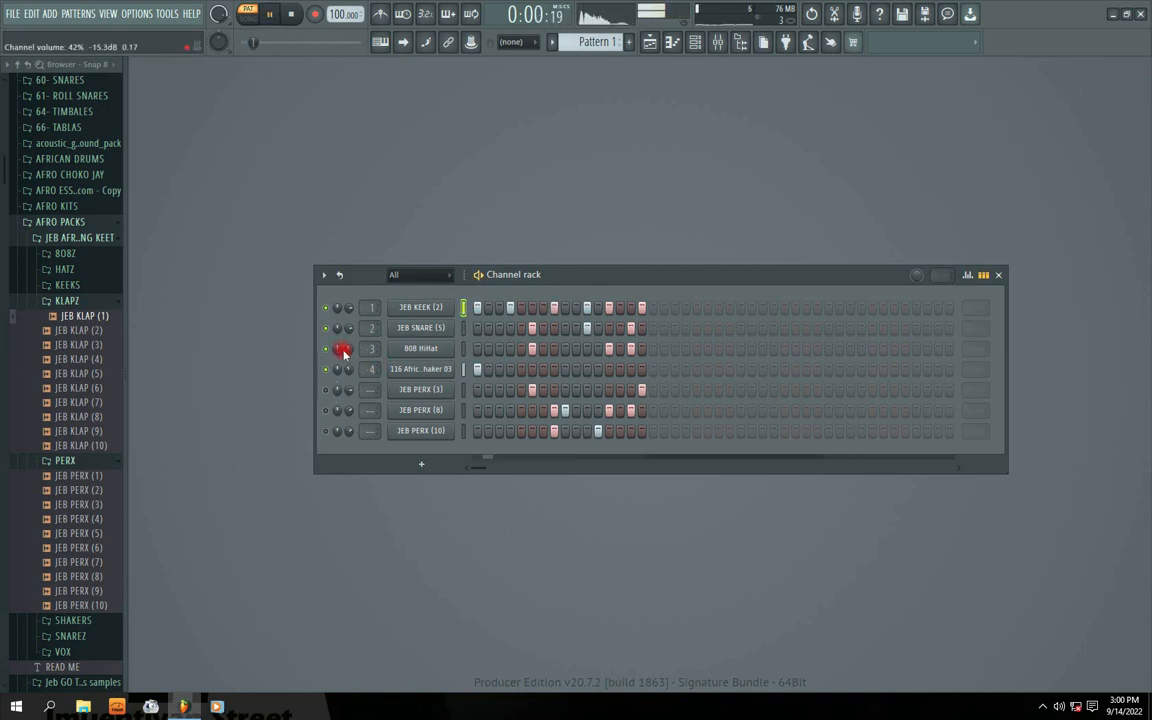
{"action": "left_click_drag", "start_coordinate": [347, 351], "coordinate": [347, 350]}
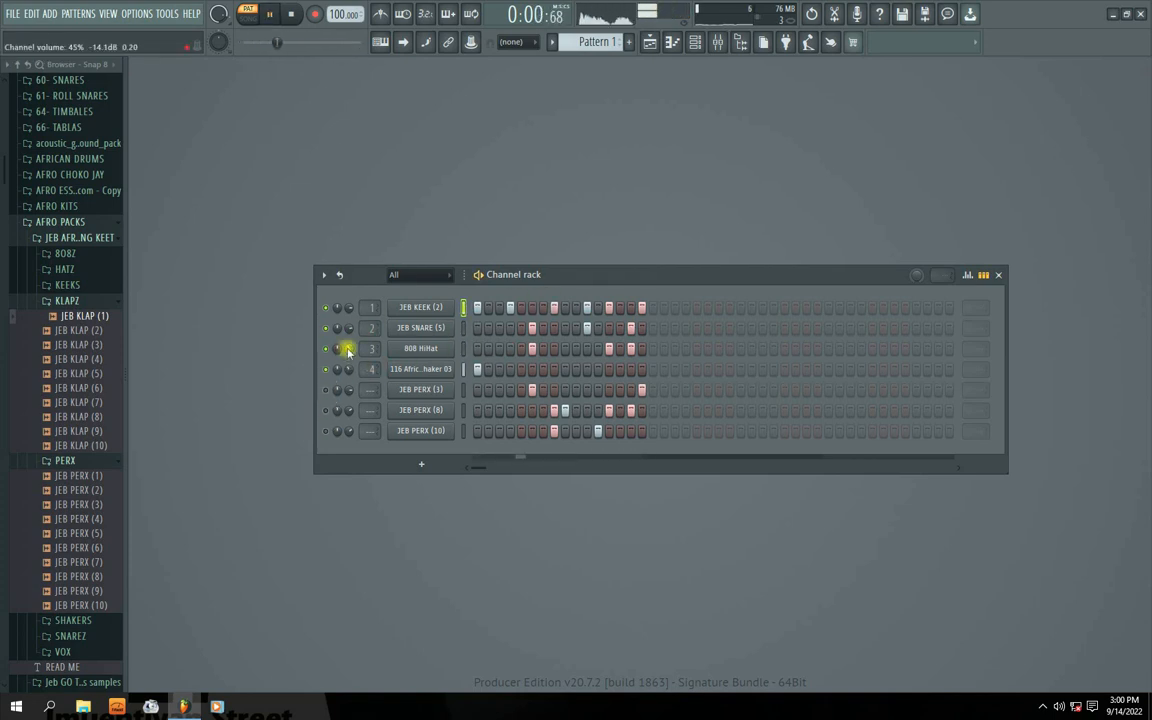
{"action": "left_click", "coordinate": [1042, 706]}
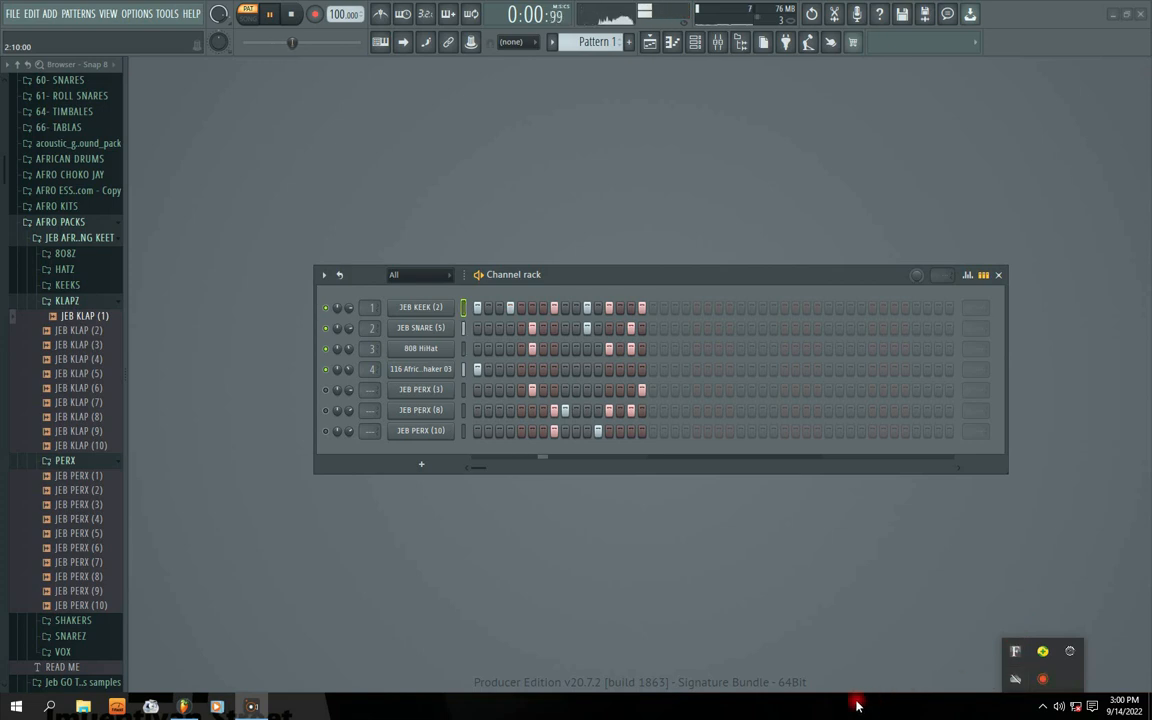
{"action": "left_click", "coordinate": [732, 695]}
{"action": "left_click", "coordinate": [735, 682]}
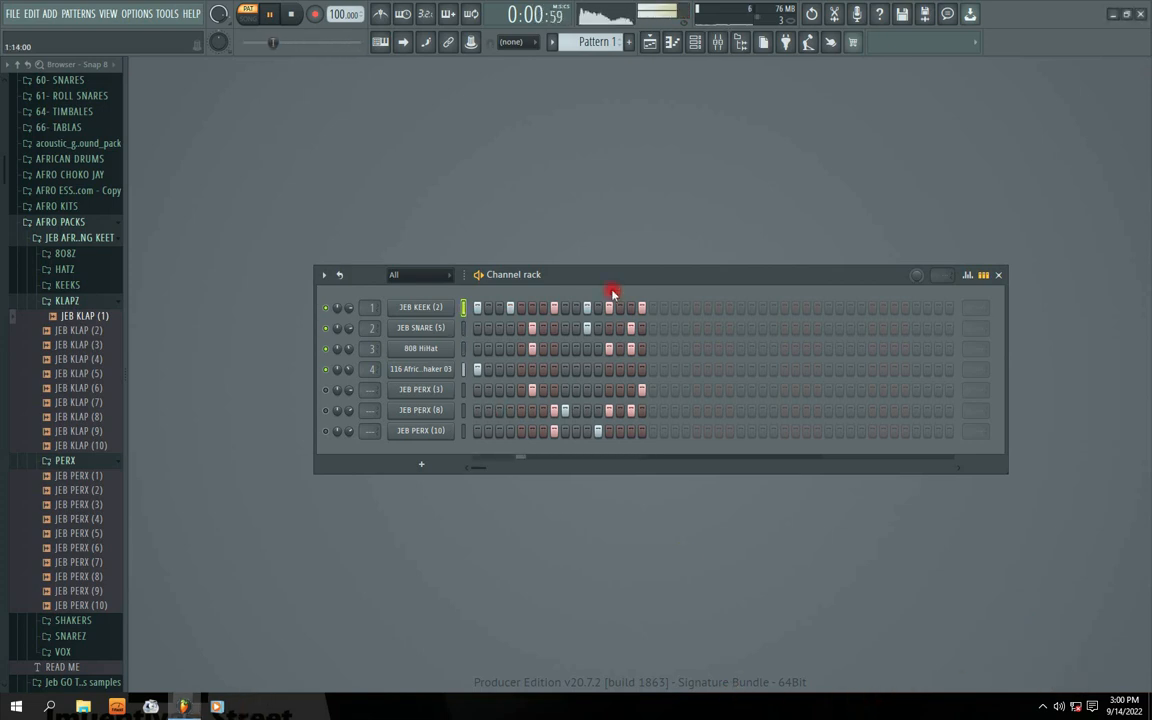
{"action": "left_click_drag", "start_coordinate": [591, 278], "coordinate": [552, 278]}
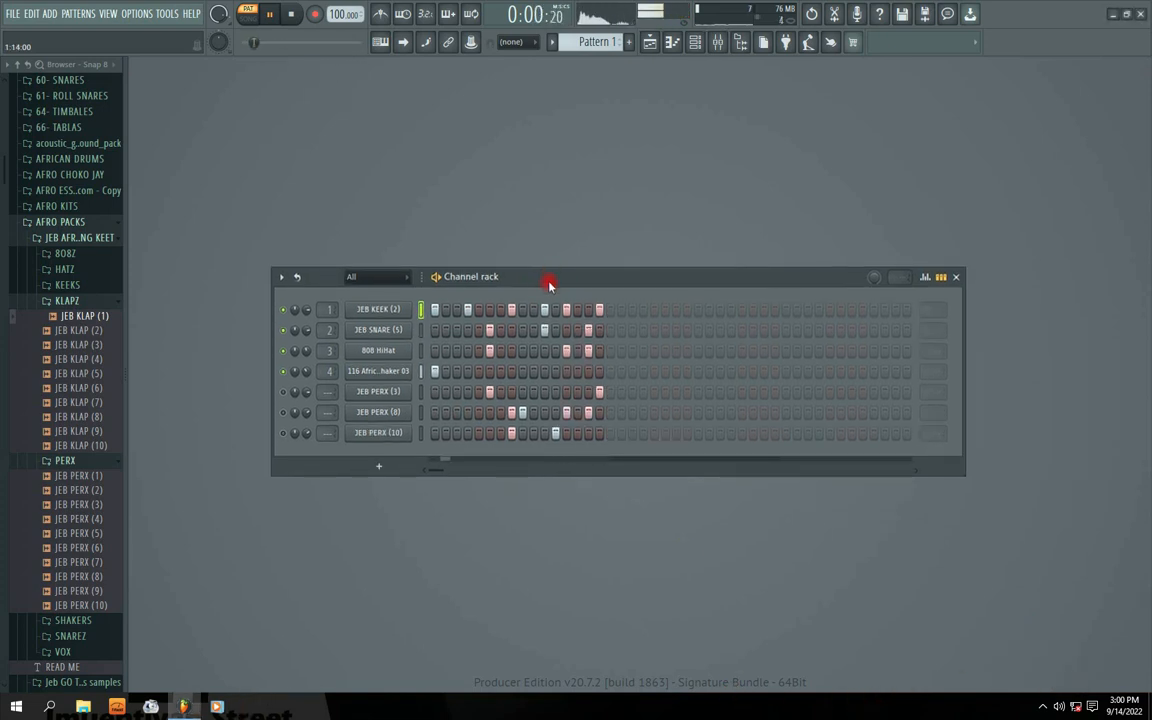
{"action": "left_click_drag", "start_coordinate": [306, 309], "coordinate": [308, 356]}
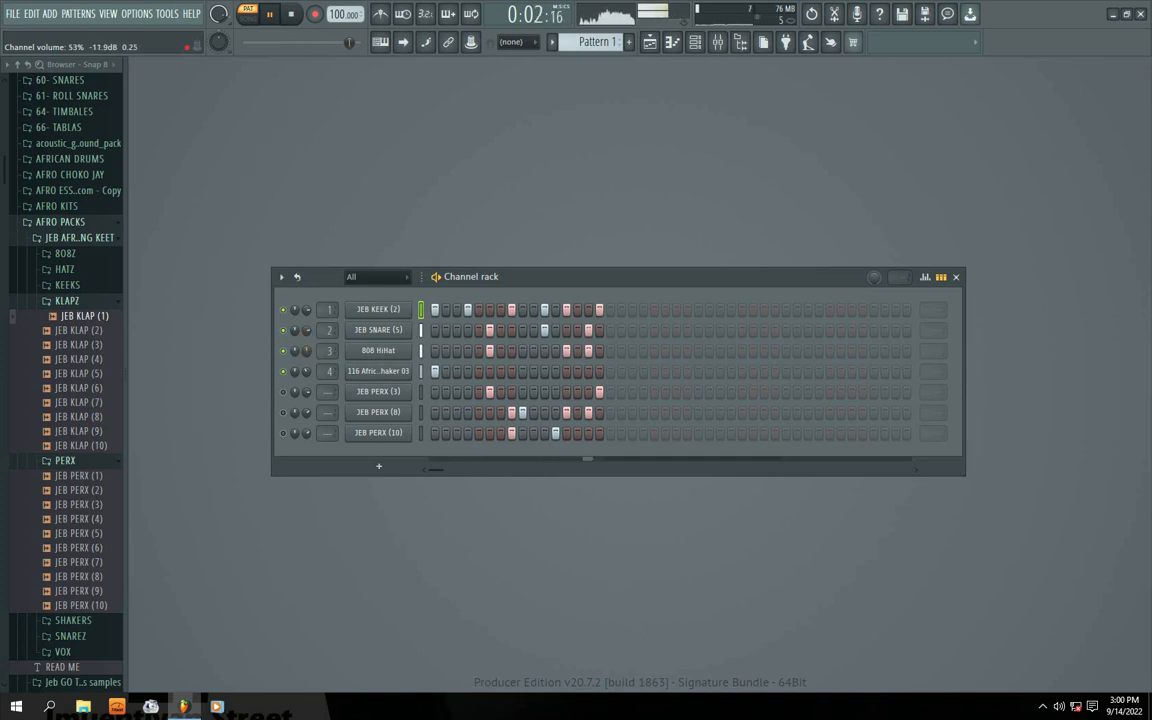
Unmute the three JEB PERX channels, mute the 116 African Shaker 03 channel, and play the loop.
{"action": "key", "text": "space"}
{"action": "left_click", "coordinate": [285, 392]}
{"action": "left_click", "coordinate": [296, 374]}
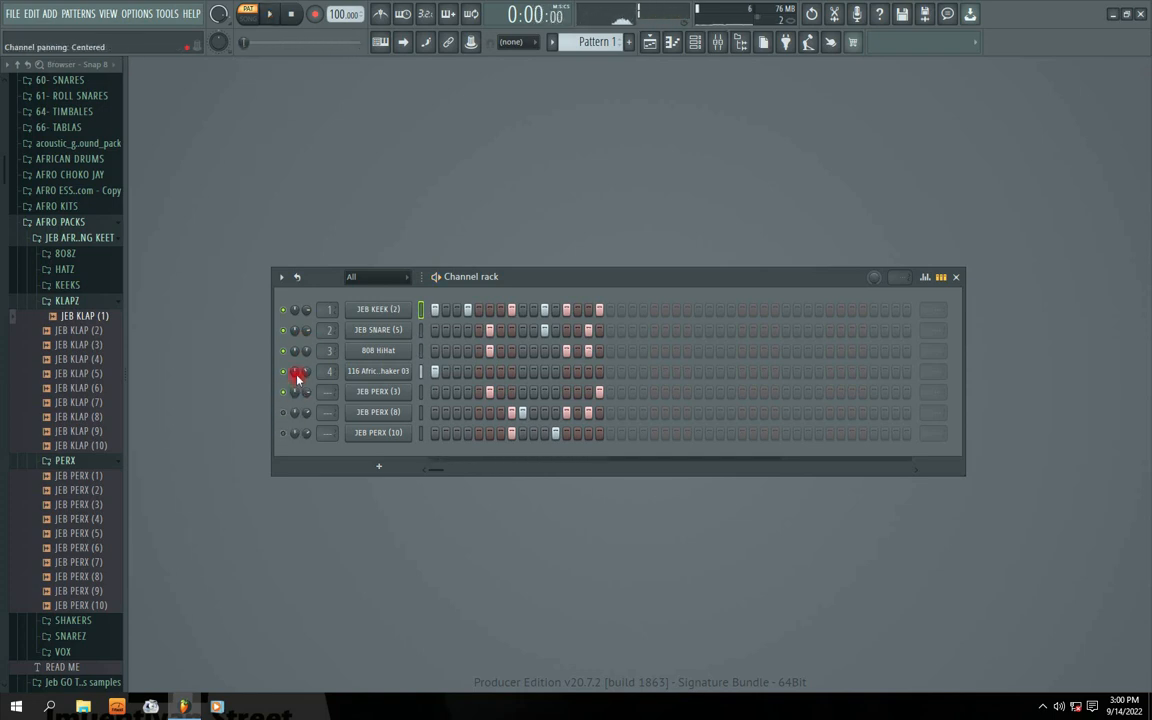
{"action": "key", "text": "space"}
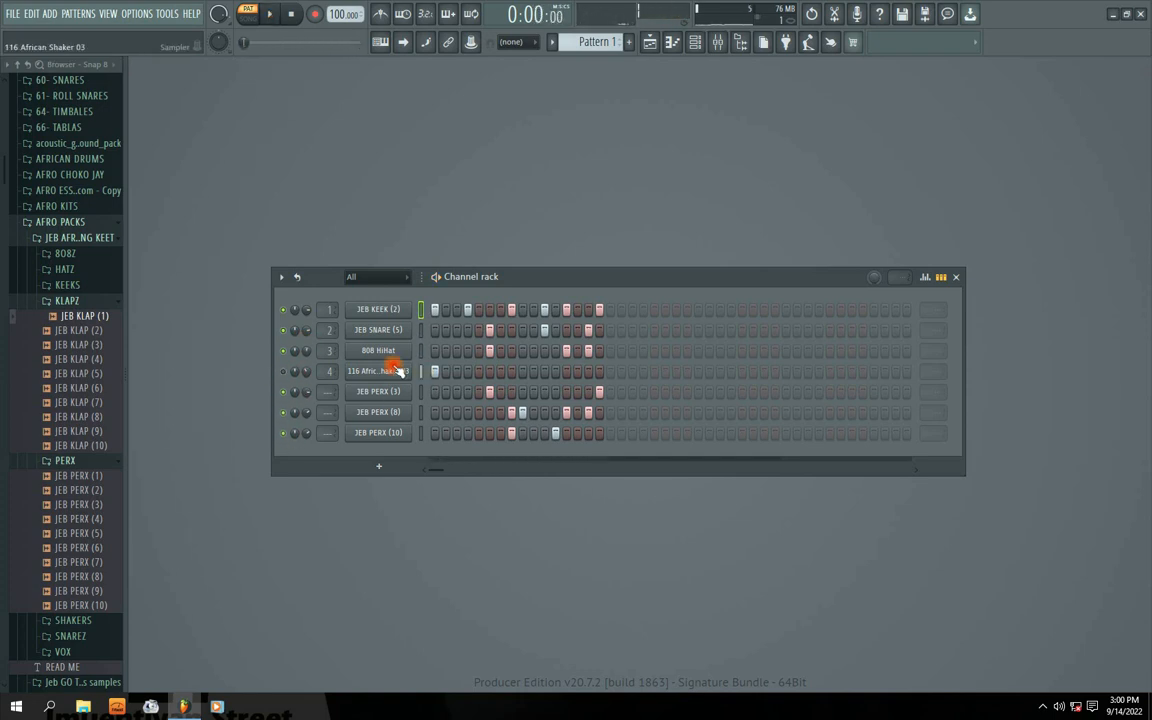
{"action": "left_click_drag", "start_coordinate": [529, 282], "coordinate": [556, 285]}
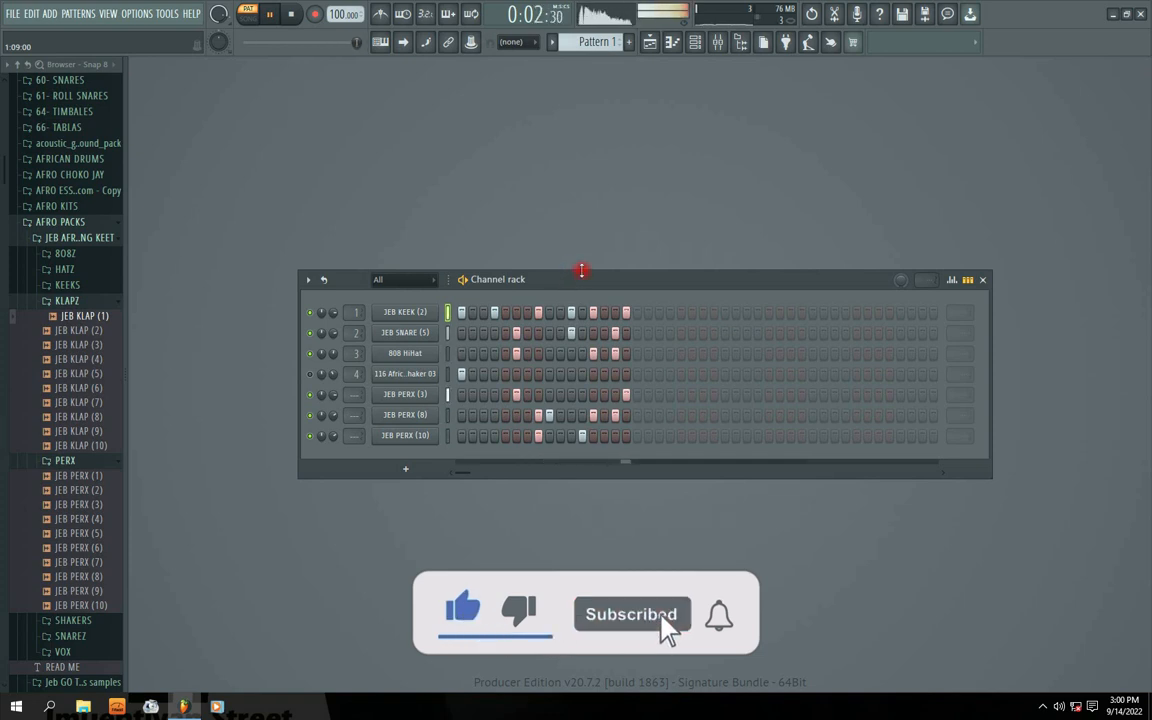
{"action": "left_click_drag", "start_coordinate": [578, 283], "coordinate": [549, 302]}
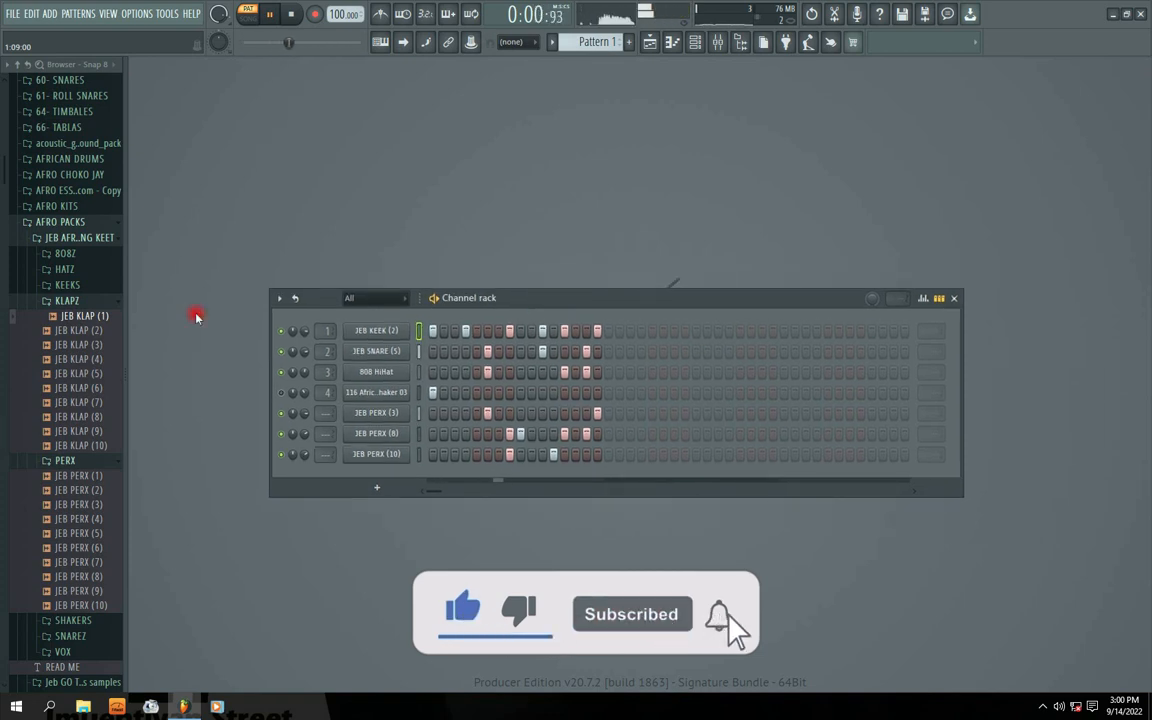
Collapse the KLAPZ and PERX sample folders, expand SNAREZ and audition JEB SNARE (4) over the loop.
{"action": "left_click", "coordinate": [76, 303]}
{"action": "left_click", "coordinate": [76, 316]}
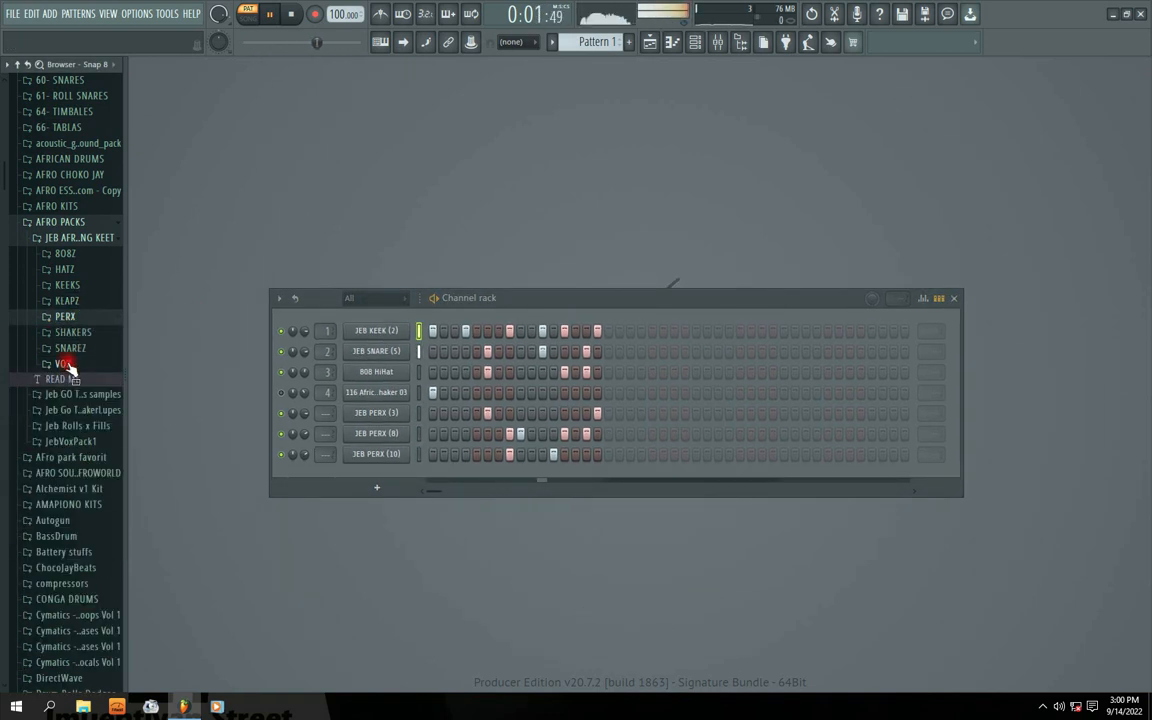
{"action": "left_click", "coordinate": [70, 348]}
{"action": "left_click", "coordinate": [66, 406]}
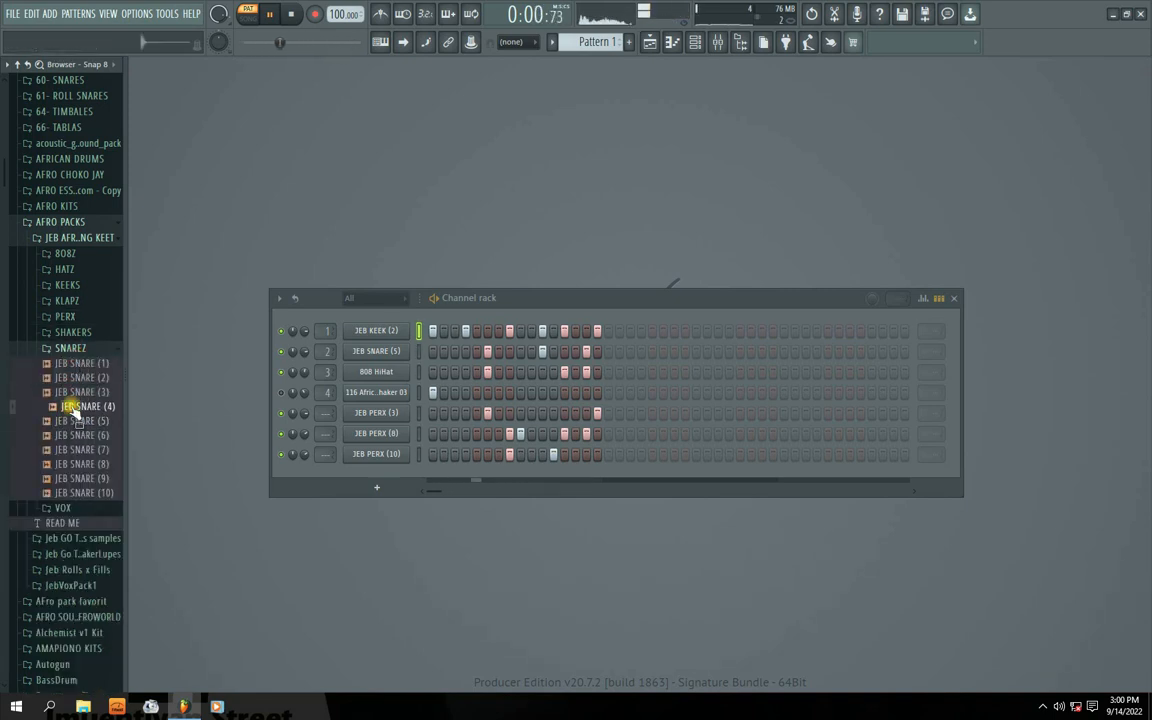
{"action": "left_click", "coordinate": [73, 408]}
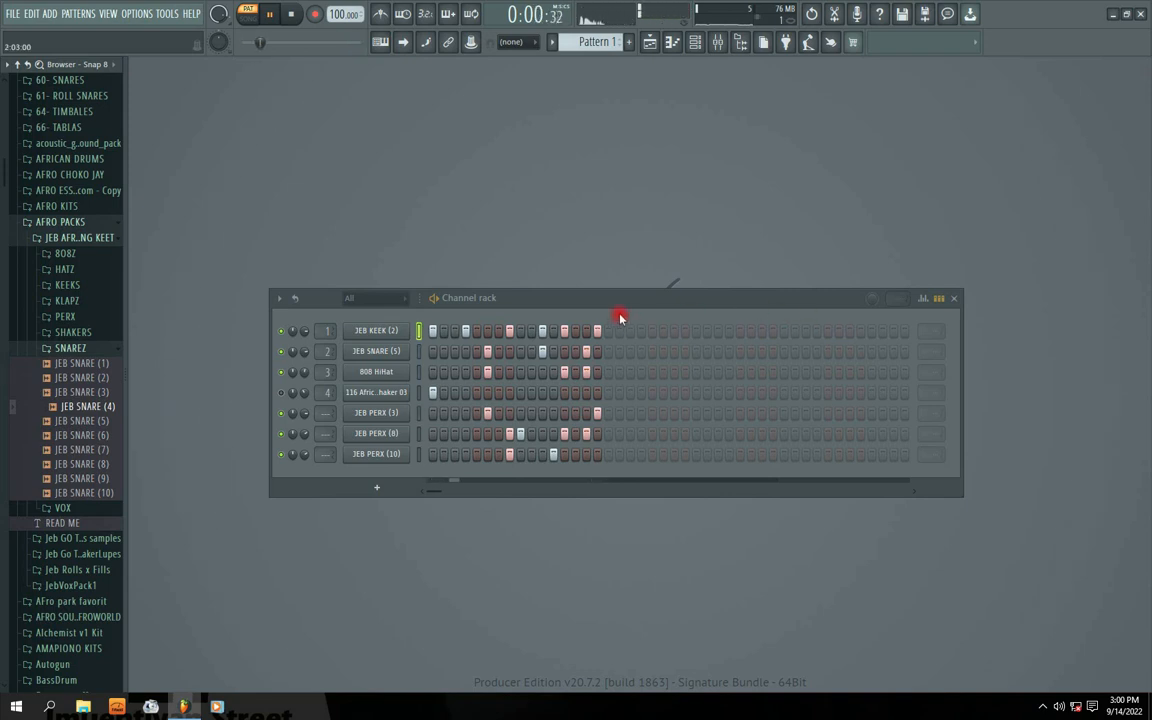
{"action": "mouse_move", "coordinate": [607, 300]}
{"action": "left_mouse_down"}
{"action": "mouse_move", "coordinate": [612, 288]}
{"action": "mouse_move", "coordinate": [632, 290]}
{"action": "mouse_move", "coordinate": [611, 290]}
{"action": "left_mouse_up"}
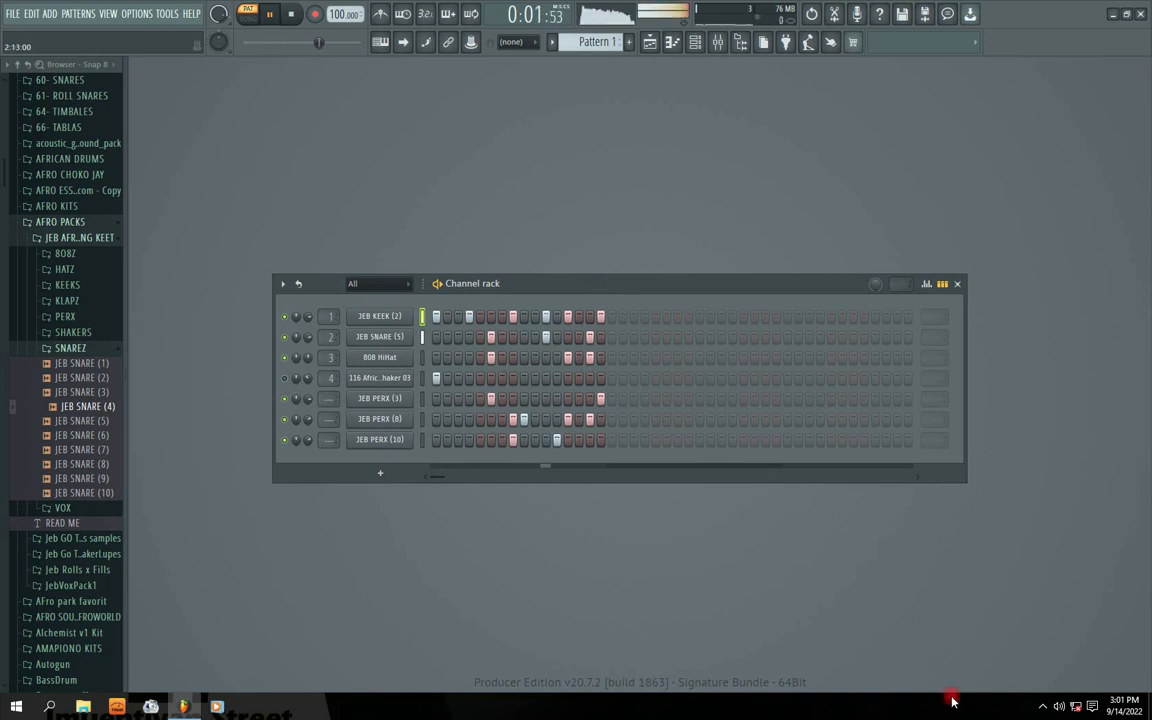
{"action": "left_click", "coordinate": [1043, 707]}
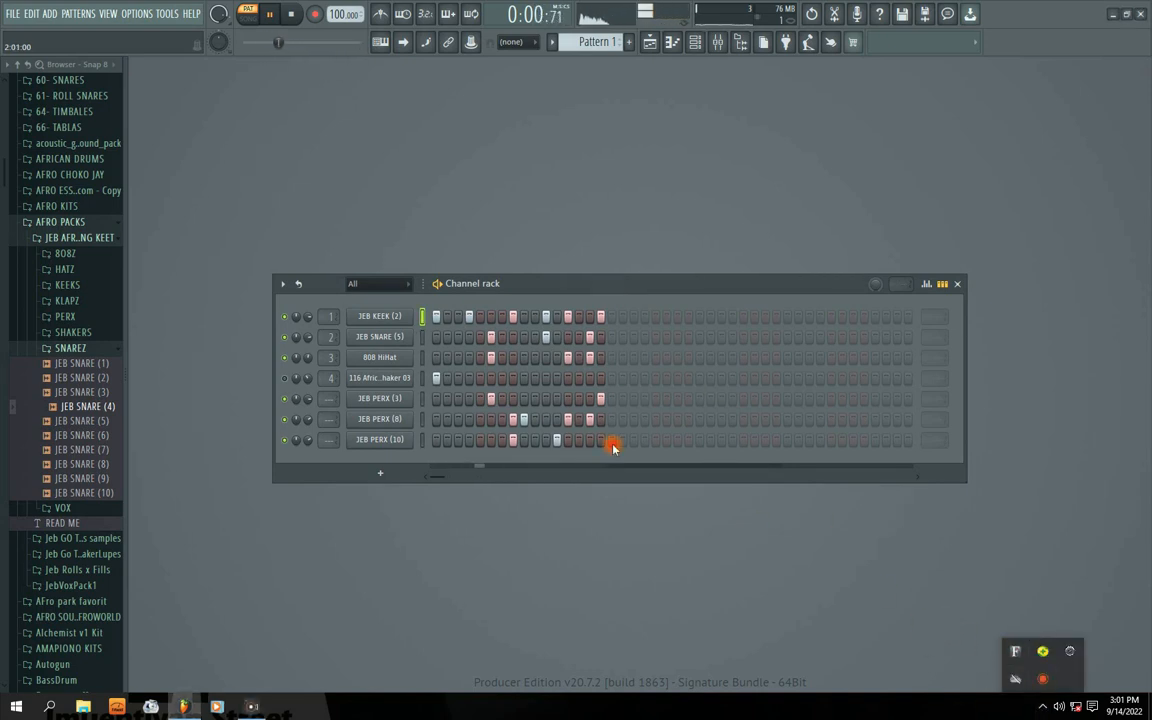
Remove the JEB KEEK (2) kick hits on steps 4, 8 and 13 and play the loop.
{"action": "key", "text": "space"}
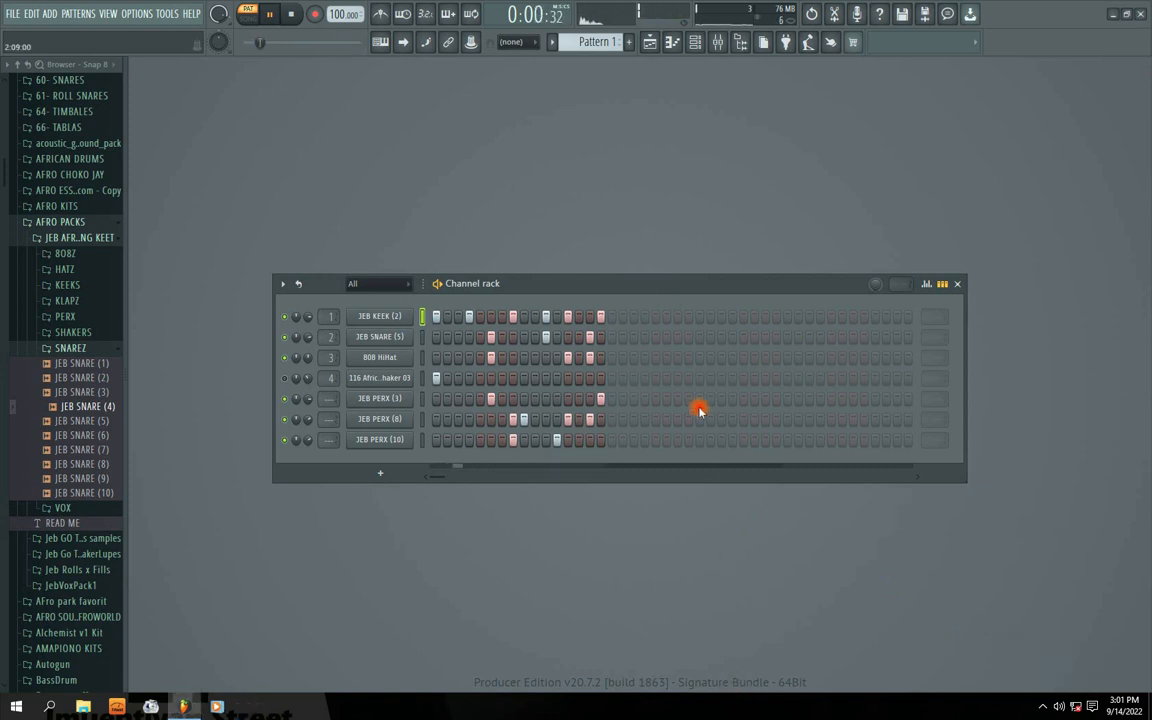
{"action": "left_click_drag", "start_coordinate": [594, 283], "coordinate": [622, 352]}
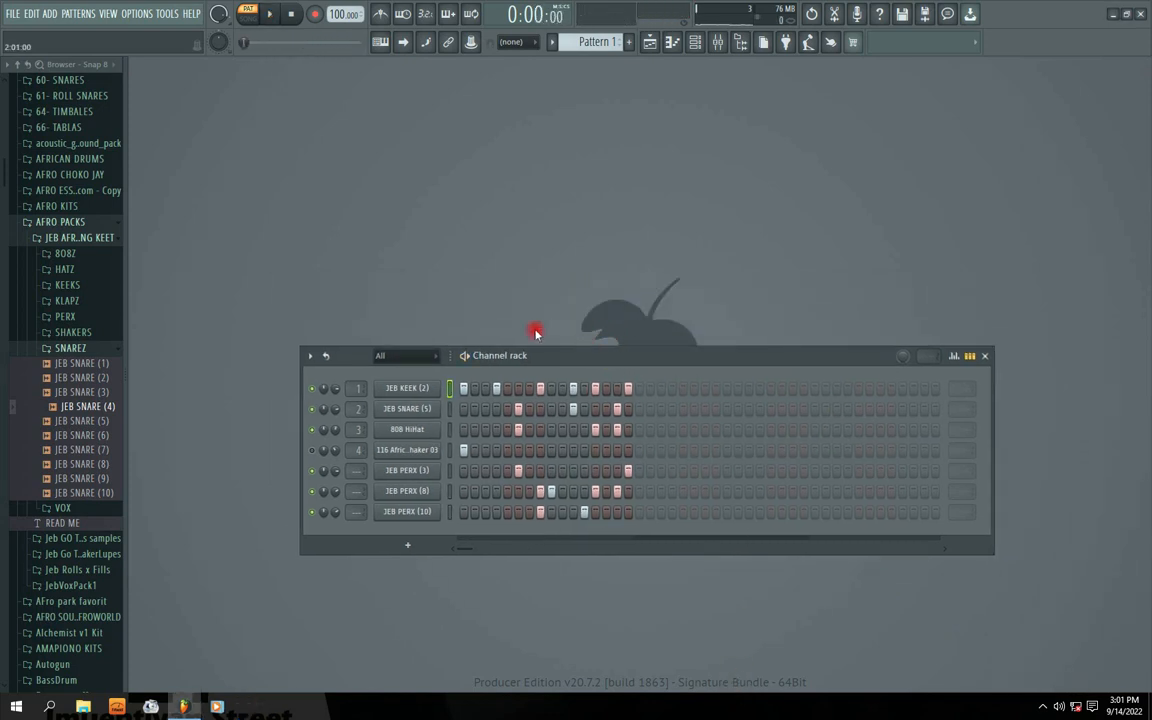
{"action": "left_click_drag", "start_coordinate": [547, 357], "coordinate": [539, 316]}
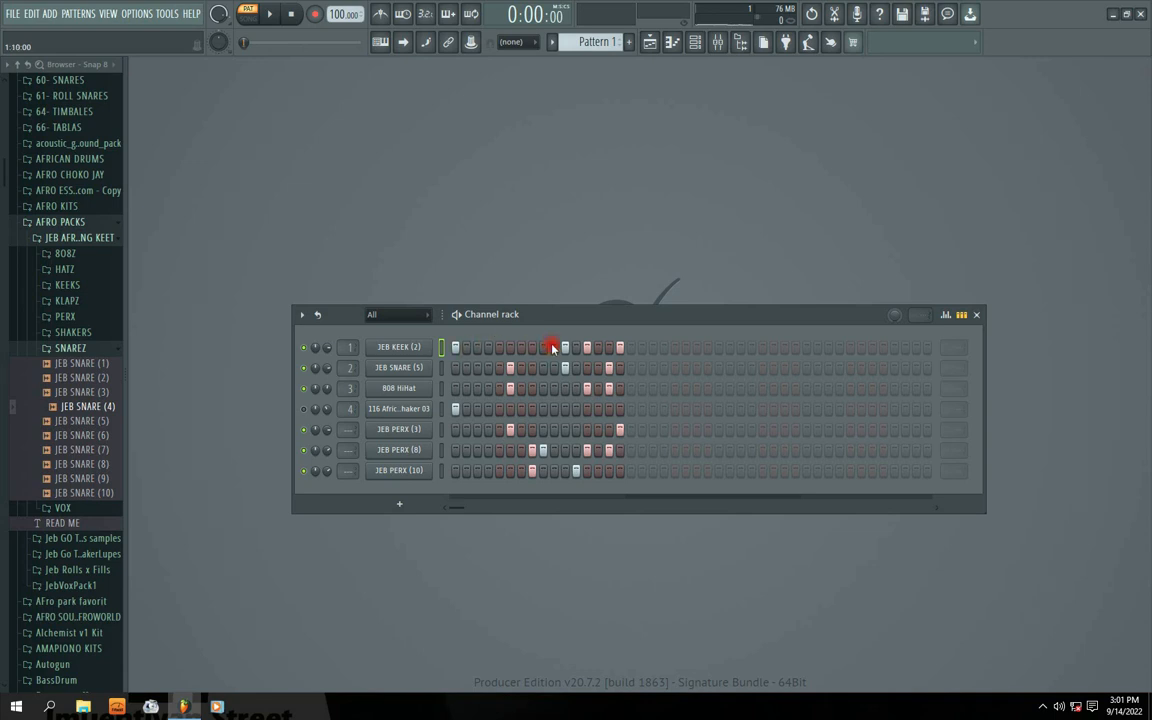
{"action": "key", "text": "space"}
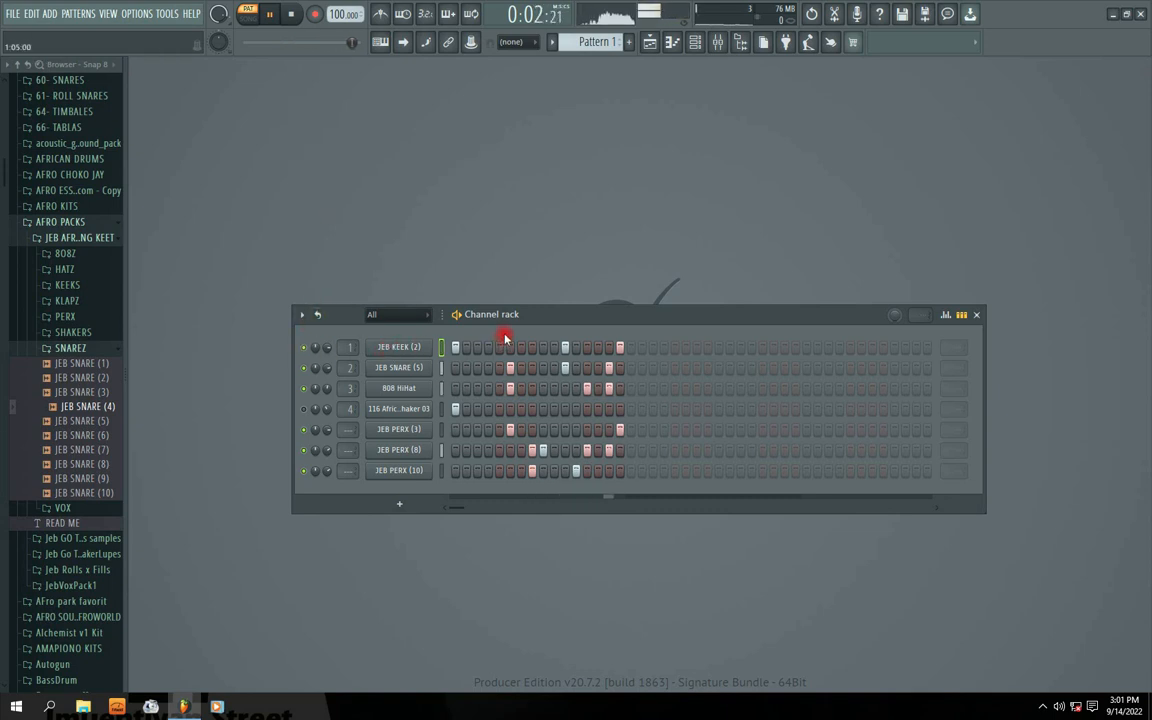
Audition the thinned kick pattern, checking the African shaker's mute, replay the loop and stop playback.
{"action": "left_click", "coordinate": [304, 410]}
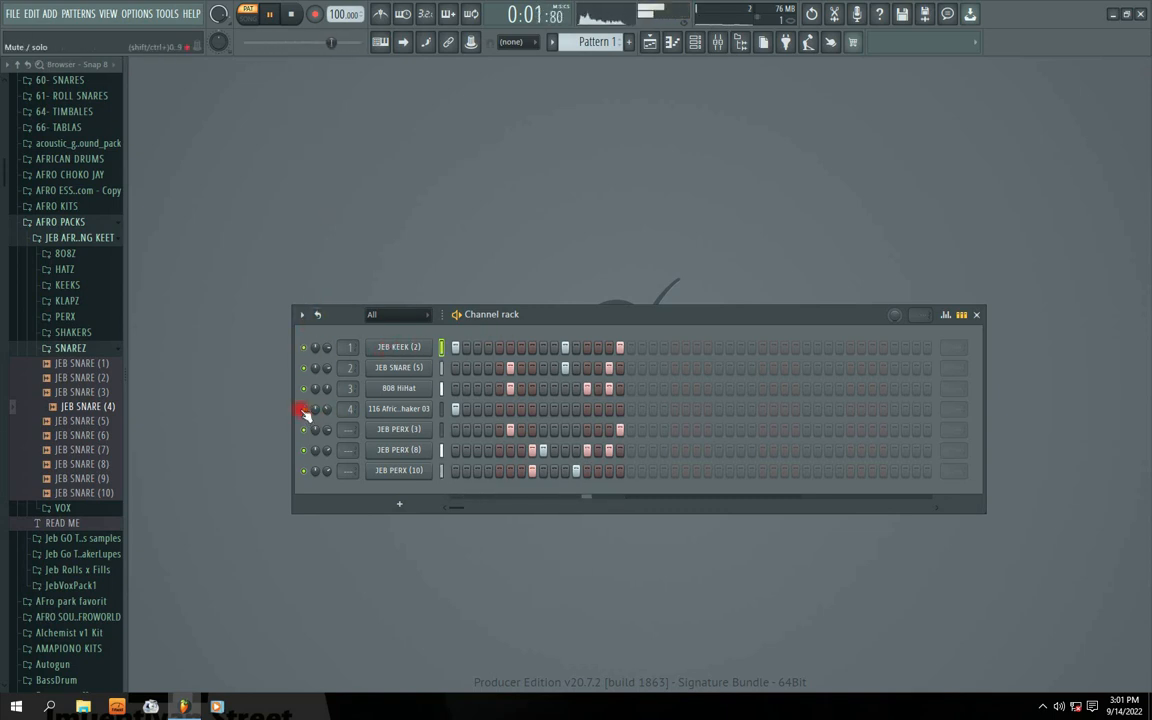
{"action": "key", "text": "space"}
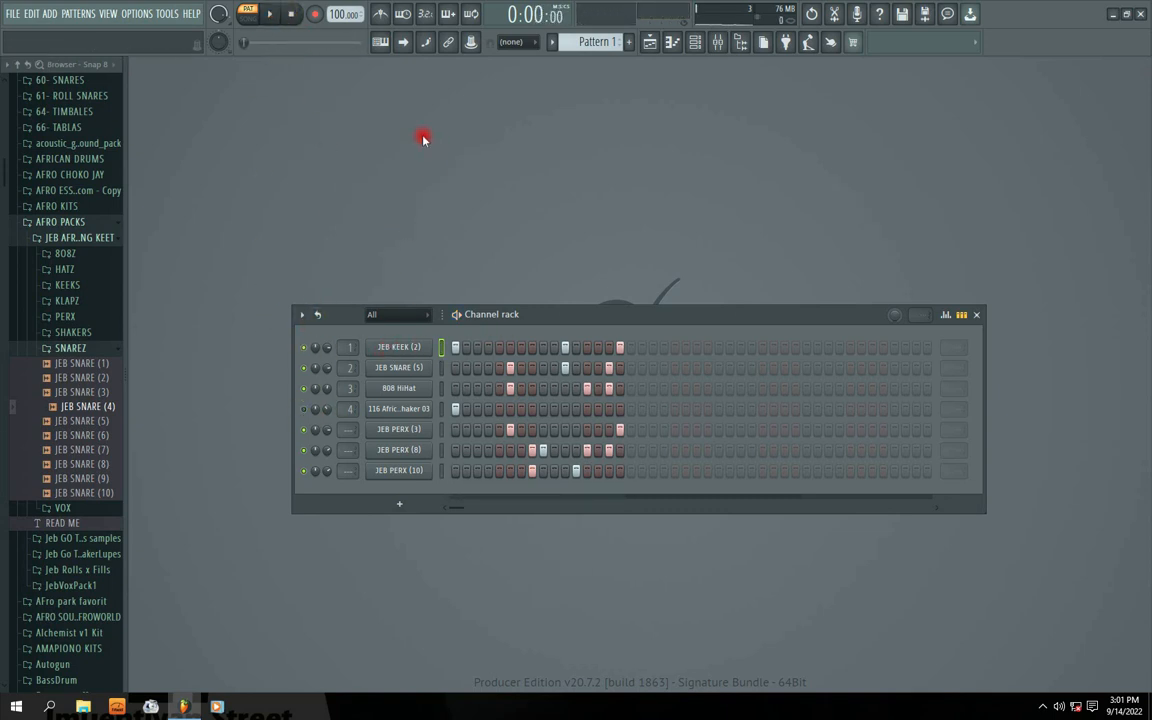
{"action": "left_click", "coordinate": [268, 14]}
{"action": "mouse_move", "coordinate": [561, 315]}
{"action": "left_mouse_down"}
{"action": "mouse_move", "coordinate": [568, 309]}
{"action": "mouse_move", "coordinate": [546, 310]}
{"action": "left_mouse_up"}
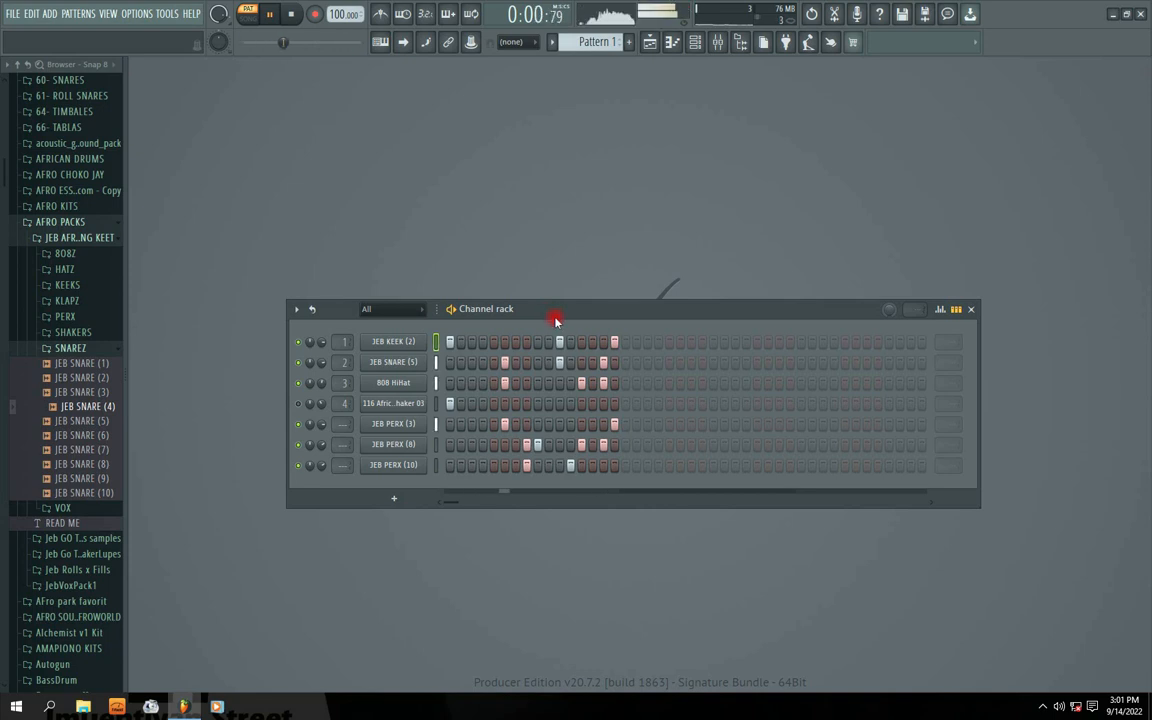
{"action": "key", "text": "space"}
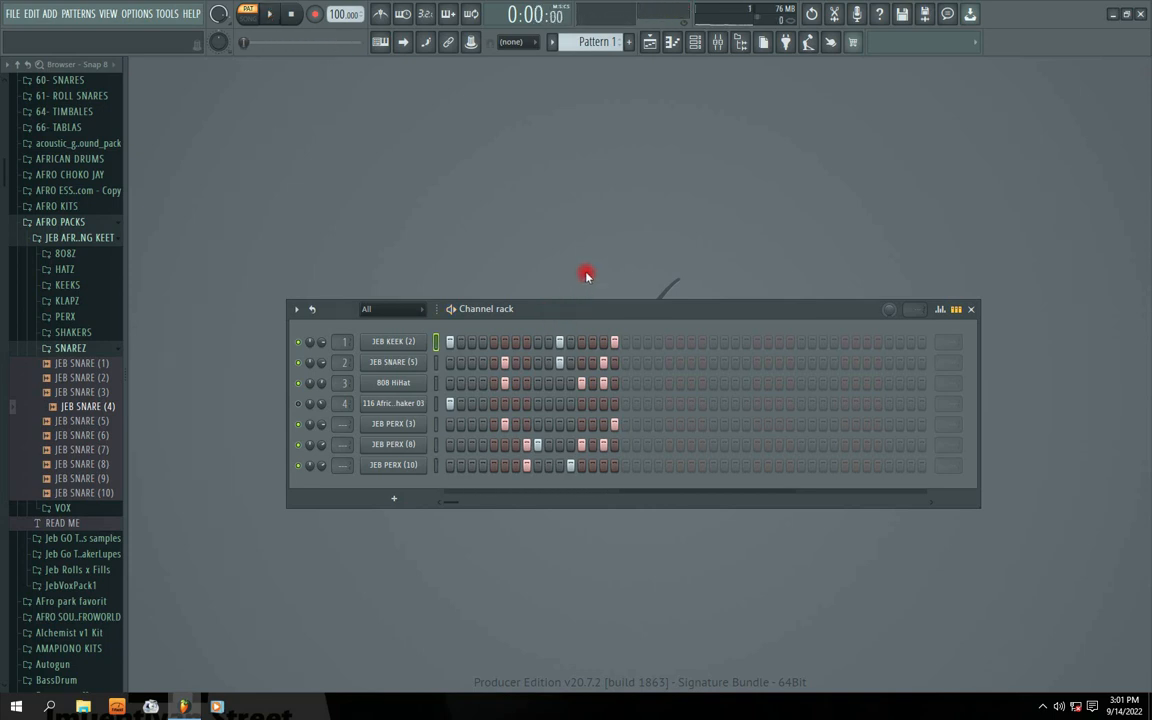
{"action": "left_click_drag", "start_coordinate": [577, 309], "coordinate": [588, 315]}
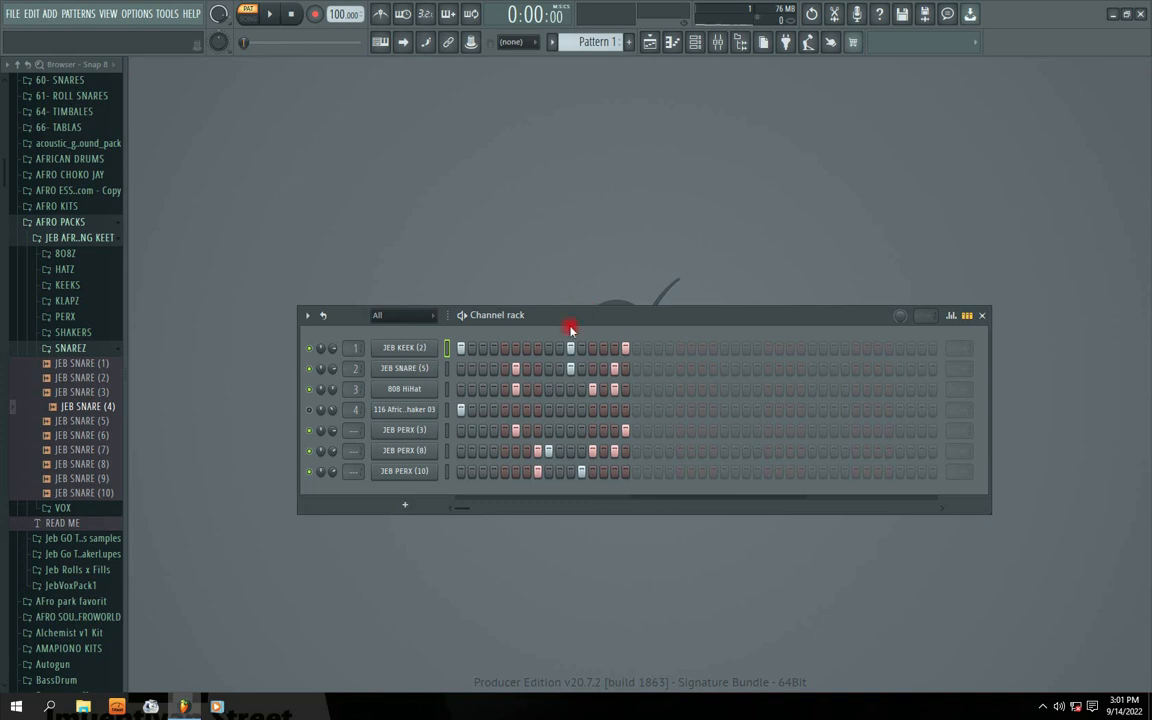
{"action": "left_click_drag", "start_coordinate": [585, 324], "coordinate": [589, 313]}
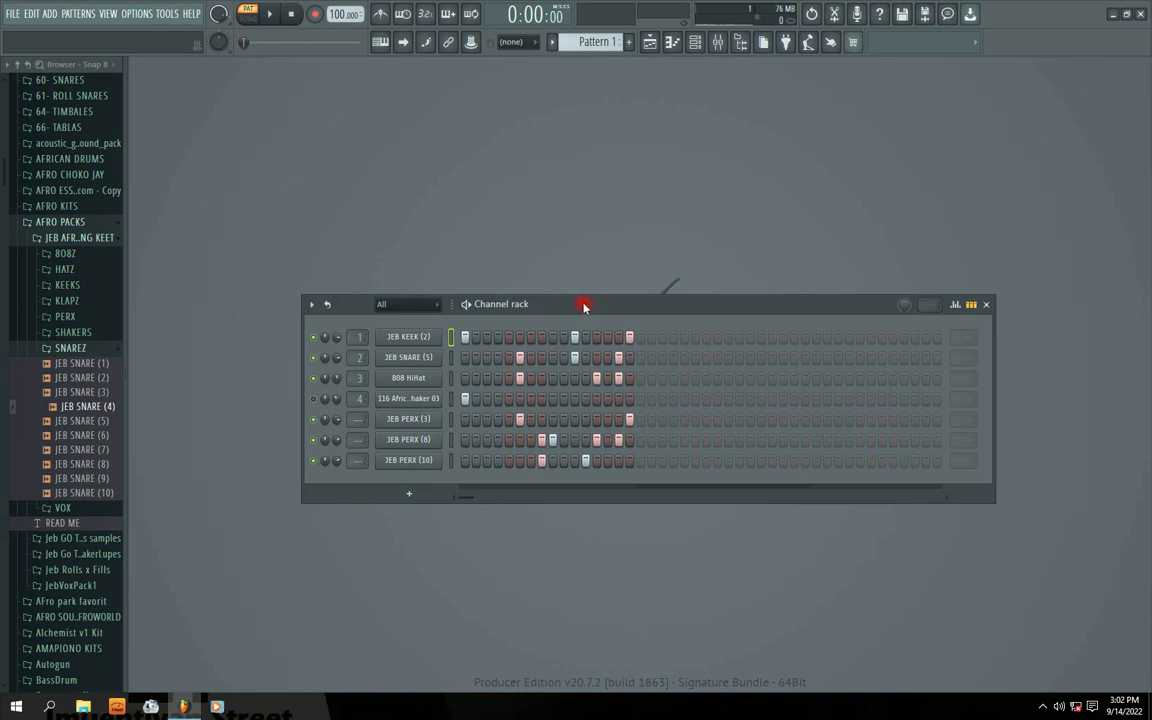
{"action": "left_click_drag", "start_coordinate": [584, 307], "coordinate": [577, 304]}
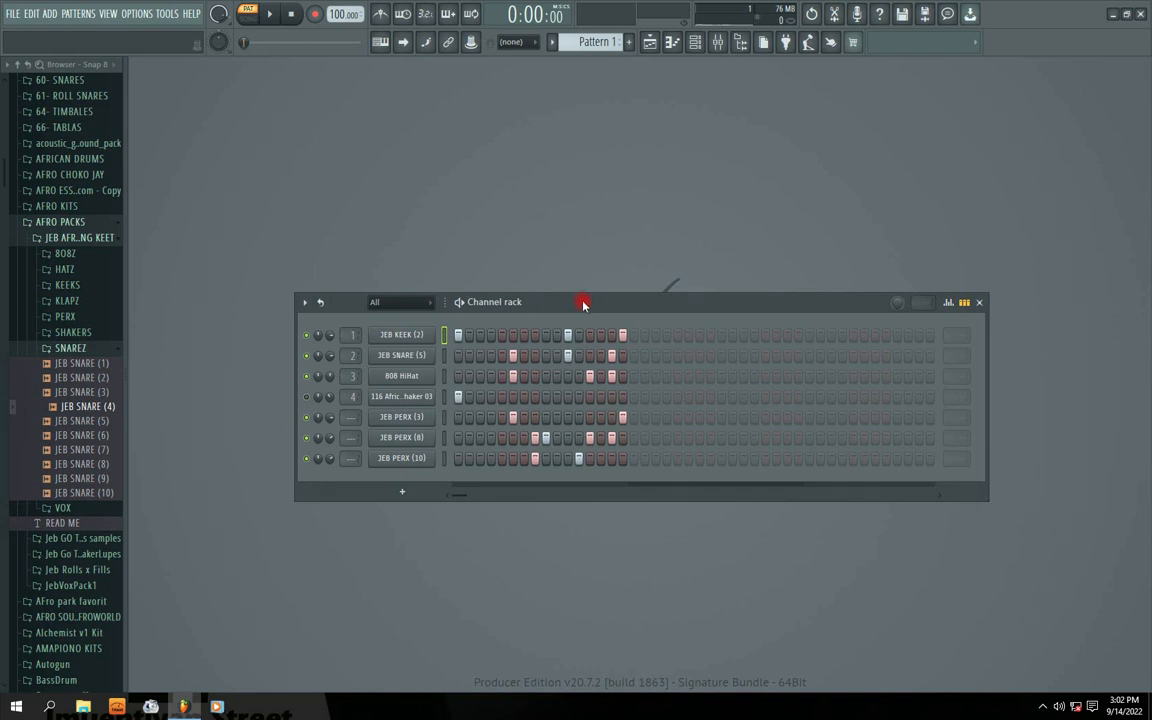
Play the finished drum loop through once more and stop playback.
{"action": "key", "text": "space"}
{"action": "left_click", "coordinate": [1042, 706]}
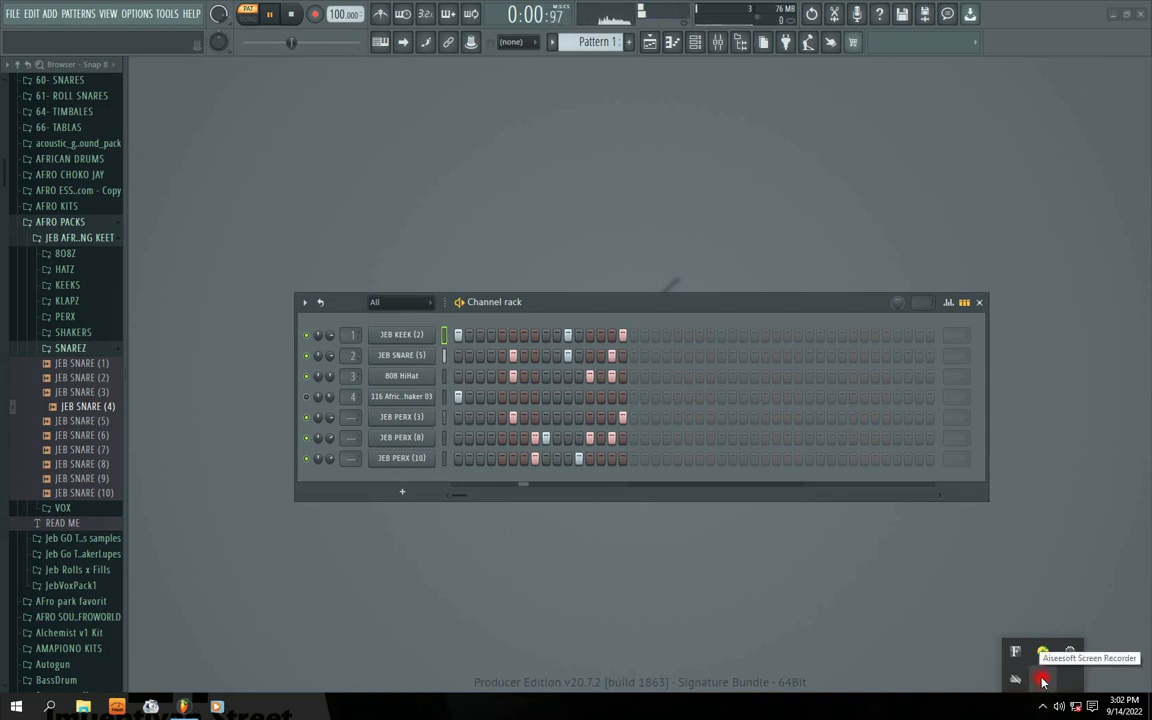
{"action": "left_click", "coordinate": [673, 302]}
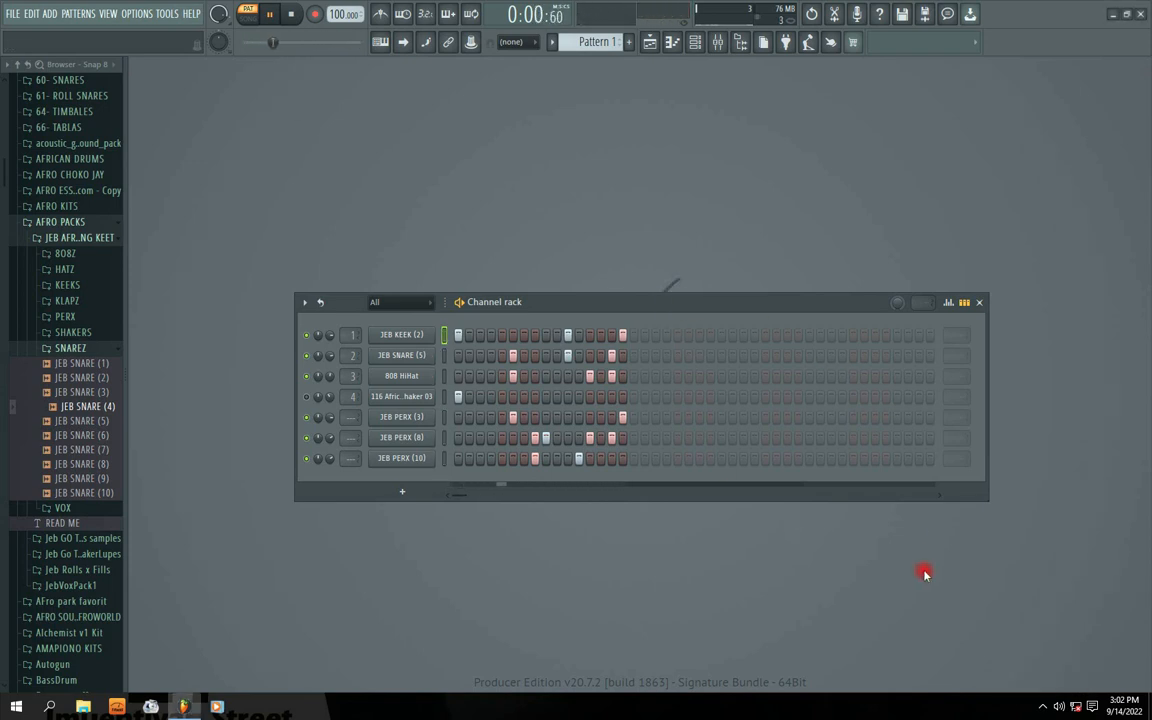
{"action": "left_click", "coordinate": [1042, 707]}
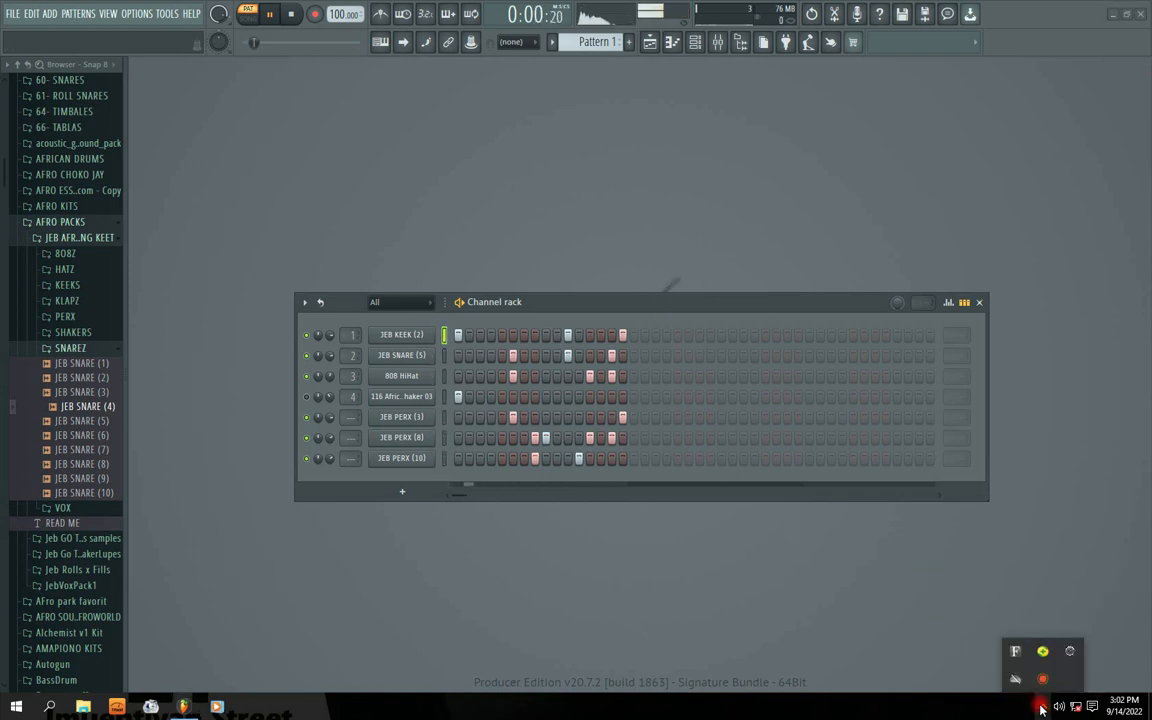
{"action": "left_click", "coordinate": [1041, 682]}
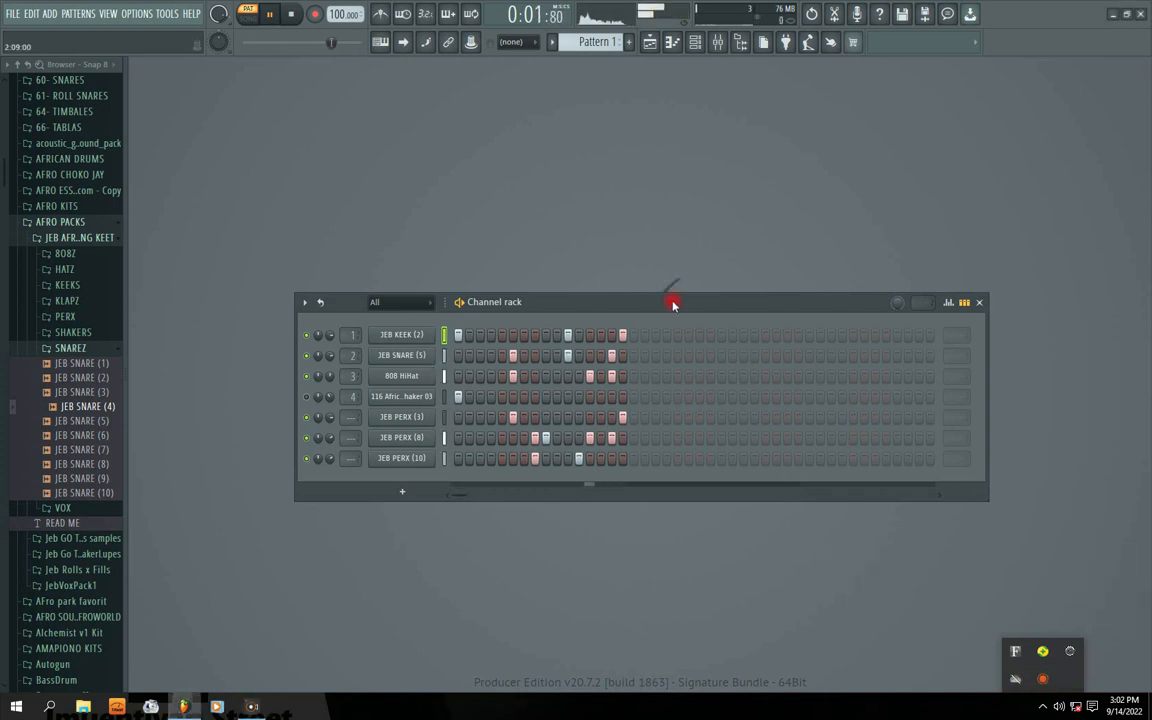
{"action": "left_click_drag", "start_coordinate": [673, 305], "coordinate": [668, 260]}
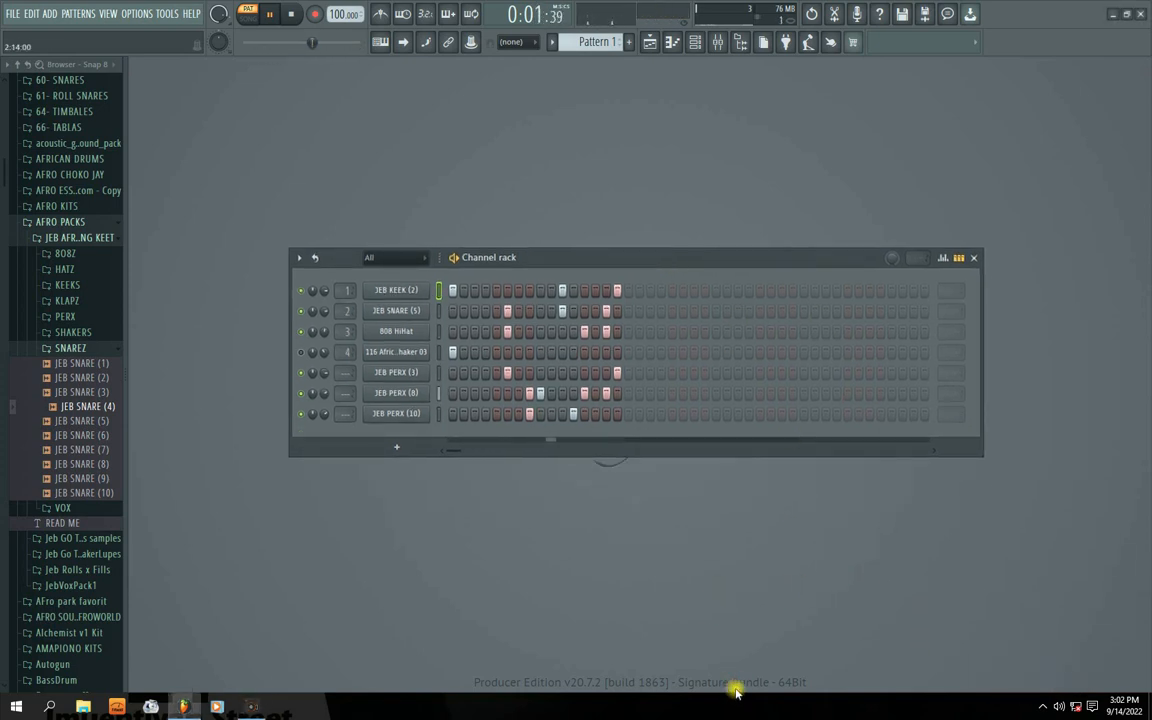
{"action": "left_click_drag", "start_coordinate": [546, 257], "coordinate": [565, 272]}
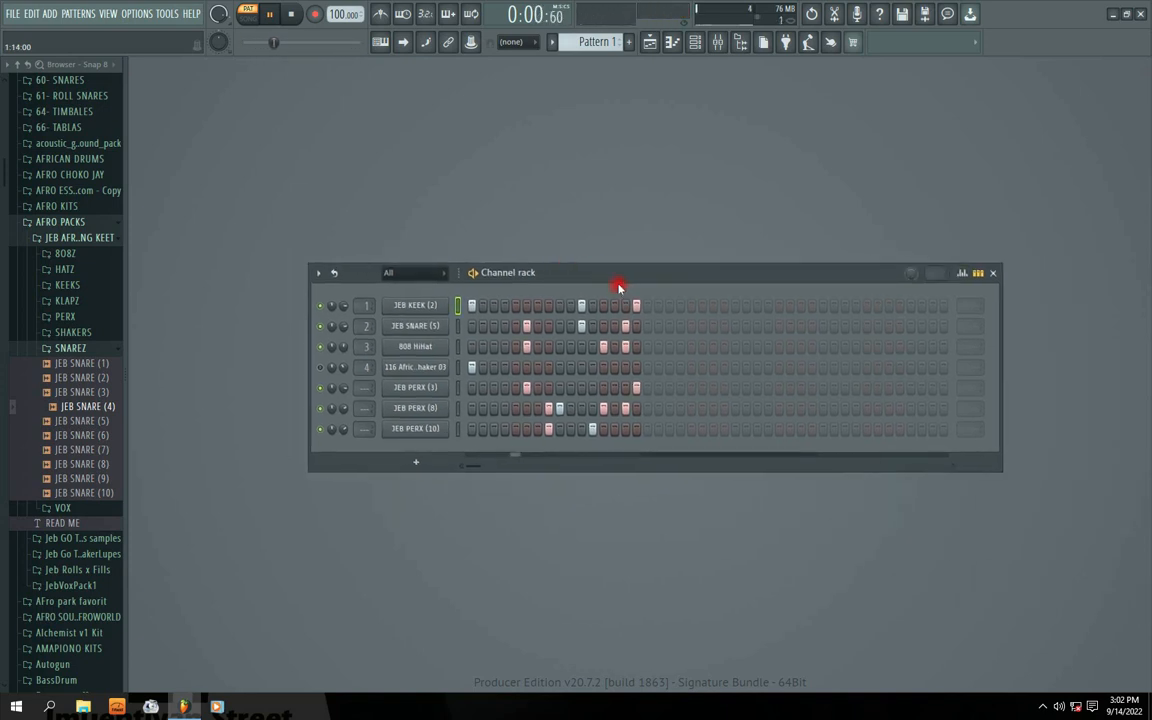
{"action": "key", "text": "space"}
{"action": "left_click", "coordinate": [1043, 706]}
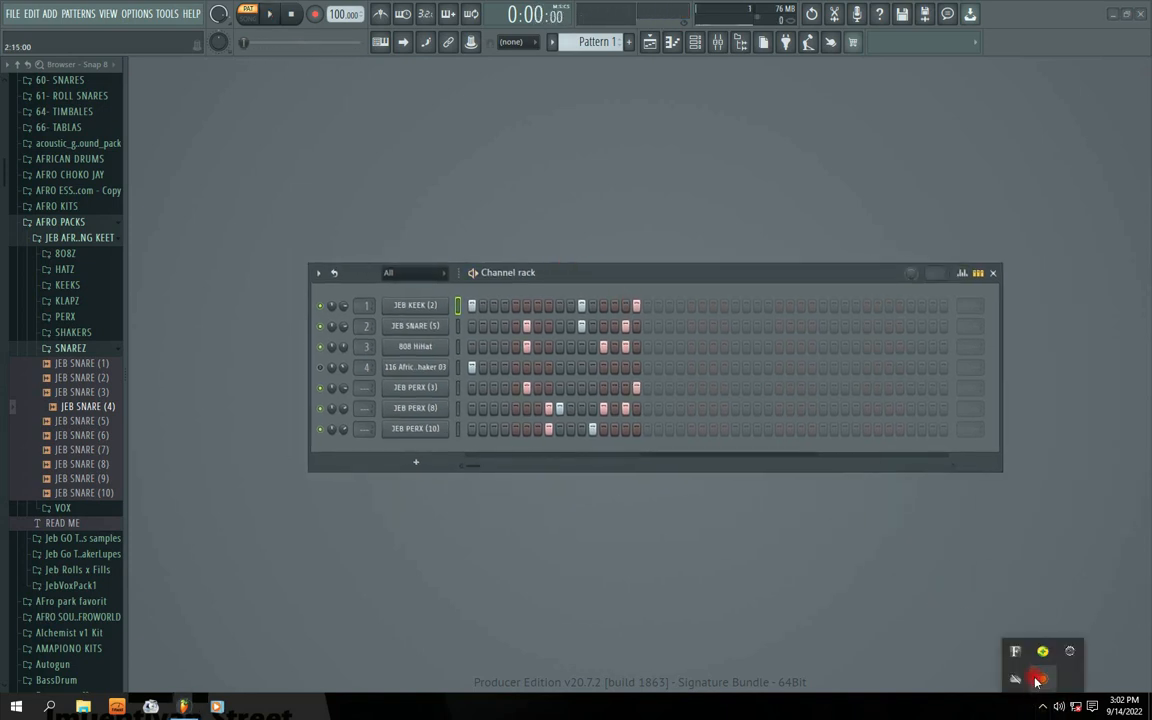